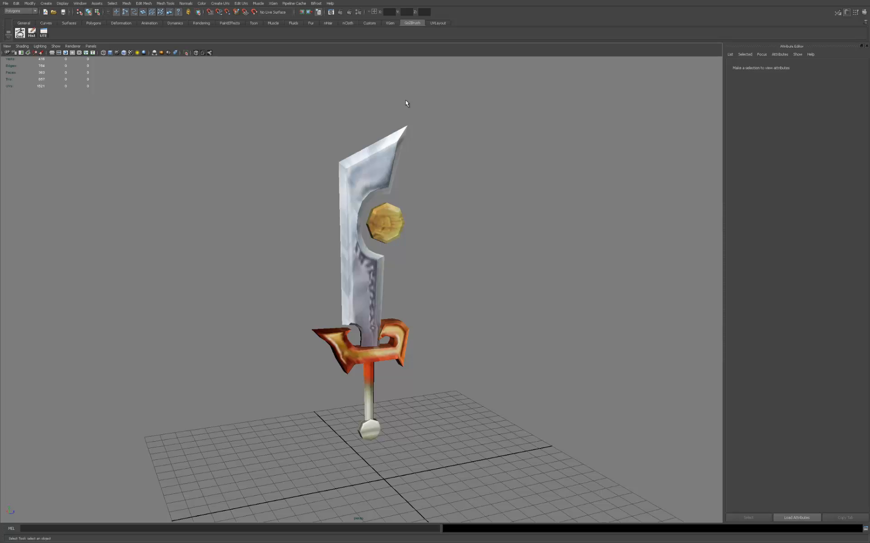
click(383, 184)
click(403, 189)
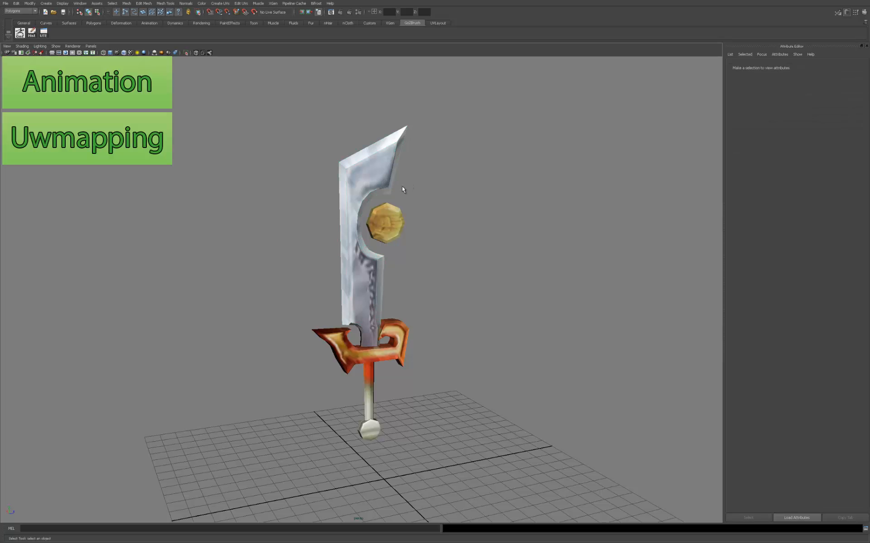
click(384, 174)
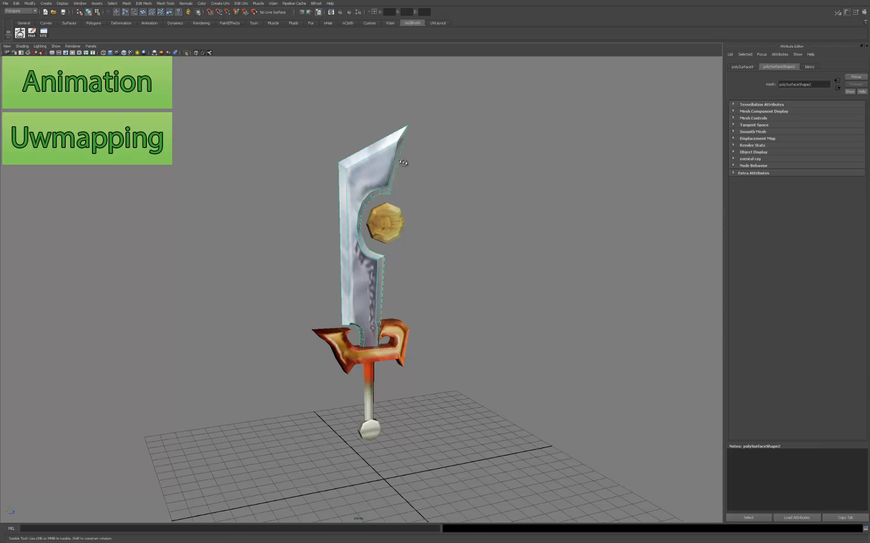
alt+drag(421, 161, 372, 164)
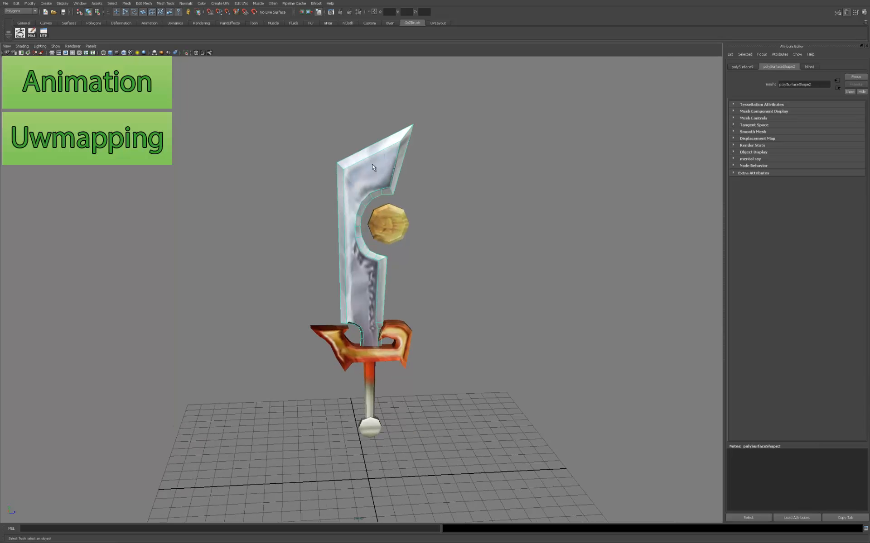
click(436, 181)
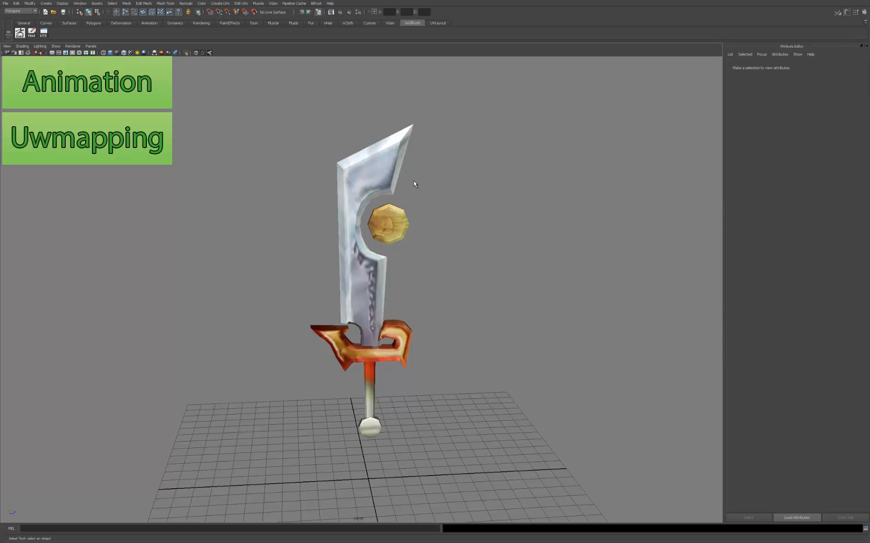
click(394, 176)
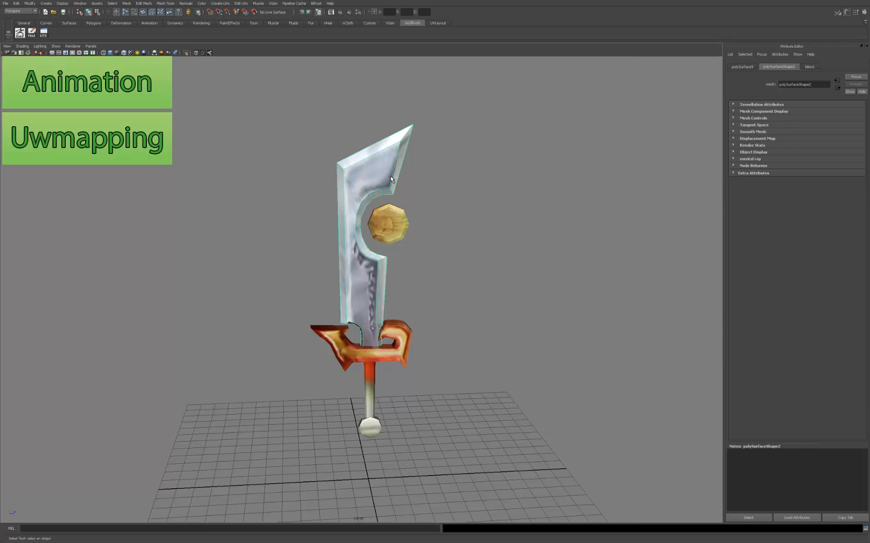
click(430, 197)
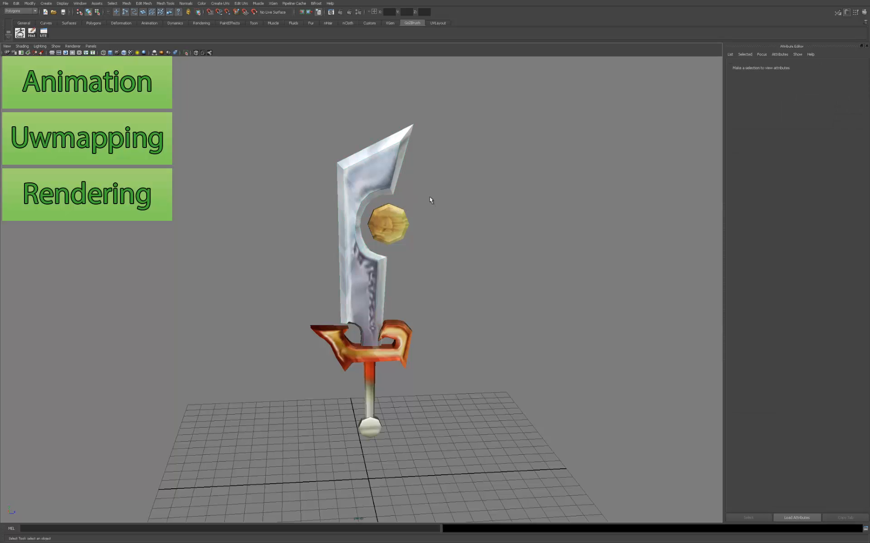
click(396, 180)
alt+drag(421, 206, 416, 178)
shift+drag(446, 123, 255, 488)
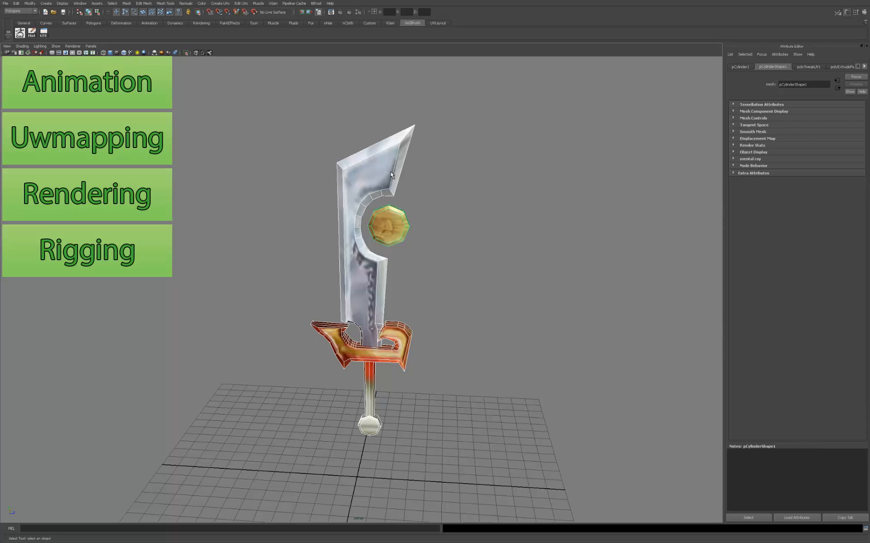
click(413, 164)
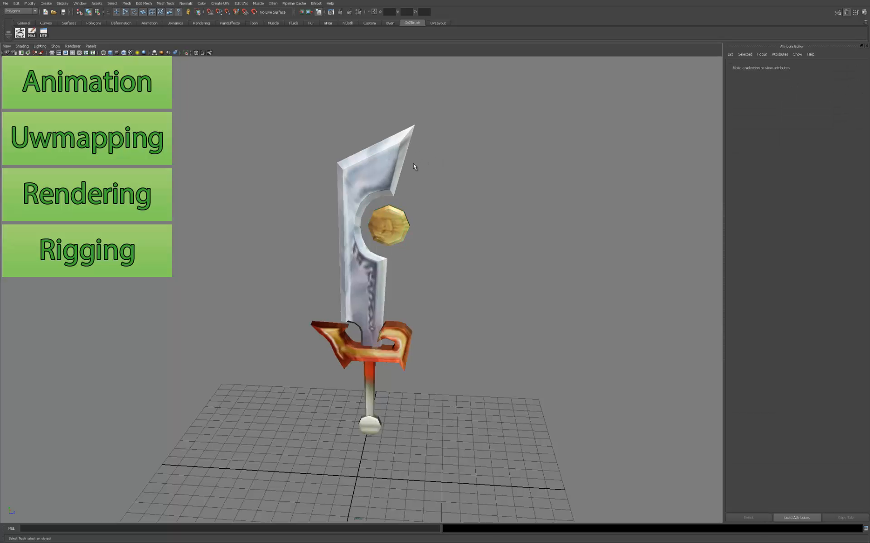
Select the sword blade and display the Modeling Toolkit in place of the Attribute Editor.
click(387, 179)
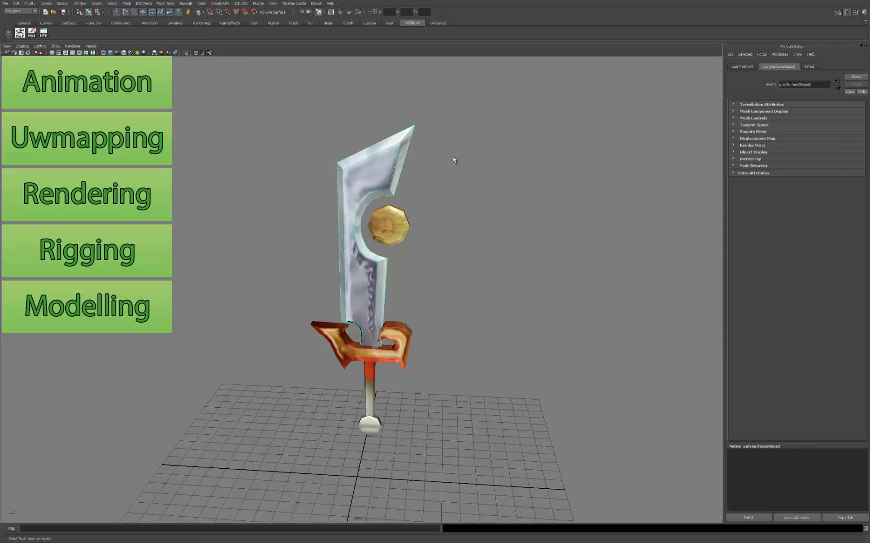
click(837, 12)
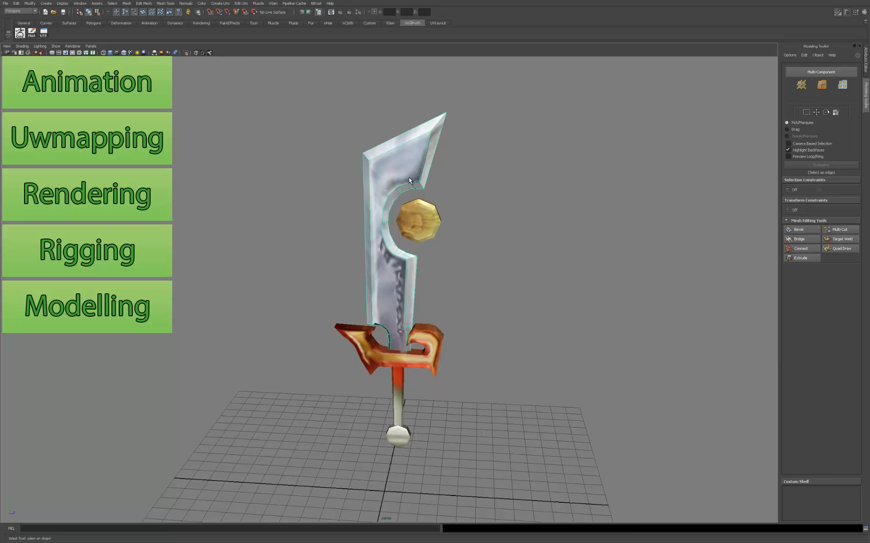
alt+middle_drag(470, 143, 439, 173)
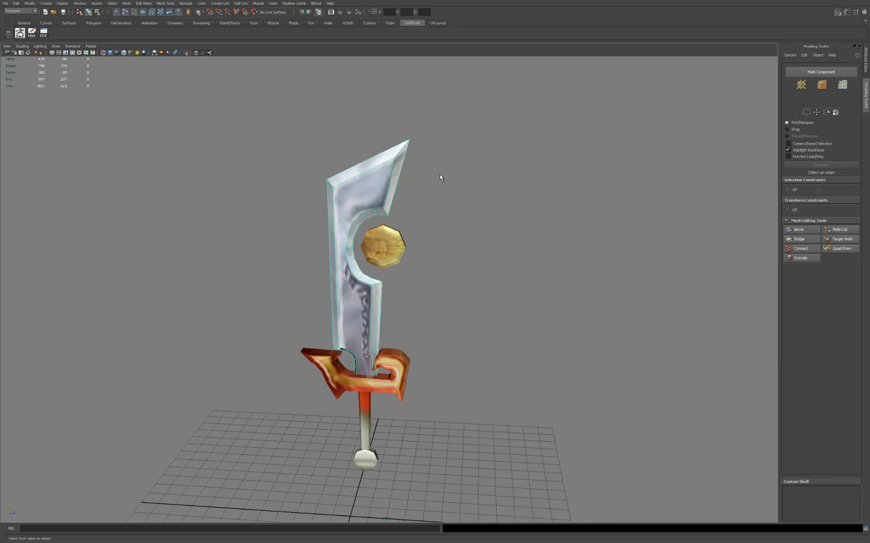
alt+right_drag(440, 174, 465, 165)
alt+right_drag(508, 187, 451, 189)
alt+drag(452, 190, 419, 186)
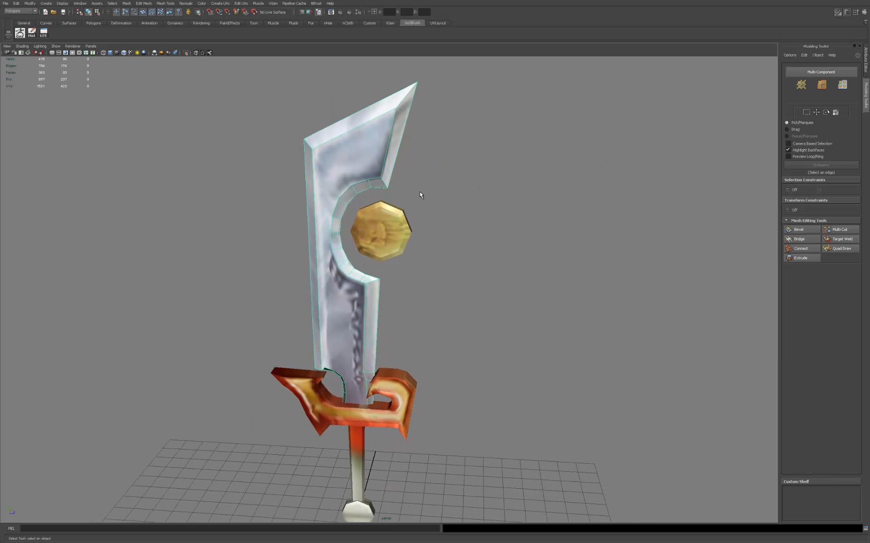
alt+right_drag(484, 205, 434, 177)
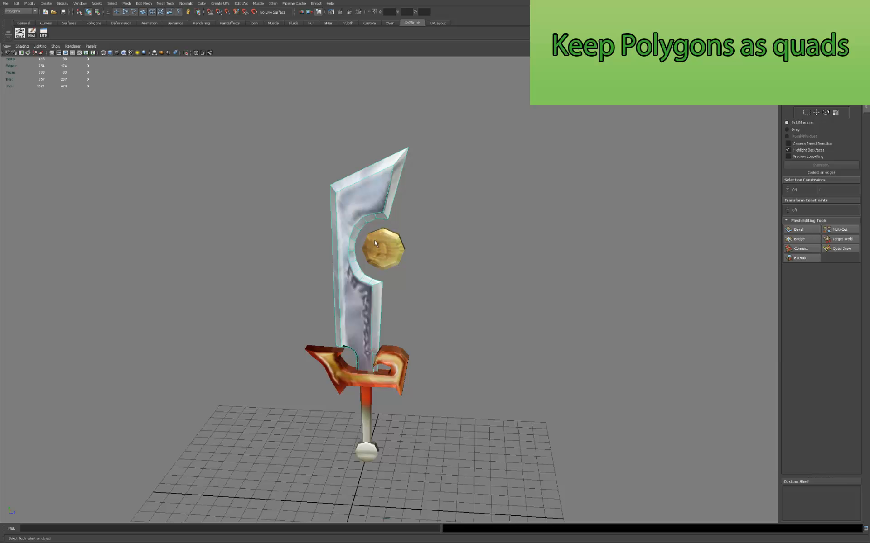
Select the bevel faces one after another around the blade's semicircular cutout to inspect their four-sided shape.
scroll(374, 240, up, 6)
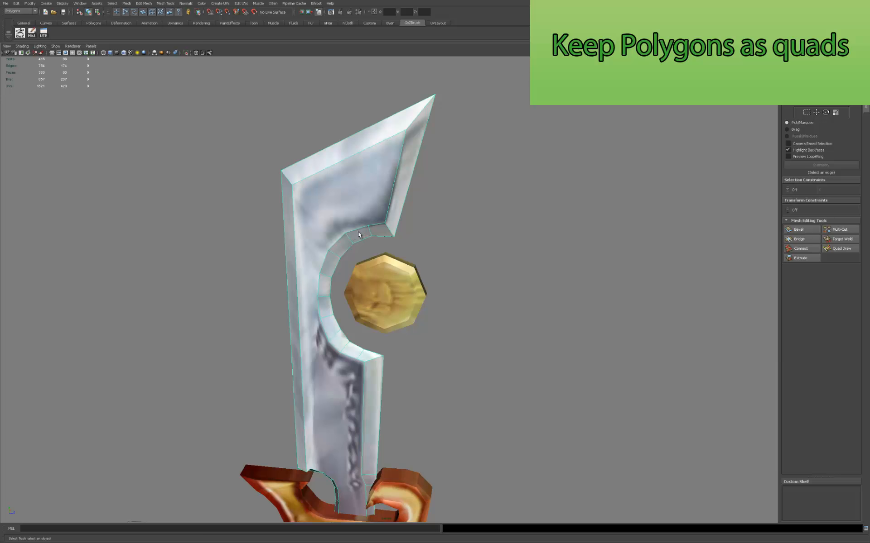
right_drag(365, 235, 362, 245)
click(356, 236)
alt+drag(376, 250, 440, 201)
shift+click(364, 215)
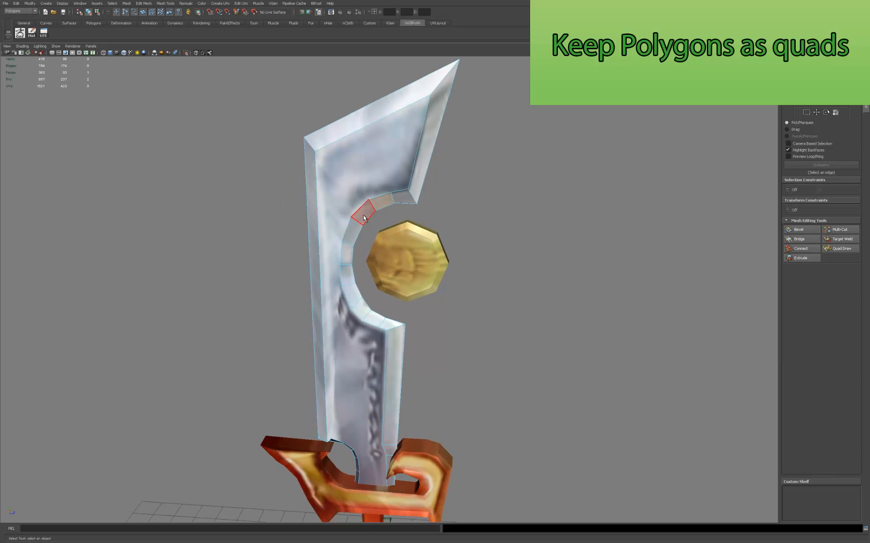
shift+click(352, 235)
shift+click(348, 260)
shift+click(353, 278)
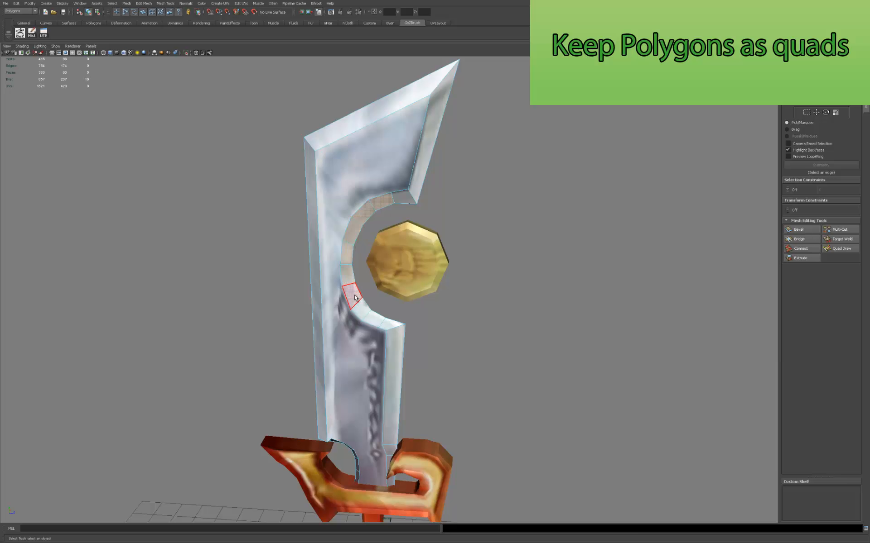
shift+click(354, 297)
shift+click(364, 310)
shift+click(375, 319)
shift+click(391, 324)
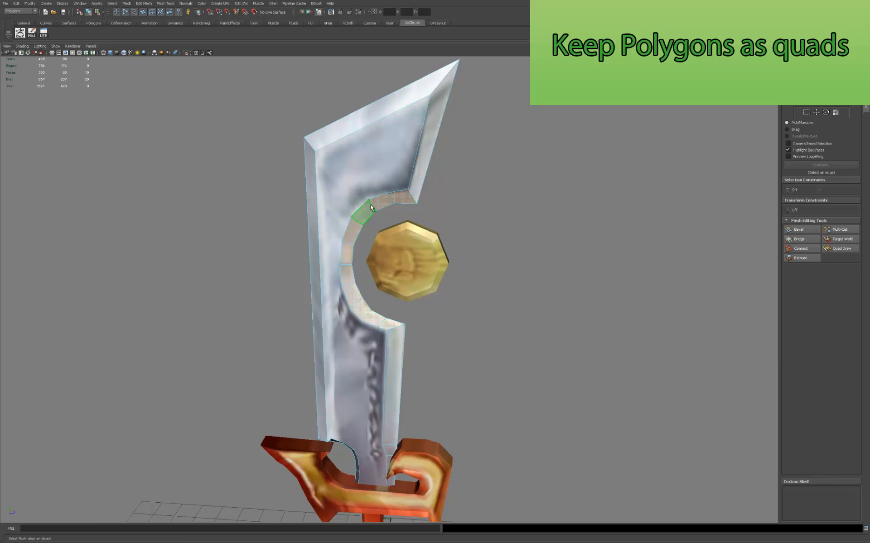
shift+click(399, 195)
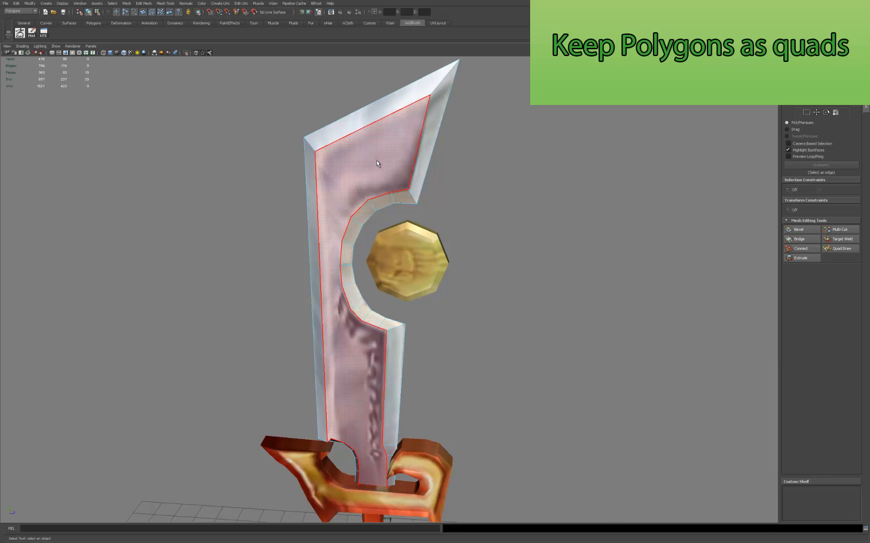
Select the blade's large front face and convert the selection to vertices to inspect its many corner points.
click(388, 170)
click(392, 207)
alt+middle_drag(392, 199, 409, 188)
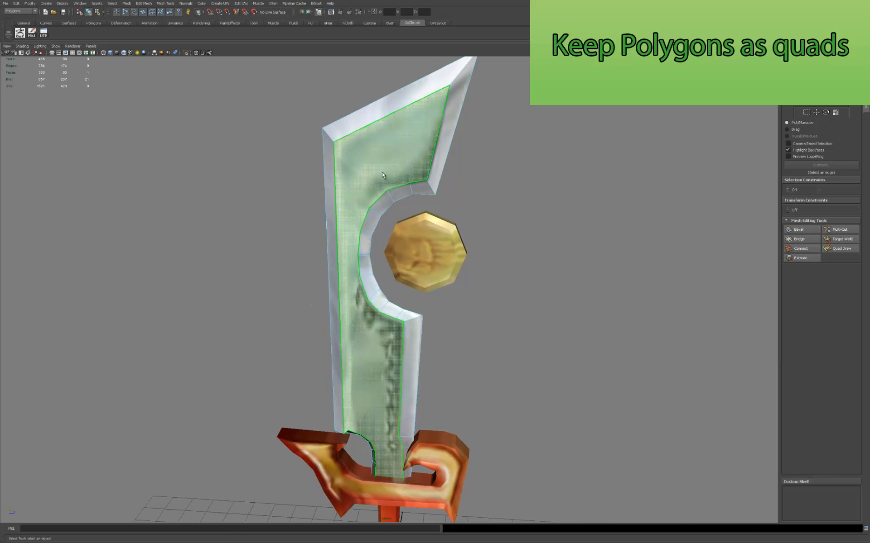
ctrl+right_drag(382, 173, 321, 175)
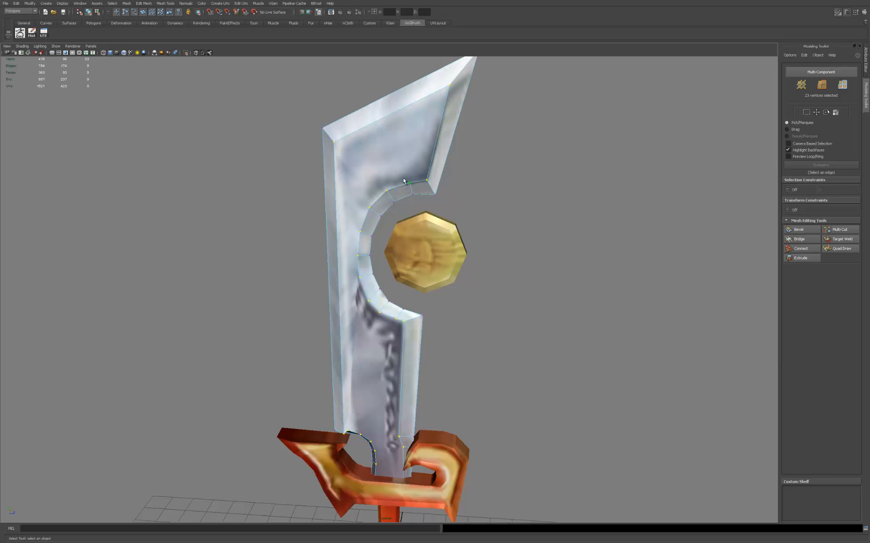
alt+drag(395, 180, 405, 179)
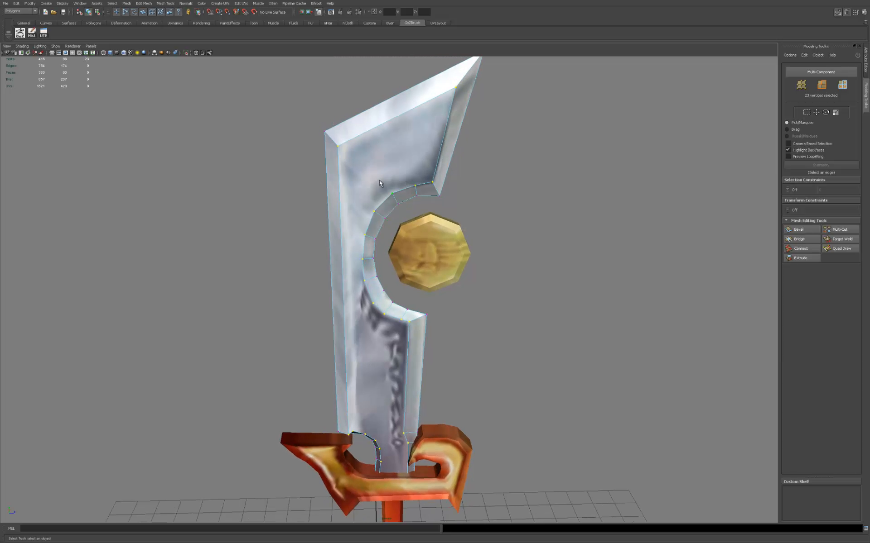
click(490, 212)
Return to object mode and isolate the blade so the rest of the sword is hidden.
alt+drag(392, 256, 412, 262)
right_drag(413, 275, 427, 257)
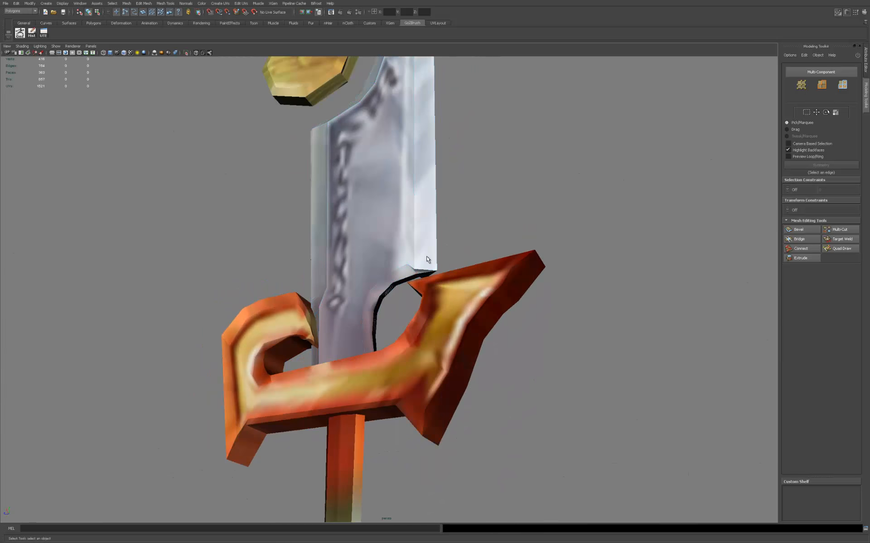
click(427, 259)
key(ctrl+1)
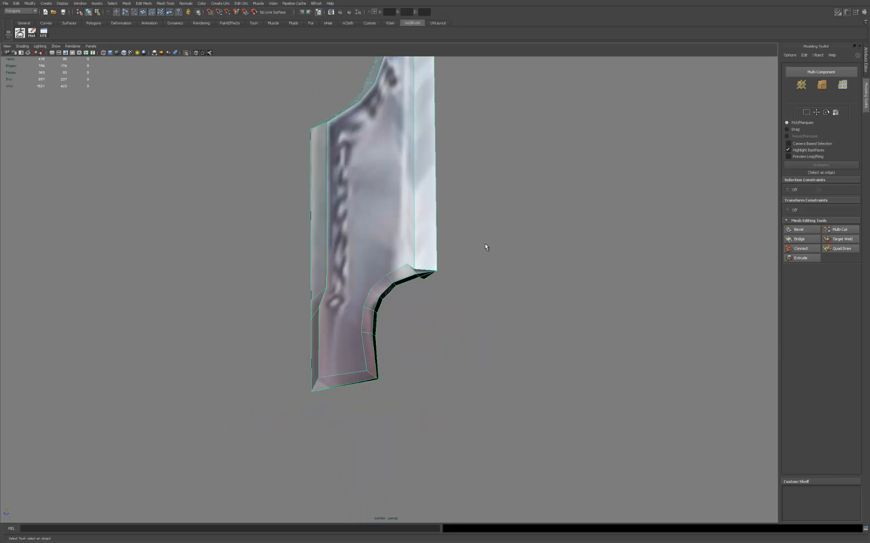
Select the small triangular face at the outer corner of the blade's lower notch and examine the surrounding geometry.
click(480, 254)
alt+drag(469, 258, 413, 256)
click(411, 255)
alt+right_drag(539, 256, 458, 213)
click(459, 213)
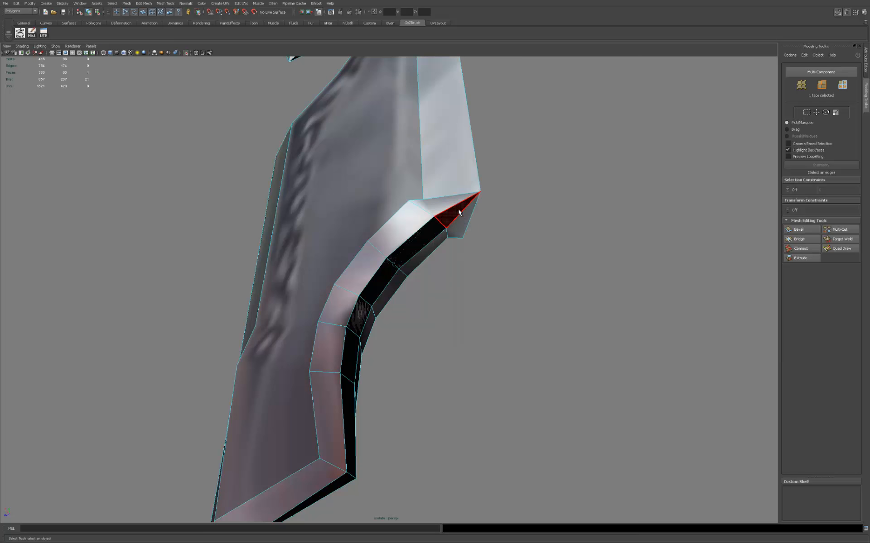
alt+drag(511, 227, 421, 163)
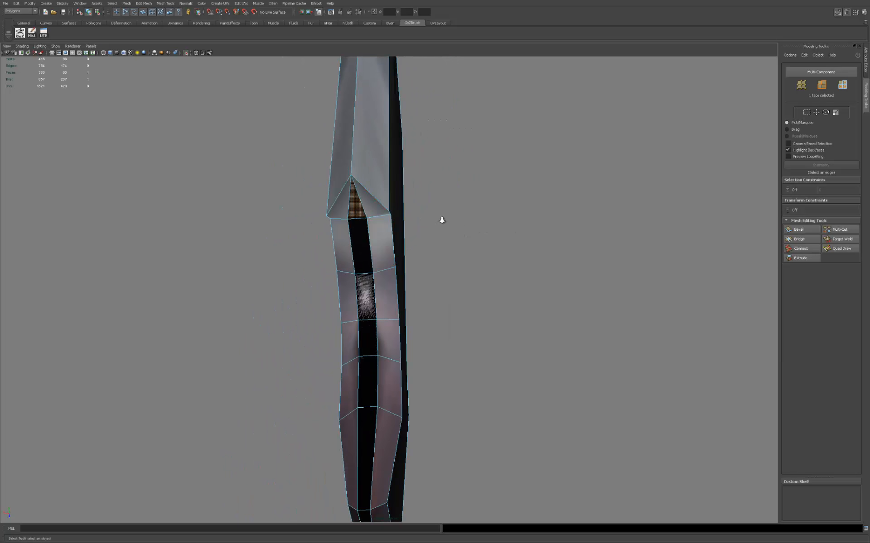
alt+drag(442, 220, 401, 178)
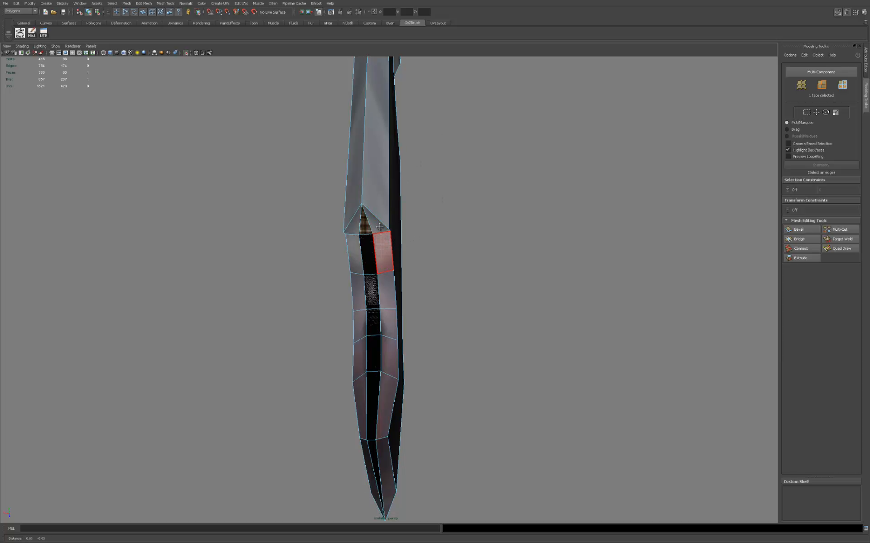
alt+drag(372, 231, 411, 225)
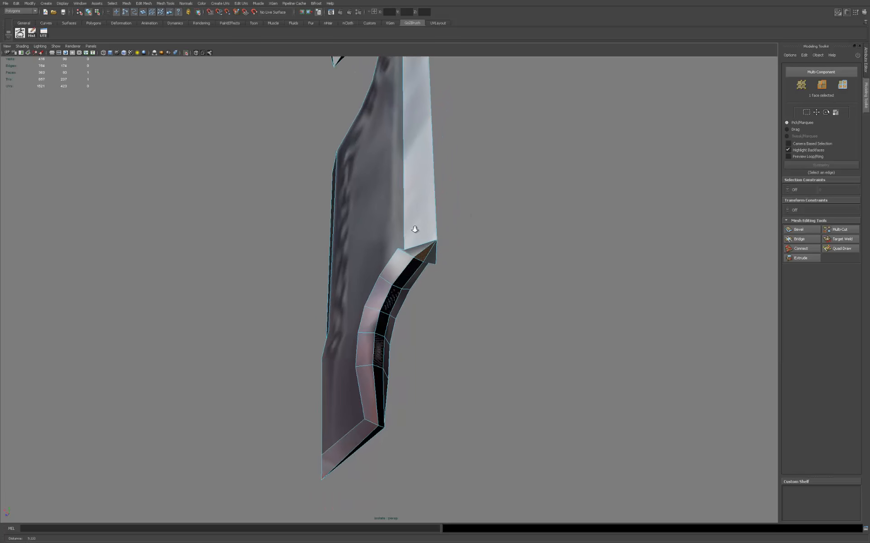
alt+drag(388, 169, 352, 211)
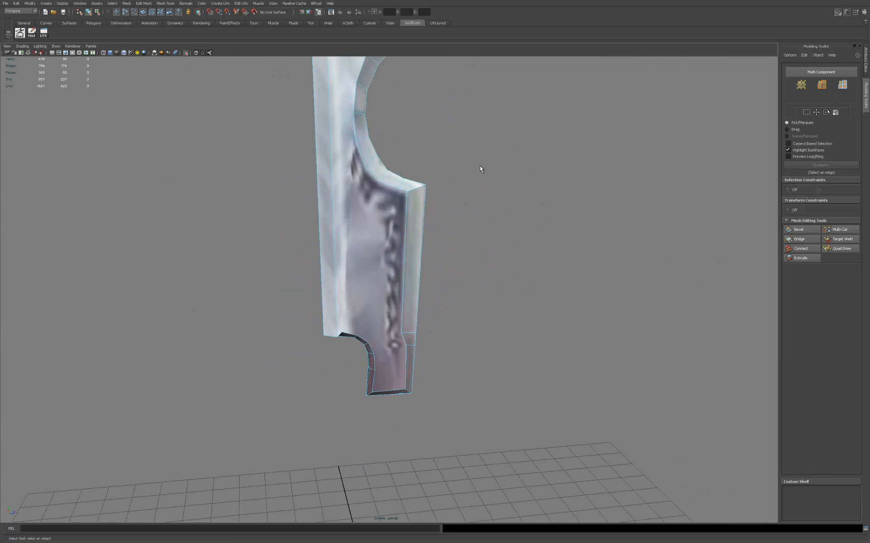
scroll(475, 163, up, 3)
scroll(468, 156, down, 2)
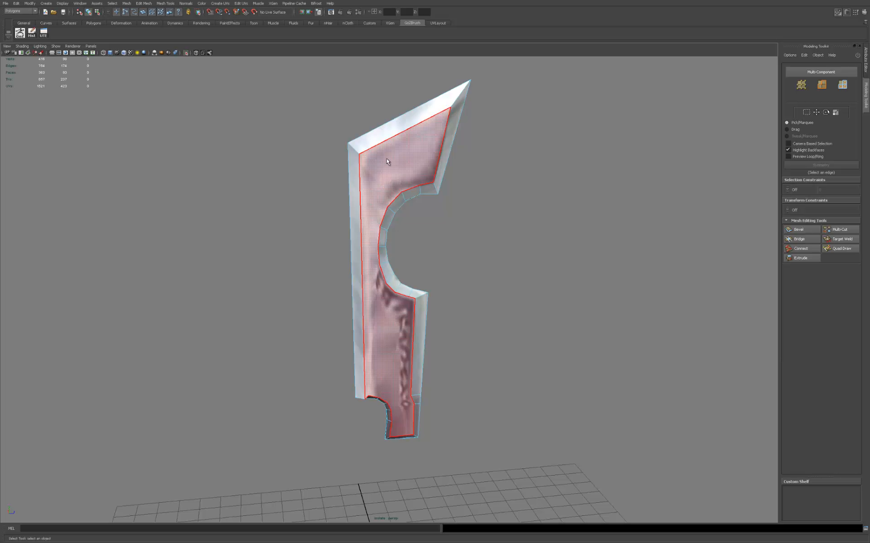
Switch to vertex mode and frame the front vertex at the blade's upper back corner.
right_click(363, 167)
right_drag(363, 165, 339, 168)
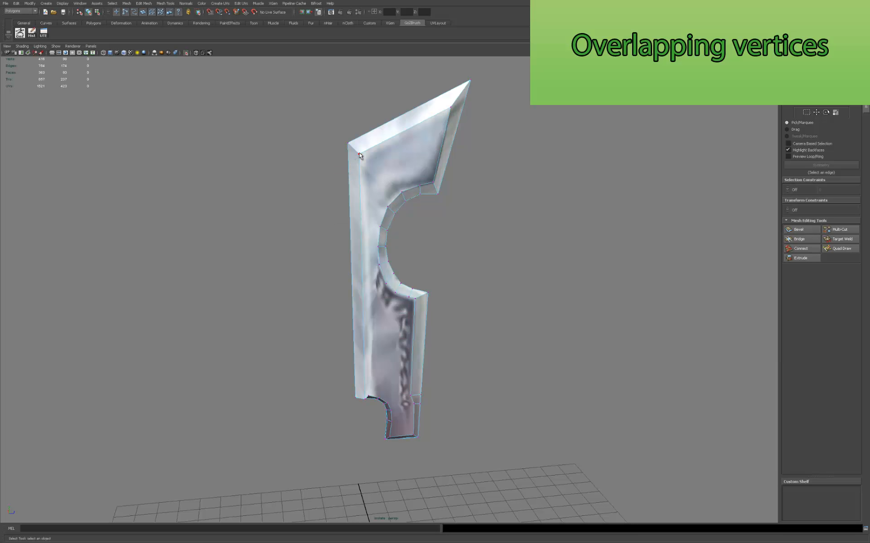
alt+drag(404, 165, 407, 166)
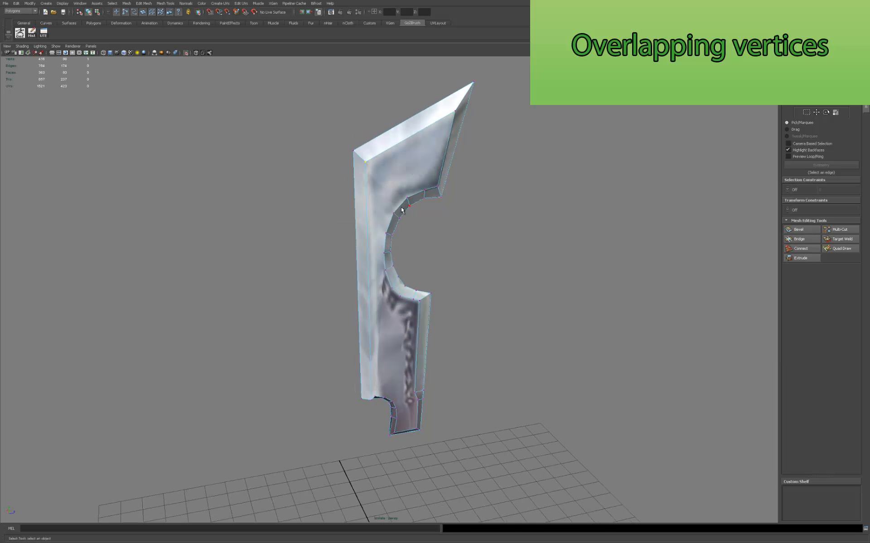
key(f)
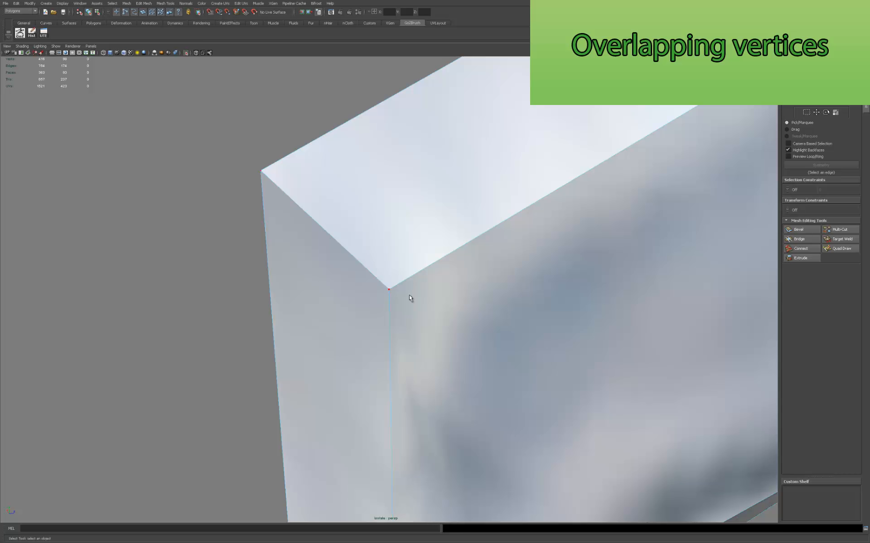
Try moving the vertex at the blade's upper back corner to check for overlapping vertices, and undo the move.
click(389, 289)
key(w)
drag(418, 279, 548, 212)
key(ctrl+z)
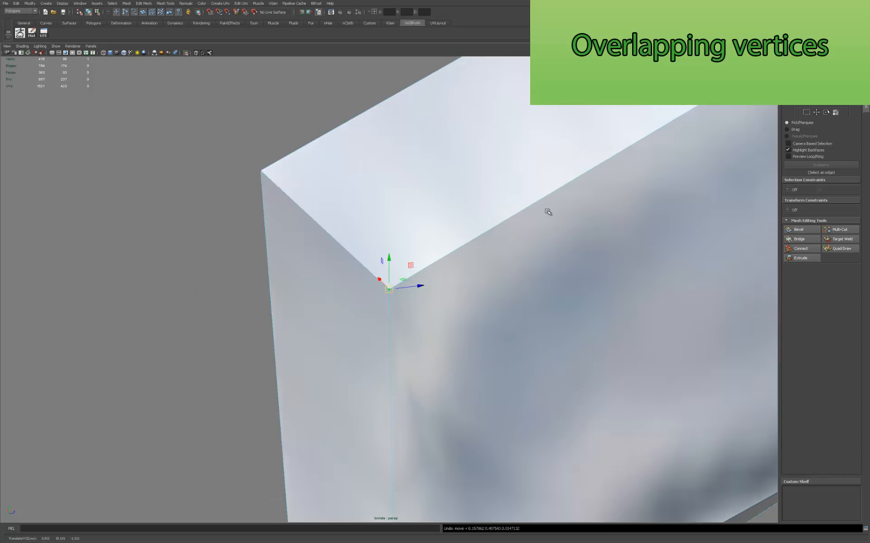
Select and frame the vertex at the outer corner of the blade's lower notch.
alt+right_drag(548, 212, 299, 313)
alt+middle_drag(299, 313, 287, 31)
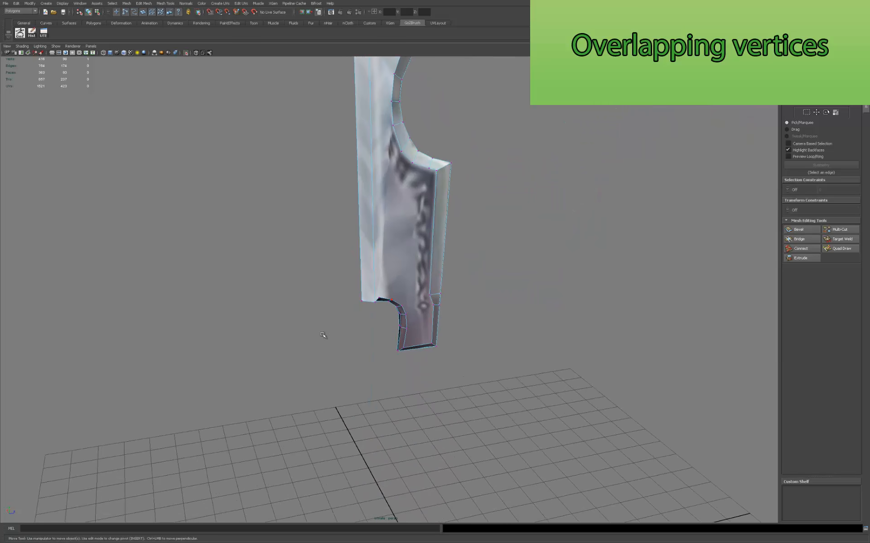
drag(322, 335, 394, 288)
key(f)
alt+drag(394, 288, 534, 243)
alt+right_drag(534, 243, 570, 207)
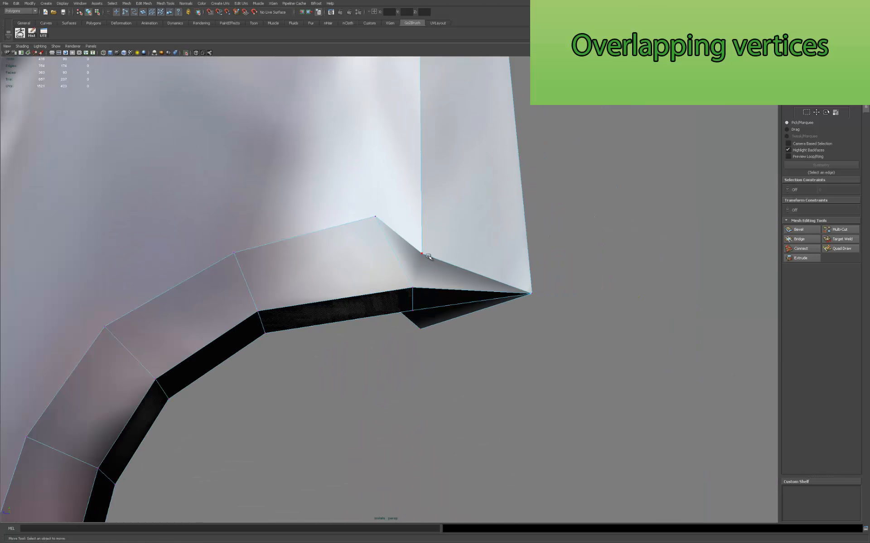
Try moving the vertex at the lower notch's outer corner upward to check for overlapping vertices, and undo the move.
alt+drag(482, 265, 472, 265)
alt+right_drag(472, 266, 716, 213)
alt+middle_drag(454, 229, 414, 261)
alt+right_drag(414, 261, 424, 213)
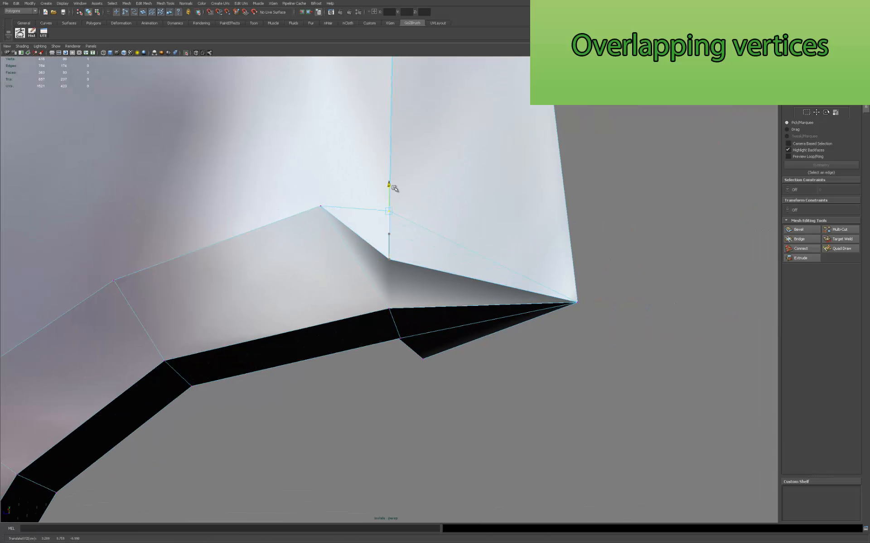
alt+drag(393, 188, 447, 227)
key(ctrl+z)
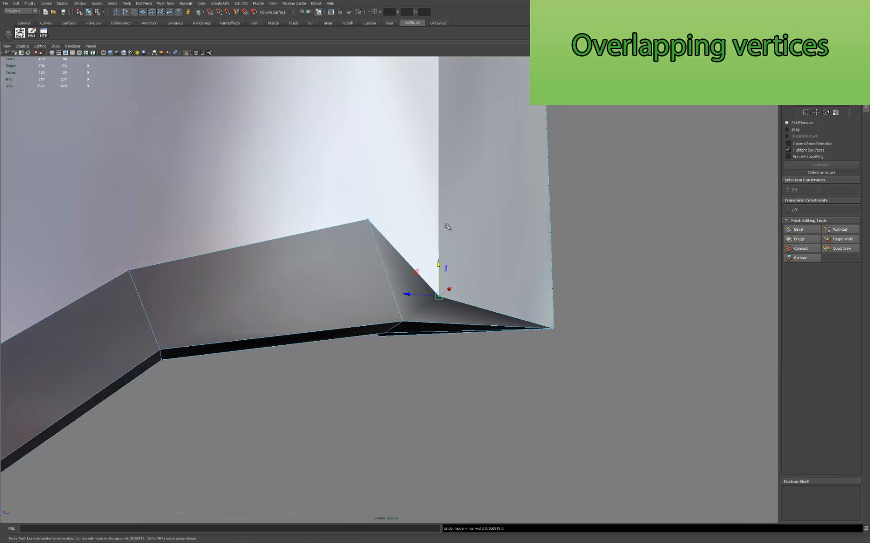
alt+drag(447, 274, 471, 248)
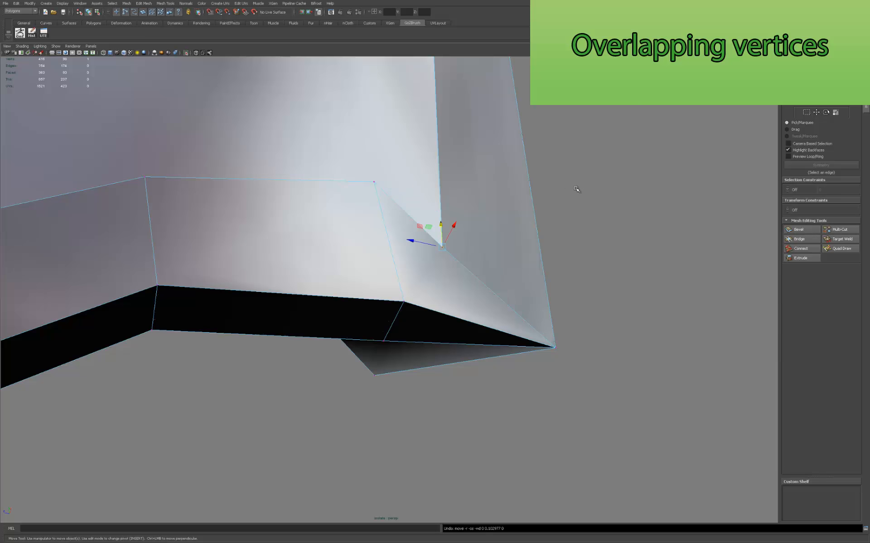
alt+right_drag(611, 204, 466, 207)
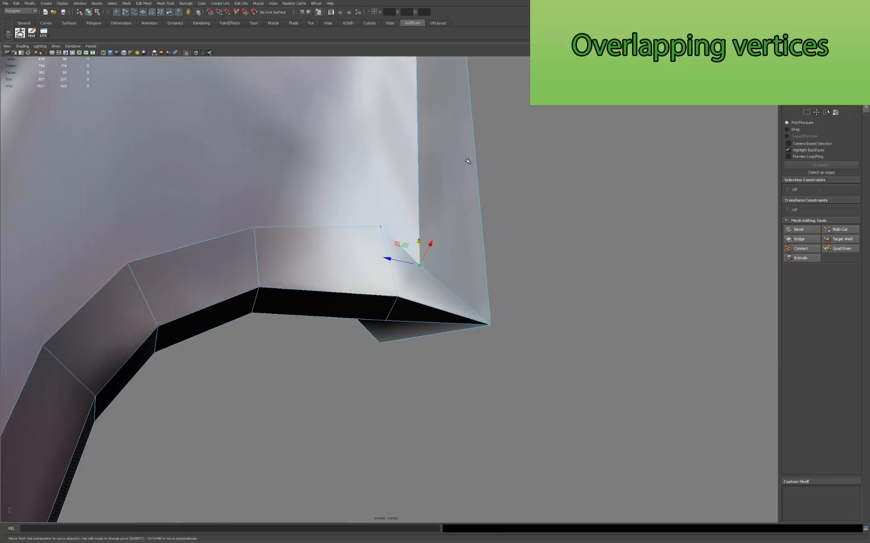
Switch to face mode and frame the slanted face at the blade's upper end.
alt+drag(560, 197, 387, 222)
right_click(390, 225)
click(389, 238)
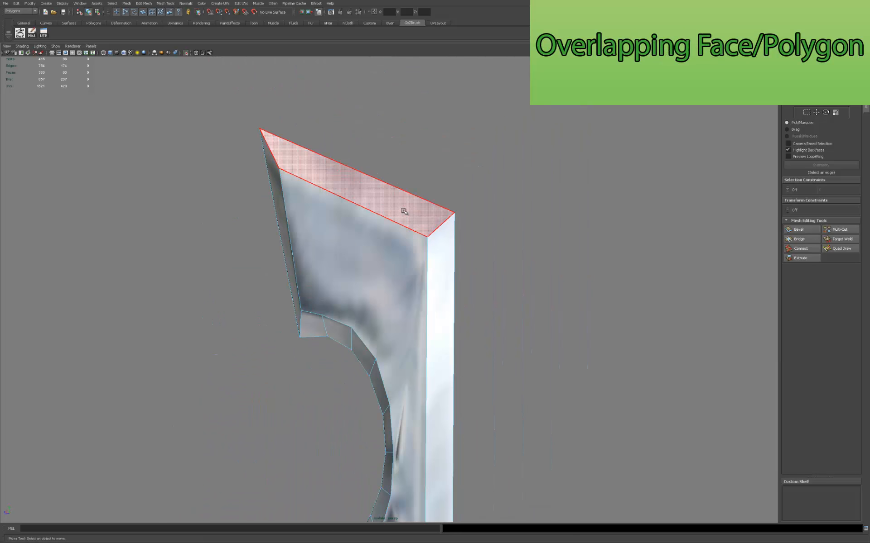
click(409, 210)
click(493, 200)
mouse_move(447, 217)
alt+mouse_down()
mouse_move(463, 252)
mouse_move(453, 228)
alt+mouse_up()
alt+middle_drag(453, 228, 447, 220)
alt+drag(447, 220, 427, 240)
alt+middle_drag(414, 187, 413, 170)
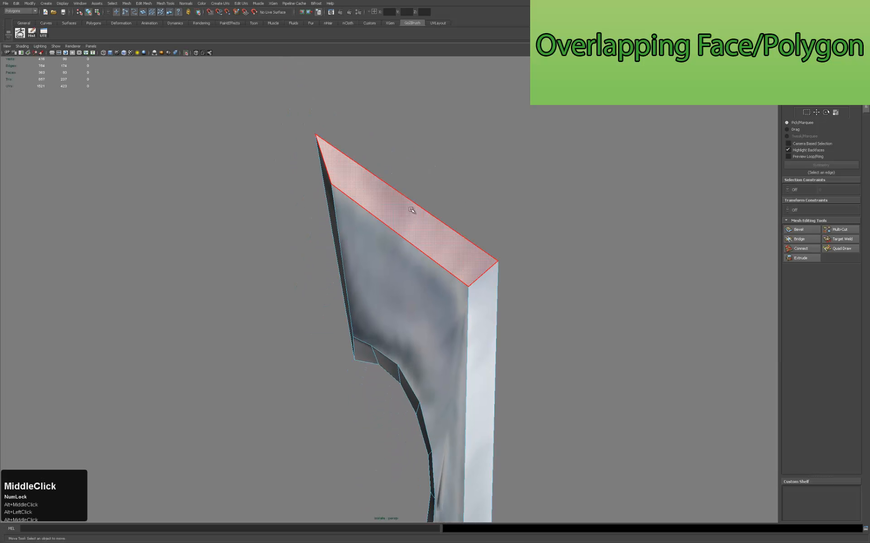
Try deleting the slanted face at the blade's upper end to look for an overlapping face, and undo it.
click(413, 220)
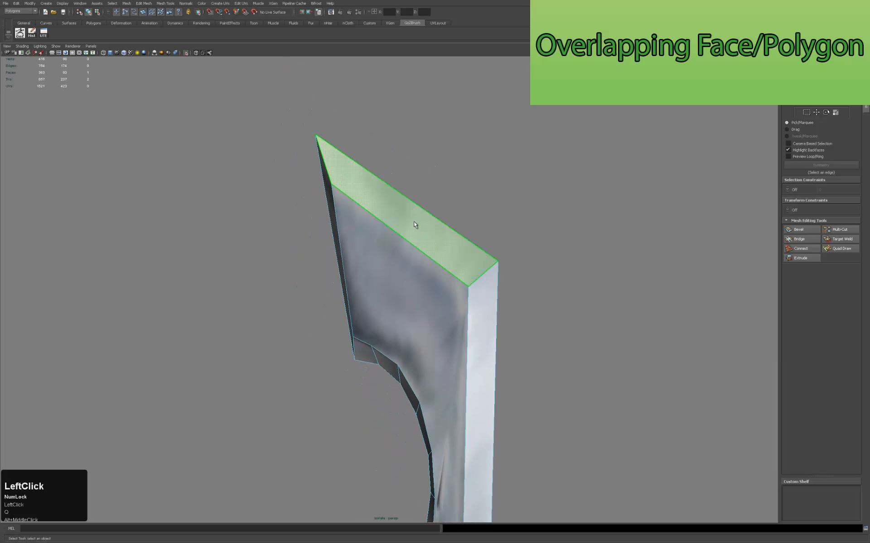
click(472, 198)
click(446, 238)
key(Delete)
alt+drag(446, 243, 443, 237)
key(ctrl+z)
key(ctrl+z)
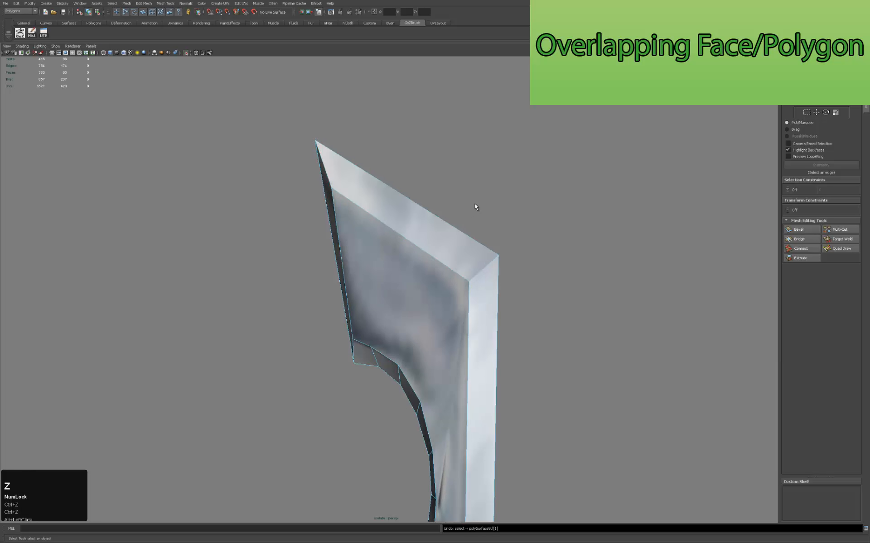
Try deleting the blade's slanted end face plus its adjacent side and back faces, and undo the side and back deletions.
click(449, 237)
key(Delete)
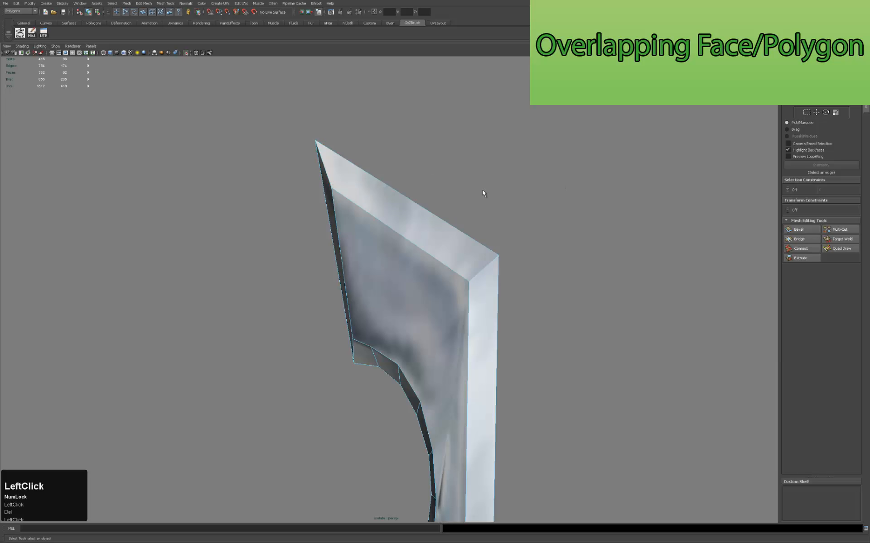
alt+middle_drag(471, 255, 458, 217)
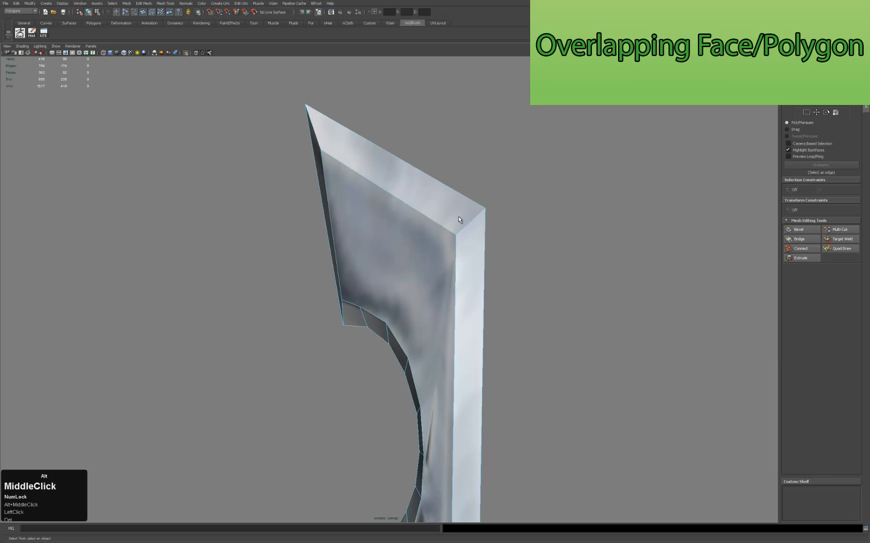
click(433, 241)
key(Delete)
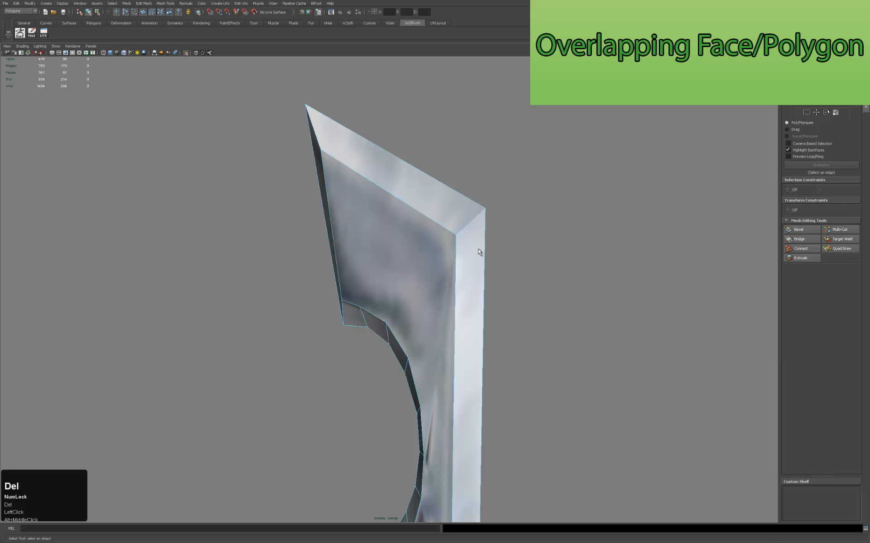
click(477, 250)
key(Delete)
key(ctrl+z)
key(ctrl+z)
key(ctrl+z)
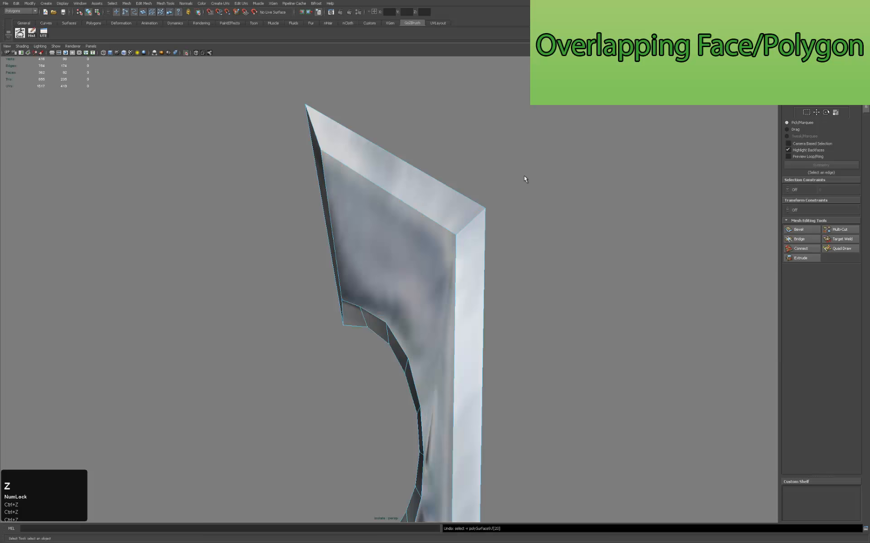
Try deleting the remaining faces at the blade's slanted upper end, examine the mesh behind them, and undo all deletions.
click(462, 210)
key(ctrl+z)
click(434, 208)
key(Delete)
click(448, 202)
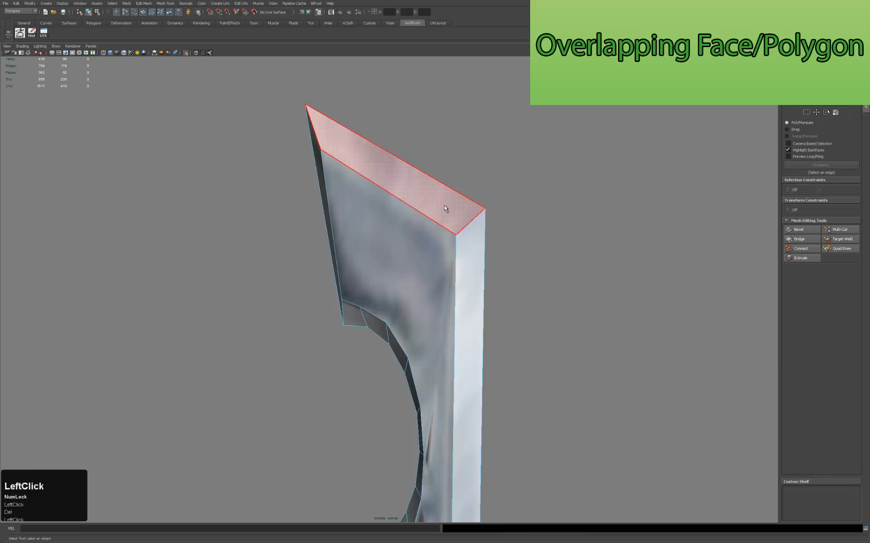
key(Delete)
alt+drag(563, 183, 401, 223)
alt+drag(459, 223, 489, 206)
key(ctrl+z)
key(ctrl+z)
key(ctrl+z)
key(ctrl+z)
Clear the face selection, bring the whole blade into view and return to object mode.
click(584, 187)
alt+middle_drag(576, 169, 582, 82)
alt+right_drag(537, 194, 439, 190)
alt+middle_drag(427, 248, 418, 197)
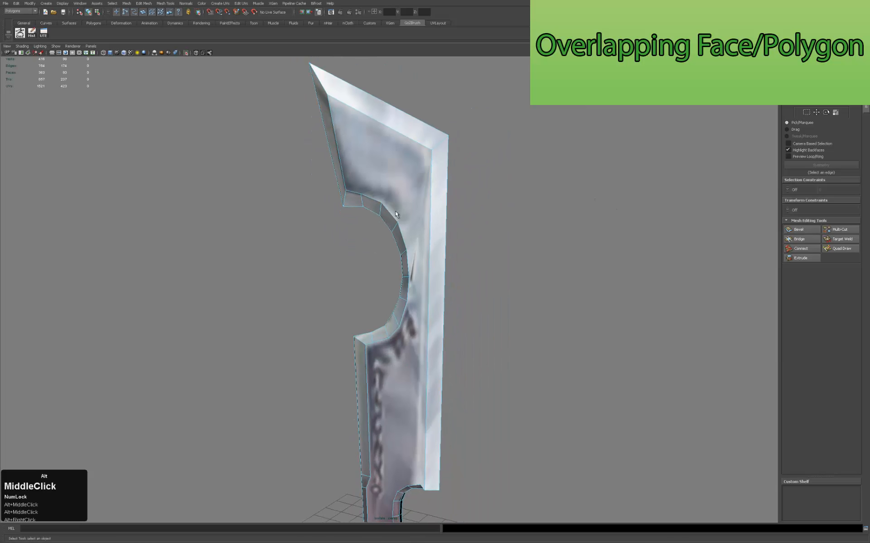
right_drag(421, 200, 441, 195)
click(441, 195)
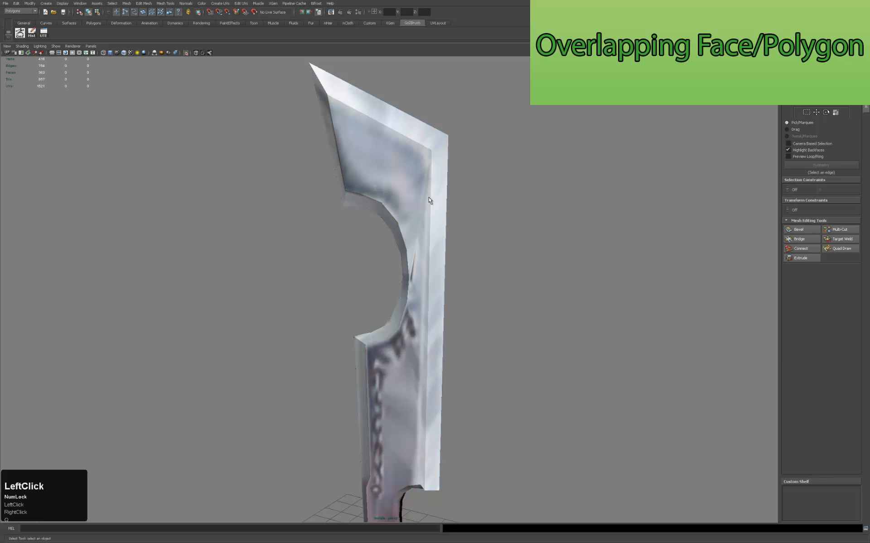
Select the blade and turn on its smooth mesh preview.
alt+drag(446, 190, 463, 215)
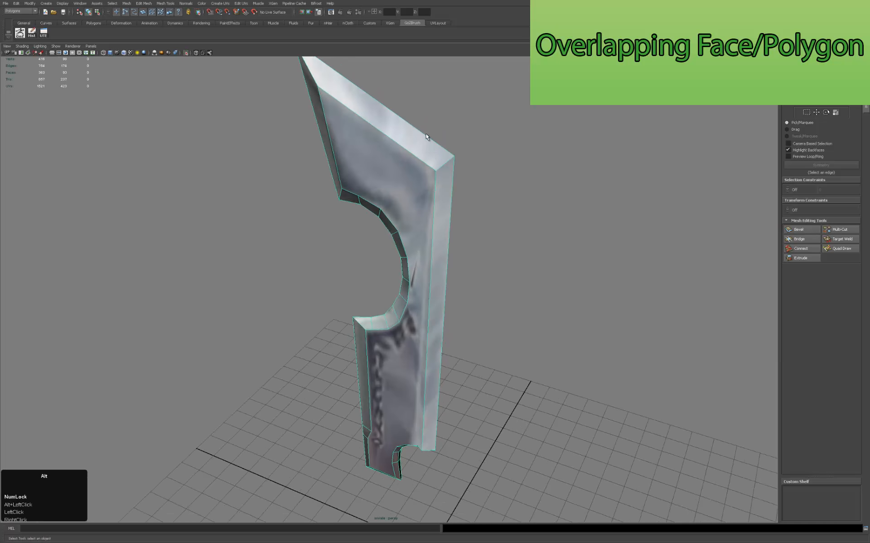
alt+middle_drag(420, 139, 401, 182)
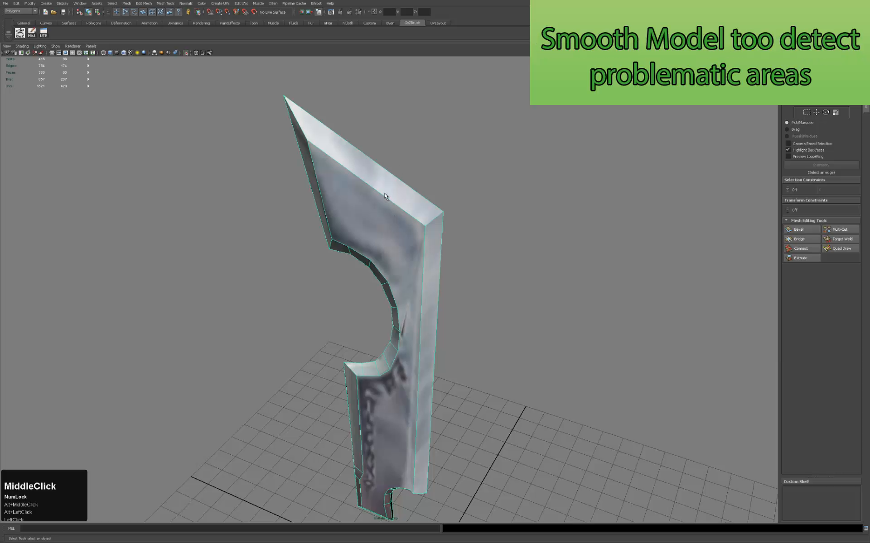
alt+middle_drag(398, 187, 414, 206)
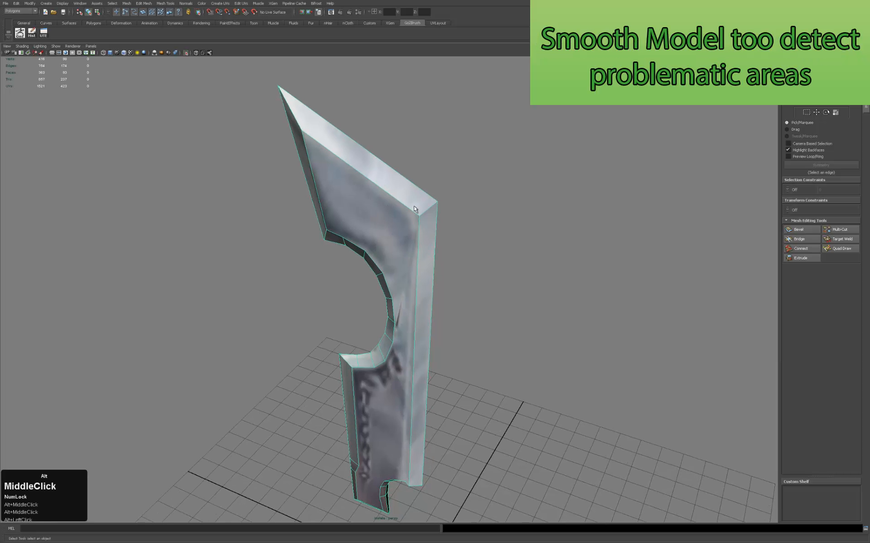
alt+drag(414, 206, 419, 213)
alt+middle_drag(424, 203, 472, 189)
key(3)
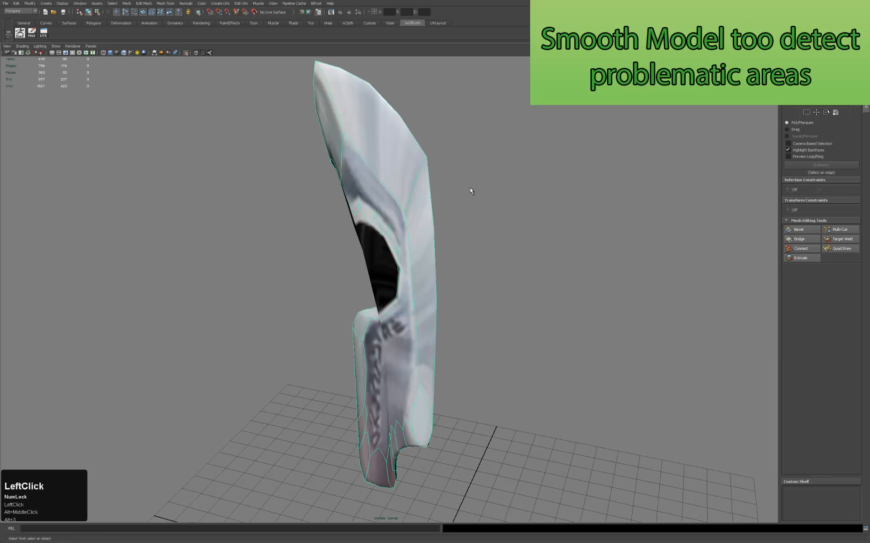
Deselect the blade and turn off texture display in the viewport.
click(469, 187)
alt+drag(469, 188, 469, 173)
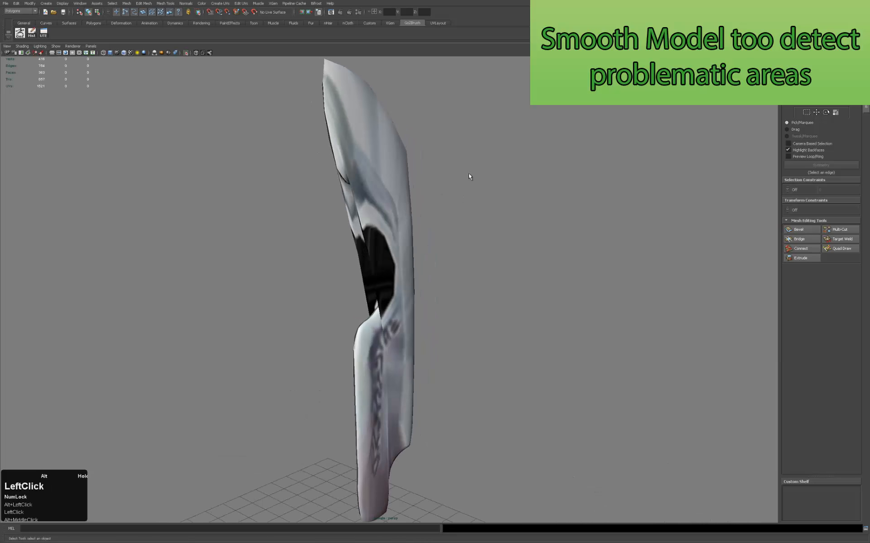
click(131, 52)
alt+drag(407, 199, 489, 189)
alt+right_drag(490, 188, 638, 196)
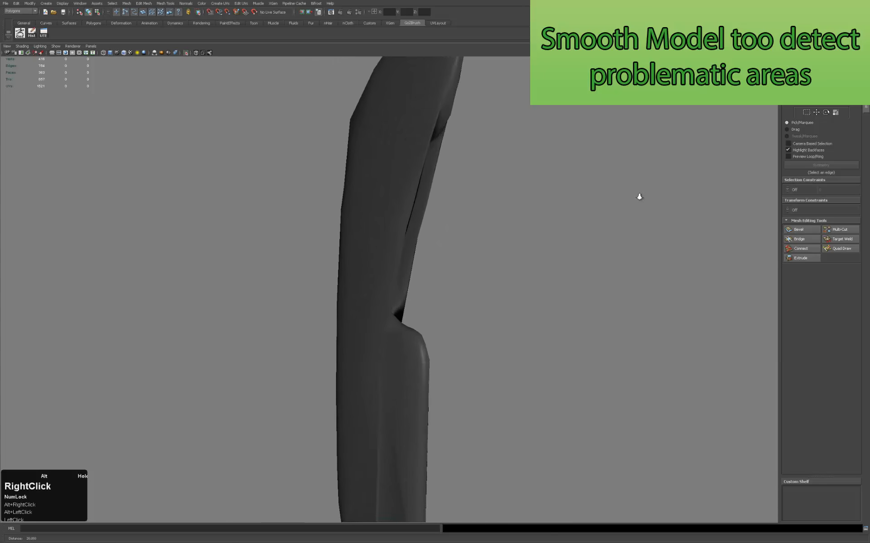
Examine the smoothed, untextured blade from several angles for pinching and distortion around its notches.
alt+drag(580, 189, 503, 232)
alt+right_drag(502, 232, 363, 191)
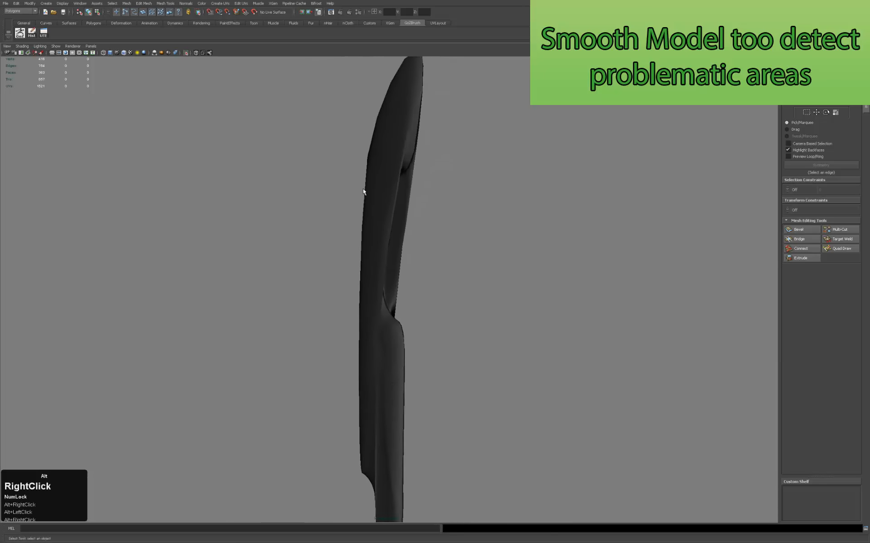
alt+right_drag(417, 208, 349, 222)
alt+drag(349, 222, 345, 291)
alt+right_drag(345, 291, 349, 363)
alt+drag(349, 363, 325, 351)
alt+right_drag(336, 352, 290, 244)
alt+drag(290, 245, 444, 226)
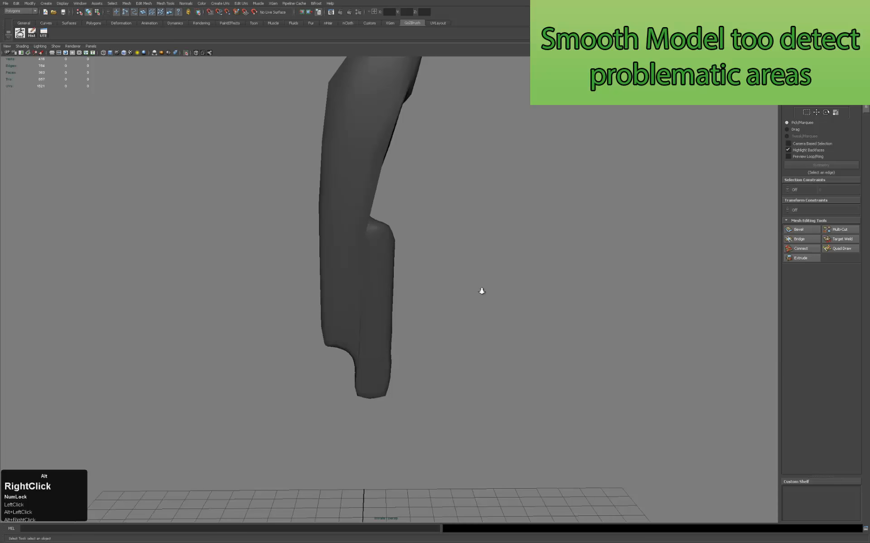
alt+right_drag(481, 291, 447, 297)
alt+drag(446, 297, 413, 317)
Create a tall polygon box on the grid beside the blade and switch it to face selection.
key(space)
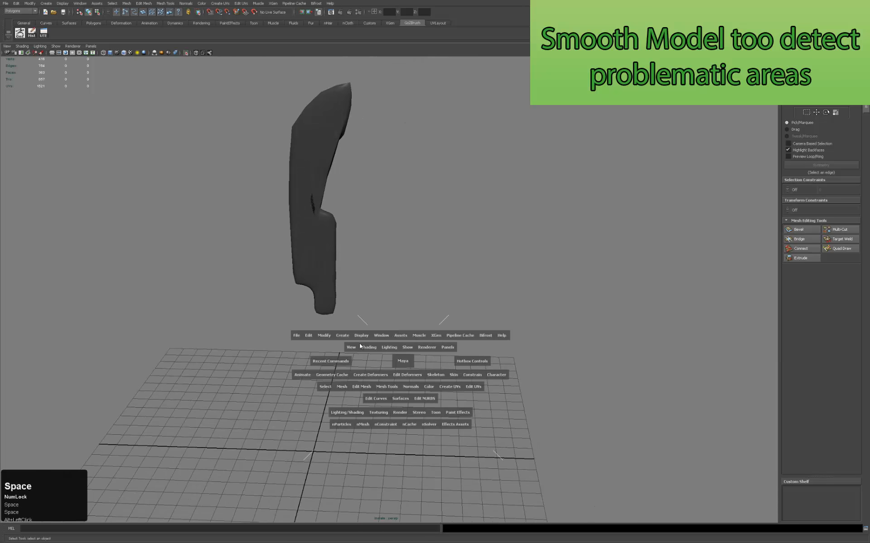
drag(341, 340, 400, 377)
click(418, 365)
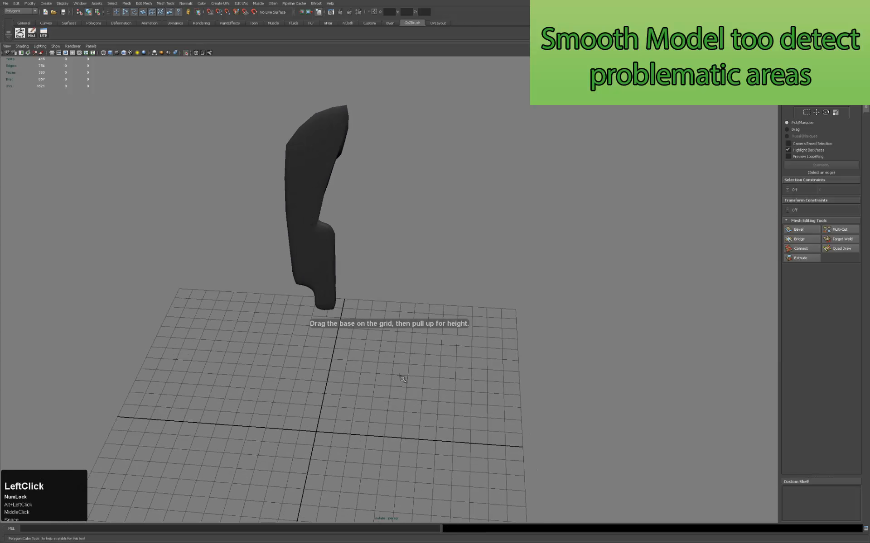
key(alt+q)
click(338, 262)
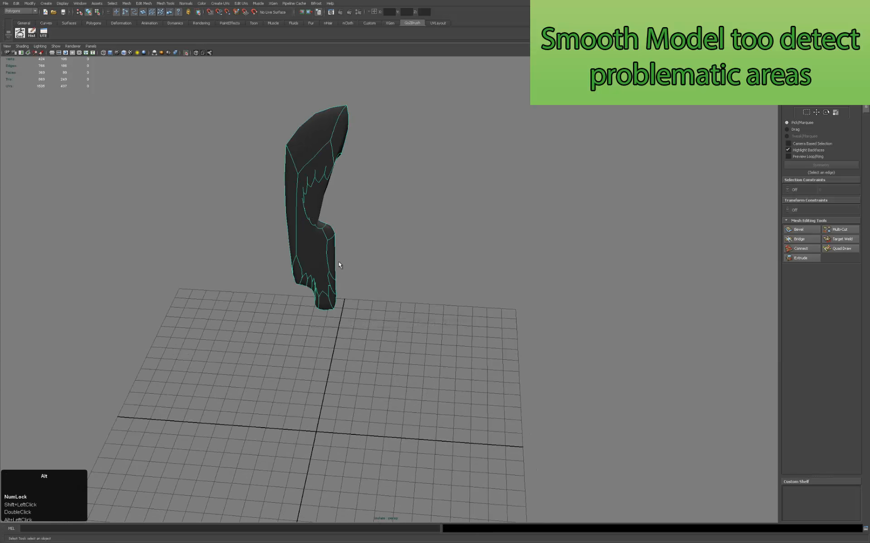
click(450, 324)
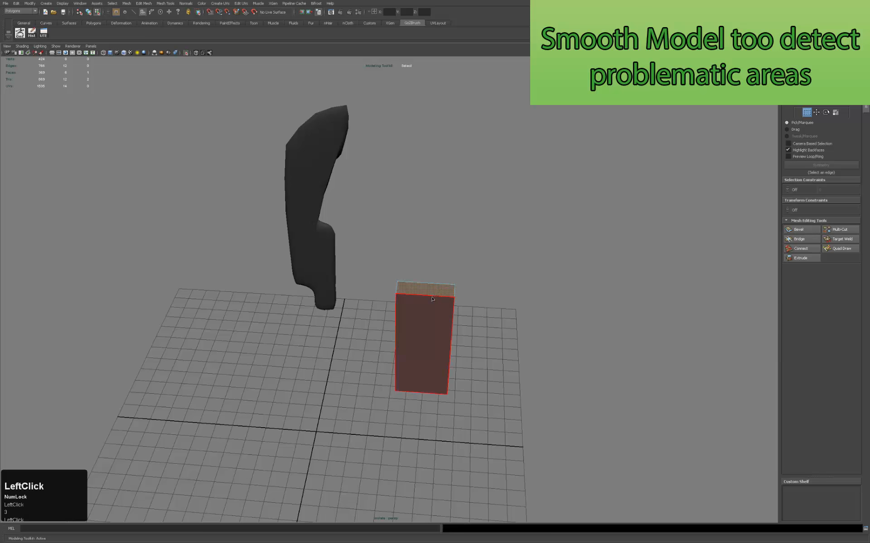
Extrude the box's top face upward twice to form a tall column of three stacked sections.
key(shift+w)
alt+drag(432, 283, 435, 236)
alt+middle_drag(435, 237, 433, 261)
drag(424, 301, 425, 196)
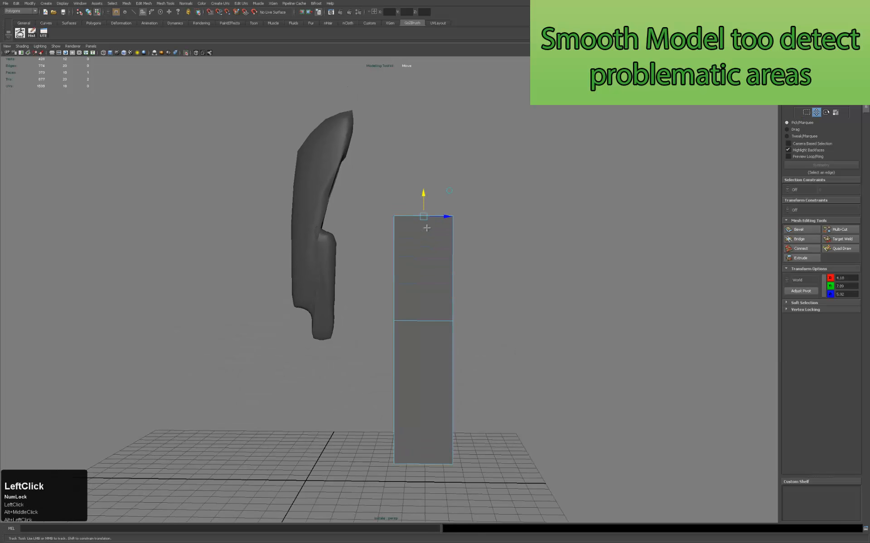
key(shift+e)
key(shift+w)
alt+drag(444, 227, 426, 227)
key(w)
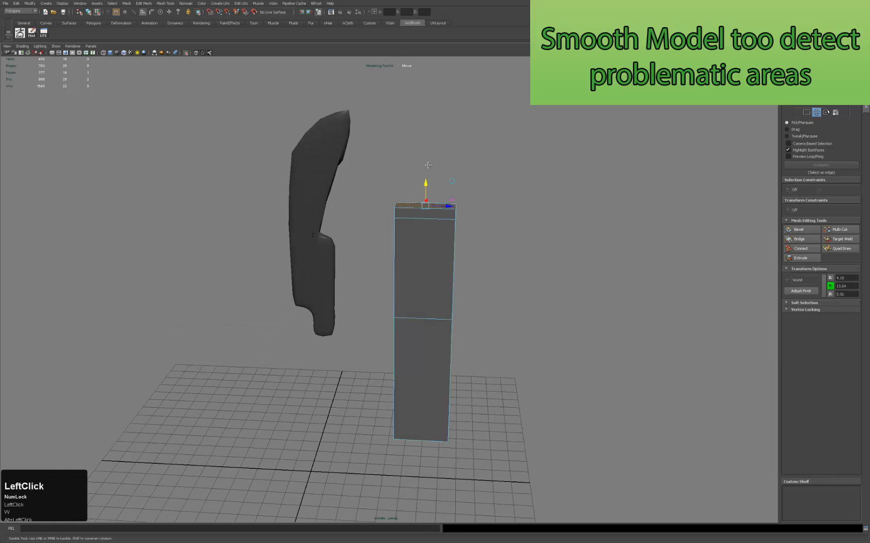
drag(428, 165, 427, 110)
Shape the column like a blade by lowering its top corner vertices inward and pulling the lower section's side vertices outward.
alt+middle_drag(468, 231, 450, 270)
key(q)
mouse_move(450, 168)
mouse_down()
mouse_move(431, 206)
mouse_move(434, 175)
mouse_up()
key(w)
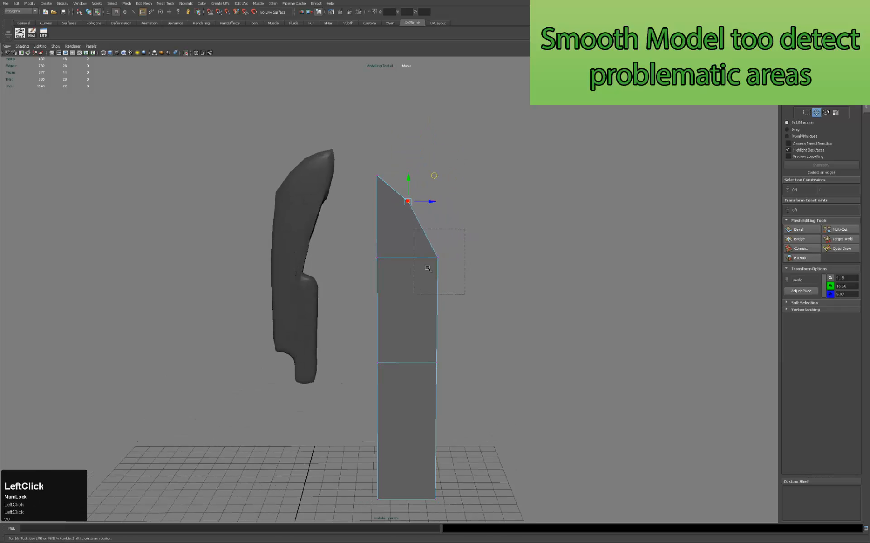
drag(474, 355, 504, 357)
key(q)
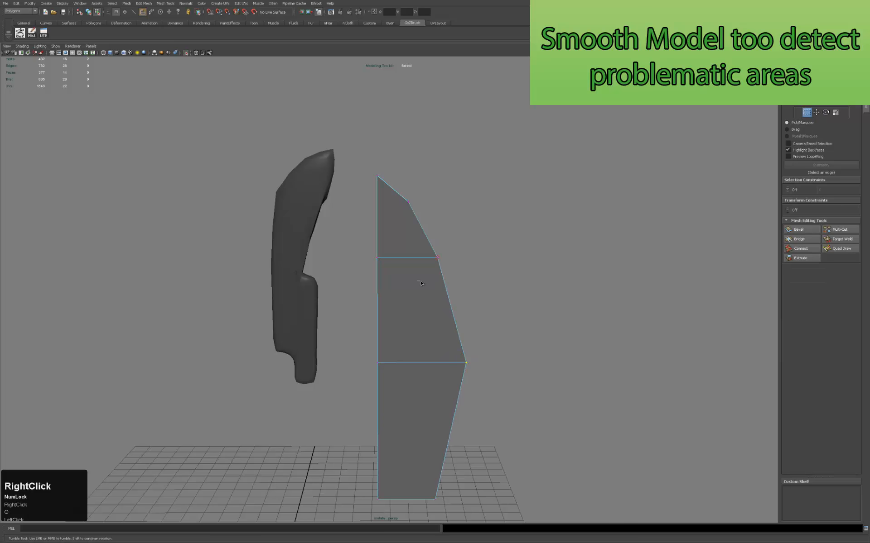
Return the new shape to object mode, turn on its smooth mesh preview and compare it with the sword blade.
right_drag(423, 267, 435, 262)
click(435, 262)
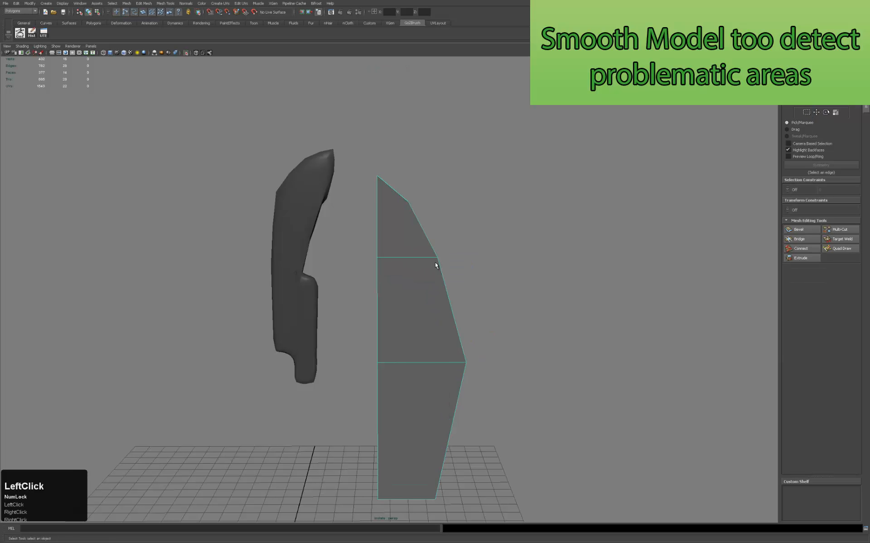
key(3)
click(467, 237)
alt+drag(508, 272, 274, 255)
click(449, 290)
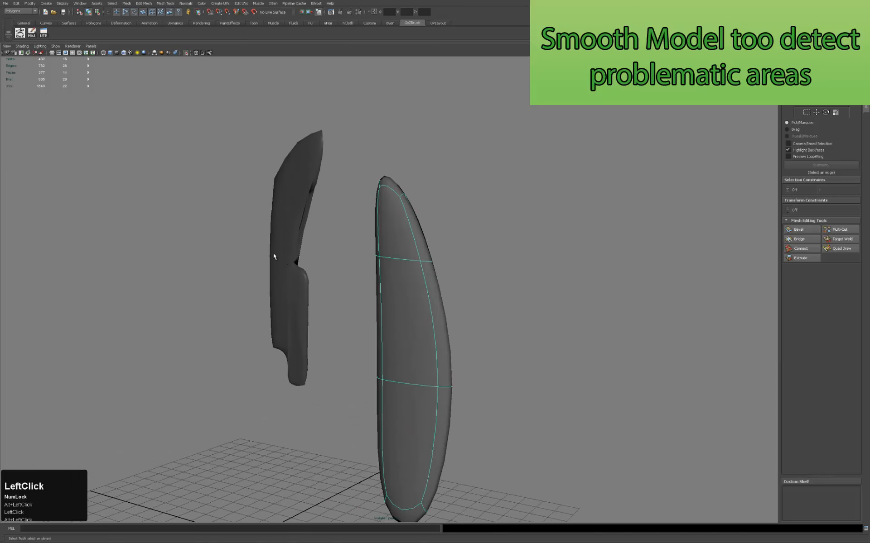
Compare the sword blade with its smooth mesh preview on and off, leaving the preview off.
click(274, 256)
alt+middle_drag(311, 289, 422, 229)
alt+right_drag(421, 229, 452, 216)
alt+drag(452, 215, 387, 219)
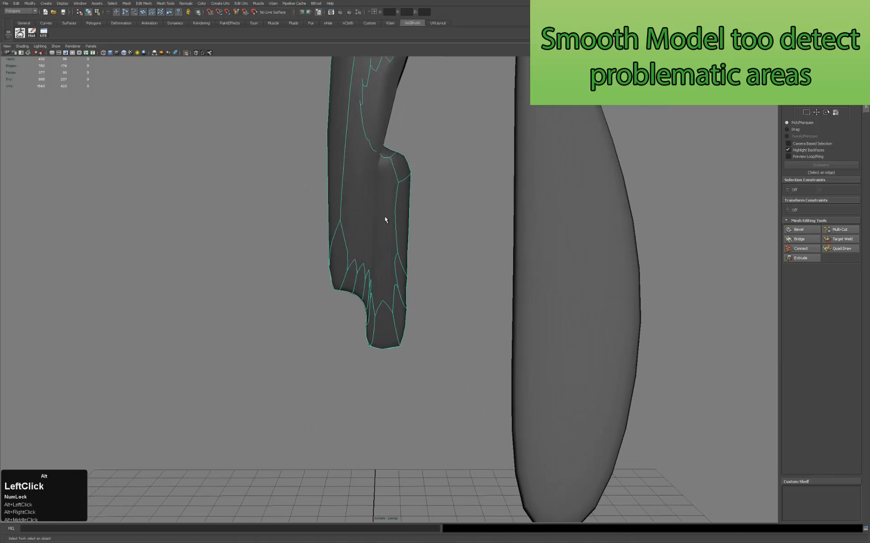
alt+middle_drag(386, 219, 382, 155)
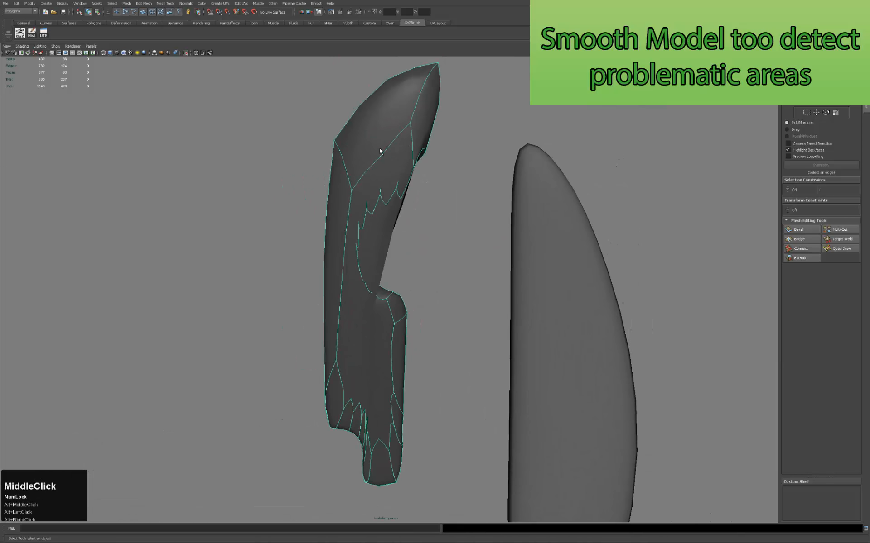
key(3)
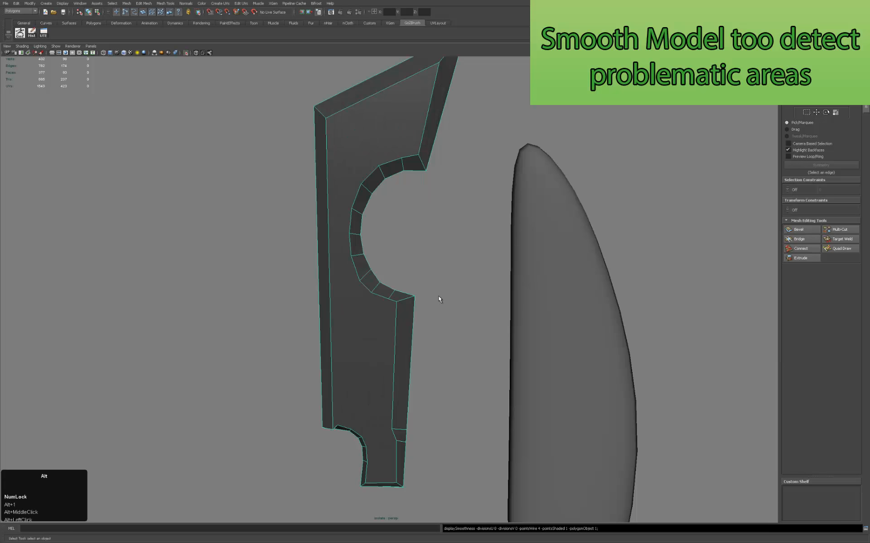
key(1)
key(1)
key(3)
key(1)
Delete the comparison blade standing beside the sword blade.
click(529, 292)
key(Delete)
alt+right_drag(551, 250, 472, 213)
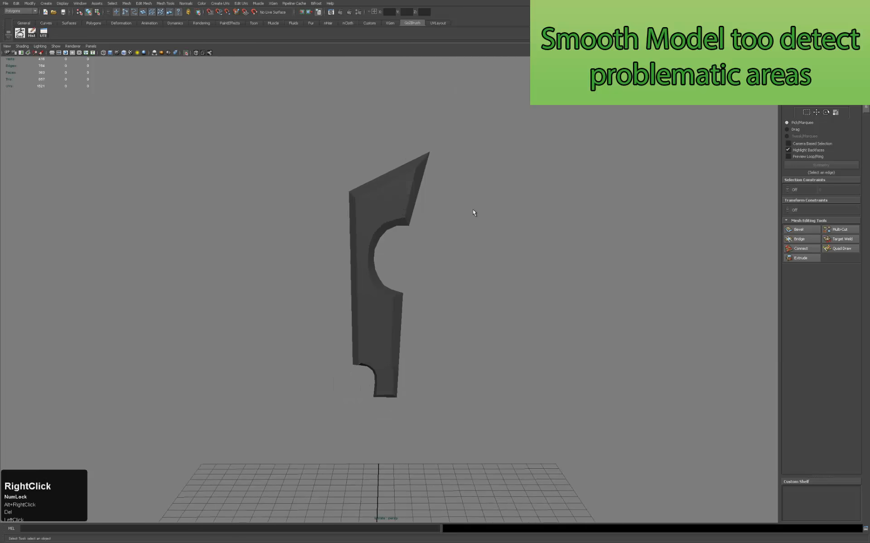
Examine the sword blade's shading from several angles, both selected and unselected, for signs of flipped faces.
click(381, 214)
alt+middle_drag(381, 214, 382, 225)
alt+right_drag(382, 224, 493, 198)
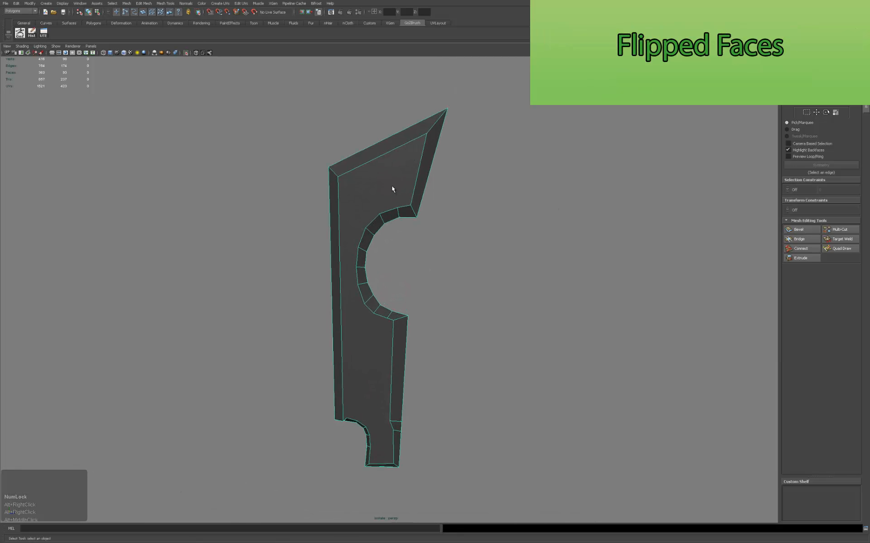
alt+middle_drag(404, 132, 394, 194)
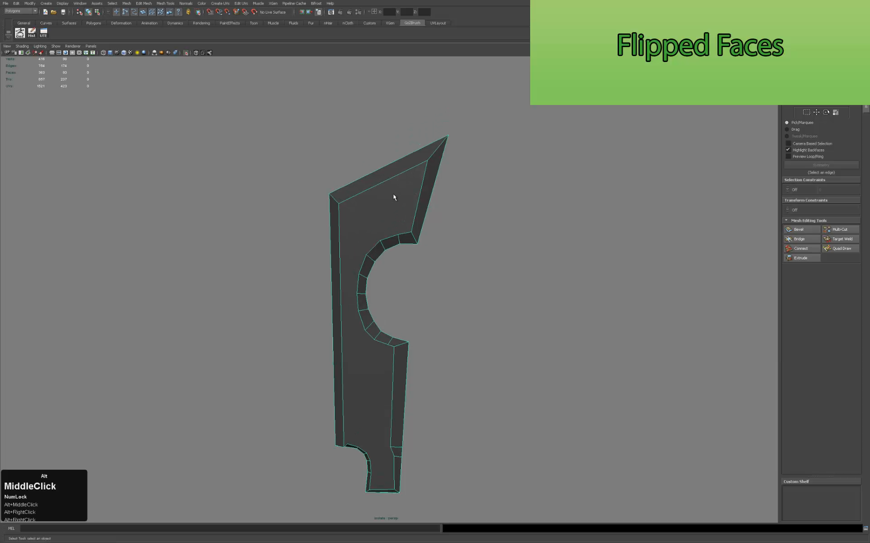
alt+drag(394, 194, 370, 201)
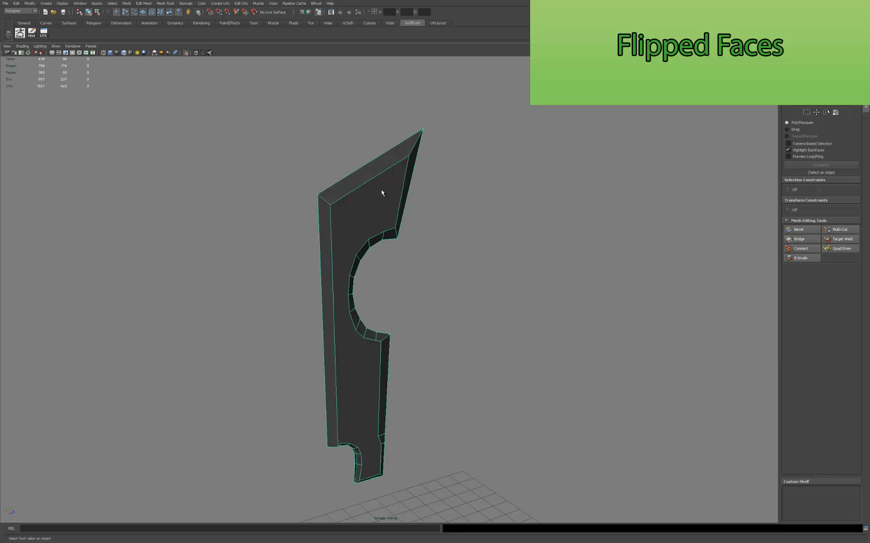
click(505, 210)
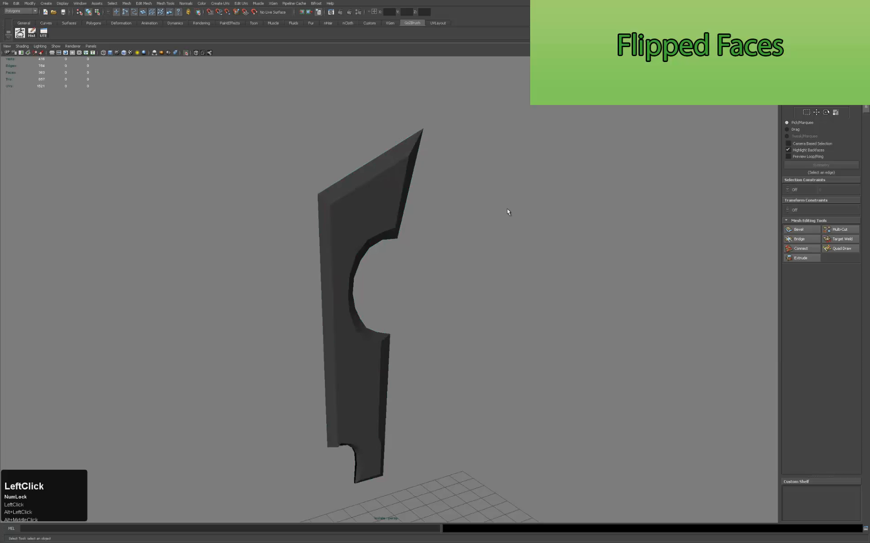
alt+drag(505, 209, 453, 227)
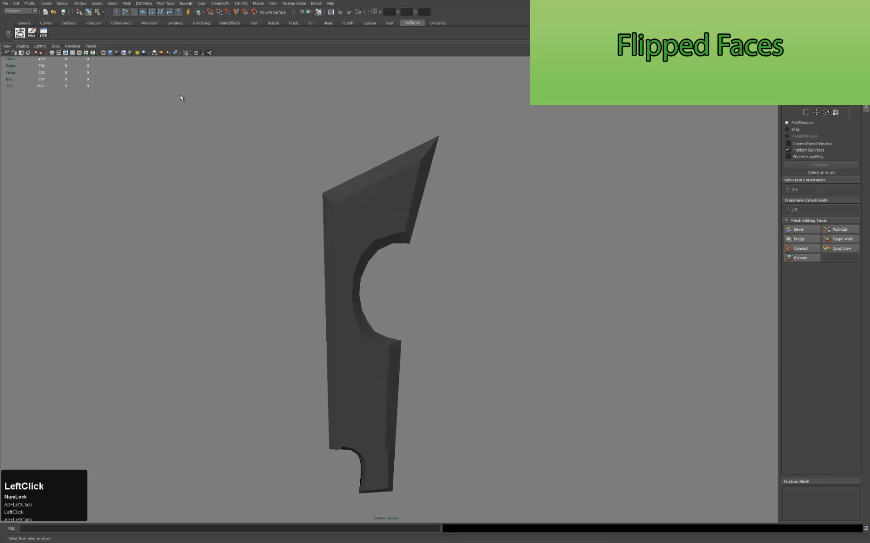
Reverse the normals of the blade's large front face and upper bevel face.
click(361, 203)
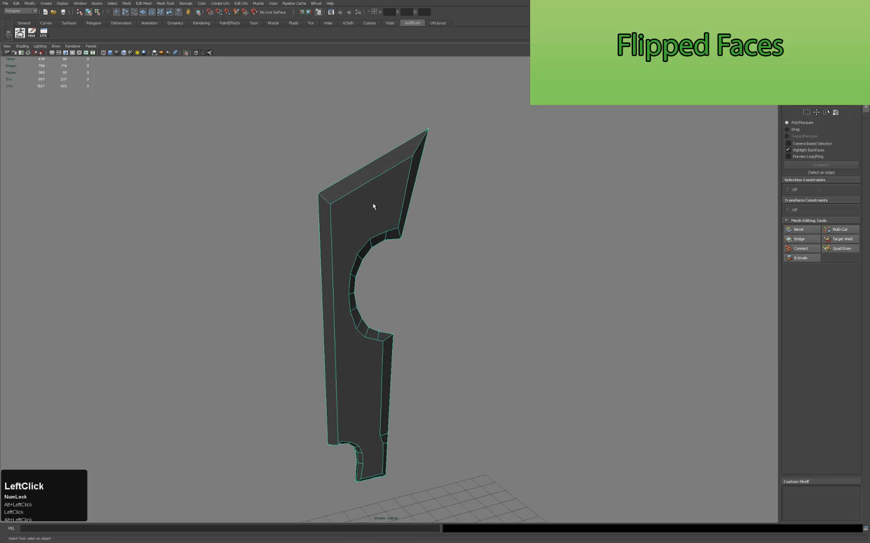
right_click(373, 207)
right_drag(371, 220, 371, 220)
click(372, 200)
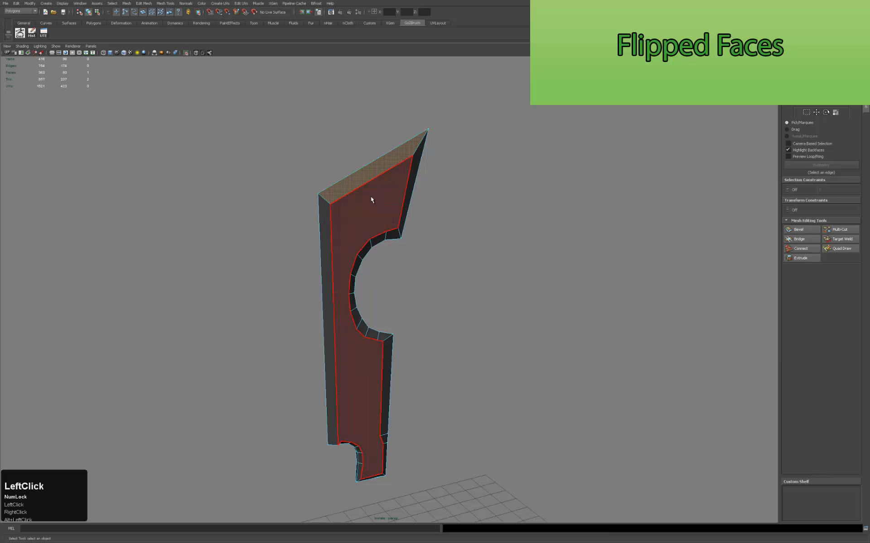
shift+click(373, 203)
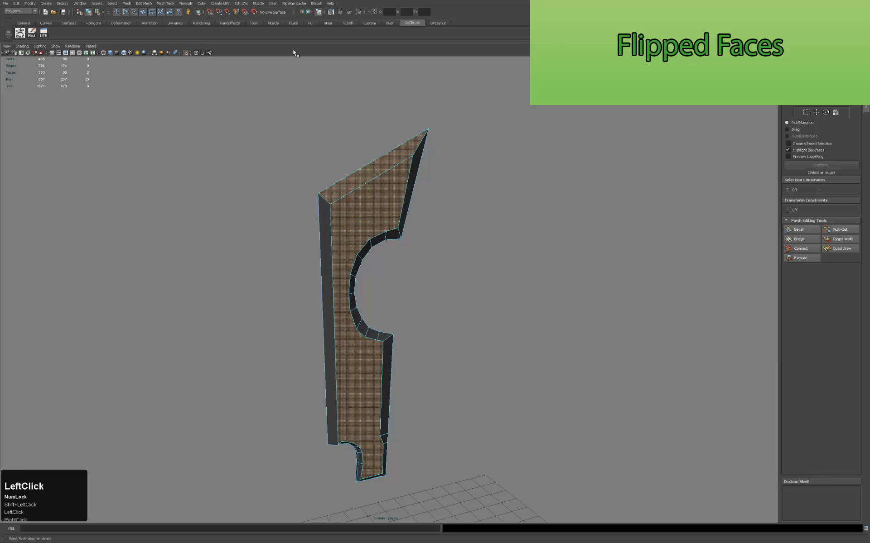
click(186, 3)
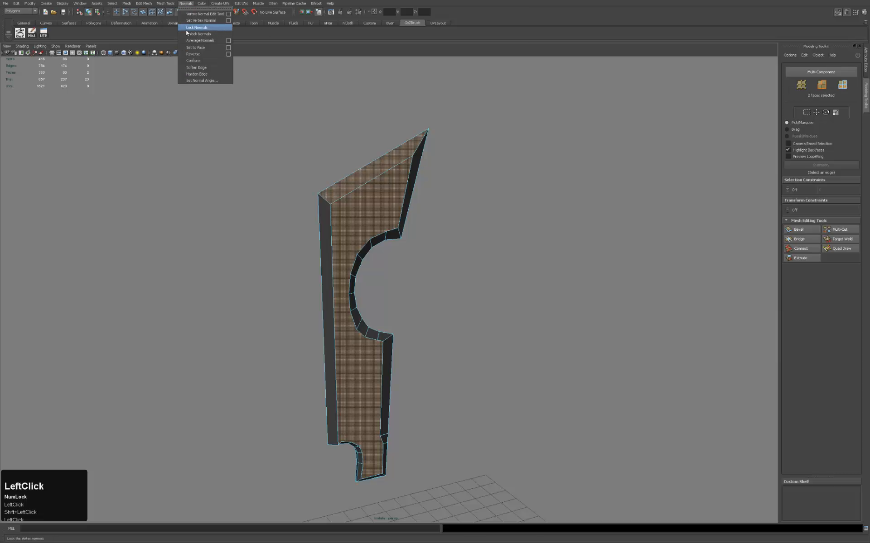
click(196, 54)
click(252, 83)
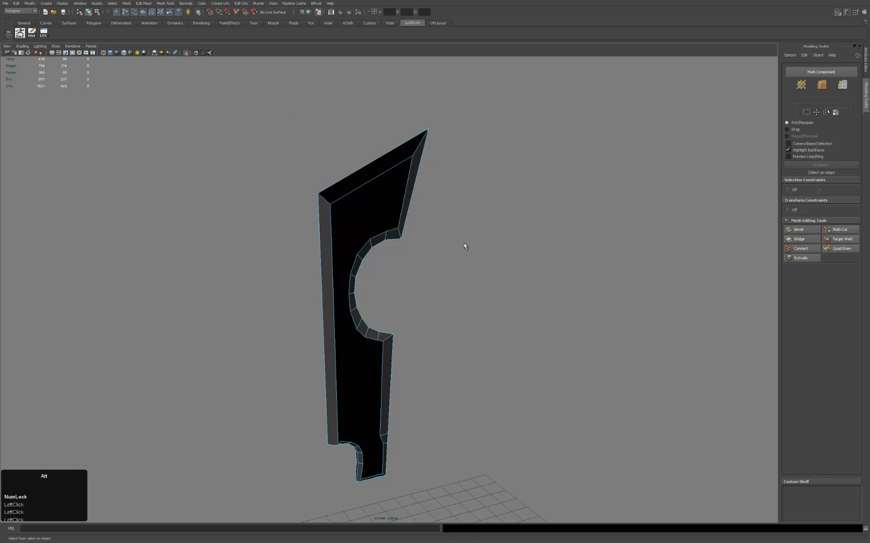
Switch the viewport renderer to Legacy High Quality Viewport and view the blade from another angle.
alt+drag(464, 243, 453, 184)
alt+middle_drag(246, 155, 238, 132)
alt+drag(238, 131, 141, 122)
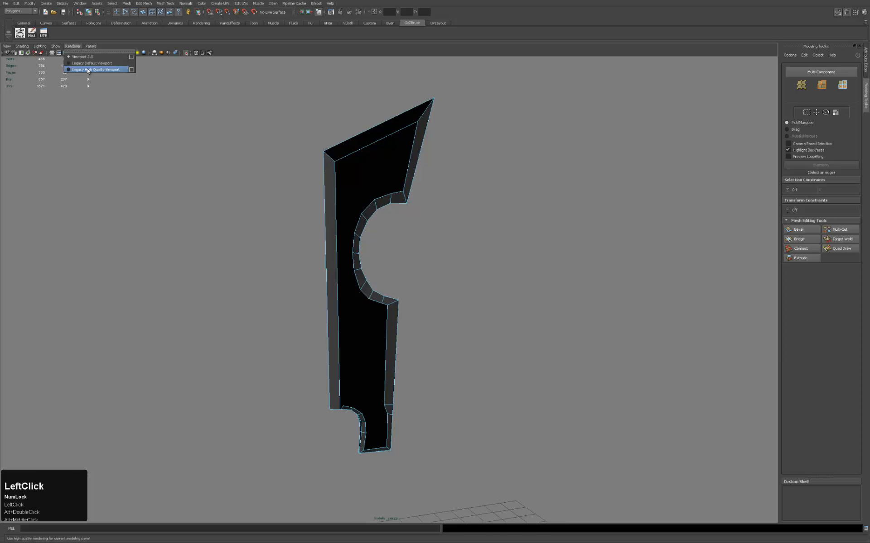
click(87, 69)
alt+drag(561, 221, 428, 181)
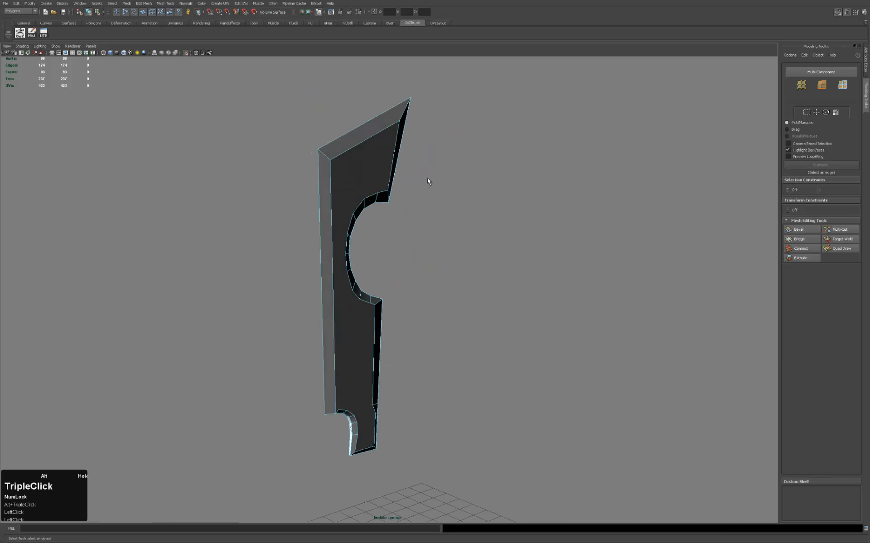
Return the blade to object mode and turn on its face normals display.
right_click(365, 135)
click(363, 128)
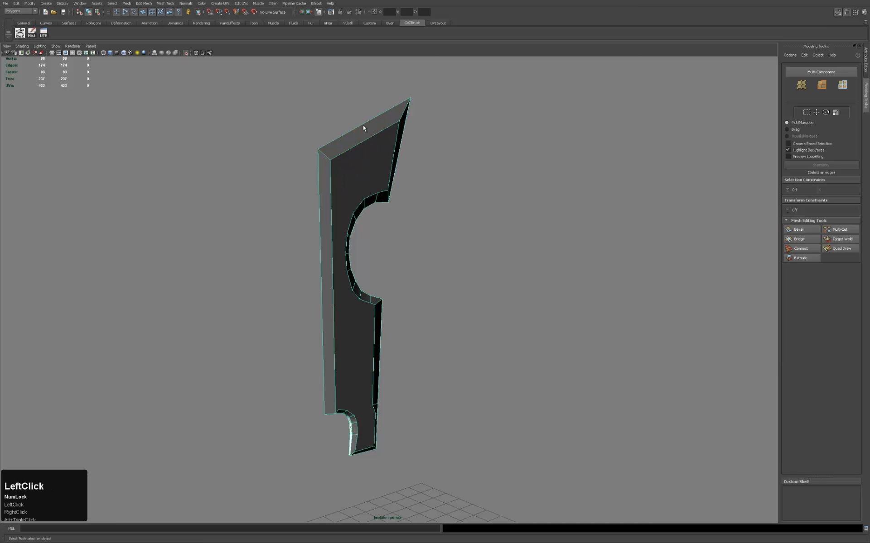
click(66, 5)
mouse_move(94, 74)
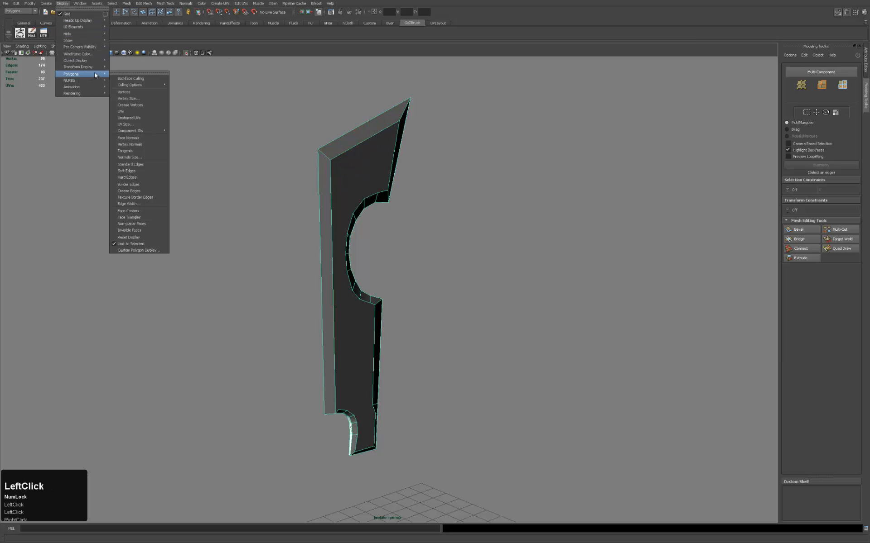
click(148, 137)
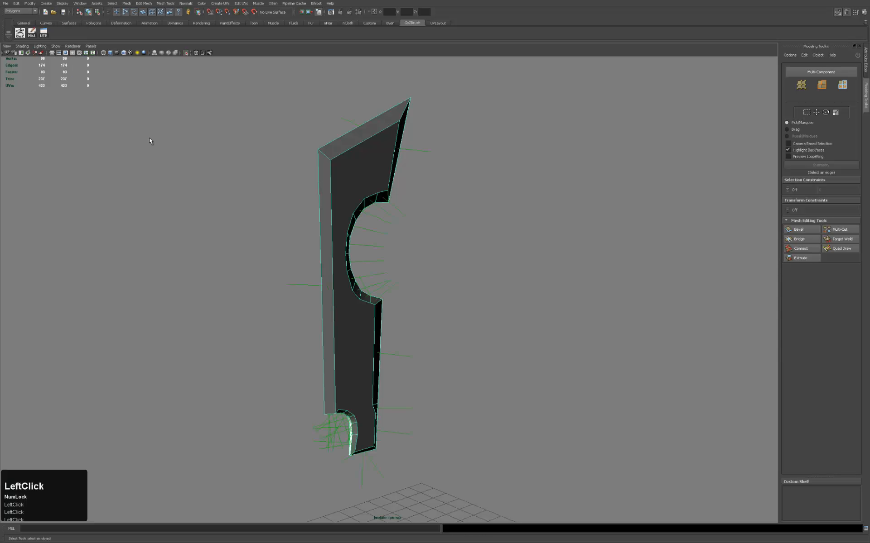
Select the front face and upper bevel face in face mode and examine their normals from the blade's narrow edge.
mouse_move(355, 151)
alt+mouse_down()
mouse_move(381, 167)
mouse_move(421, 163)
mouse_move(393, 167)
mouse_move(409, 149)
mouse_move(431, 179)
mouse_move(468, 172)
mouse_move(394, 149)
mouse_move(402, 131)
mouse_move(373, 132)
mouse_move(396, 136)
mouse_move(383, 145)
mouse_move(352, 136)
alt+mouse_up()
right_click(352, 136)
right_drag(352, 136, 353, 149)
click(349, 133)
alt+drag(349, 133, 353, 148)
shift+click(354, 169)
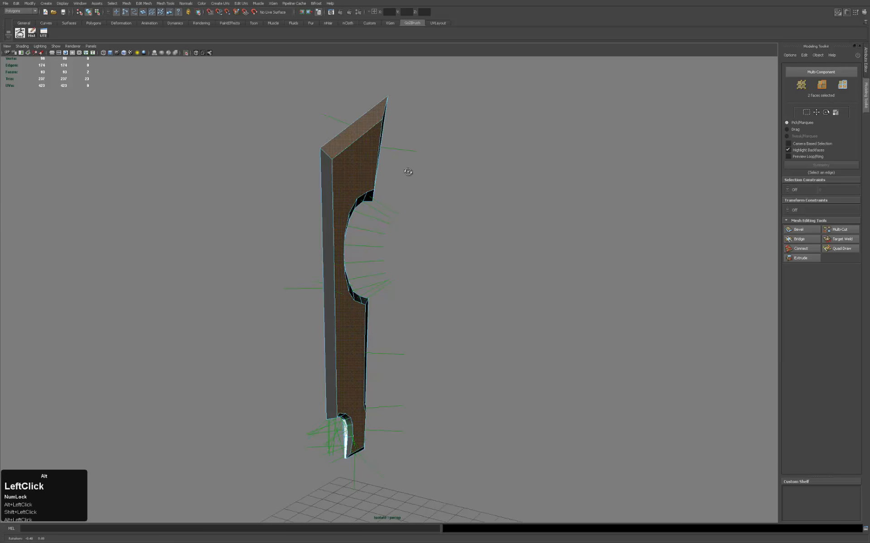
alt+drag(408, 171, 373, 179)
alt+right_drag(372, 179, 359, 136)
mouse_move(360, 136)
alt+mouse_down()
mouse_move(389, 148)
mouse_move(357, 140)
alt+mouse_up()
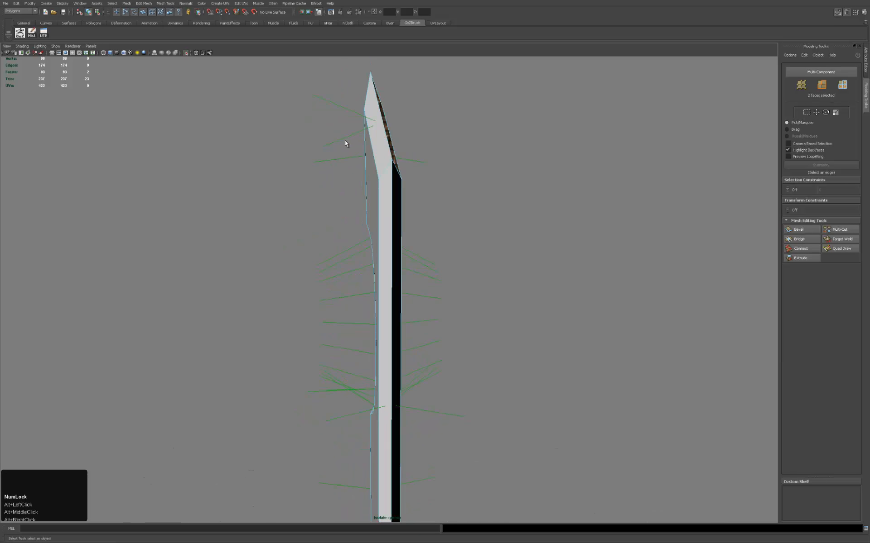
Select three small faces along the upper part of the semicircular notch and examine their normals from both sides.
click(446, 134)
alt+middle_drag(449, 208, 468, 126)
alt+right_drag(468, 126, 378, 145)
alt+drag(378, 144, 491, 146)
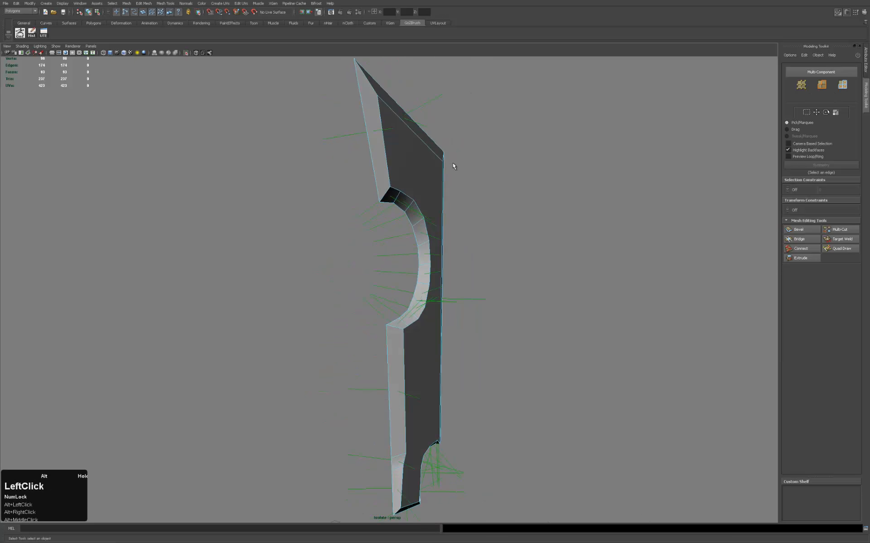
click(392, 195)
click(393, 196)
alt+drag(411, 197, 309, 229)
shift+double_click(410, 202)
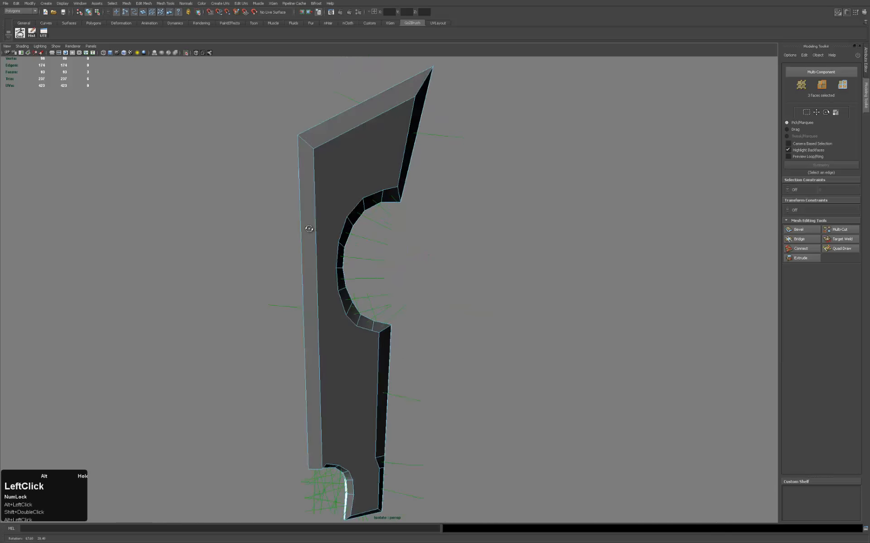
Reverse the normals of the large front face and upper bevel face again.
click(377, 154)
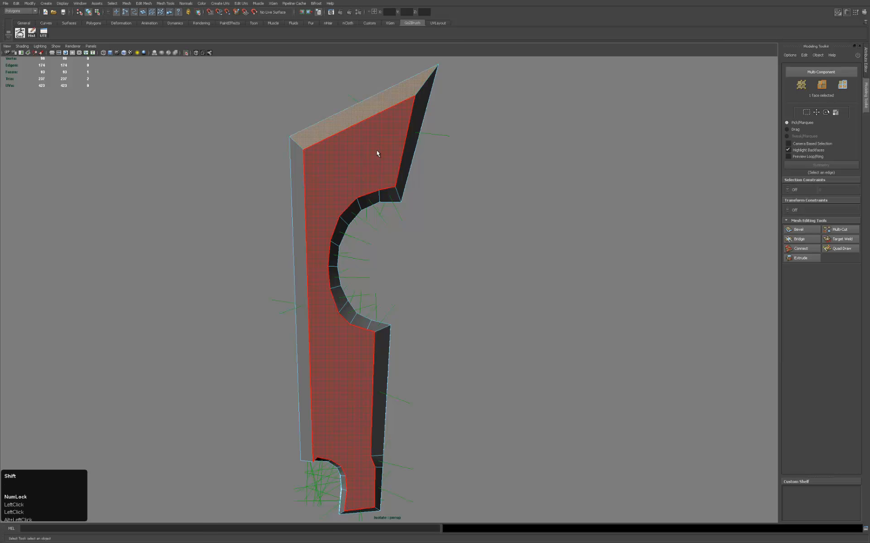
shift+click(379, 156)
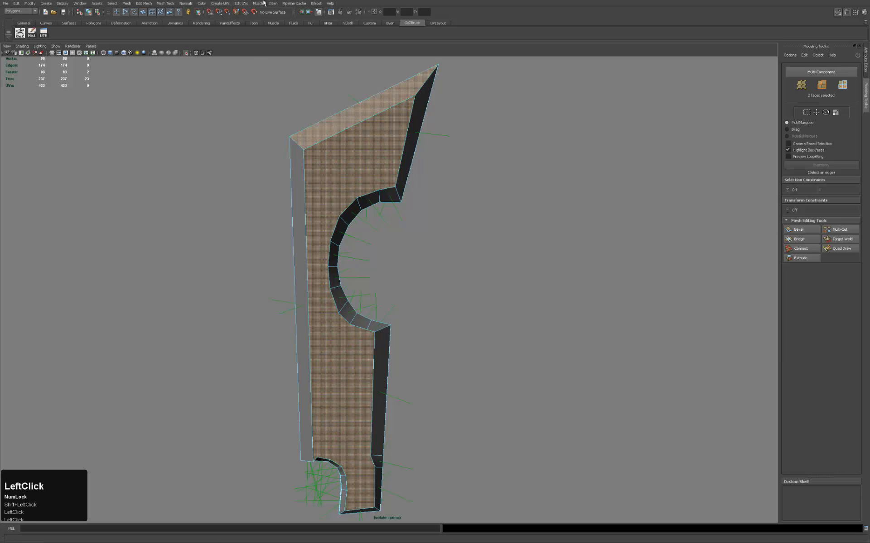
click(186, 3)
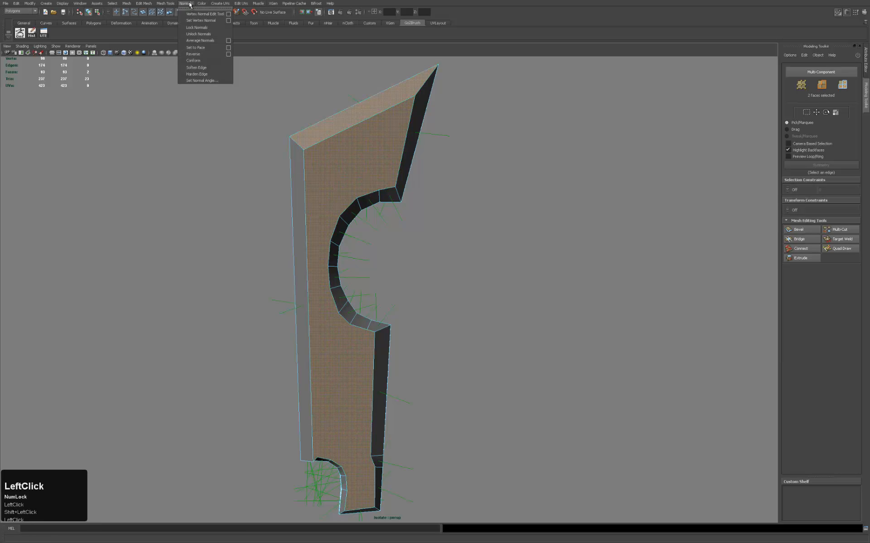
click(204, 55)
click(515, 171)
Examine the blade's face normals and shading from both sides.
alt+drag(515, 172, 555, 179)
alt+right_drag(555, 178, 375, 167)
alt+drag(375, 167, 461, 169)
alt+middle_drag(462, 169, 415, 144)
alt+right_drag(360, 136, 381, 132)
alt+middle_drag(358, 134, 362, 171)
alt+drag(362, 171, 356, 174)
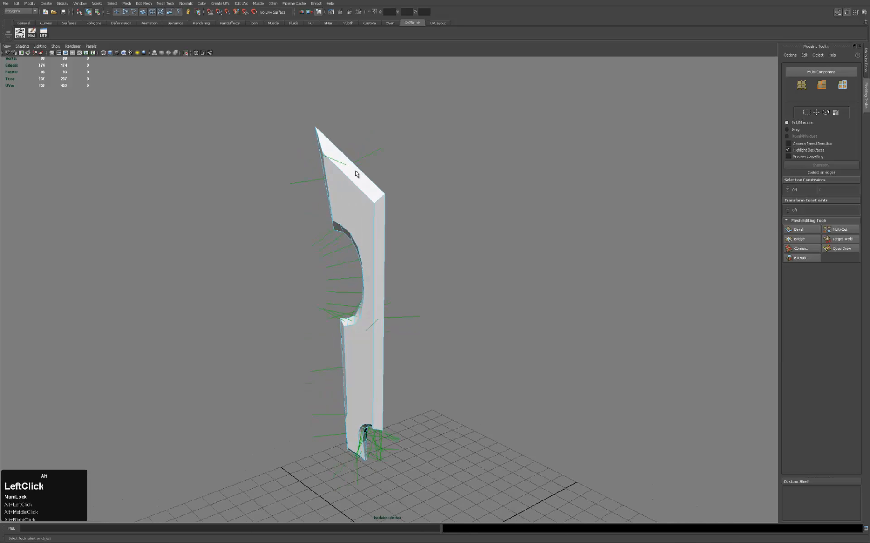
Try deleting the large face and upper bevel face on the blade's opposite side, and undo the deletion.
click(357, 174)
shift+click(352, 196)
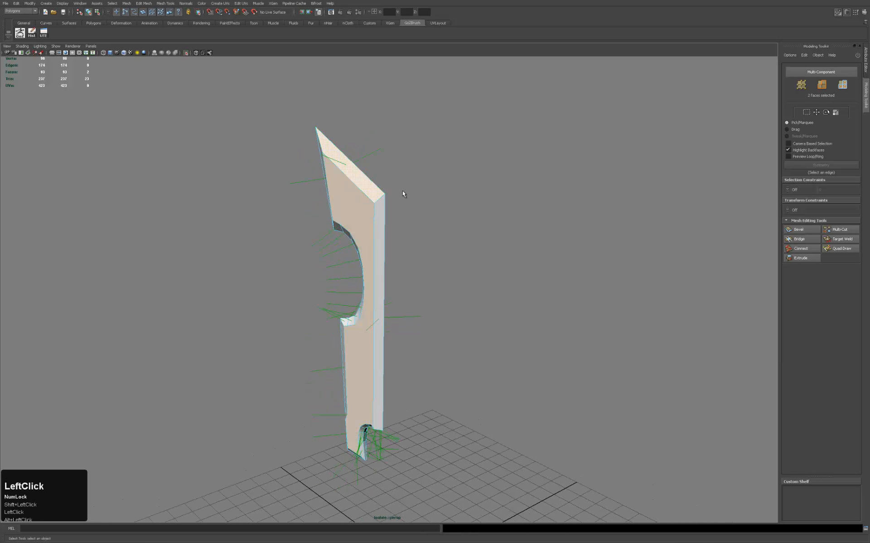
key(Delete)
alt+right_drag(413, 145, 522, 190)
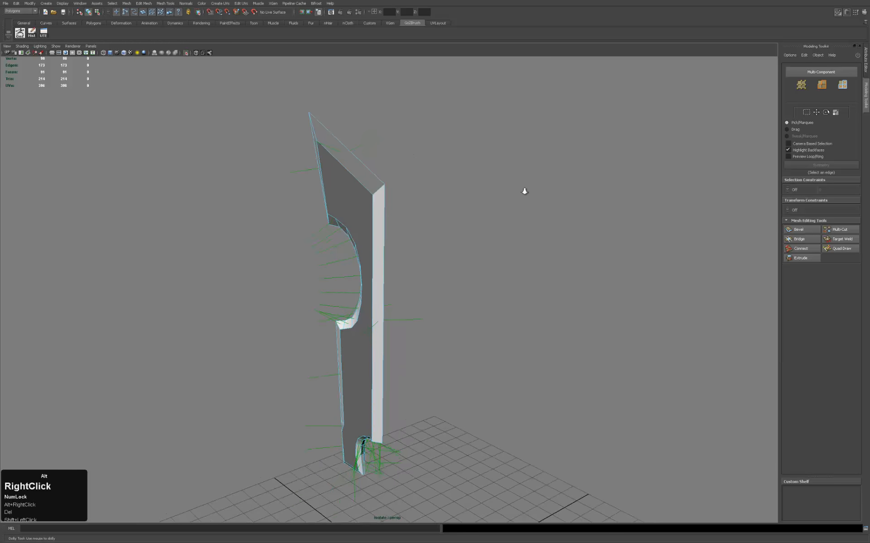
alt+middle_drag(522, 190, 434, 206)
alt+drag(434, 206, 345, 196)
key(ctrl+z)
Delete the blade's large front face and upper bevel face to expose its interior.
click(347, 196)
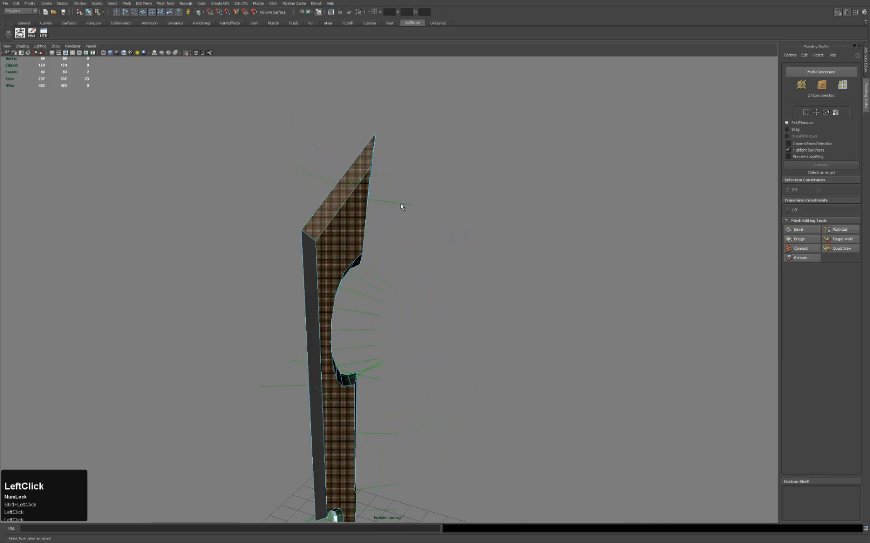
key(Delete)
alt+drag(439, 181, 384, 184)
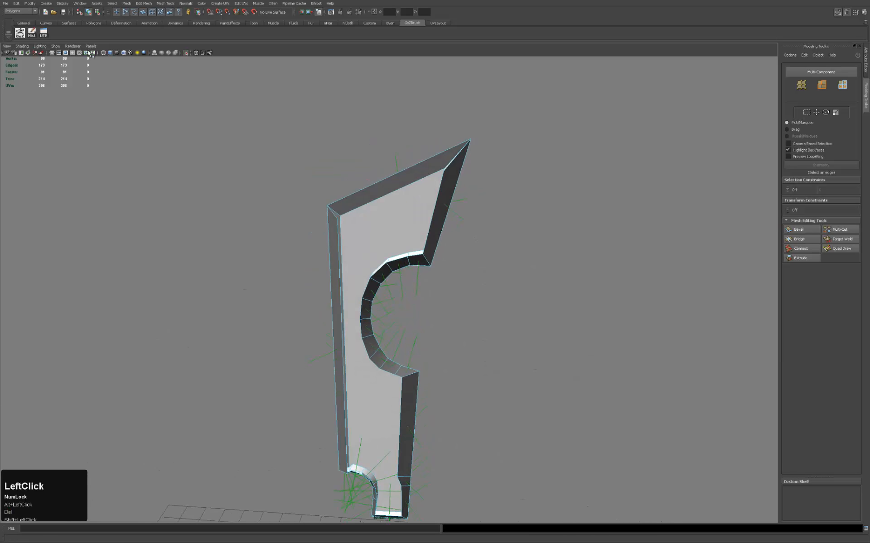
Switch the viewport renderer to Viewport 2.0 and view the opened blade at an angle.
click(55, 46)
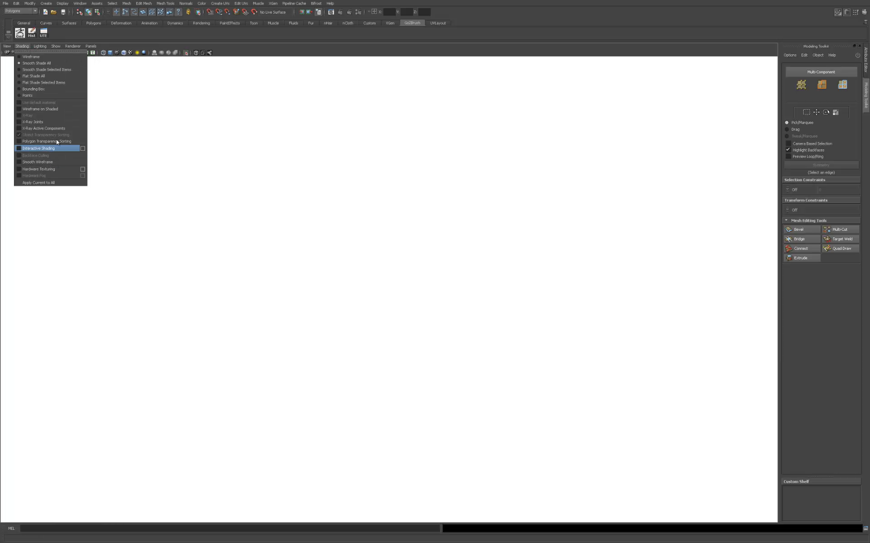
mouse_move(70, 44)
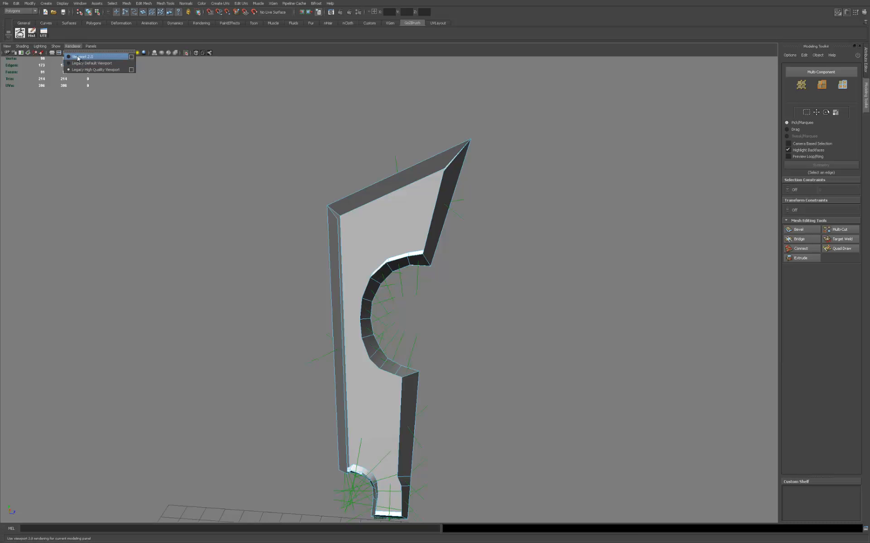
click(78, 57)
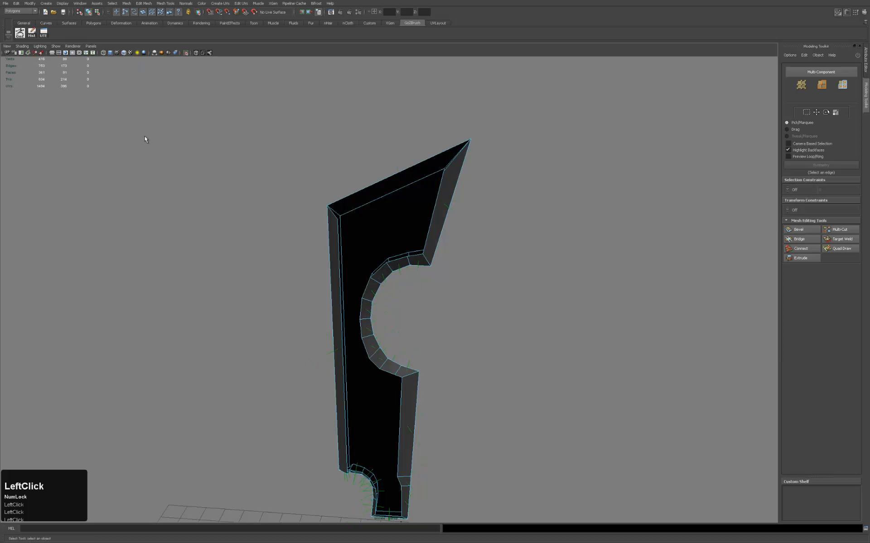
mouse_move(179, 152)
alt+mouse_down()
mouse_move(233, 145)
mouse_move(209, 145)
mouse_move(186, 175)
mouse_move(143, 178)
mouse_move(197, 158)
alt+mouse_up()
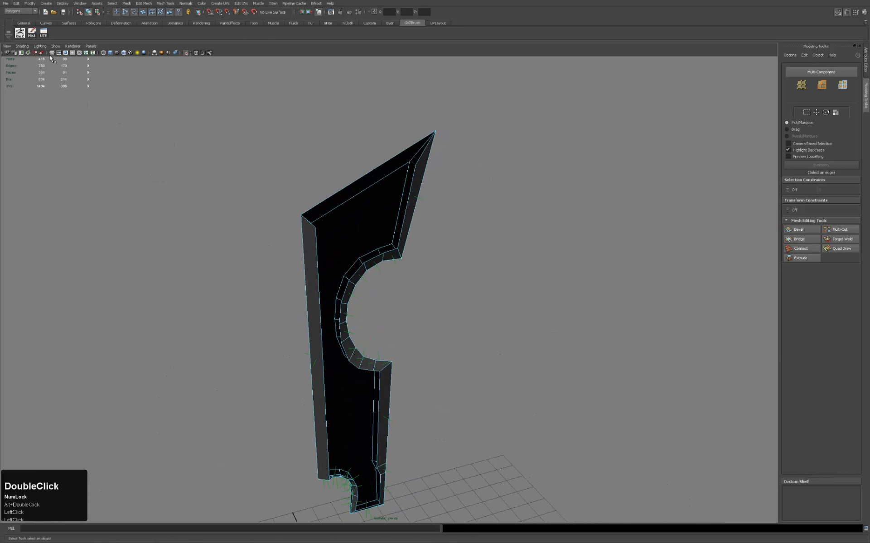
Enable Backface Culling in the viewport and view the opened blade up close.
click(22, 45)
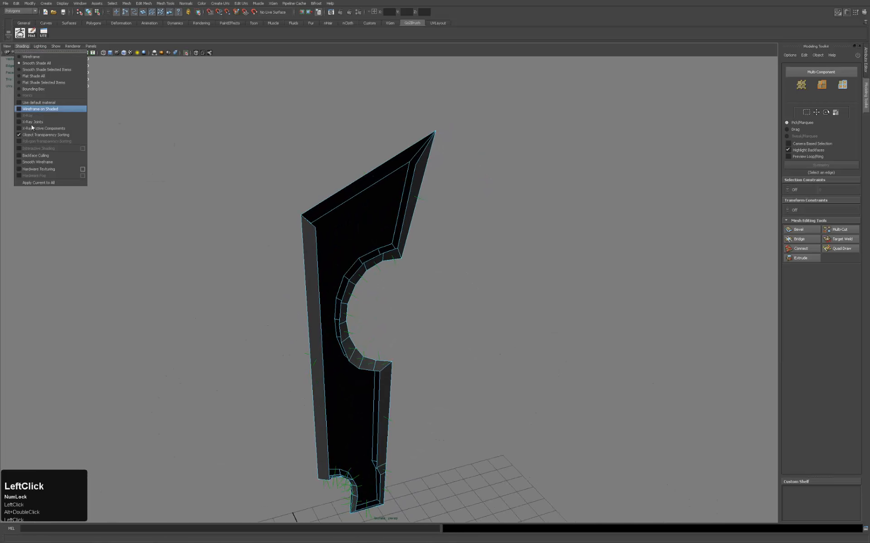
click(54, 156)
alt+right_drag(442, 202, 345, 165)
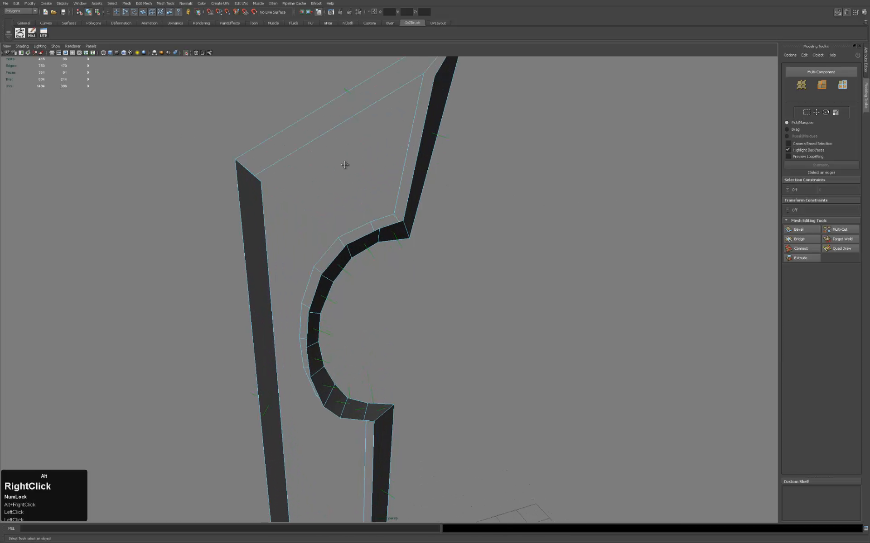
alt+middle_drag(345, 165, 367, 213)
alt+drag(367, 213, 390, 210)
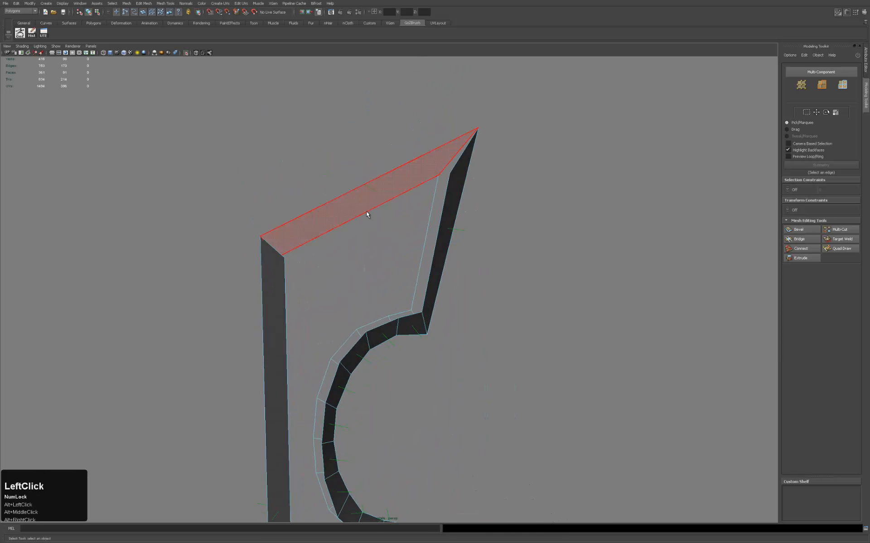
Reverse the normals of the remaining large face and upper bevel face on the opened blade.
right_drag(369, 221, 370, 236)
click(365, 195)
shift+click(365, 233)
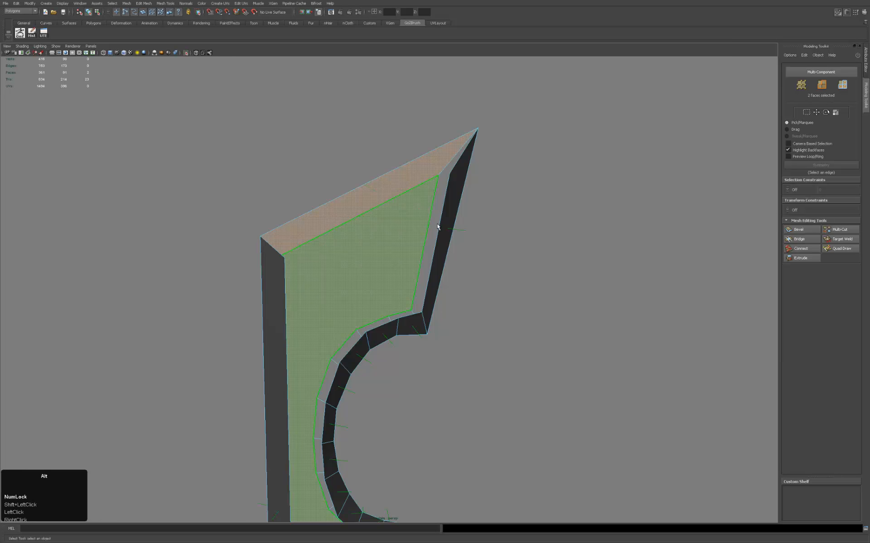
alt+drag(438, 226, 231, 93)
click(350, 222)
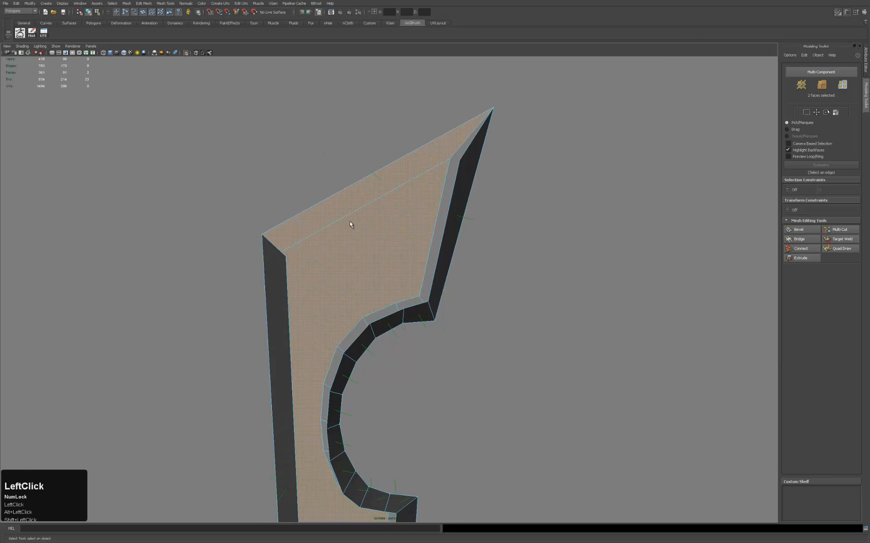
click(191, 4)
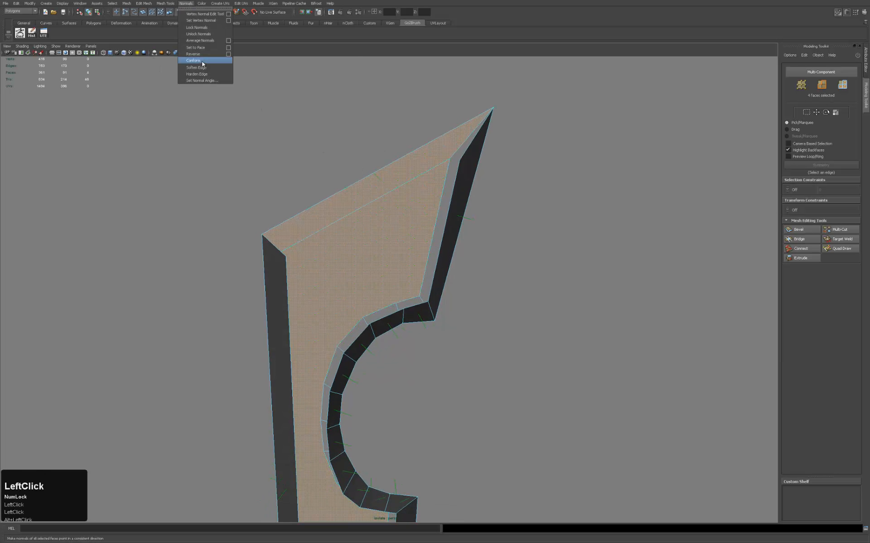
click(203, 53)
Inspect the reversed faces, and undo the normal reversal and the earlier face deletion.
click(544, 199)
alt+drag(542, 209, 290, 232)
click(338, 232)
key(ctrl+z)
key(ctrl+z)
key(ctrl+z)
key(ctrl+z)
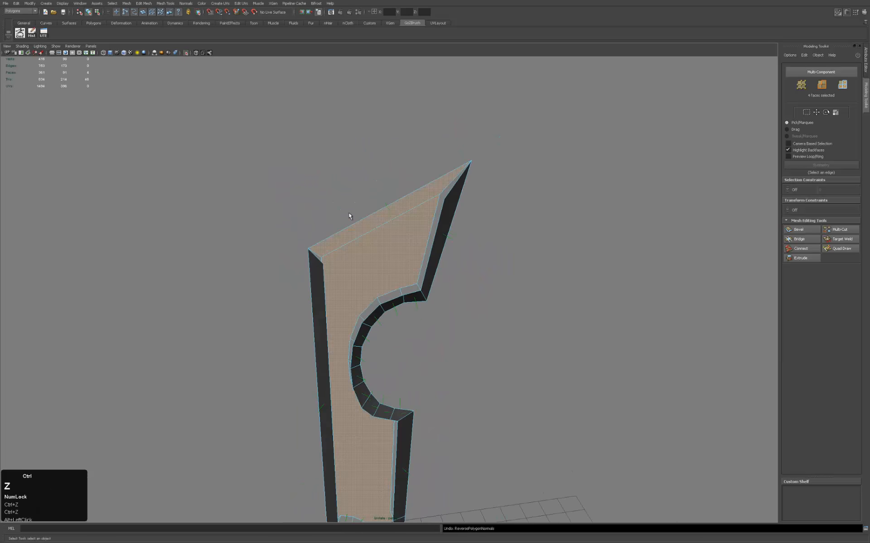
Return to object selection, turn off the blade's Face Normals display and frame the blade in view.
right_click(400, 235)
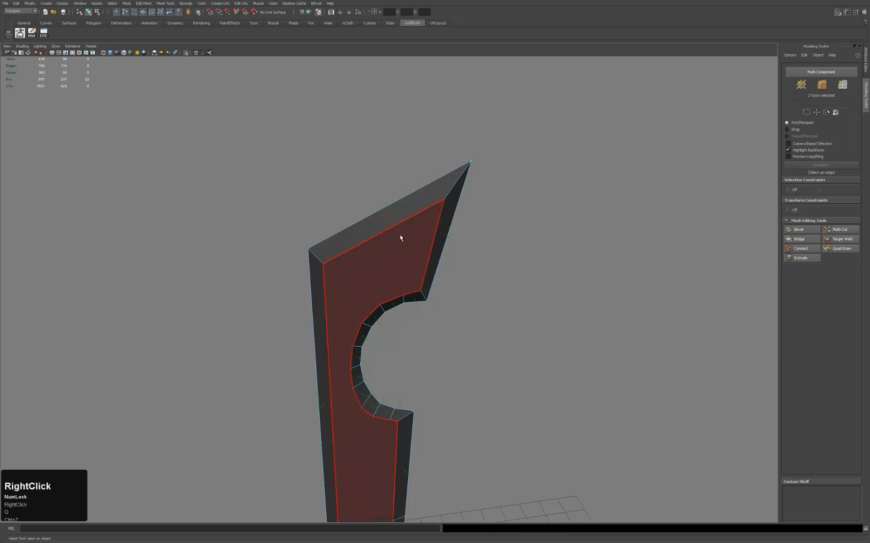
click(407, 233)
right_click(420, 221)
right_drag(420, 221, 451, 213)
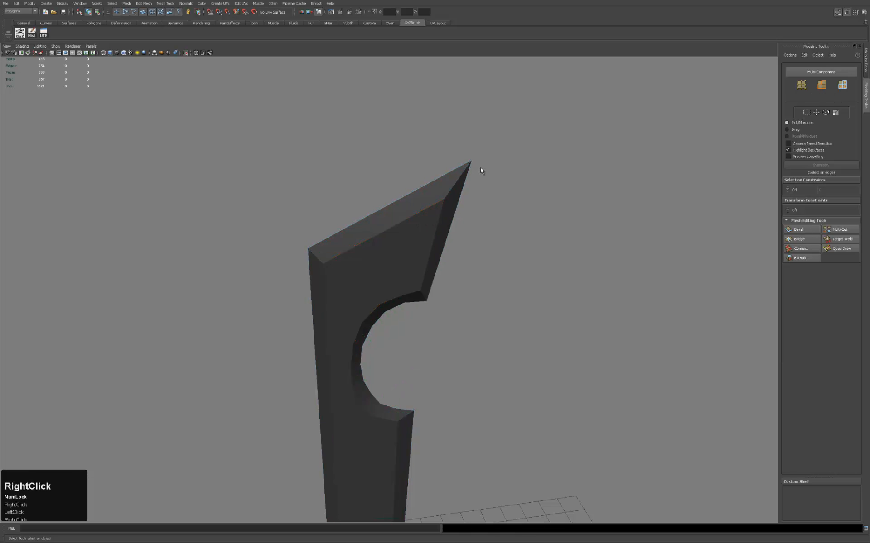
click(66, 3)
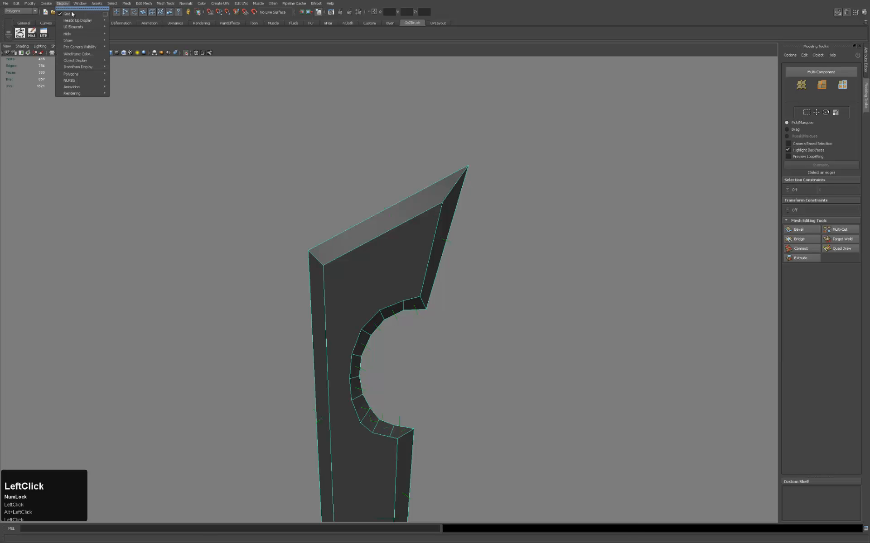
mouse_move(90, 28)
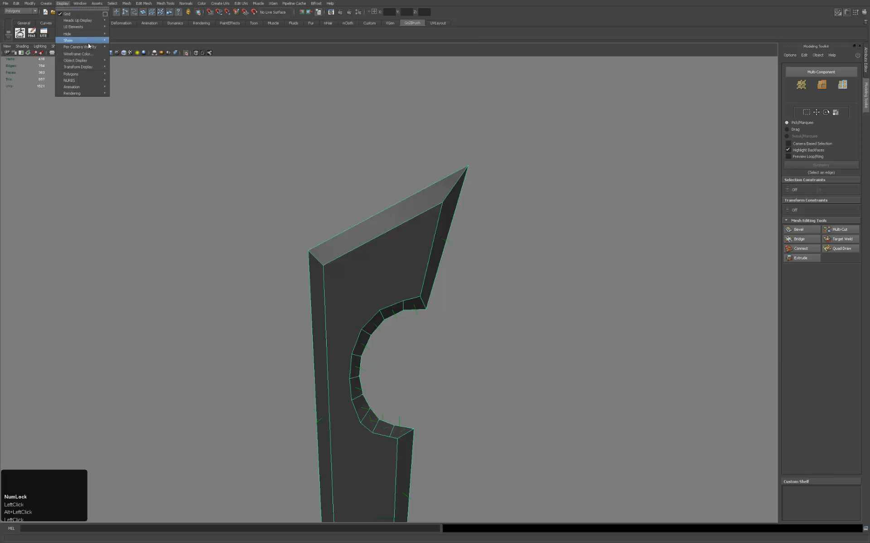
mouse_move(91, 73)
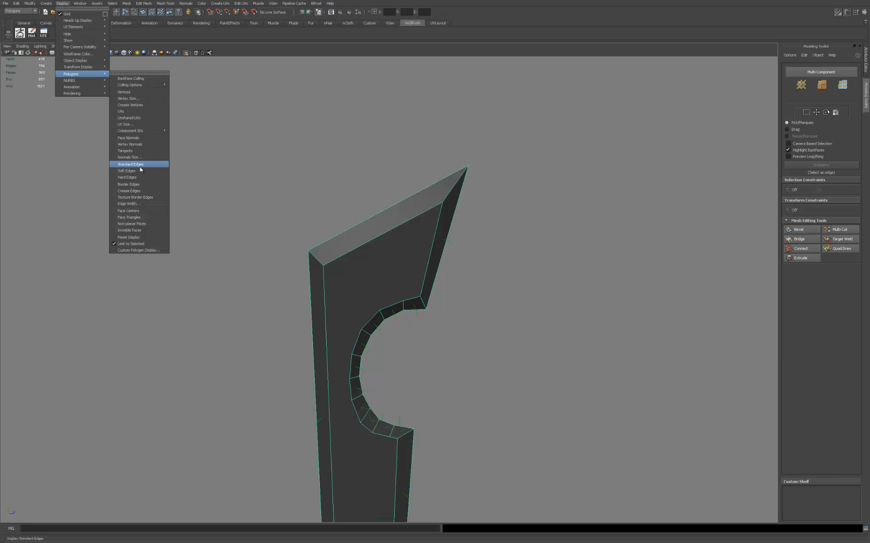
click(137, 137)
key(f)
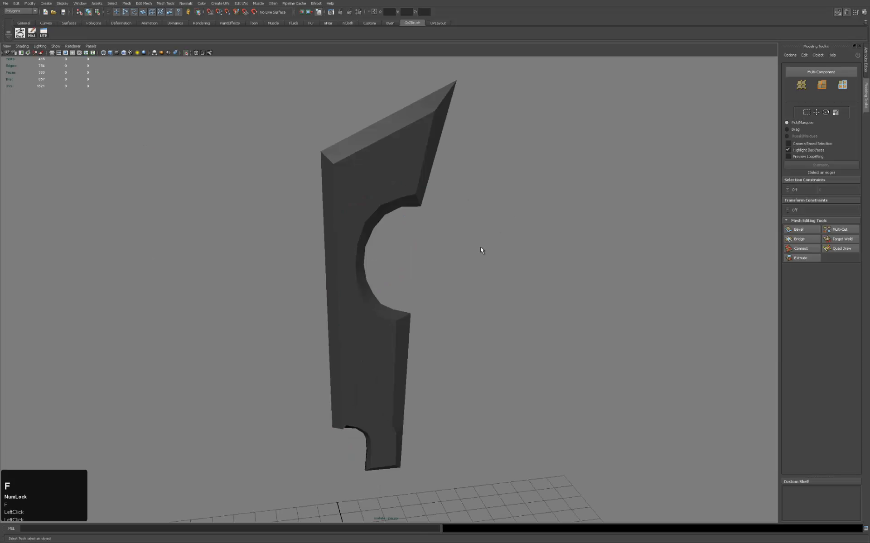
Switch the blade to vertex selection and select all of its vertices.
click(381, 194)
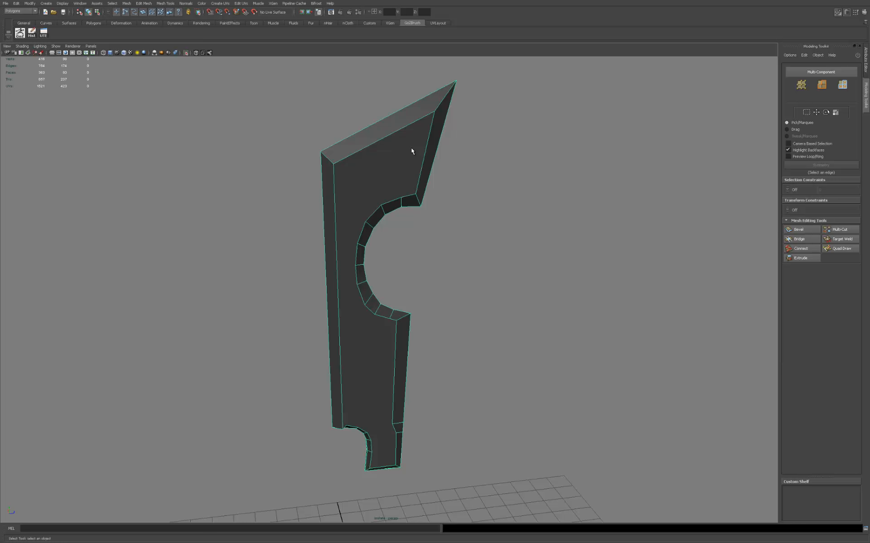
alt+right_drag(406, 187, 311, 181)
alt+middle_drag(294, 210, 290, 191)
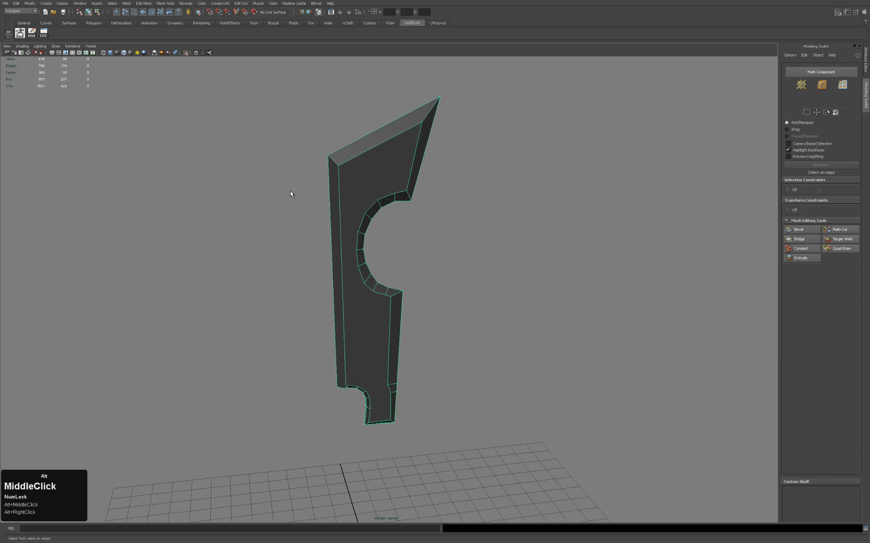
alt+drag(290, 191, 442, 144)
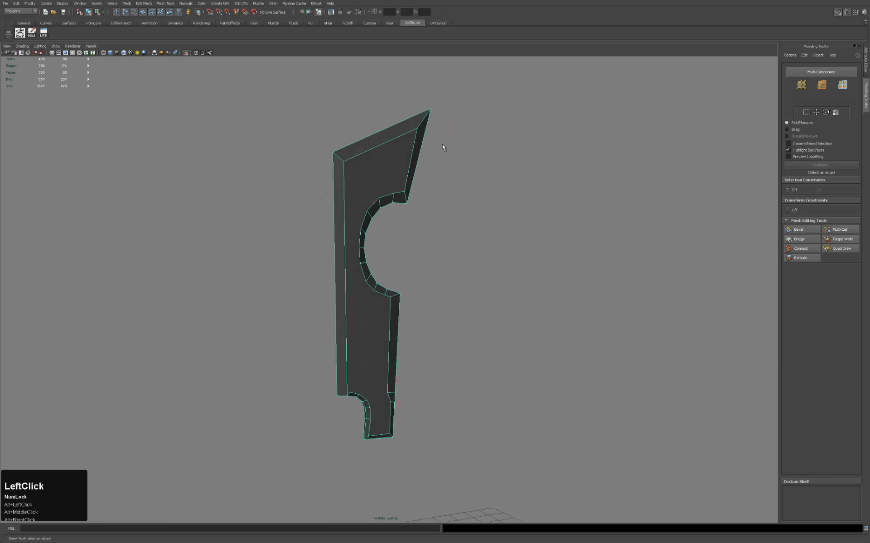
double_click(369, 170)
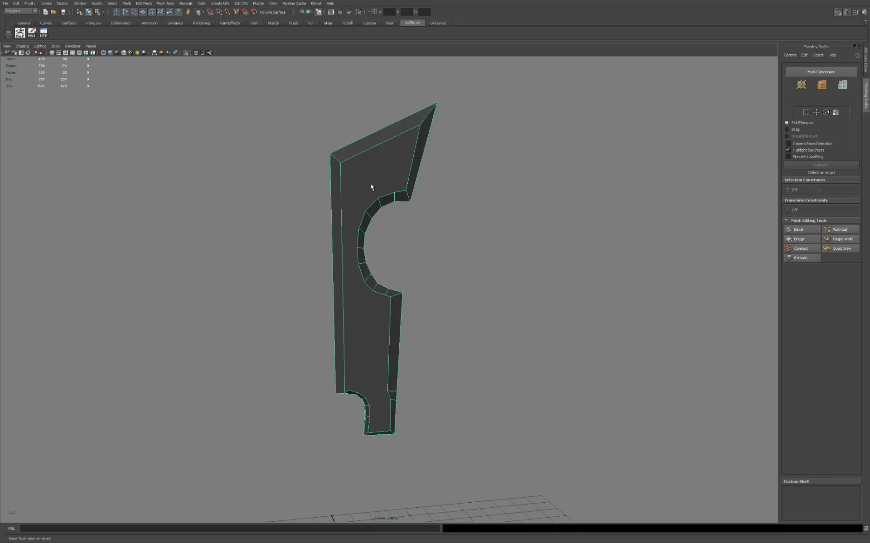
right_drag(374, 184, 358, 184)
alt+right_drag(419, 167, 487, 112)
drag(489, 109, 240, 457)
mouse_move(287, 272)
alt+mouse_down()
mouse_move(462, 271)
mouse_move(317, 285)
mouse_move(298, 261)
alt+mouse_up()
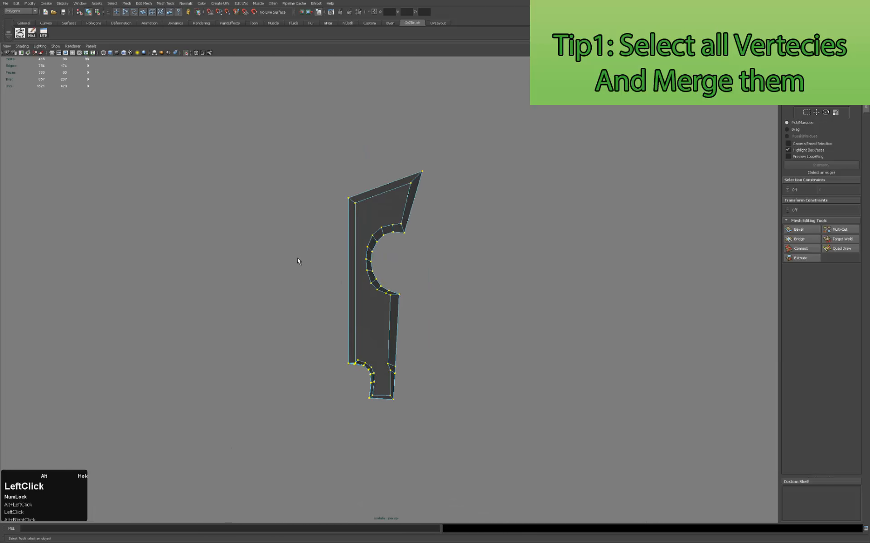
Try moving the single corner vertex at the blade's lower notch upward to check its connection, and undo the move.
alt+middle_drag(298, 262, 303, 170)
alt+right_drag(362, 217, 637, 227)
alt+drag(637, 227, 262, 209)
alt+right_drag(263, 208, 430, 192)
alt+middle_drag(431, 192, 303, 223)
alt+right_drag(303, 223, 533, 226)
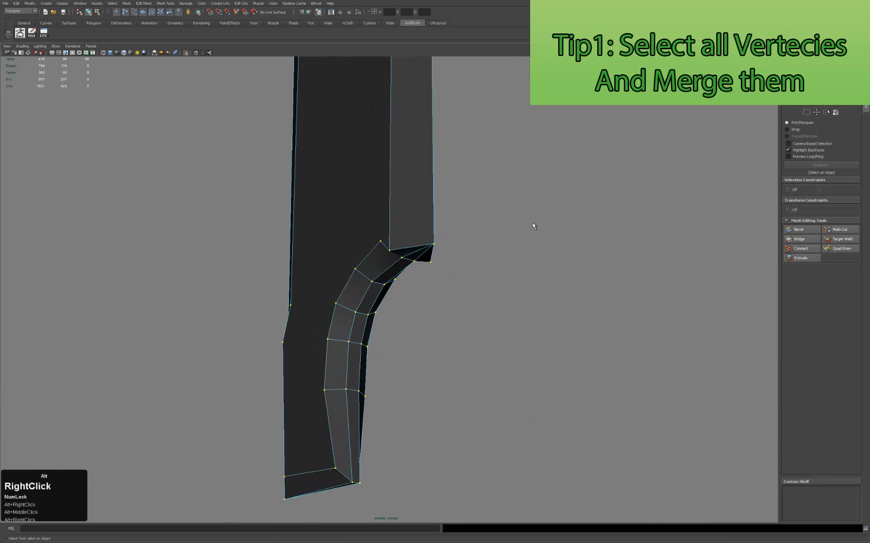
click(533, 226)
click(389, 255)
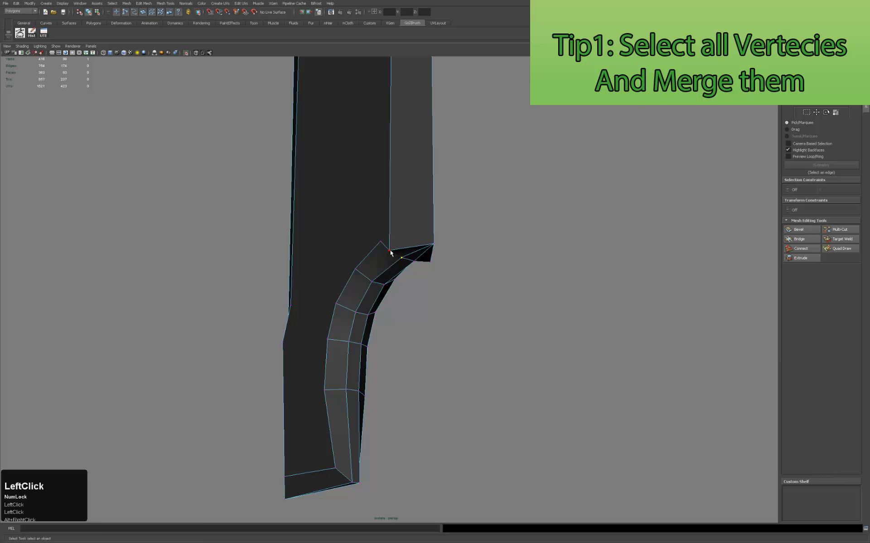
click(390, 253)
alt+right_drag(399, 250, 446, 238)
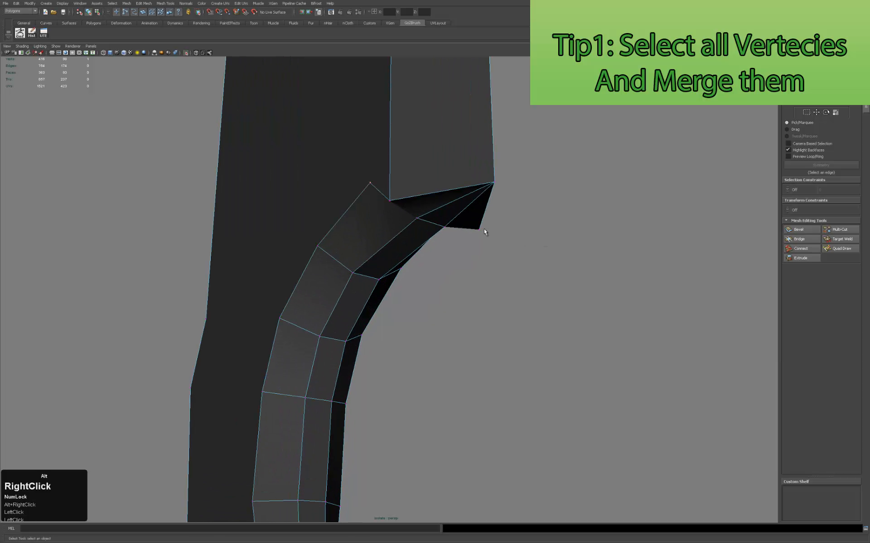
alt+drag(446, 237, 497, 220)
alt+middle_drag(531, 223, 386, 255)
key(w)
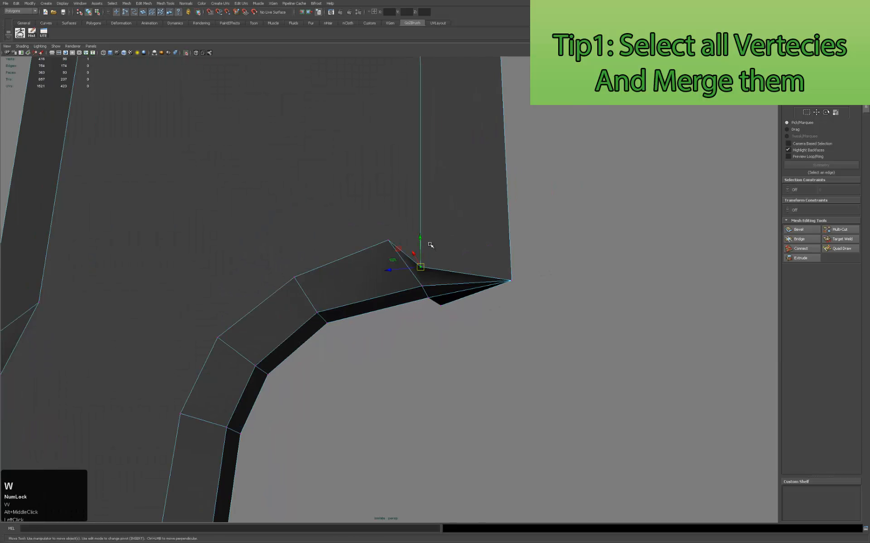
drag(421, 239, 421, 202)
key(z)
Select all vertices of the whole blade again.
alt+right_drag(425, 204, 435, 132)
alt+middle_drag(434, 132, 422, 153)
drag(180, 88, 469, 454)
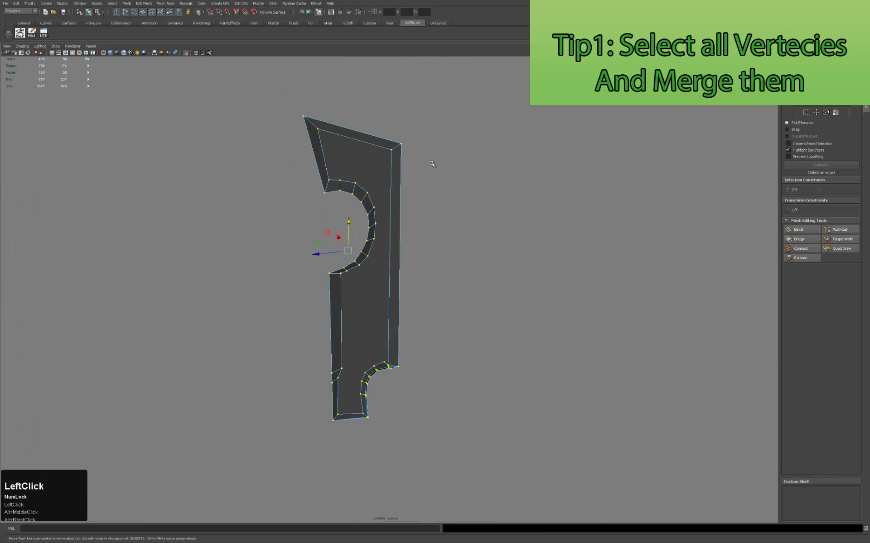
mouse_move(430, 165)
alt+mouse_down()
mouse_move(445, 180)
mouse_move(417, 205)
mouse_move(409, 168)
alt+mouse_up()
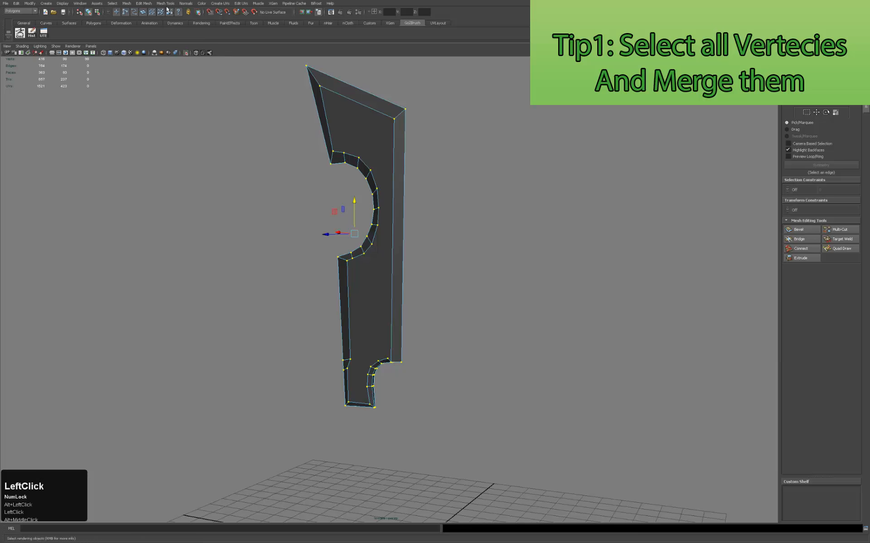
Try merging the selected vertices with a threshold of 2, and undo the merge.
click(148, 4)
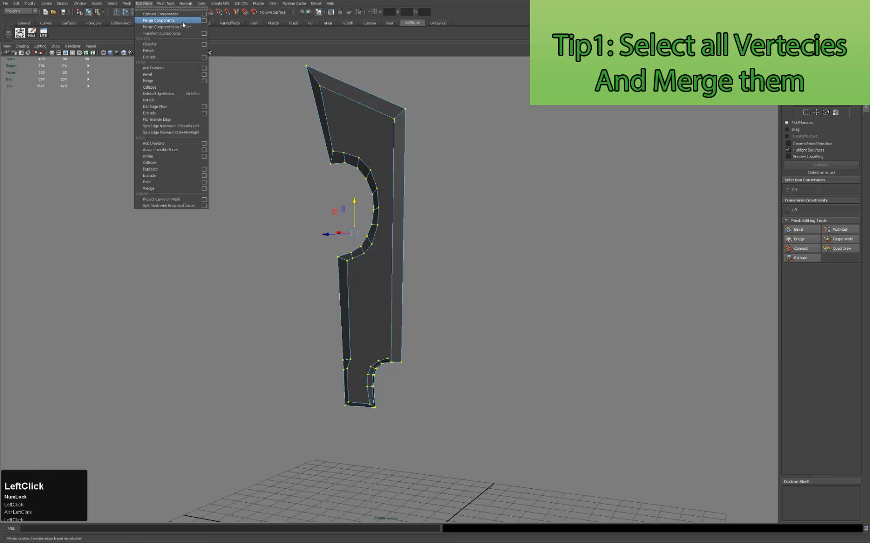
click(203, 21)
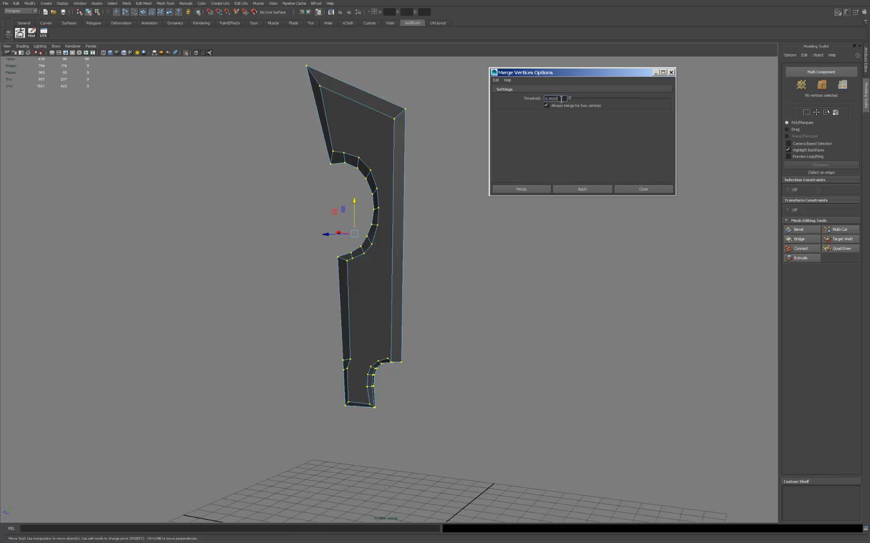
drag(561, 98, 550, 100)
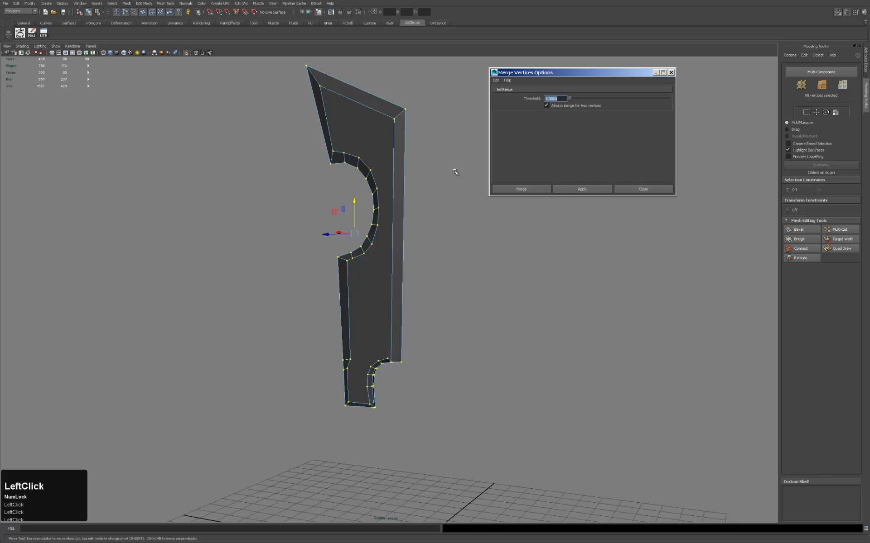
text(2)
click(521, 189)
alt+middle_drag(402, 194, 414, 191)
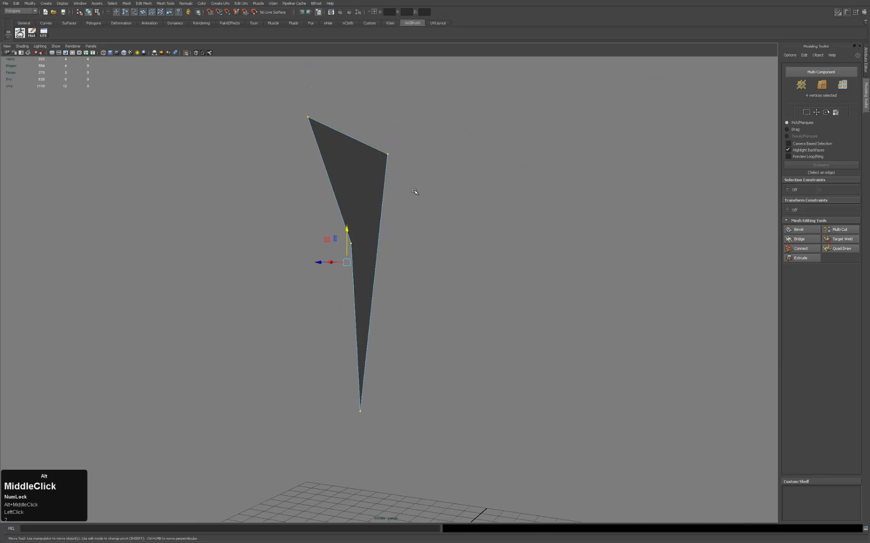
key(ctrl+z)
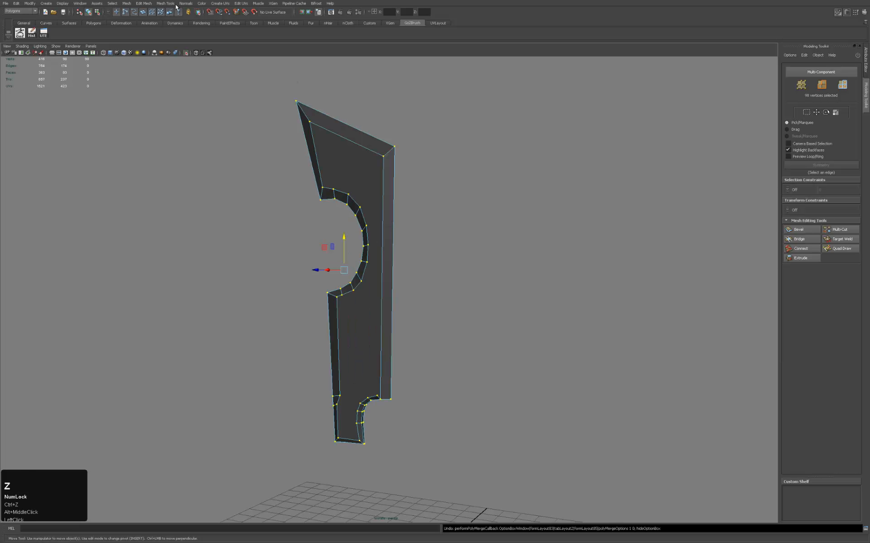
Merge the selected blade vertices with a threshold of 0.002.
click(144, 3)
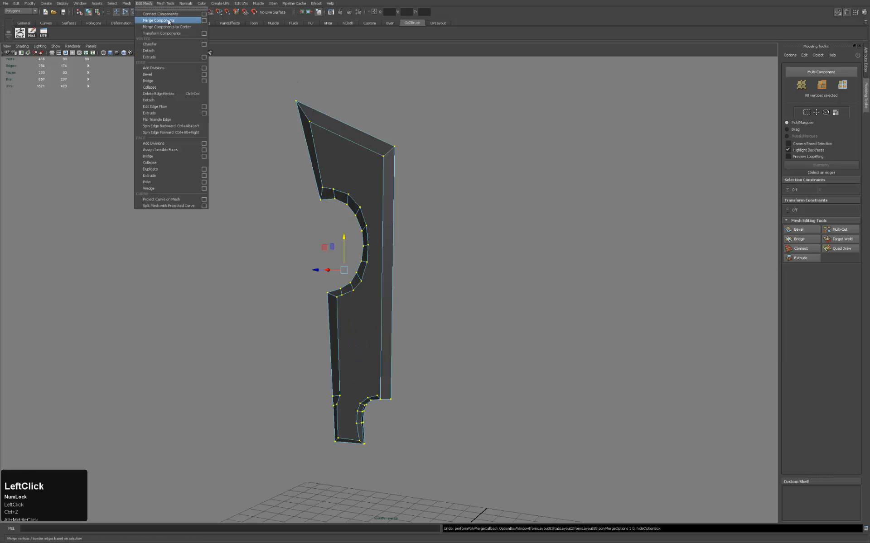
click(204, 21)
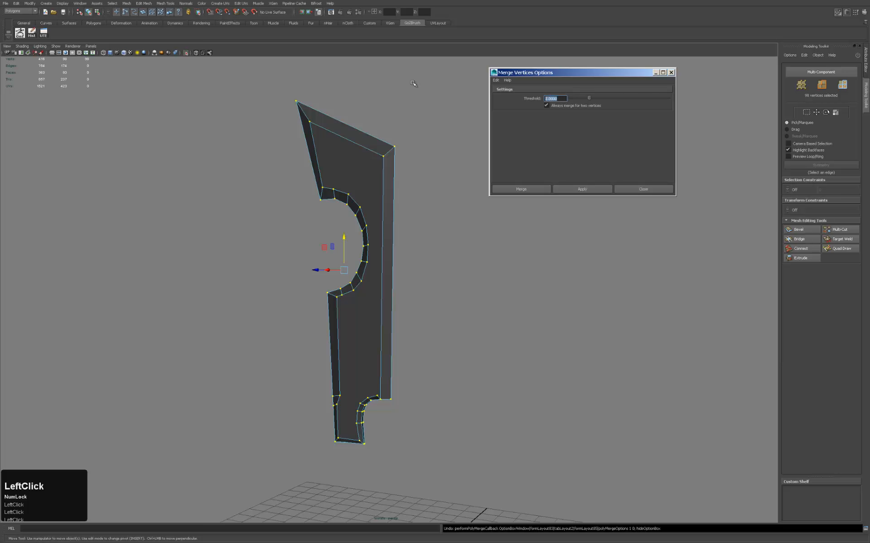
text(0.)
key(Return)
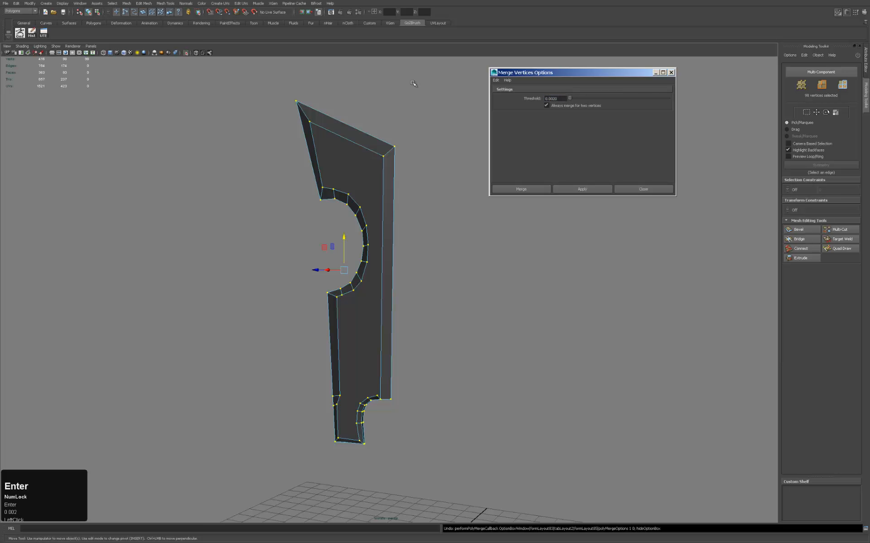
click(536, 189)
Test the merge at the lower notch by moving its corner vertex upward, and undo the move.
alt+middle_drag(446, 179, 346, 247)
alt+right_drag(346, 246, 402, 272)
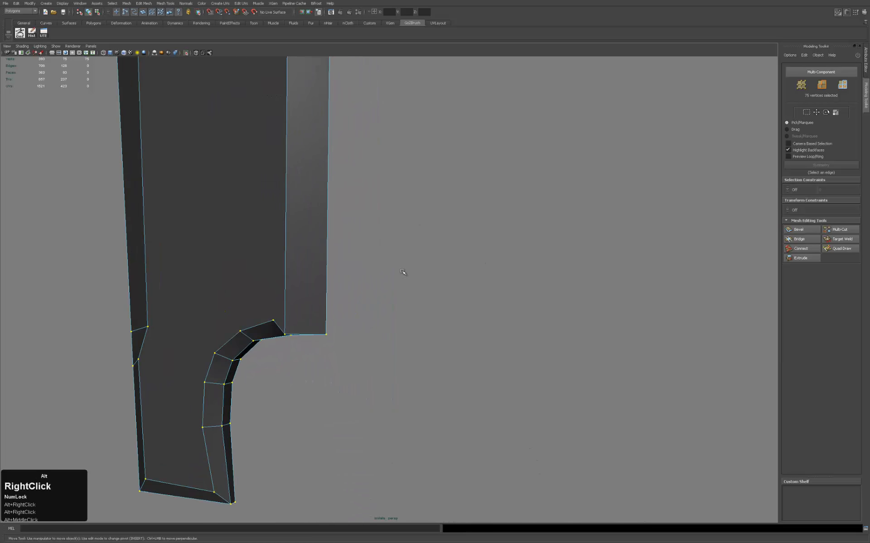
alt+middle_drag(402, 272, 485, 194)
alt+right_drag(485, 195, 459, 301)
click(459, 301)
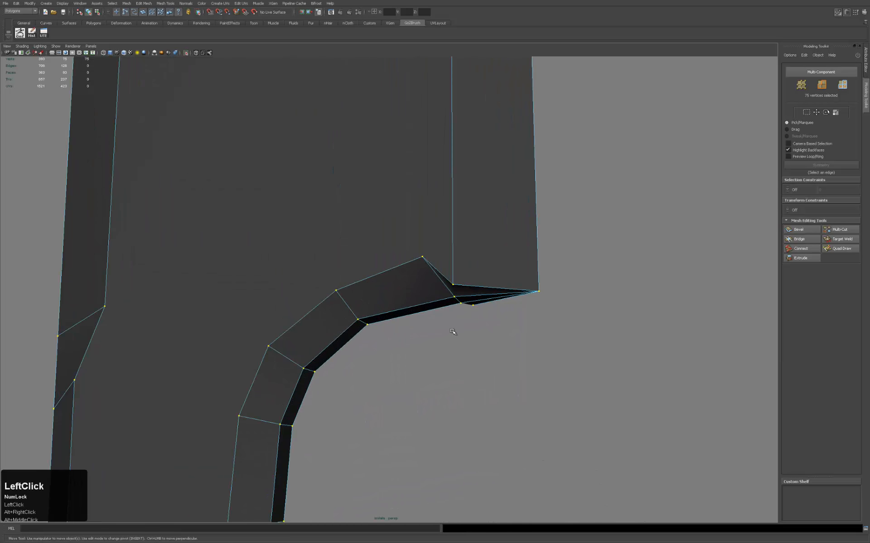
click(455, 282)
drag(453, 261, 474, 195)
key(ctrl+z)
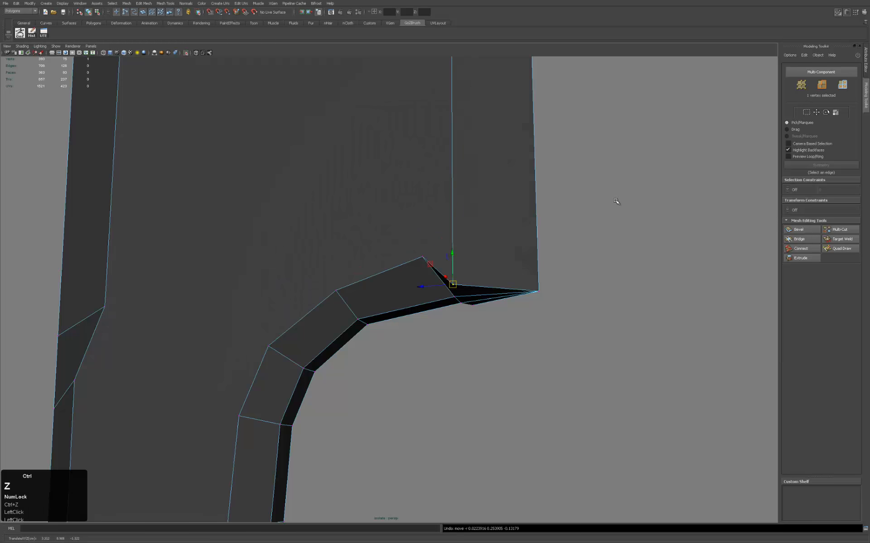
Check for overlapping geometry by deleting the top bevel face and the large flat side face, and undo the deletions.
alt+right_drag(616, 201, 194, 257)
alt+middle_drag(195, 256, 375, 256)
alt+drag(375, 256, 318, 252)
alt+middle_drag(322, 253, 247, 346)
alt+drag(309, 242, 402, 233)
alt+right_drag(446, 230, 398, 241)
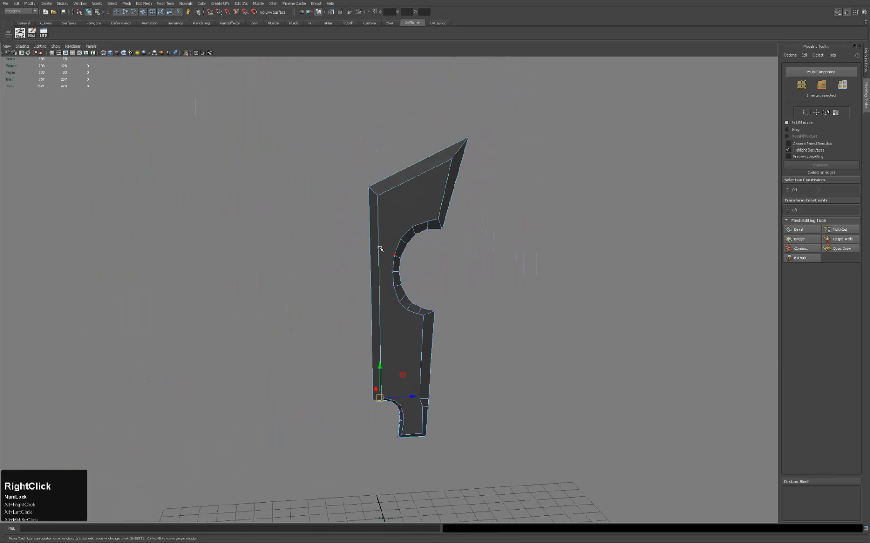
right_drag(424, 190, 417, 175)
click(418, 174)
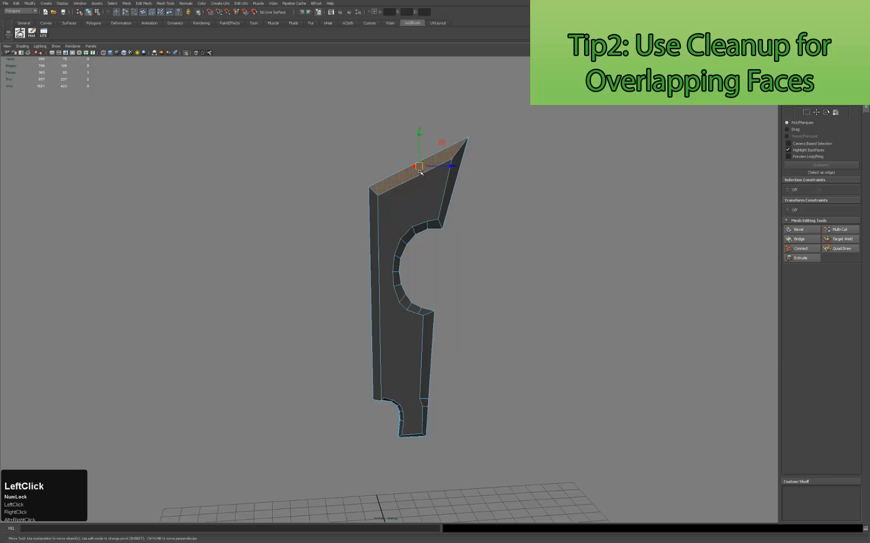
shift+click(407, 208)
alt+drag(408, 208, 509, 202)
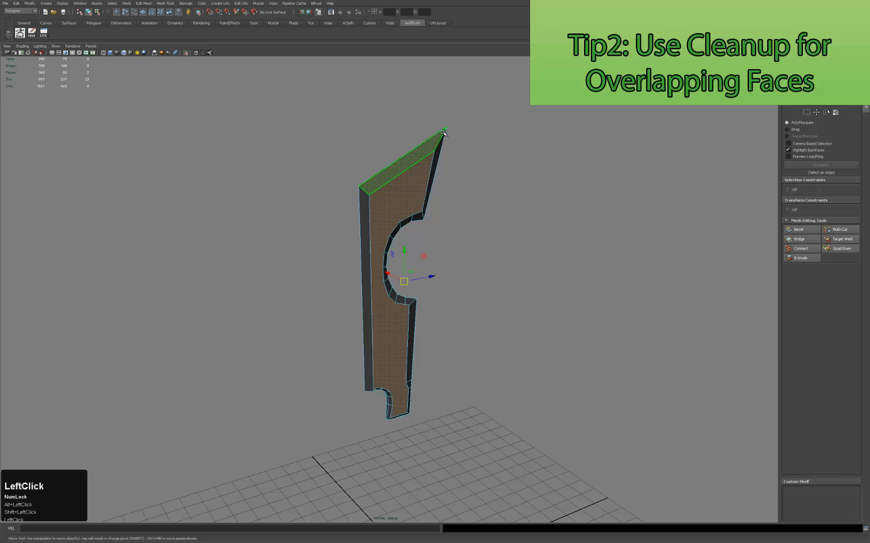
key(Delete)
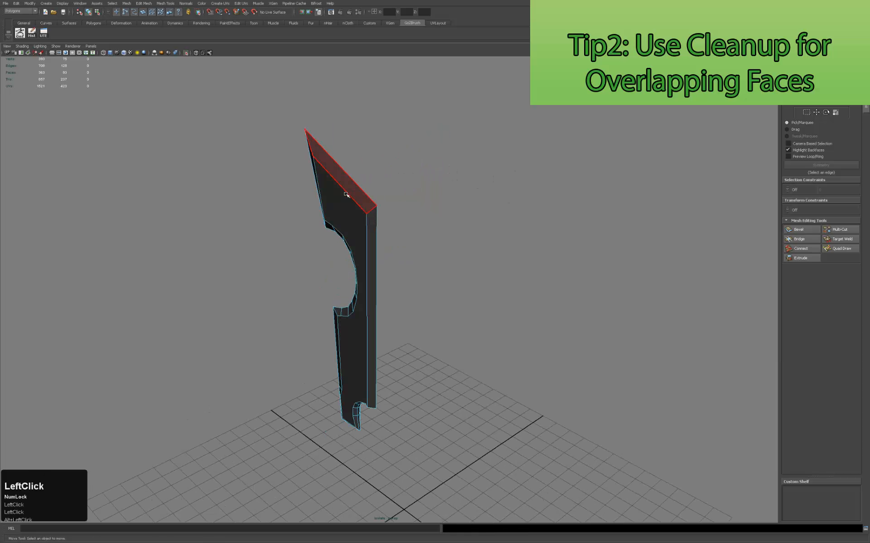
click(393, 207)
key(Delete)
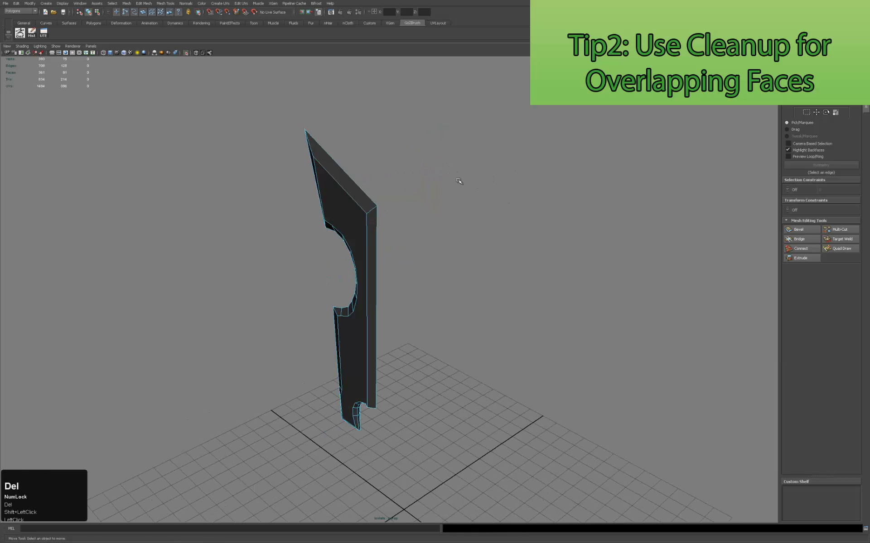
alt+middle_drag(403, 163, 454, 188)
key(ctrl+z)
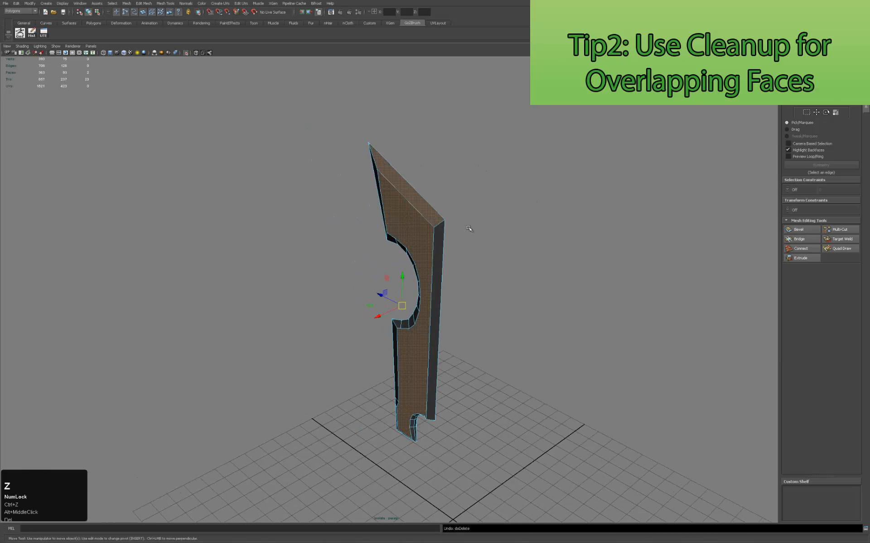
click(488, 155)
alt+drag(488, 155, 450, 169)
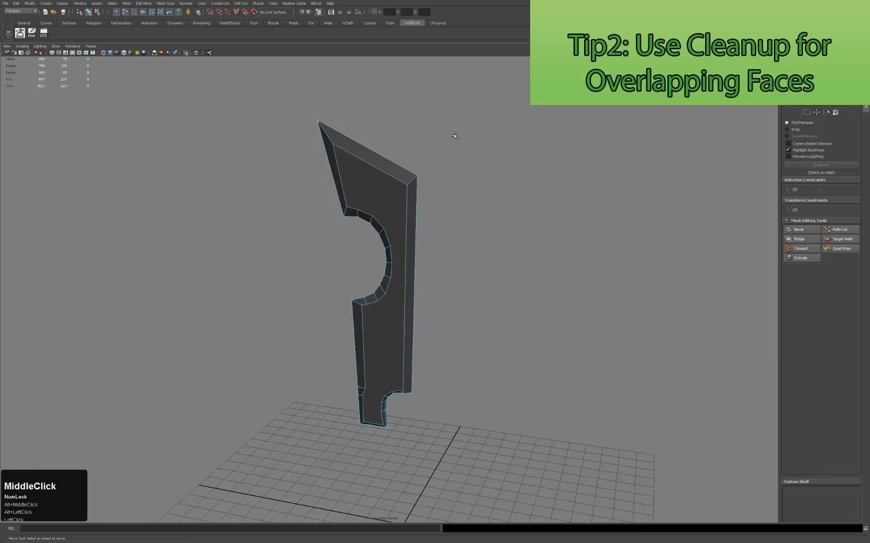
Select all faces of the blade and run Cleanup on the selection to remove lamina faces.
alt+right_drag(512, 146, 363, 249)
drag(475, 117, 229, 463)
alt+drag(408, 254, 356, 258)
key(f)
alt+drag(460, 240, 418, 158)
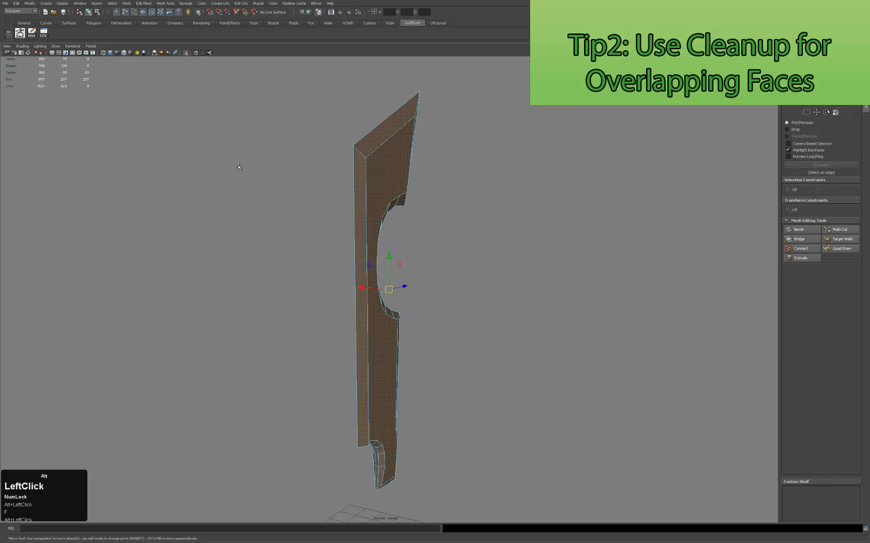
click(126, 3)
click(159, 133)
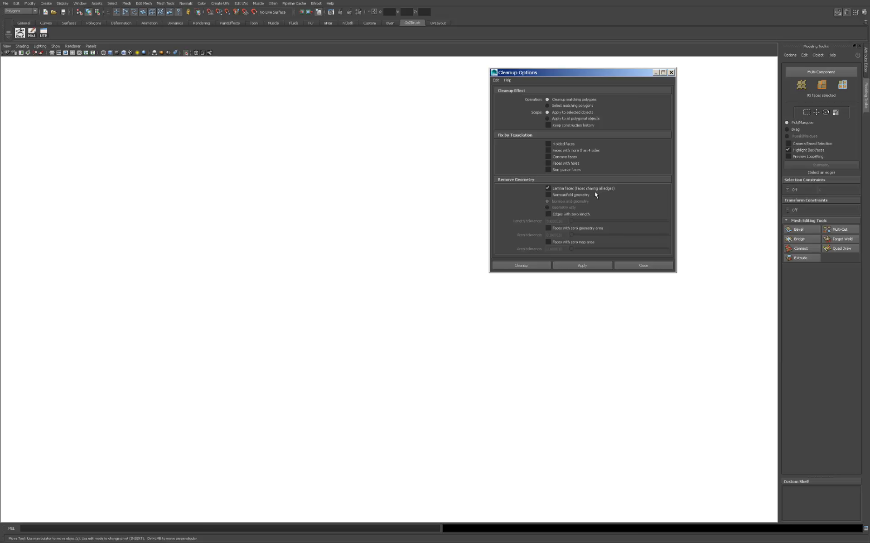
click(521, 266)
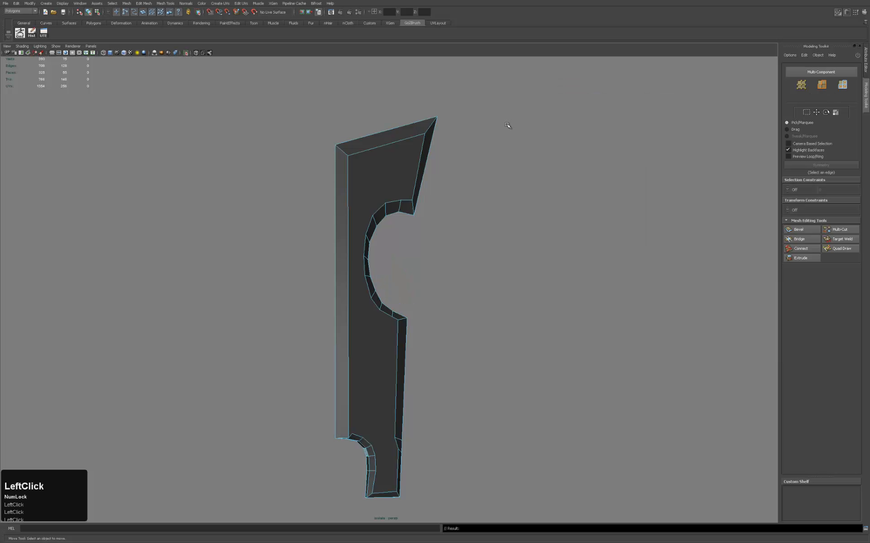
Test the cleaned mesh by deleting the top bevel face, and undo the deletion.
alt+drag(429, 189, 545, 181)
click(375, 136)
key(Delete)
key(ctrl+z)
click(539, 180)
Delete the top bevel face and the large side face seen from the blade's other side, and undo both deletions.
click(402, 161)
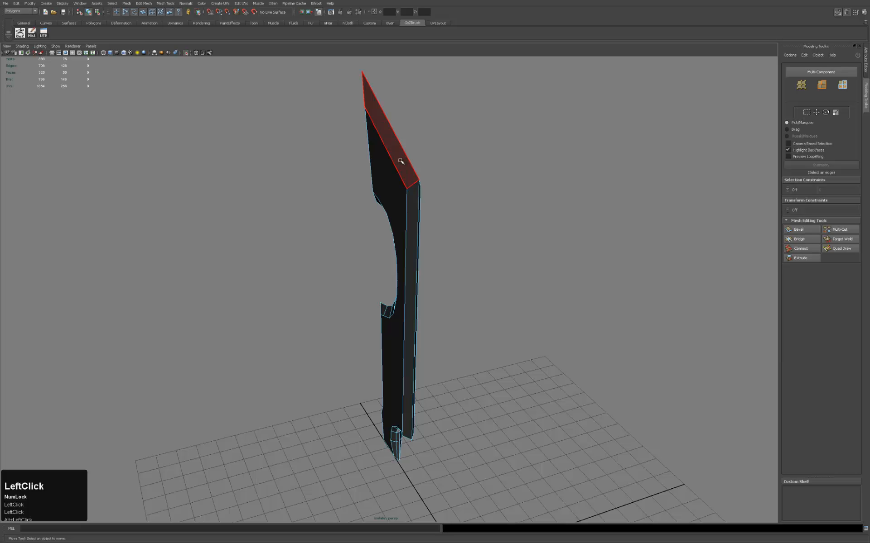
key(Delete)
click(403, 189)
key(Delete)
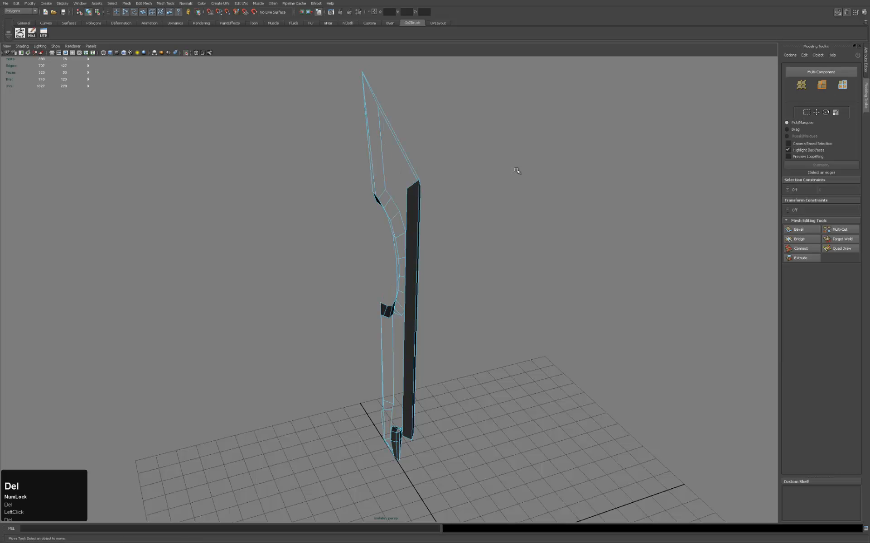
alt+drag(476, 186, 501, 176)
key(ctrl+z)
key(ctrl+z)
key(ctrl+z)
key(ctrl+z)
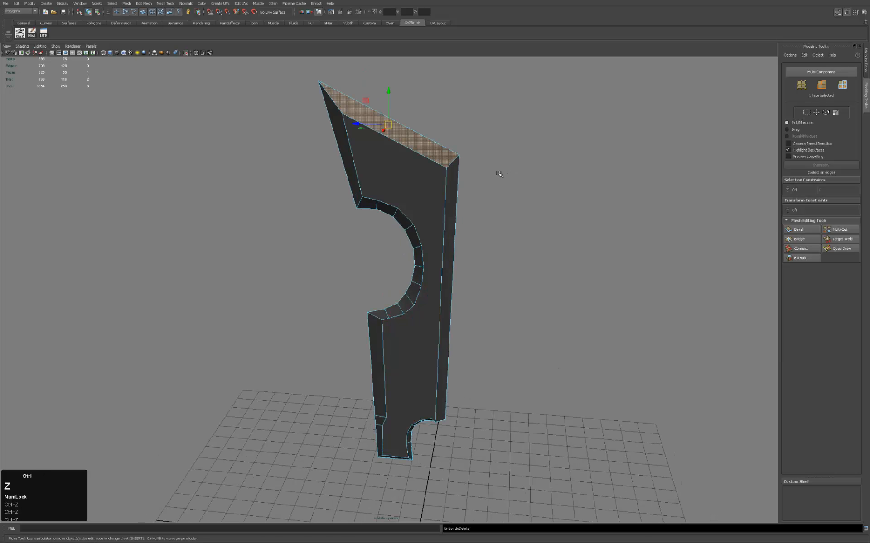
click(538, 278)
alt+drag(538, 278, 528, 242)
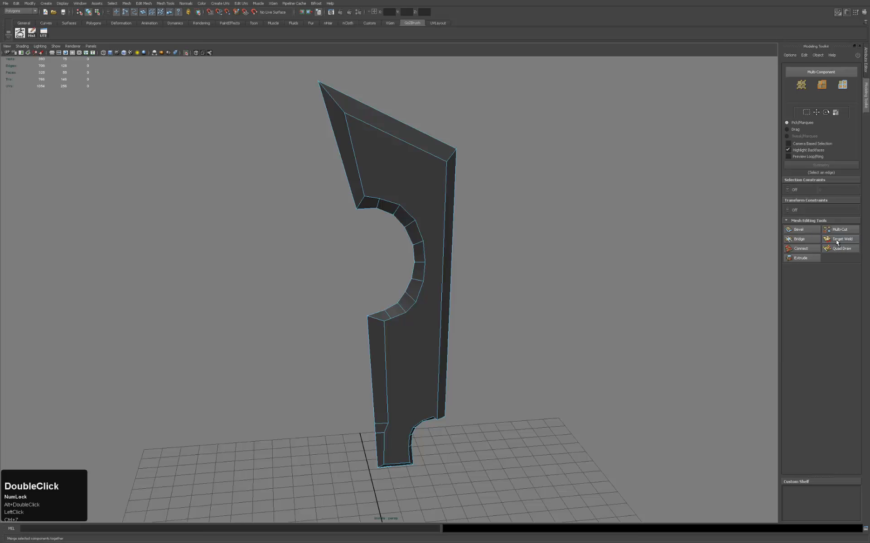
Undo the lamina-face Cleanup of the blade and clear the face selection.
alt+middle_drag(619, 186, 637, 215)
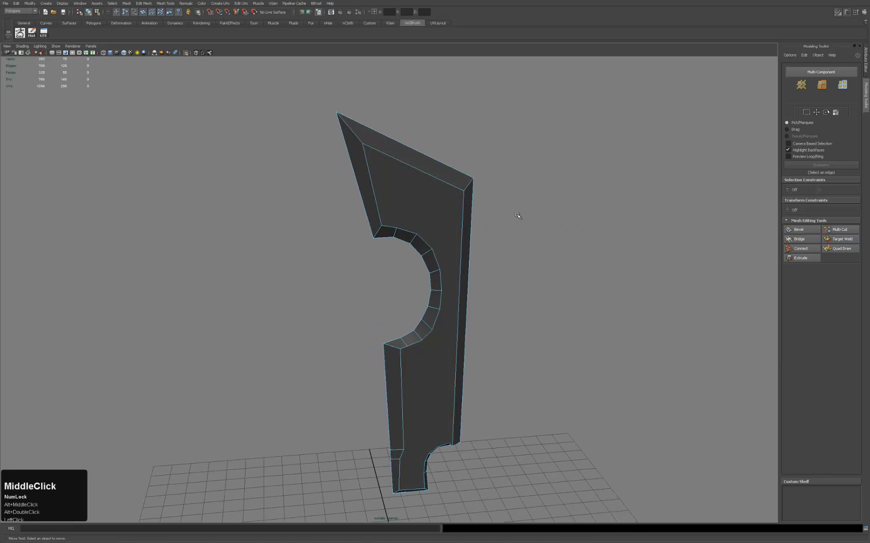
key(ctrl+z)
key(ctrl+z)
key(ctrl+z)
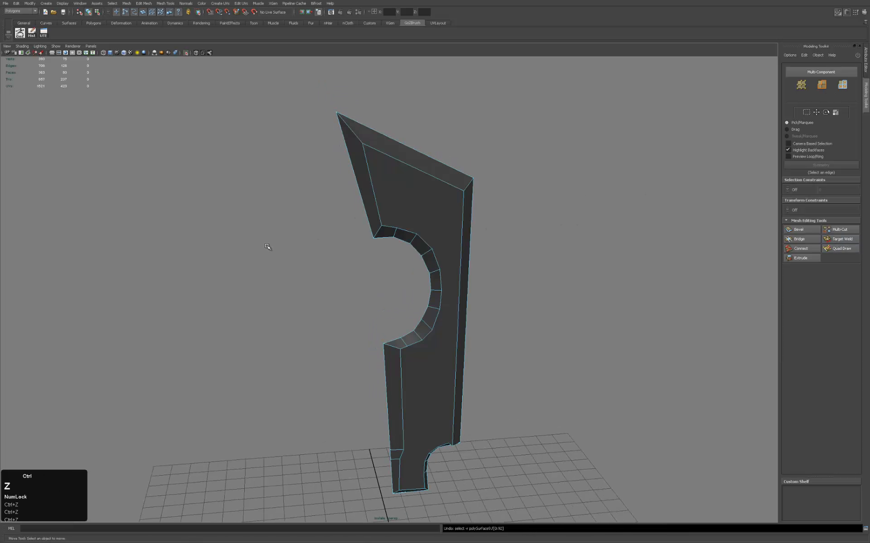
key(ctrl+z)
click(481, 182)
Delete the top bevel face and the flat side face of the uncleaned blade for comparison, and undo the deletions.
click(421, 270)
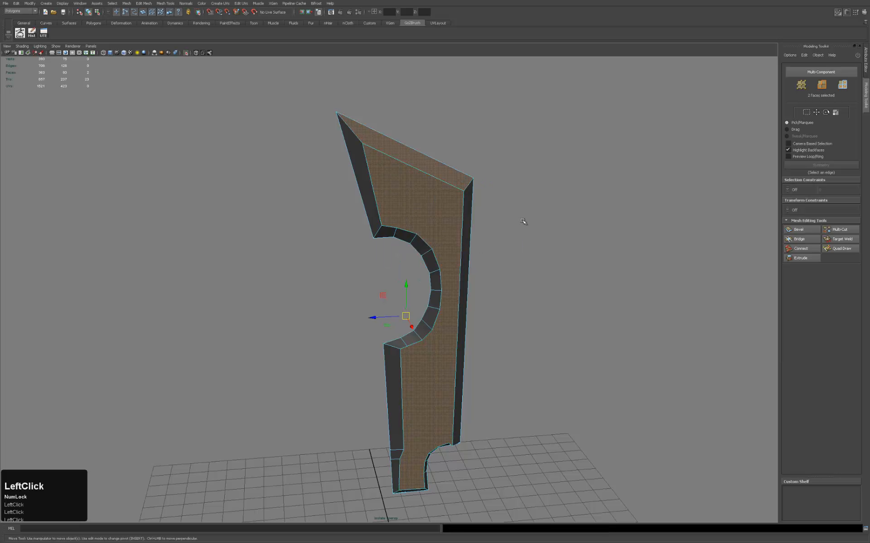
click(446, 178)
key(Delete)
click(450, 216)
key(Delete)
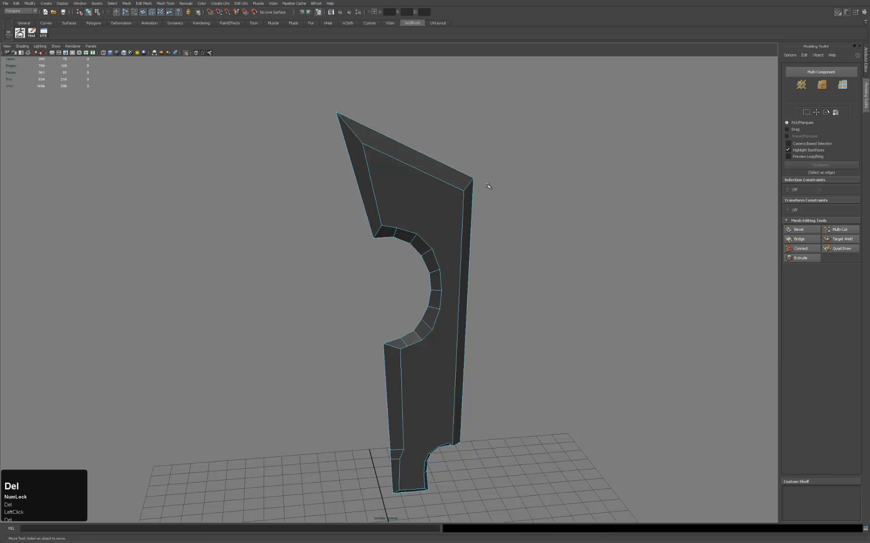
key(ctrl+z)
key(ctrl+z)
click(585, 192)
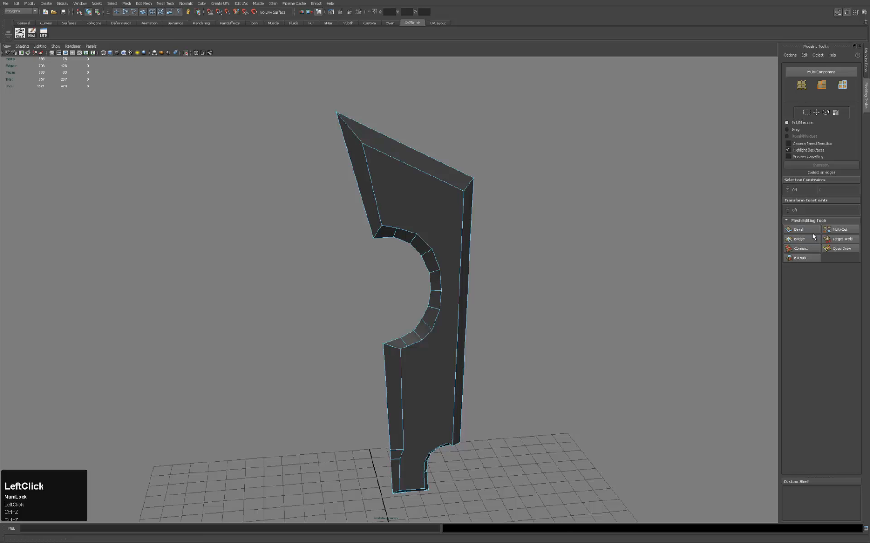
Try inserting an edge loop across the blade's top bevel with Multi-Cut, and undo the cut.
key(2)
click(839, 231)
alt+drag(730, 241, 375, 191)
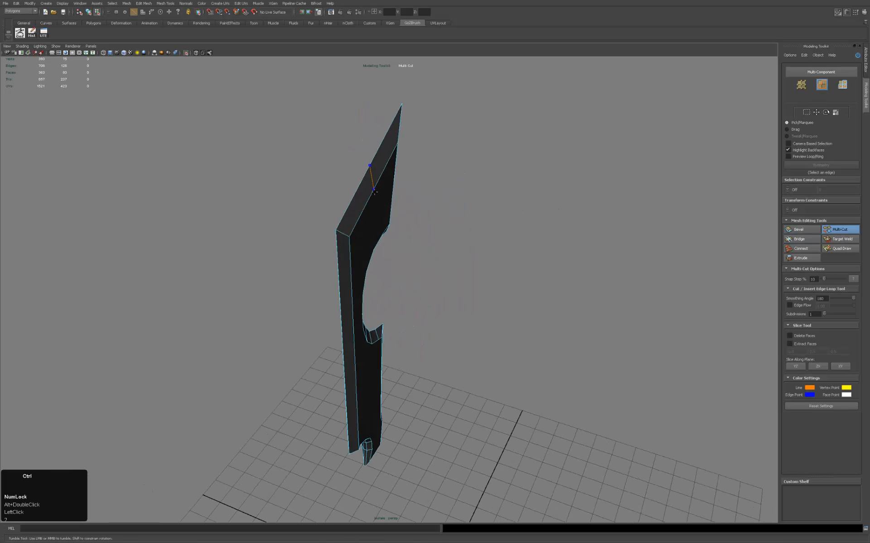
alt+drag(449, 196, 386, 235)
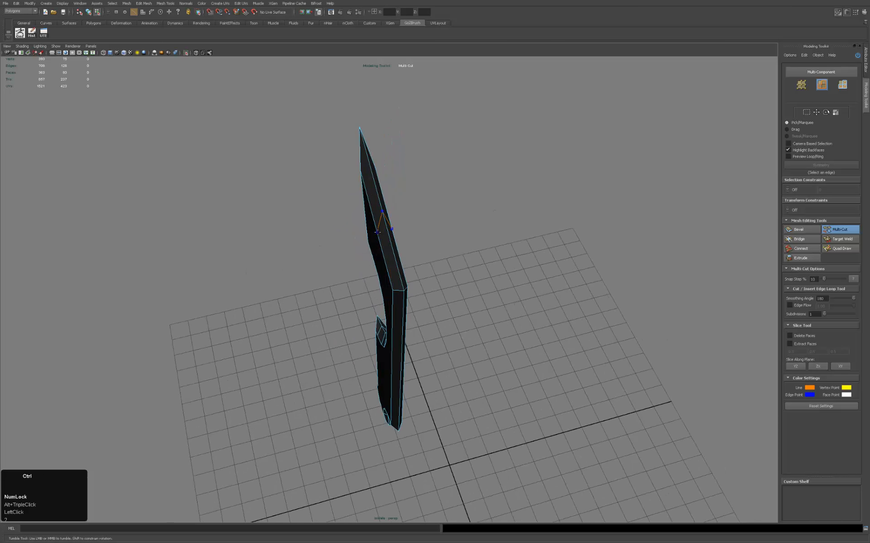
ctrl+click(377, 232)
alt+drag(489, 237, 441, 247)
key(ctrl+z)
Try inserting several more edge loops across the top bevel of the uncleaned blade, and undo the cuts.
ctrl+click(369, 226)
ctrl+click(380, 226)
ctrl+click(378, 231)
alt+drag(377, 231, 478, 209)
key(ctrl+z)
key(ctrl+z)
Reselect every face of the blade and run Cleanup again with the lamina faces option.
key(3)
alt+right_drag(478, 209, 511, 129)
key(q)
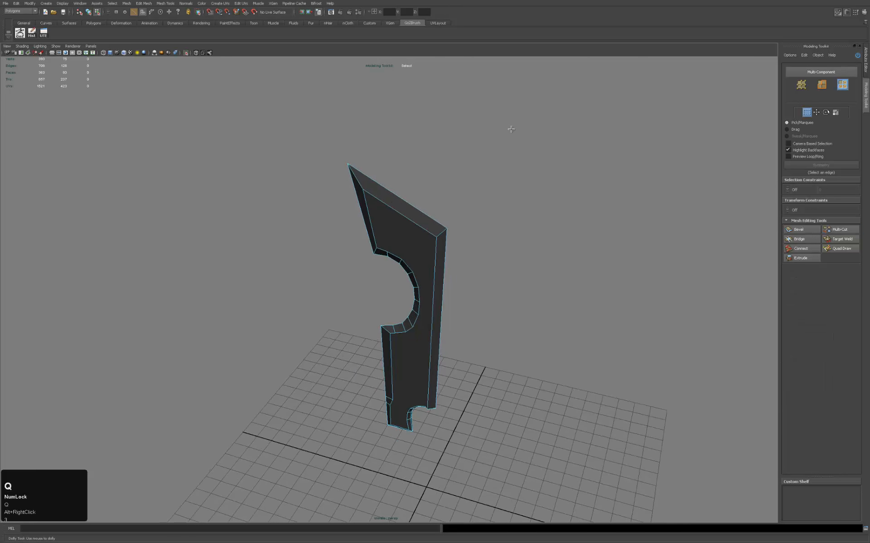
drag(509, 121, 339, 207)
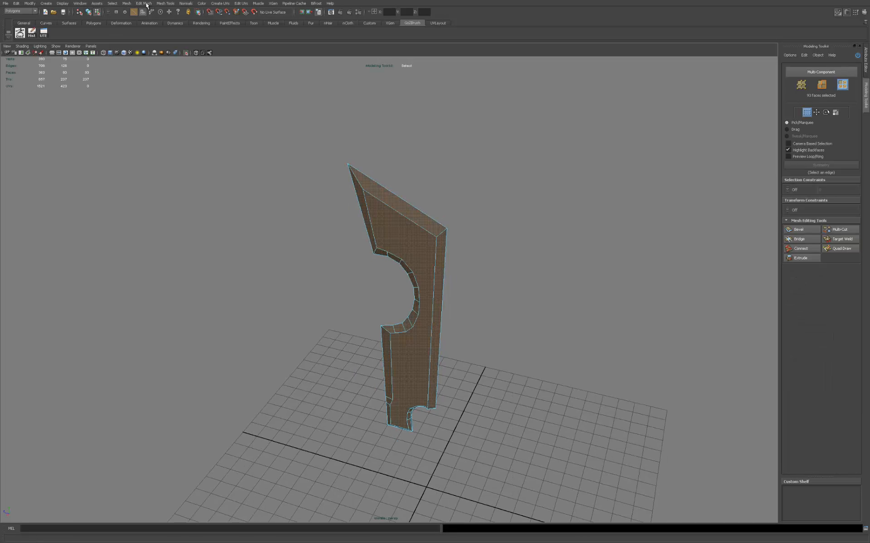
click(131, 4)
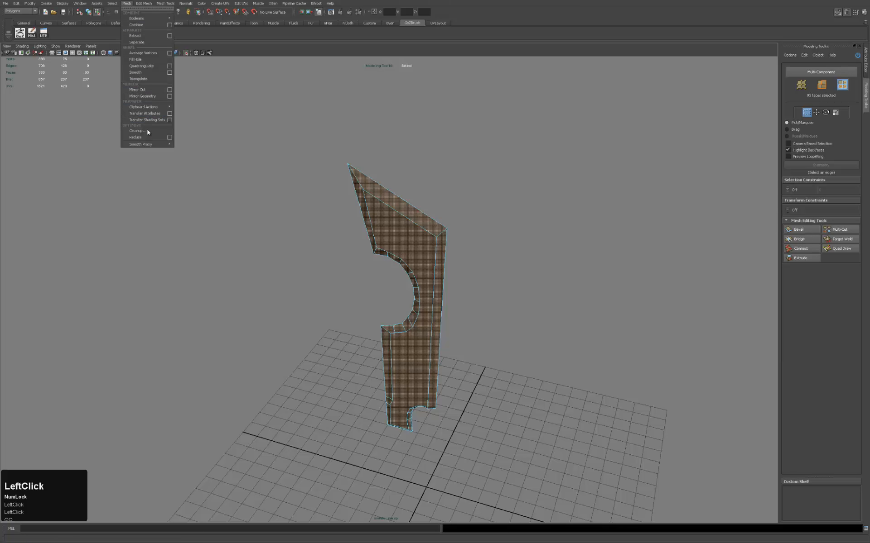
click(172, 132)
click(527, 270)
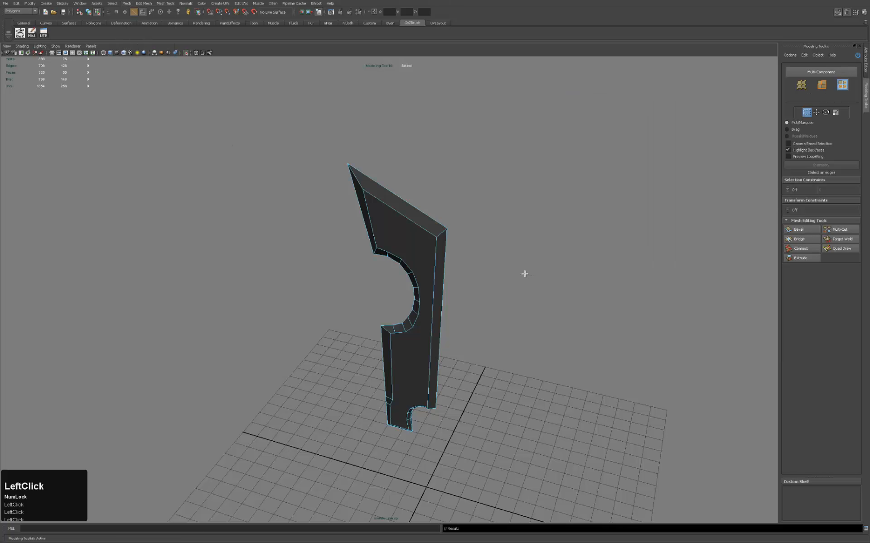
Test Multi-Cut on the cleaned blade by inserting two edge loops across the top bevel, undo them, and return to face selection.
key(2)
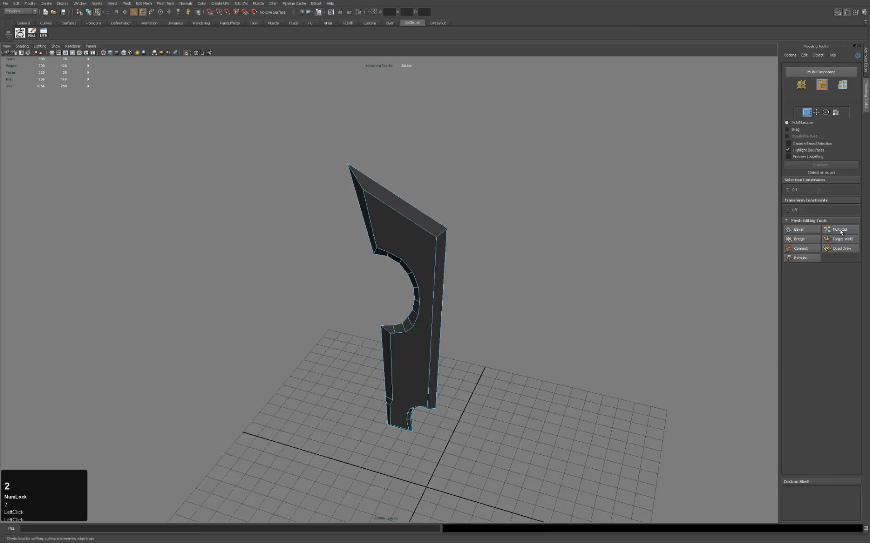
click(839, 231)
alt+drag(424, 190, 538, 227)
alt+right_drag(538, 226, 543, 229)
alt+drag(545, 232, 398, 218)
ctrl+click(375, 215)
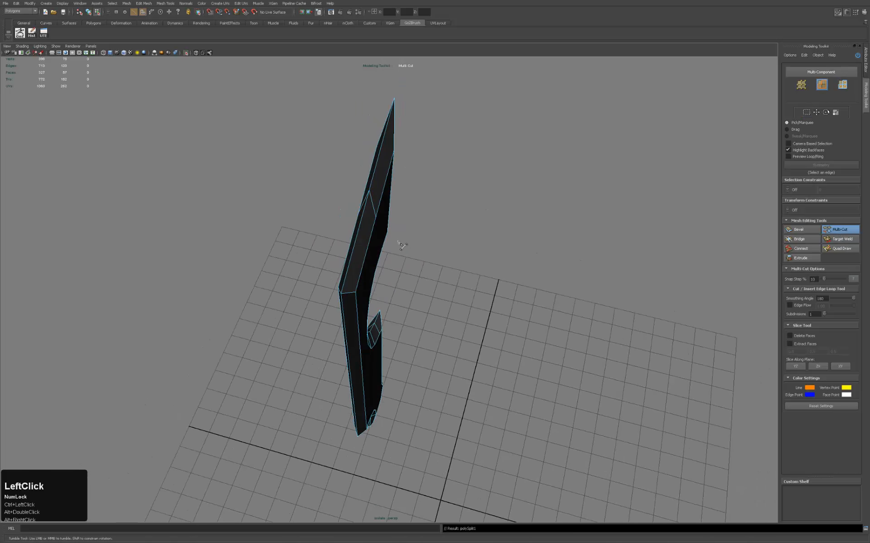
ctrl+click(368, 246)
alt+drag(452, 252, 521, 237)
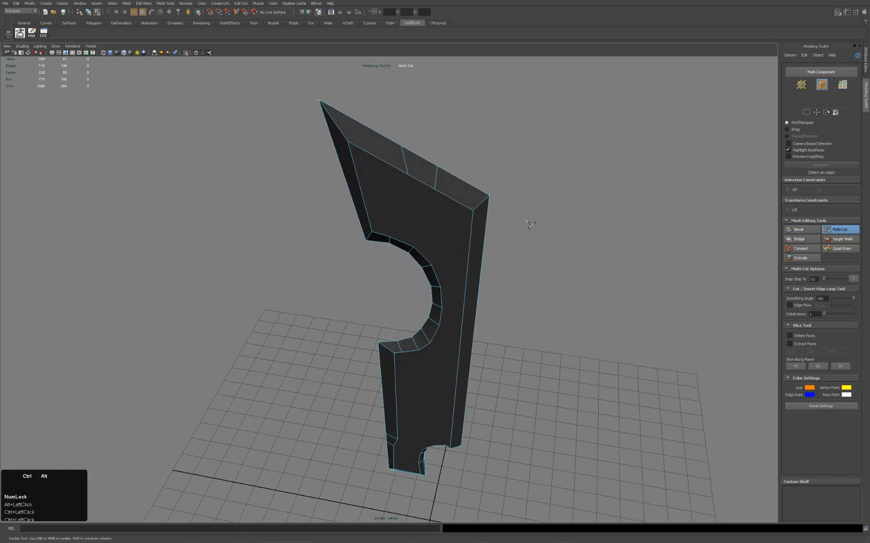
key(ctrl+alt+z)
key(ctrl+alt+z)
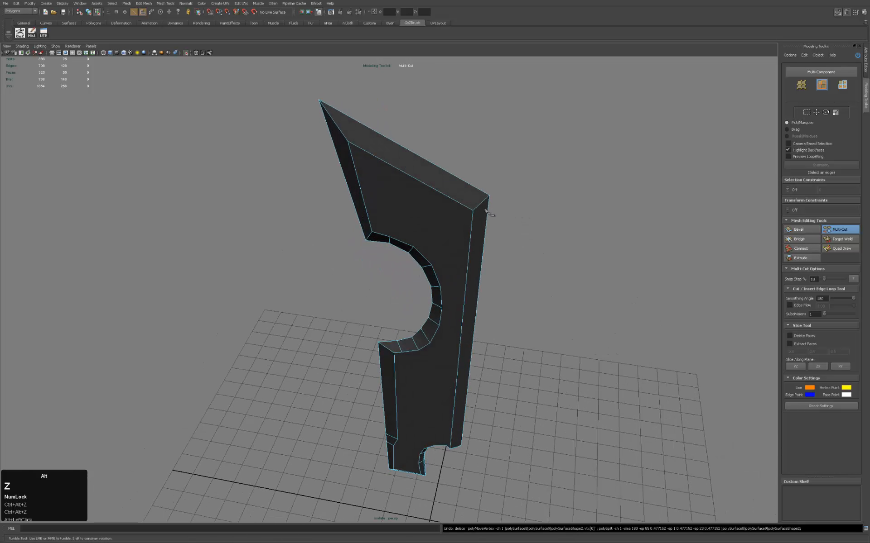
alt+middle_drag(461, 185, 461, 219)
alt+drag(462, 219, 458, 185)
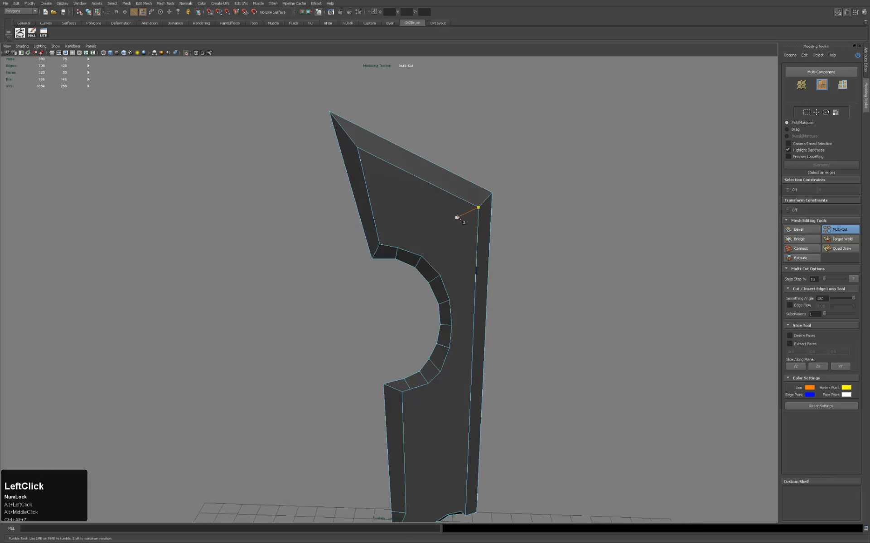
key(3)
key(q)
Inspect the large flat faces on both sides of the cleaned blade.
alt+right_drag(430, 212, 385, 215)
alt+middle_drag(410, 234, 412, 176)
alt+drag(476, 189, 448, 192)
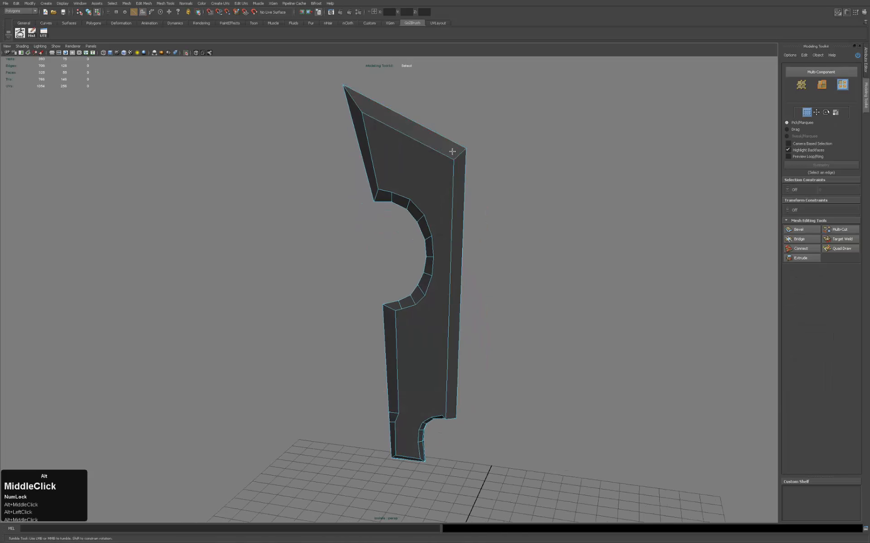
alt+middle_drag(454, 151, 453, 188)
alt+drag(449, 199, 437, 202)
click(421, 225)
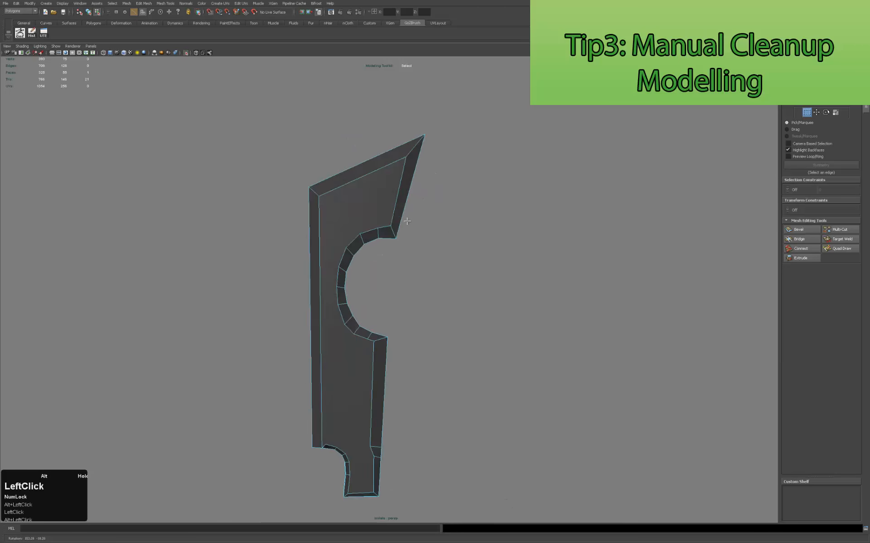
alt+middle_drag(509, 223, 473, 157)
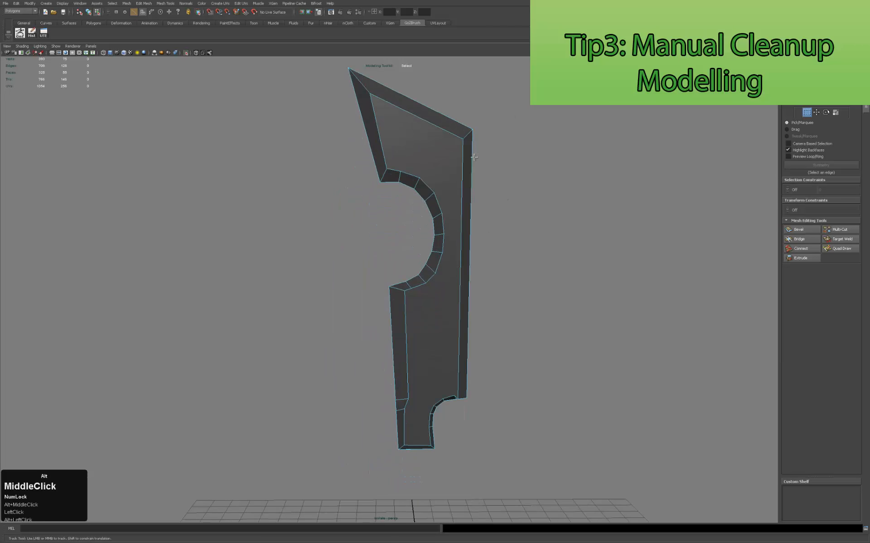
Insert two edge loops across the blade's top bevel with Multi-Cut.
click(839, 232)
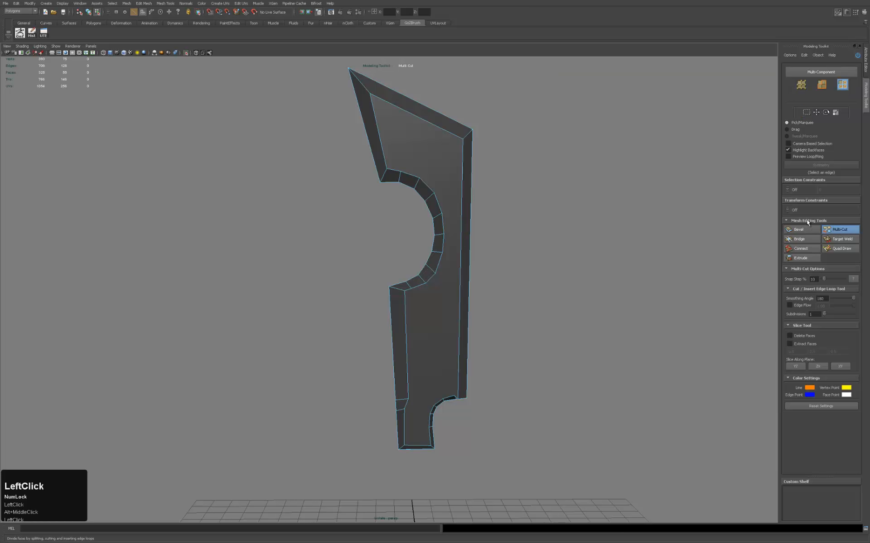
alt+middle_drag(399, 127, 433, 181)
alt+right_drag(433, 181, 442, 174)
alt+middle_drag(442, 173, 406, 225)
alt+drag(406, 225, 405, 197)
key(ctrl)
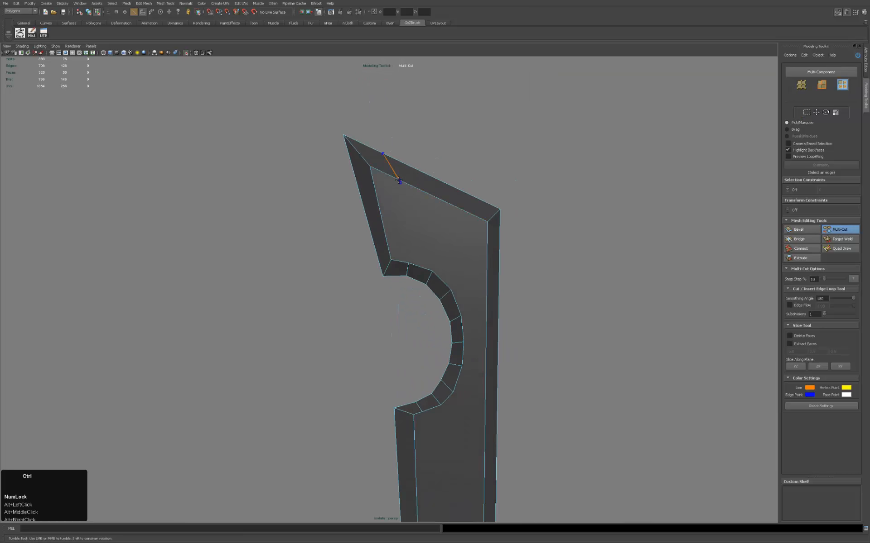
ctrl+click(401, 180)
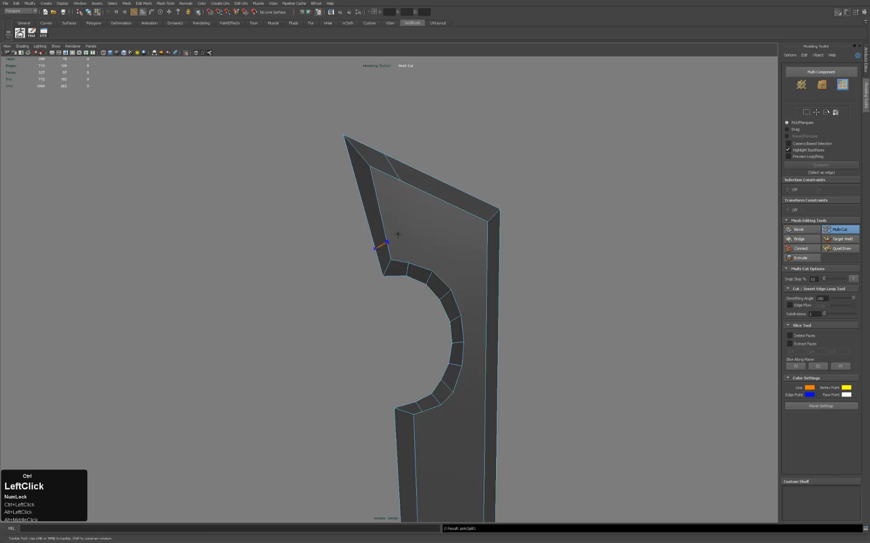
ctrl+click(430, 197)
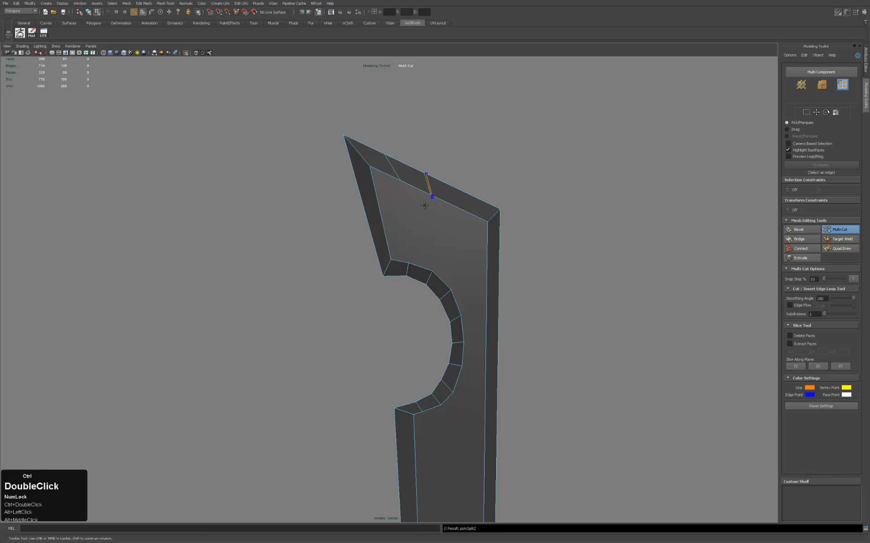
Cut two edges on the front face from the top bevel loops down to the round notch, and insert an edge loop crossing them.
click(401, 181)
click(408, 263)
key(Return)
click(430, 196)
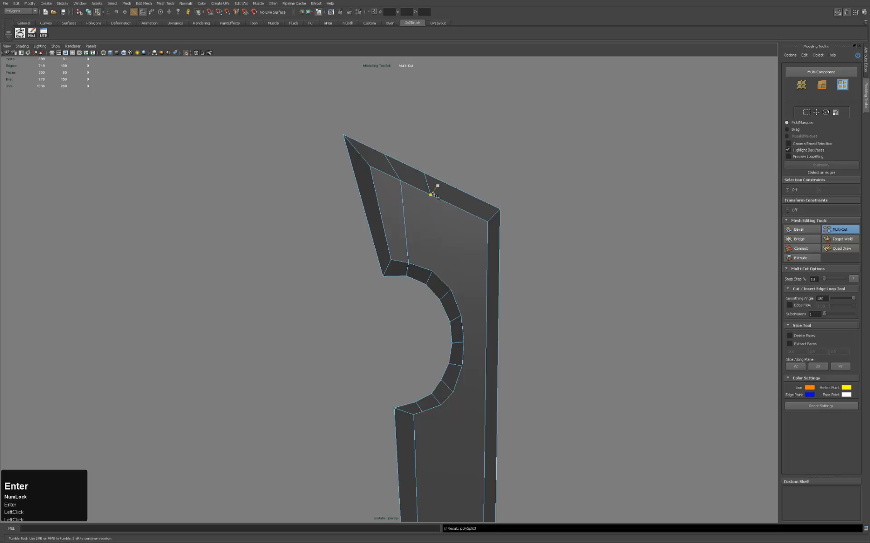
click(431, 196)
click(432, 272)
key(Return)
ctrl+click(380, 218)
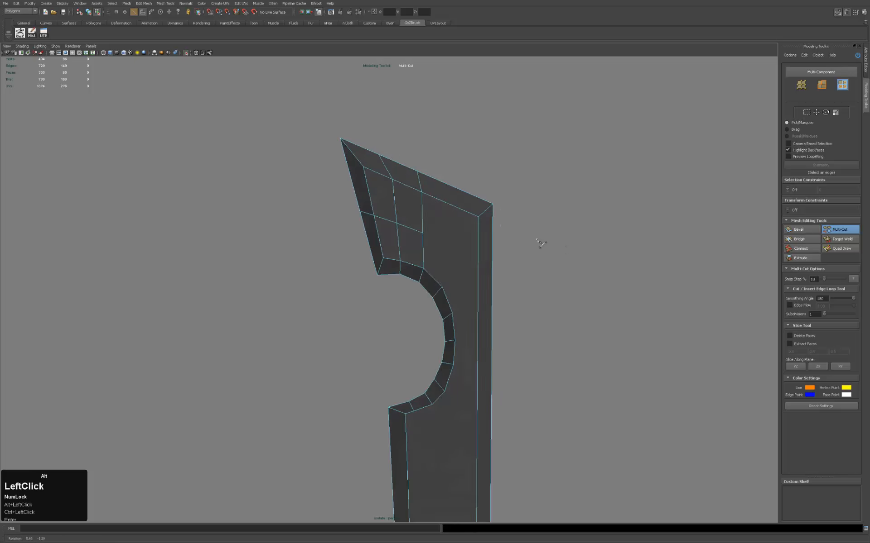
Cut the two matching edges from top bevel to notch on the back face, and connect the crossing edge between them.
alt+drag(541, 243, 384, 207)
click(381, 186)
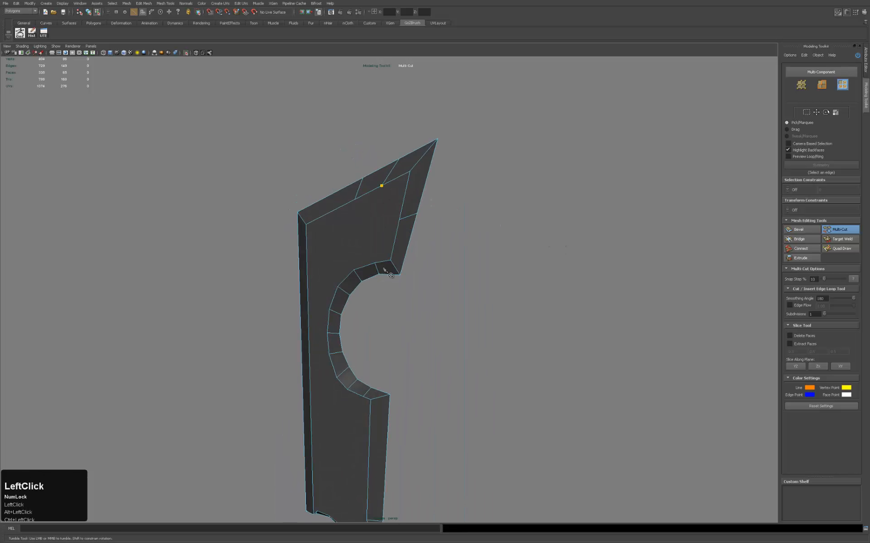
click(375, 264)
key(Return)
click(355, 200)
key(Return)
alt+drag(502, 254, 370, 221)
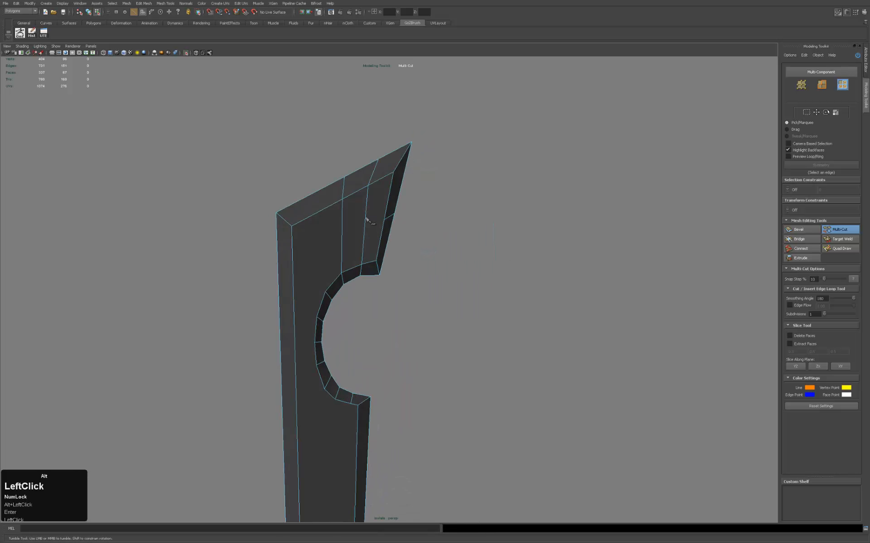
click(342, 237)
key(Return)
Extend the front face's crossing edge through a point in the open face to the upper inner corner of the long bevel.
alt+drag(381, 250, 490, 241)
alt+middle_drag(490, 241, 434, 194)
alt+drag(435, 193, 395, 207)
click(386, 198)
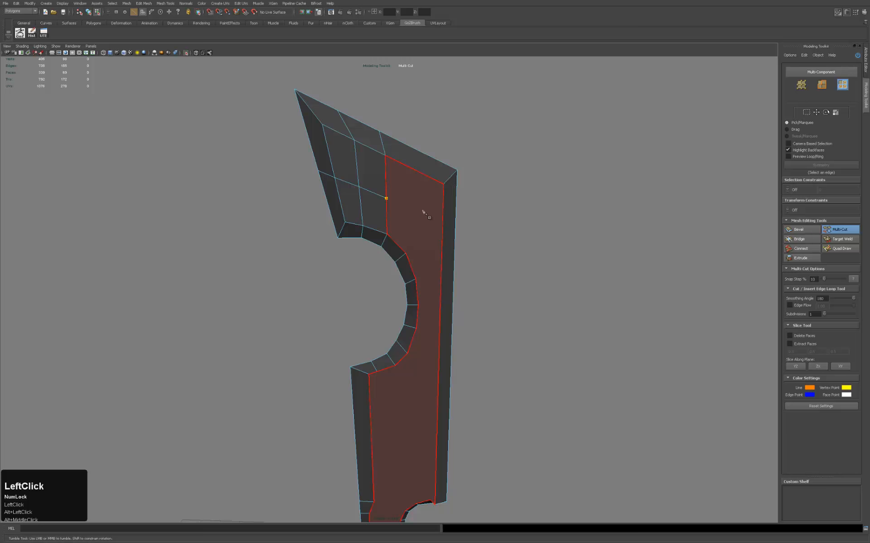
click(420, 208)
click(444, 185)
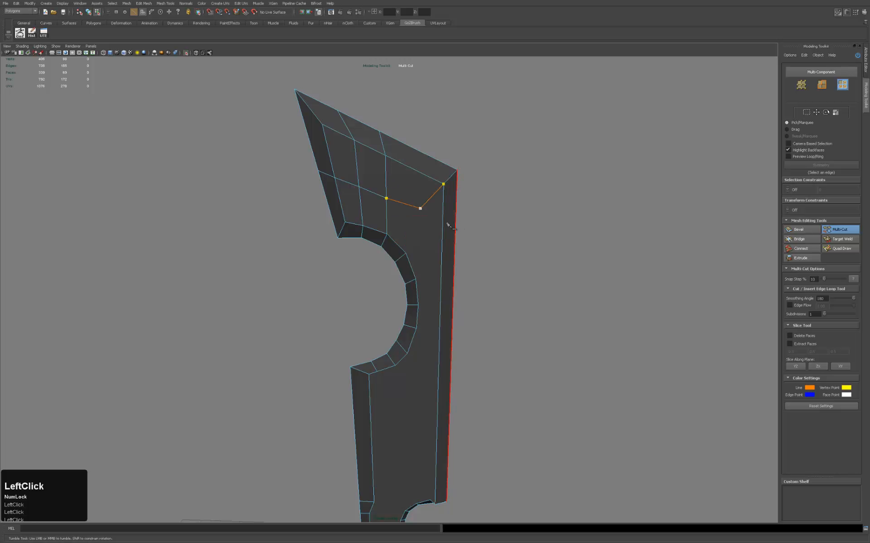
key(Return)
key(ctrl+z)
key(ctrl+z)
key(BackSpace)
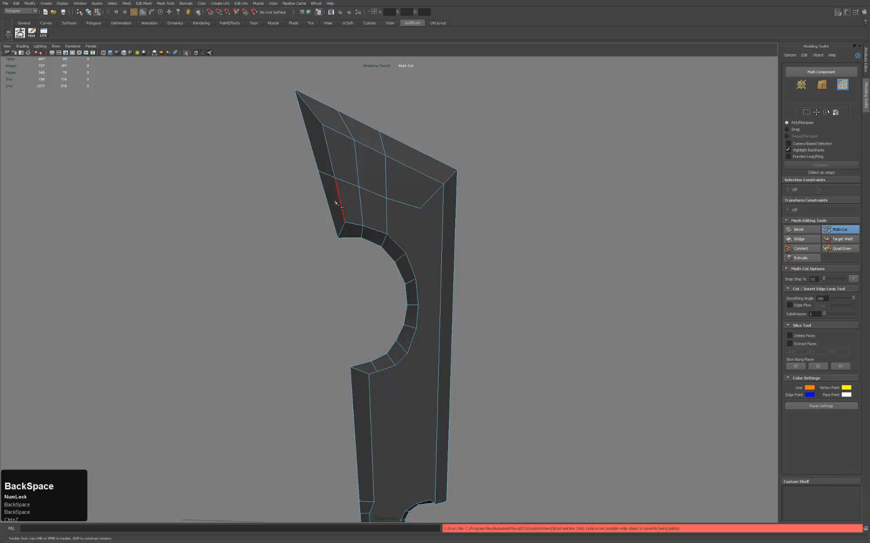
Insert a second crossing loop just above the notch, extend it through an interior point to the next notch vertex, and connect both interior points.
key(ctrl)
ctrl+click(341, 204)
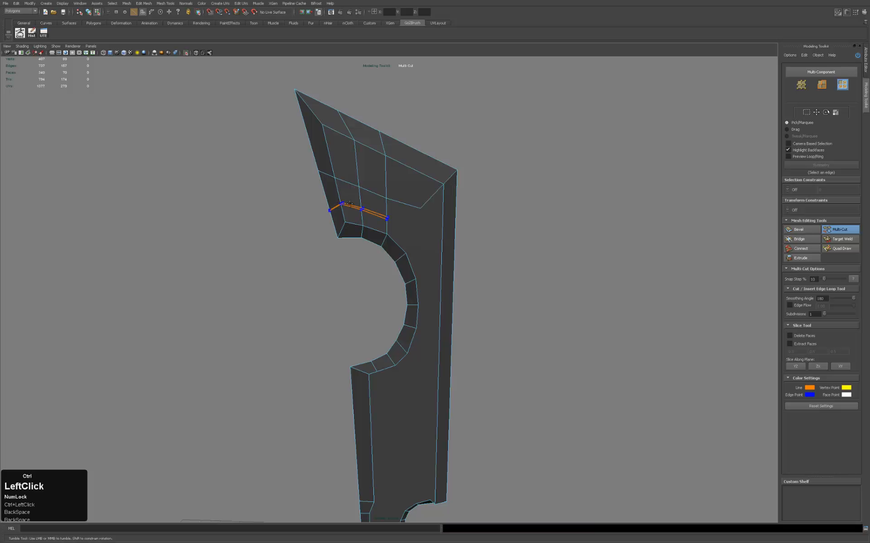
click(387, 220)
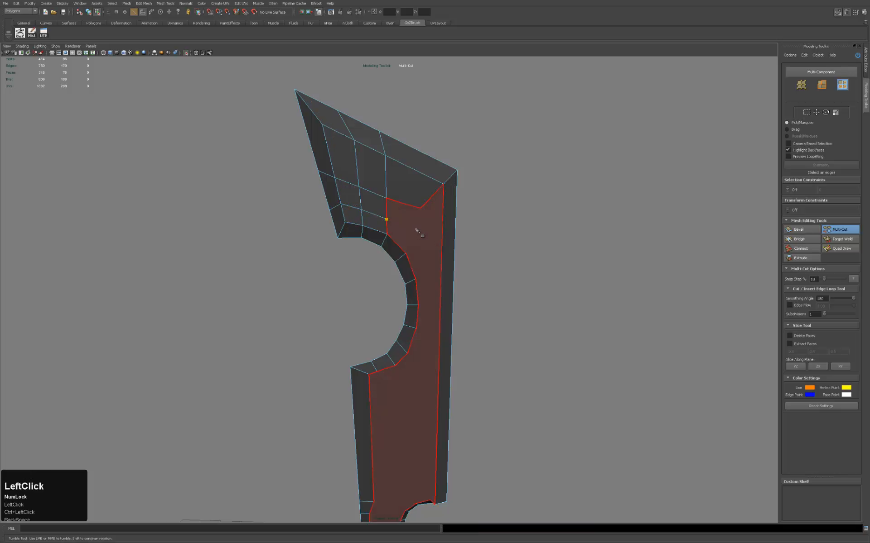
click(415, 229)
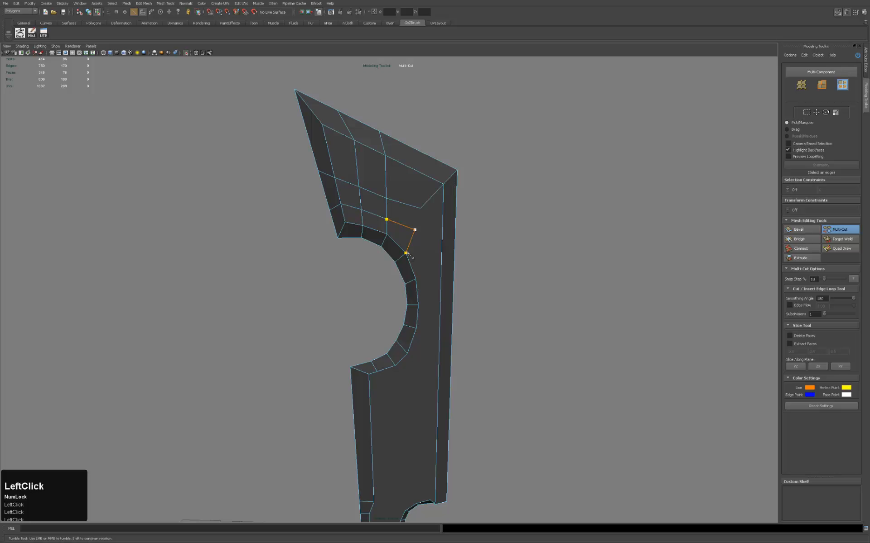
key(Return)
click(420, 209)
key(Return)
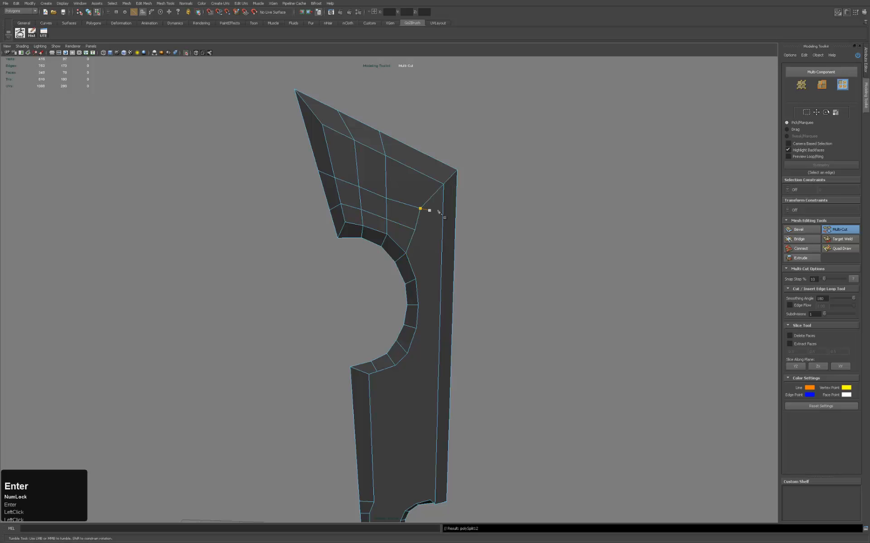
Insert an edge loop across the upper end of the long bevel and connect it to the lower interior point on the front face.
alt+drag(514, 235, 498, 240)
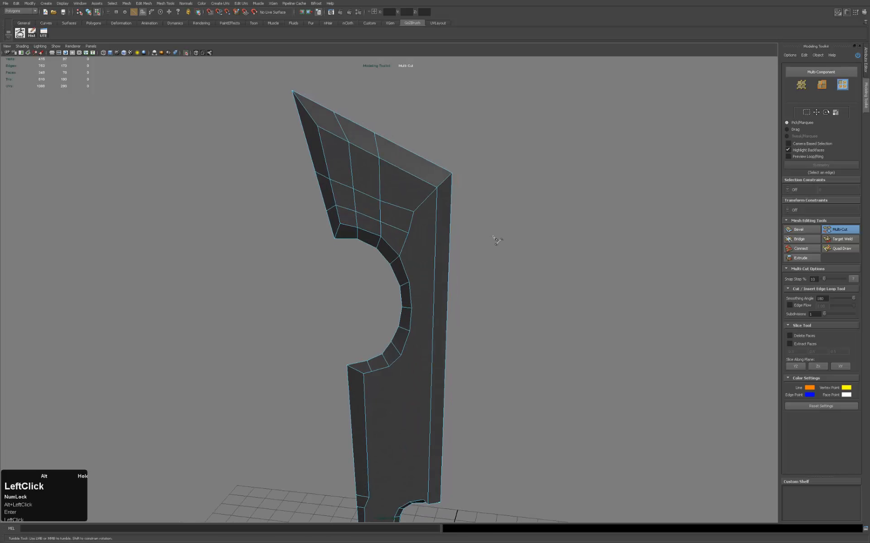
ctrl+click(437, 234)
click(408, 234)
click(408, 234)
click(436, 234)
key(Return)
Insert four more edge loops across the long bevel, spaced alongside the round notch.
alt+middle_drag(484, 269, 469, 188)
alt+drag(471, 189, 434, 195)
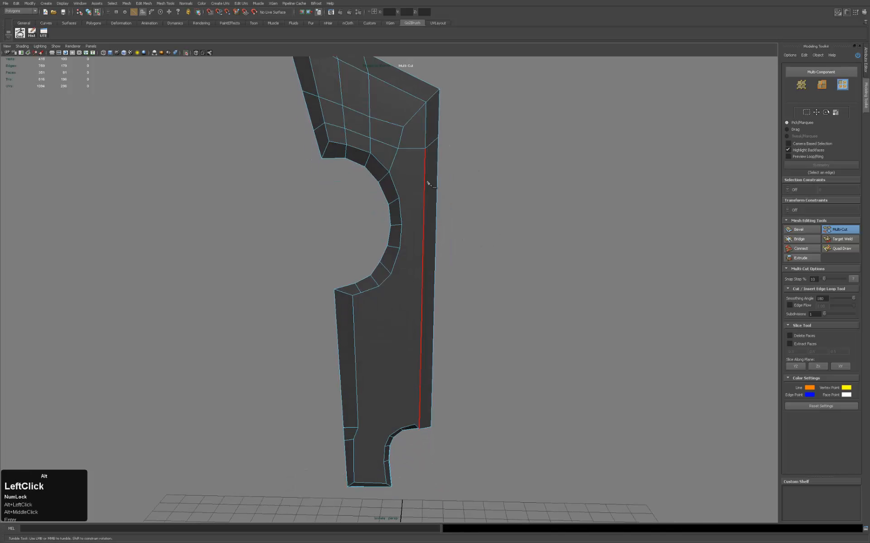
click(399, 197)
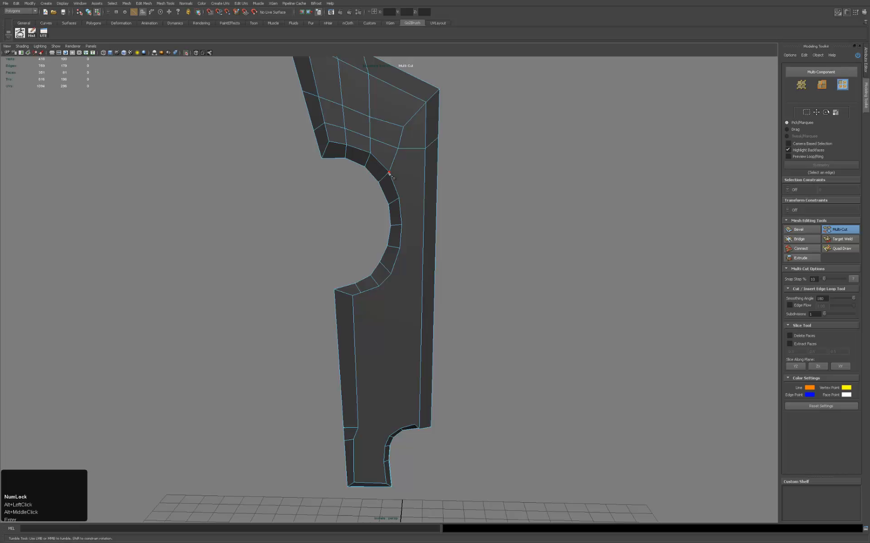
click(389, 172)
key(BackSpace)
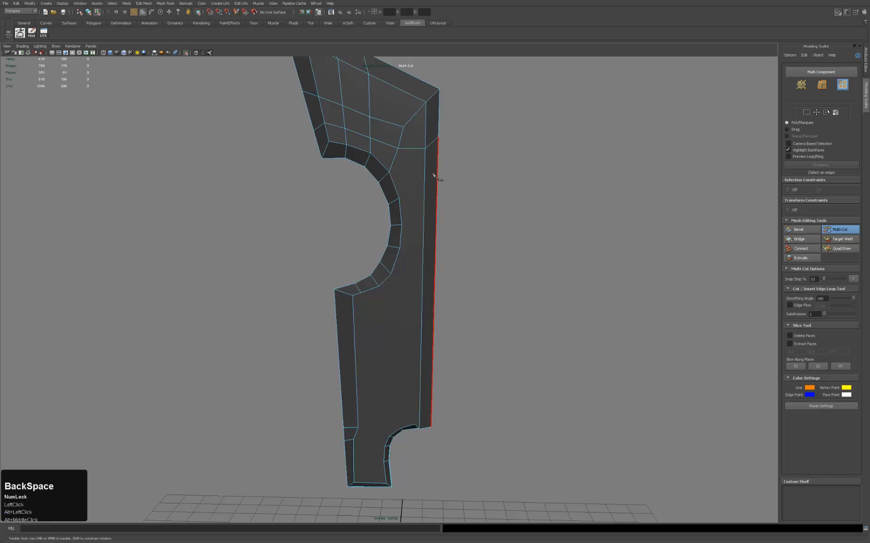
ctrl+click(426, 189)
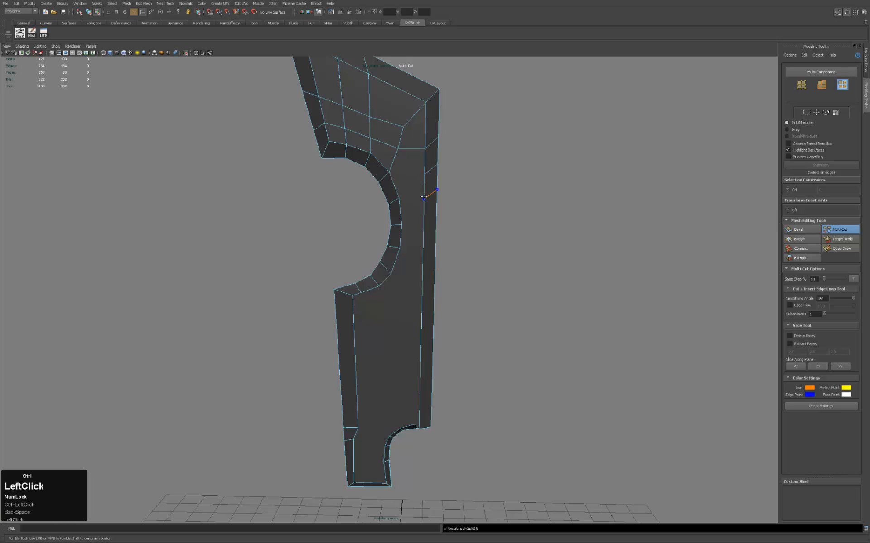
ctrl+double_click(424, 211)
ctrl+click(423, 226)
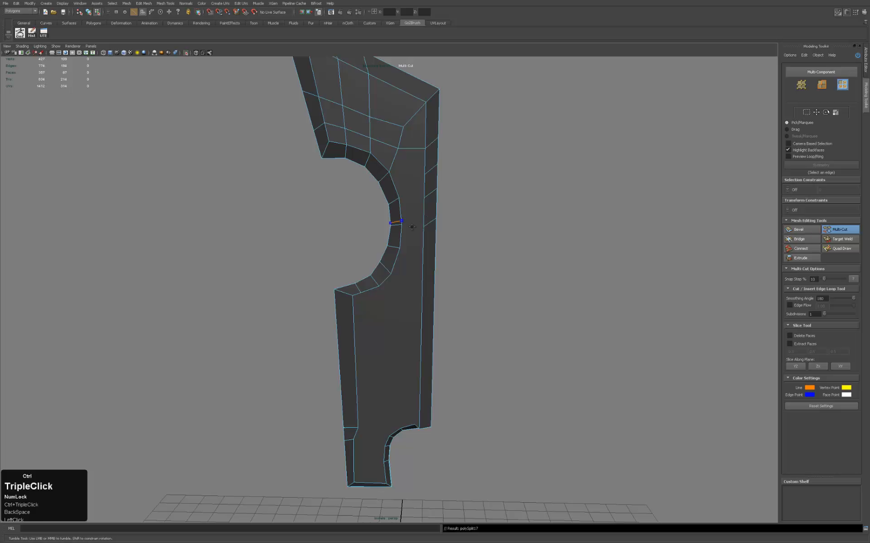
ctrl+click(422, 249)
Connect four notch vertices on the front face to the matching edge loops on the long bevel.
click(400, 248)
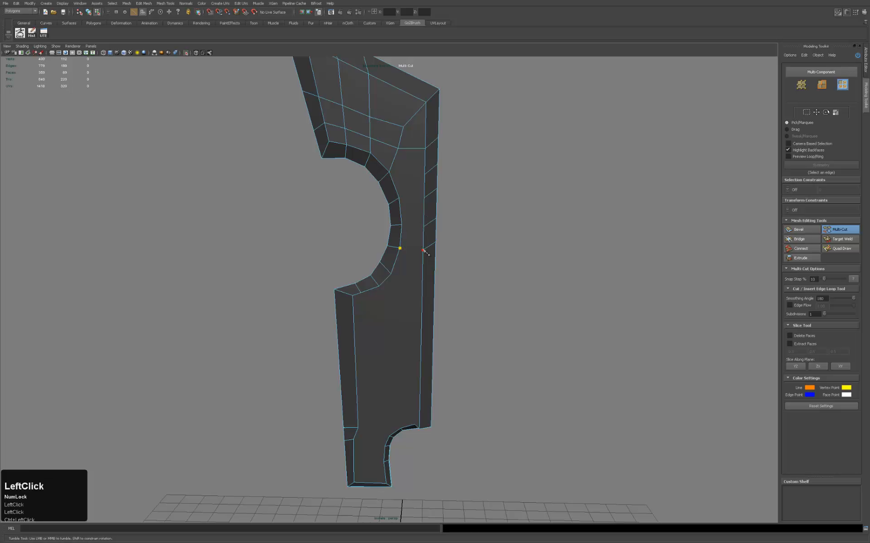
key(Return)
click(400, 225)
click(423, 226)
key(Return)
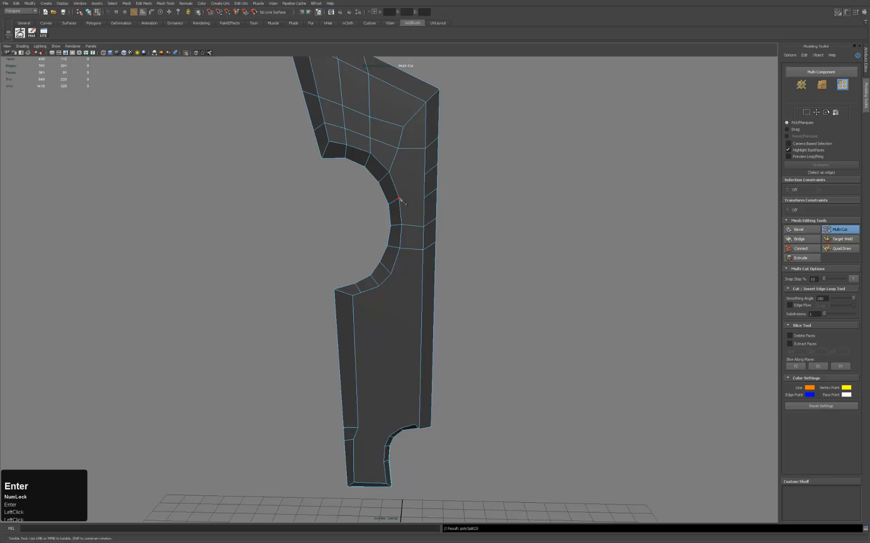
click(399, 198)
key(Return)
click(423, 174)
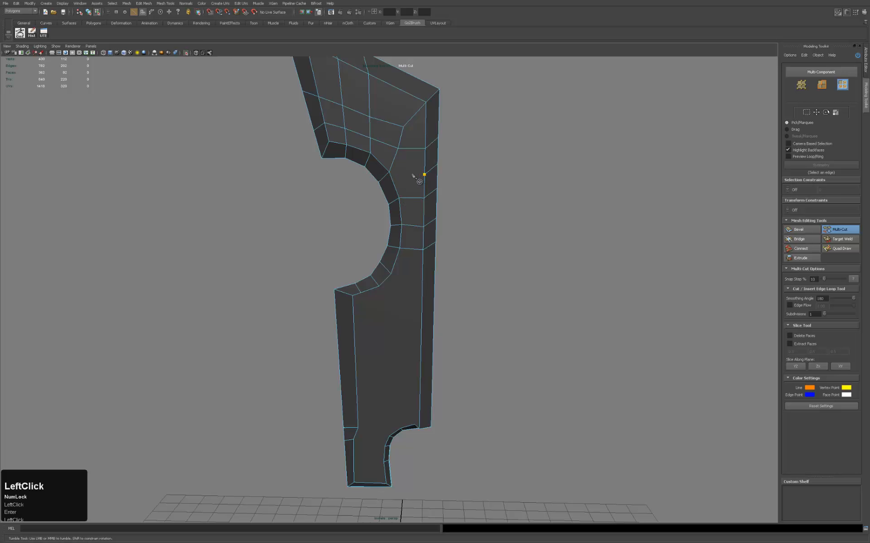
click(390, 172)
key(Return)
Insert one more edge loop across the long bevel and connect it to the next lower notch vertex on the front face.
alt+right_drag(485, 217, 398, 232)
alt+middle_drag(398, 232, 396, 191)
alt+drag(396, 190, 397, 180)
click(393, 234)
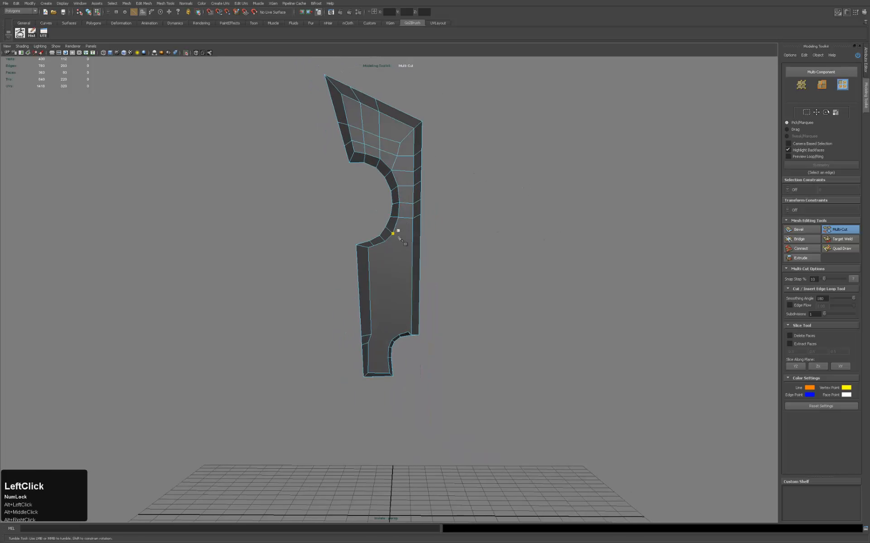
key(ctrl)
ctrl+click(412, 236)
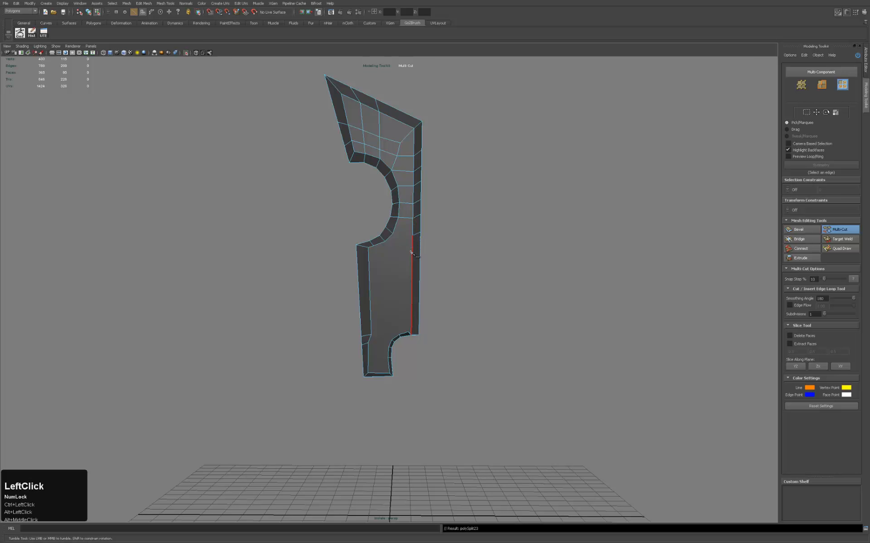
key(Return)
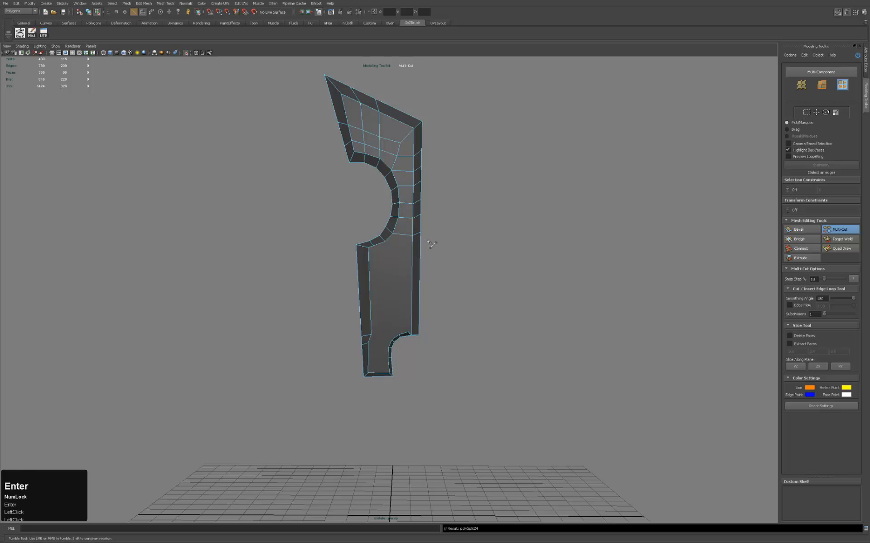
Extend the back face's upper crossing edge through an interior point to the upper inner corner of the long bevel.
alt+right_drag(432, 244, 588, 232)
alt+drag(480, 225, 447, 247)
alt+middle_drag(428, 252, 417, 220)
alt+drag(412, 220, 385, 195)
alt+right_drag(385, 194, 490, 206)
alt+drag(436, 233, 344, 243)
alt+middle_drag(344, 243, 381, 204)
mouse_move(381, 204)
alt+mouse_down()
mouse_move(378, 218)
mouse_move(491, 218)
mouse_move(388, 218)
alt+mouse_up()
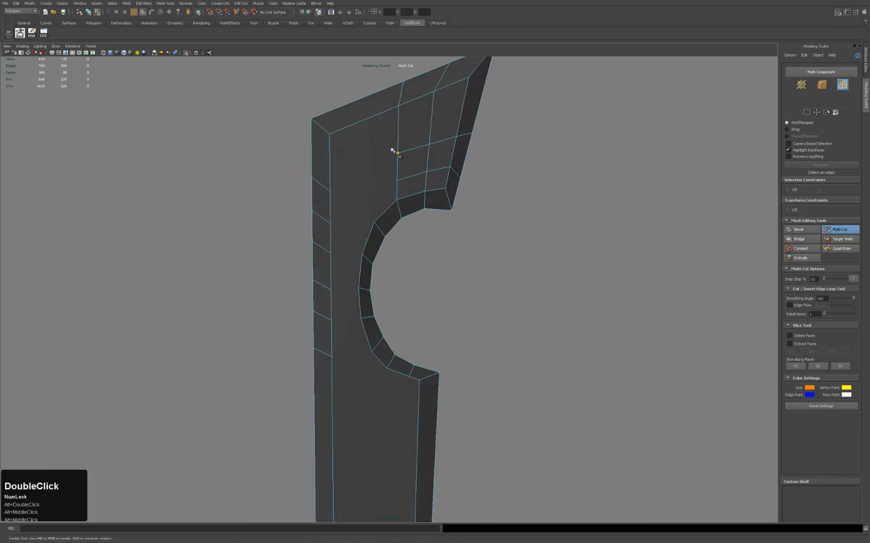
click(397, 153)
click(356, 161)
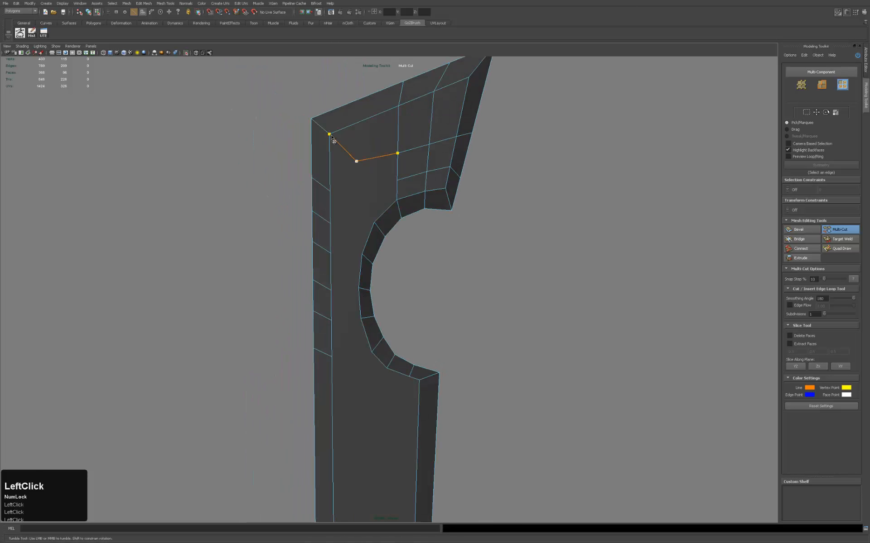
key(Return)
Cut from the back face's interior point through a second point to the lower crossing edge, and connect that point to the notch and long bevel.
click(356, 161)
click(365, 183)
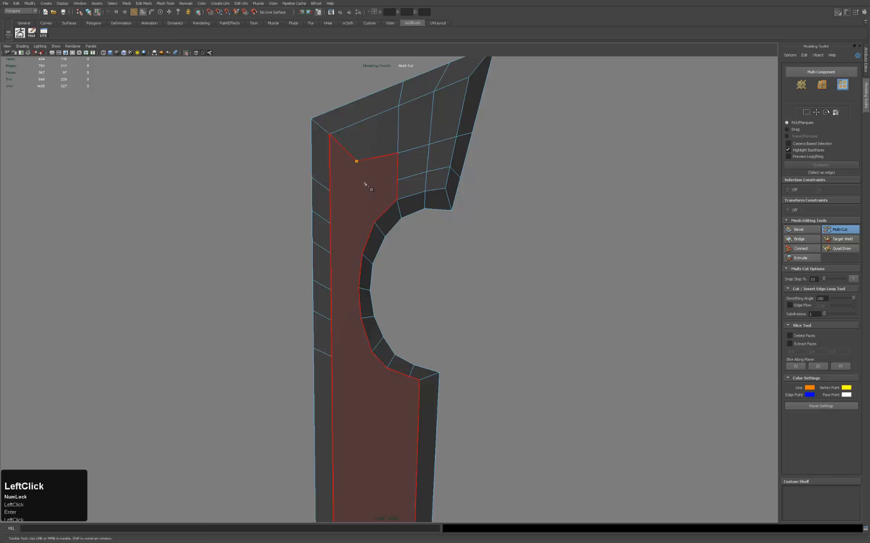
click(397, 179)
key(Return)
click(368, 195)
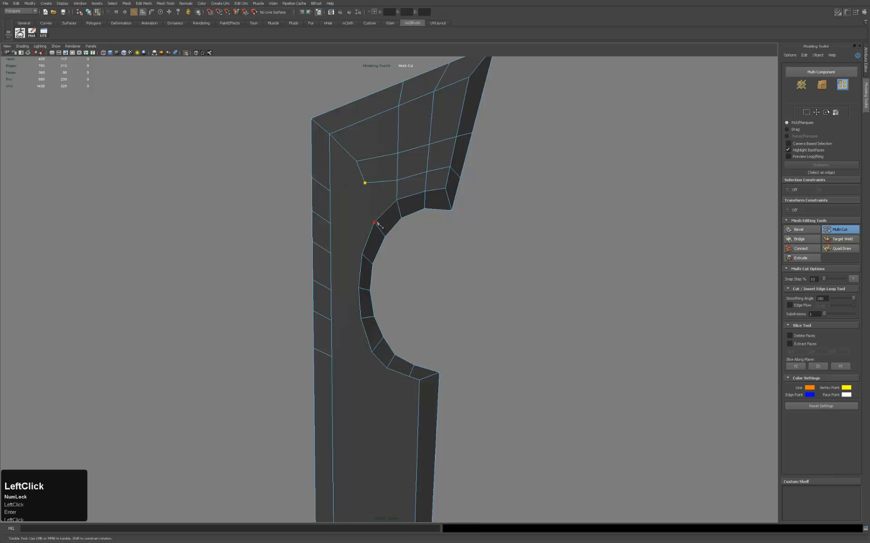
click(374, 223)
key(Return)
click(365, 183)
click(331, 190)
key(Return)
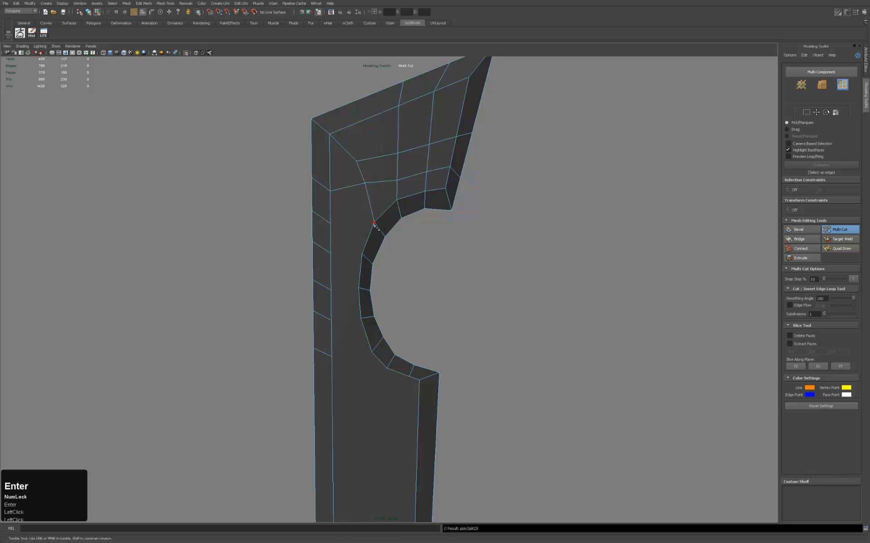
Connect the five notch vertices on the back face straight across to the matching edge loops on the long bevel.
click(374, 223)
click(331, 223)
key(Return)
click(362, 255)
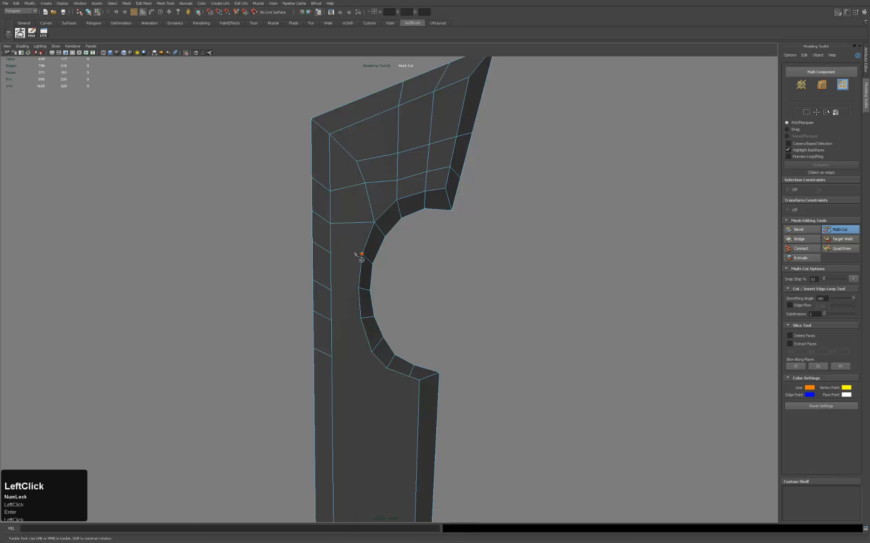
click(331, 255)
key(Return)
click(359, 289)
click(331, 290)
key(Return)
click(360, 319)
click(332, 320)
key(Return)
click(371, 352)
click(332, 357)
key(Return)
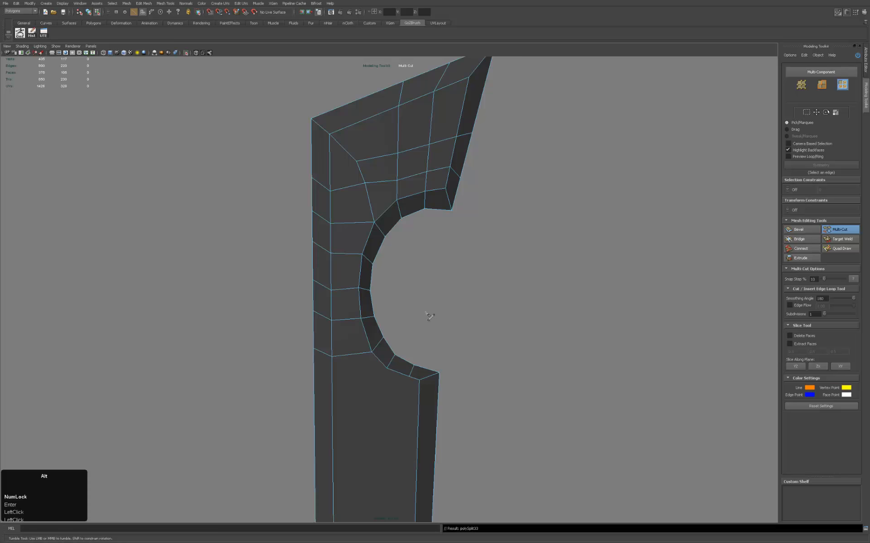
Insert an edge loop across the long bevel just below its lowest existing loop beside the large notch.
alt+middle_drag(426, 313, 436, 198)
alt+right_drag(362, 217, 294, 231)
alt+drag(355, 248, 471, 240)
alt+middle_drag(449, 236, 428, 288)
alt+right_drag(428, 288, 375, 189)
alt+drag(375, 188, 375, 215)
alt+middle_drag(378, 215, 382, 131)
alt+right_drag(407, 150, 510, 195)
click(387, 186)
alt+drag(392, 215, 401, 226)
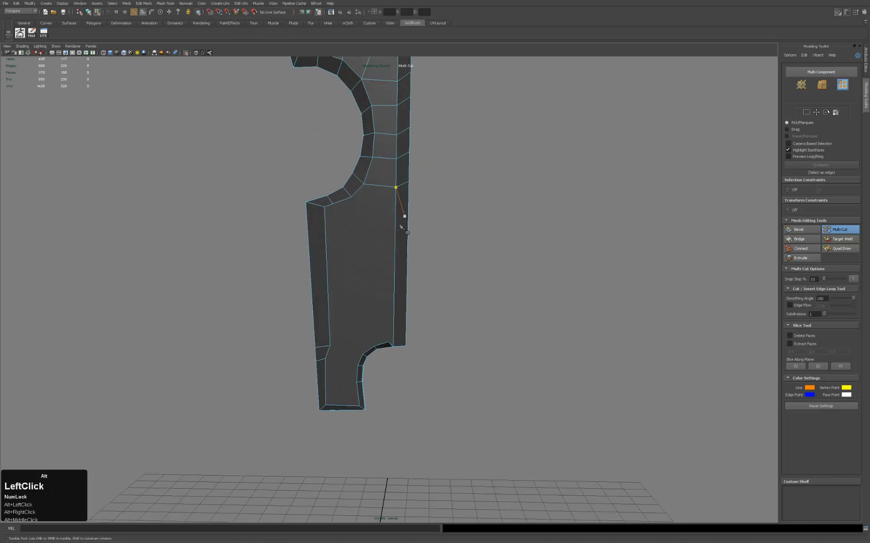
ctrl+click(395, 215)
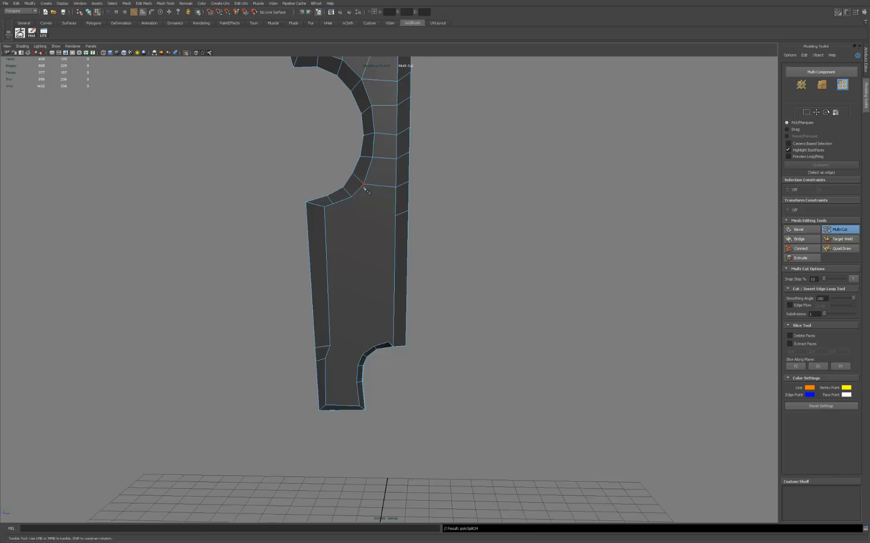
Connect the next lower notch vertex to the new long-bevel edge loop on both the front and back faces.
key(ctrl)
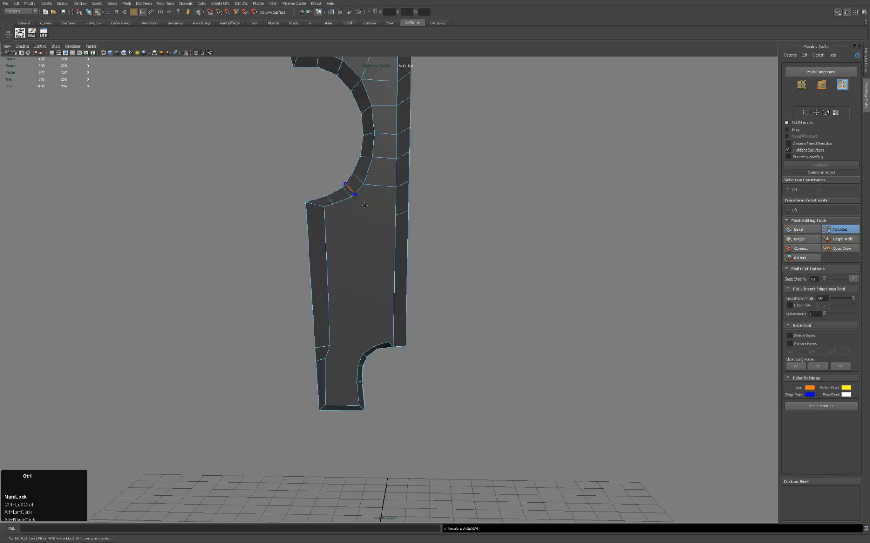
click(356, 201)
key(Return)
click(458, 224)
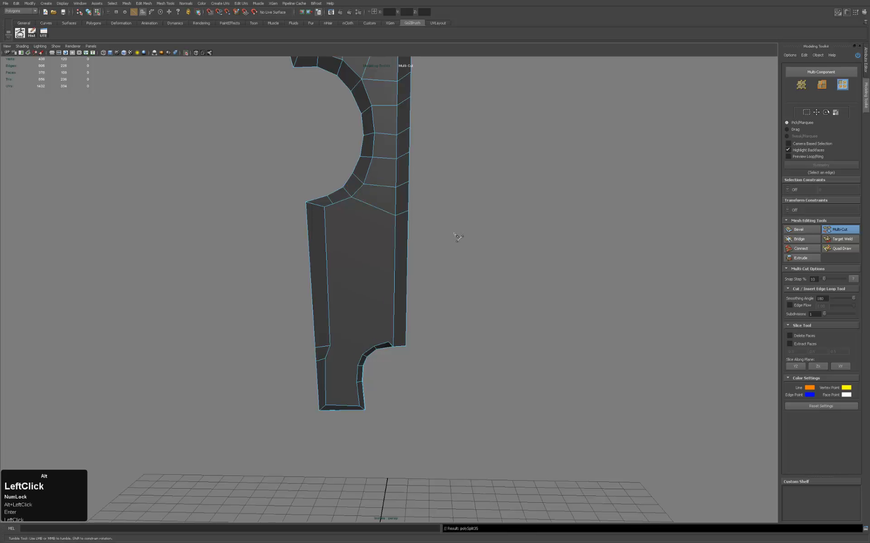
alt+drag(458, 239, 357, 253)
click(368, 213)
click(406, 194)
key(Return)
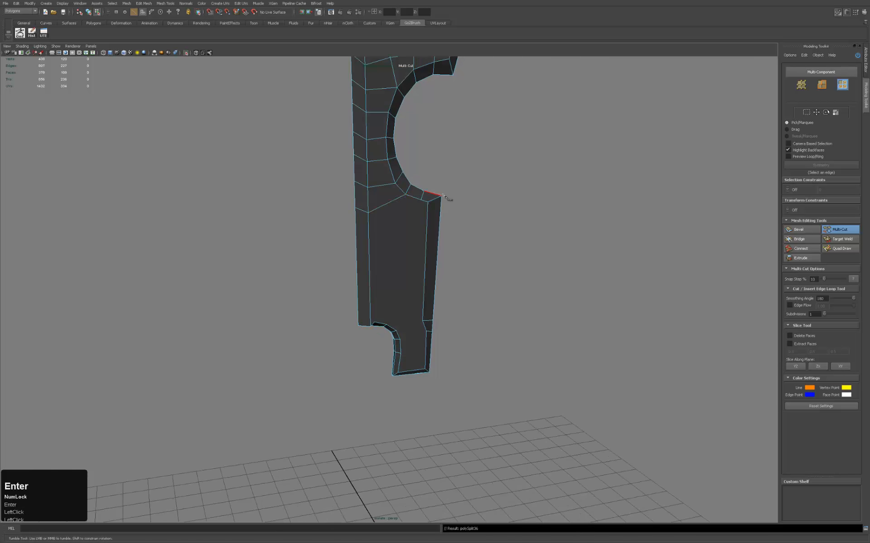
Insert another edge loop farther down the long bevel and connect it diagonally to the lowest unconnected notch vertex on the back face.
alt+drag(493, 219, 448, 213)
click(441, 208)
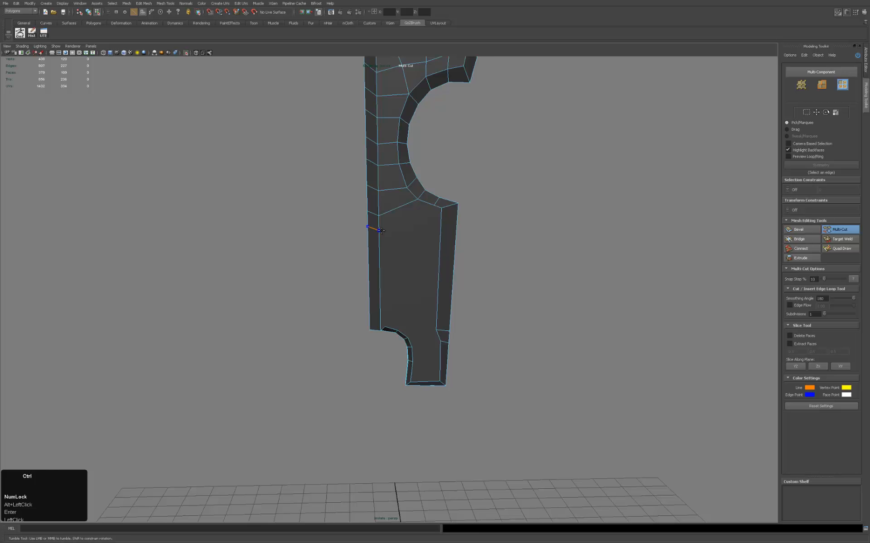
ctrl+click(381, 273)
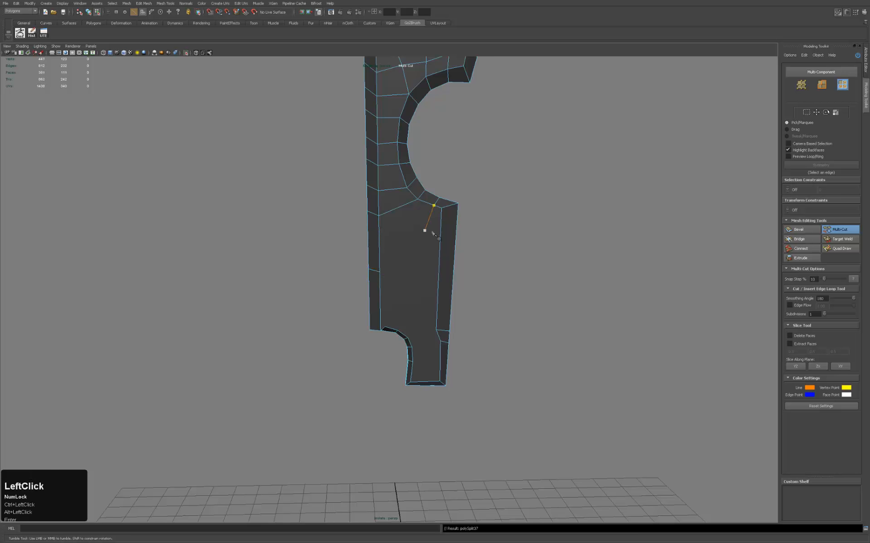
alt+drag(438, 219, 431, 230)
alt+right_drag(431, 230, 441, 194)
click(448, 179)
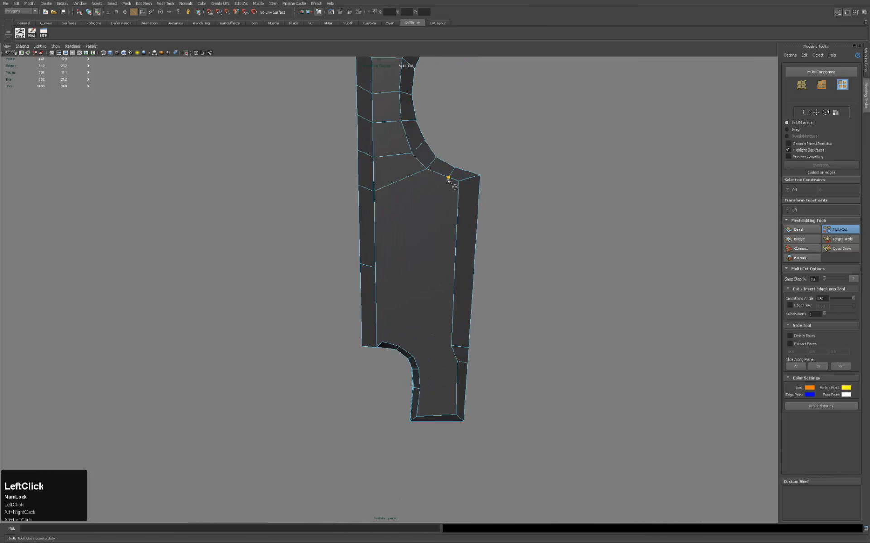
click(375, 268)
key(Return)
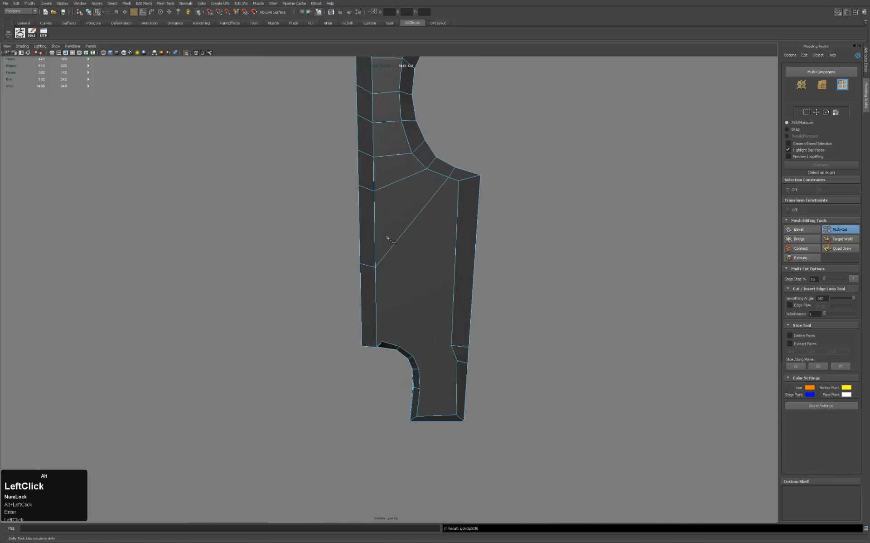
Cut the front face from the matching lowest unconnected notch vertex toward the lowest edge loop on the long bevel.
alt+drag(388, 236, 489, 236)
click(322, 188)
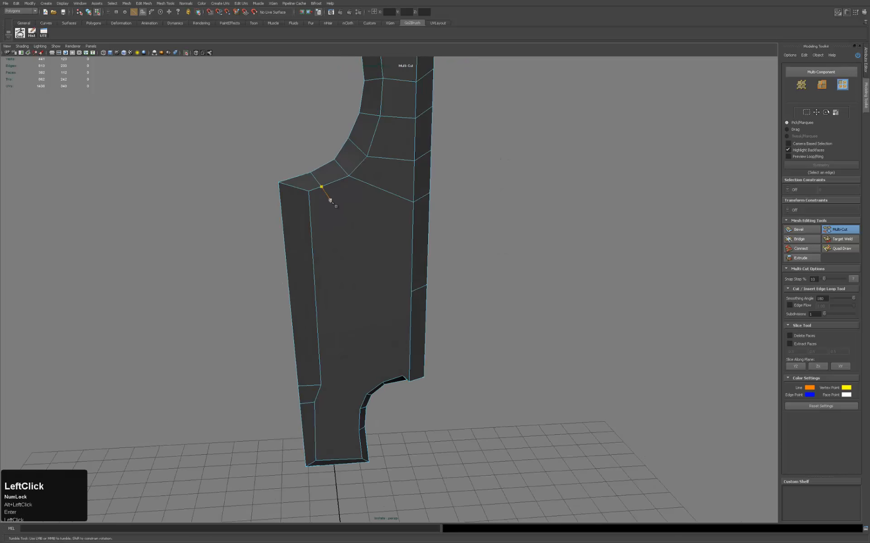
Cut a diagonal edge across the large panel face from the upper arc's vertex to the long straight border's vertex.
click(413, 287)
key(Return)
alt+middle_drag(476, 198, 476, 210)
alt+right_drag(475, 210, 416, 230)
key(q)
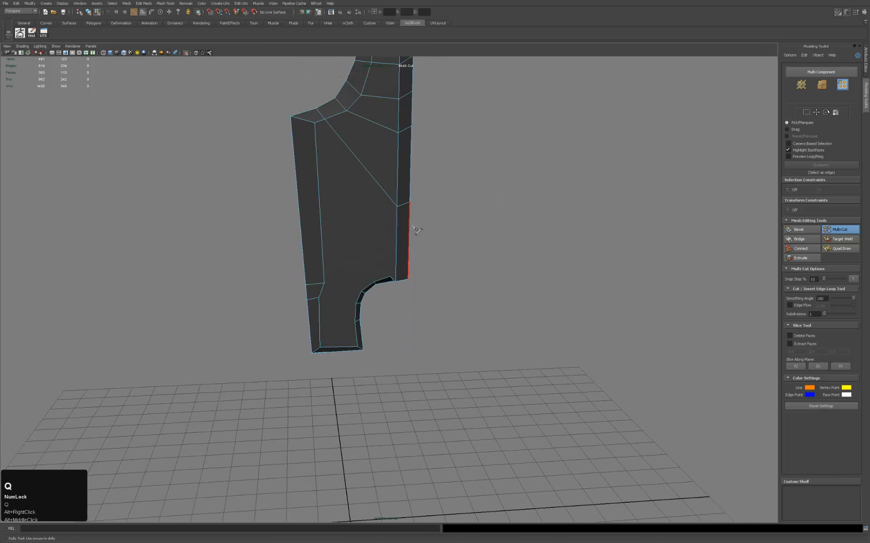
Merge the pair of middle vertices at the upper end of the lower notch's thickness strip.
alt+drag(412, 226, 398, 217)
alt+right_drag(399, 217, 419, 204)
alt+drag(389, 181, 358, 163)
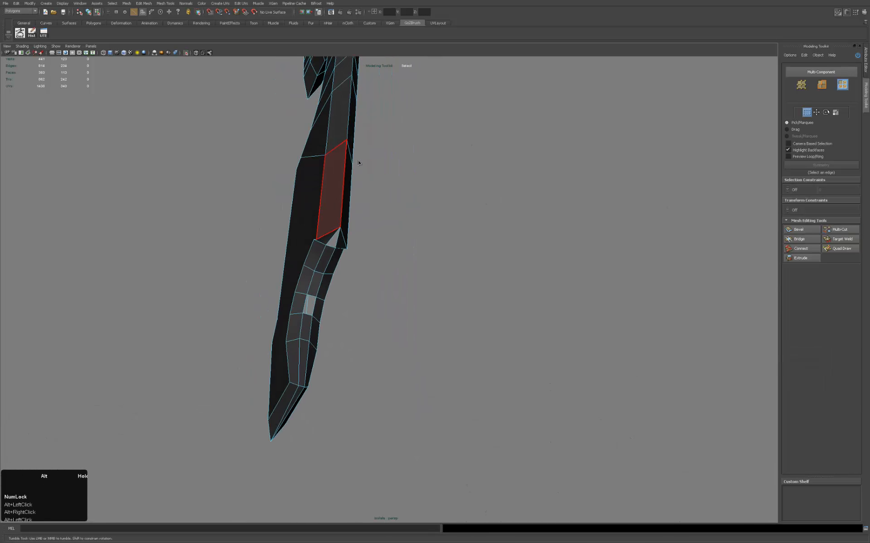
alt+right_drag(358, 163, 586, 195)
key(1)
alt+drag(496, 230, 437, 217)
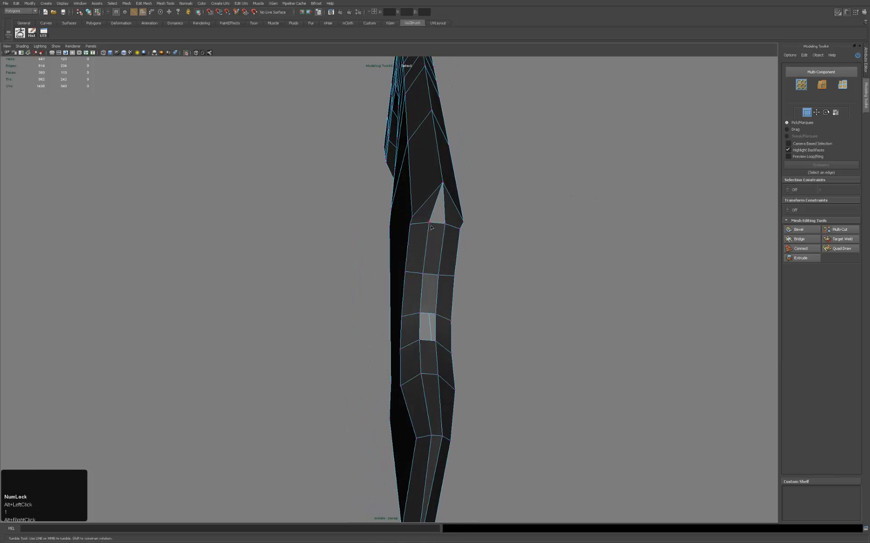
alt+middle_drag(432, 227, 398, 192)
alt+right_drag(399, 192, 398, 191)
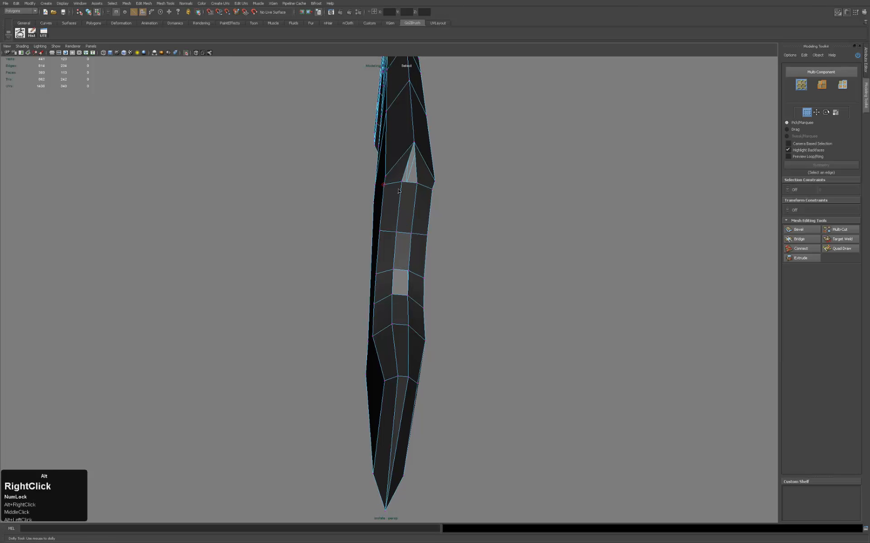
click(402, 183)
shift+click(417, 184)
key(c)
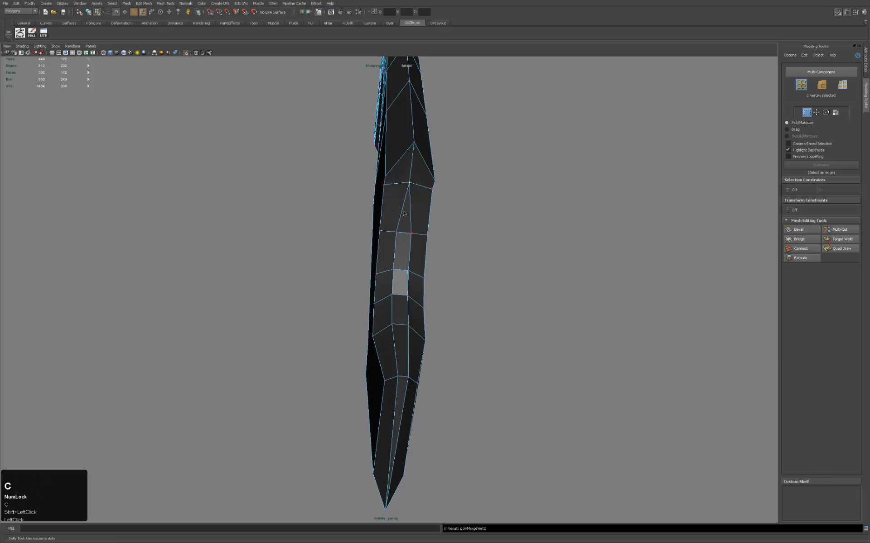
Merge the next three pairs of middle vertices down the lower notch's thickness strip, closing the gap.
click(398, 232)
shift+click(411, 233)
key(c)
click(394, 270)
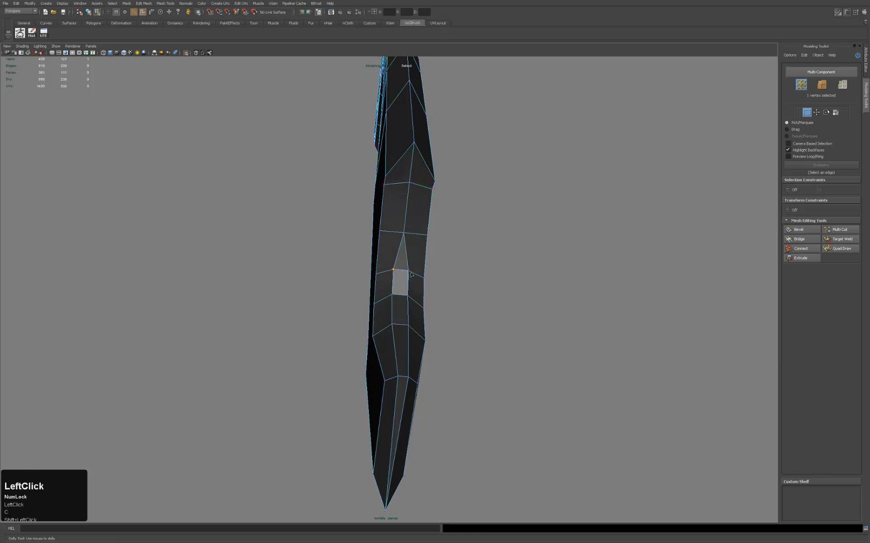
shift+click(408, 271)
key(c)
click(393, 294)
shift+click(408, 295)
key(c)
Merge the last two pairs of middle vertices near the lower end of the notch's thickness strip.
click(393, 324)
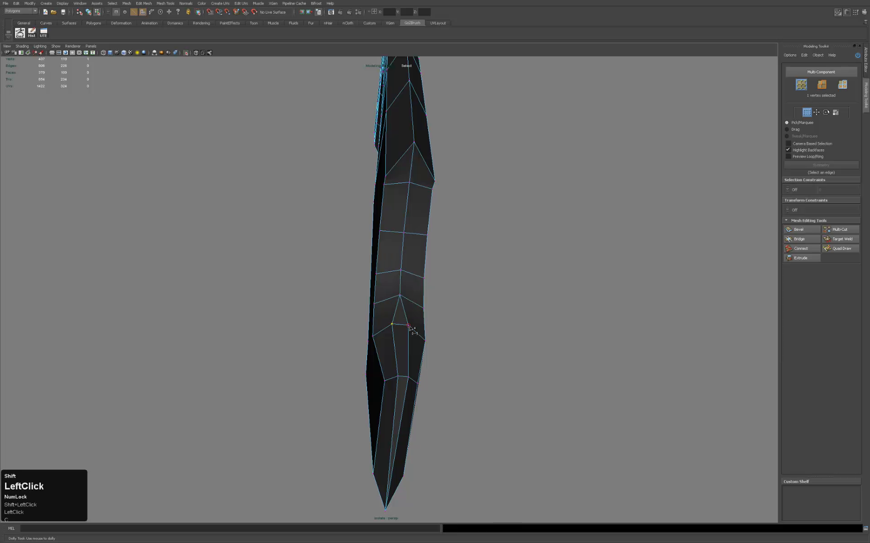
shift+click(408, 323)
key(c)
click(398, 377)
shift+click(409, 378)
key(c)
Cut an edge across the lower leg's outer border and continue it over the leg's face to the notch vertex.
alt+right_drag(487, 254, 385, 231)
alt+drag(385, 231, 398, 218)
alt+right_drag(398, 218, 361, 213)
alt+drag(361, 214, 437, 219)
shift+click(441, 271)
key(w)
click(484, 201)
key(c)
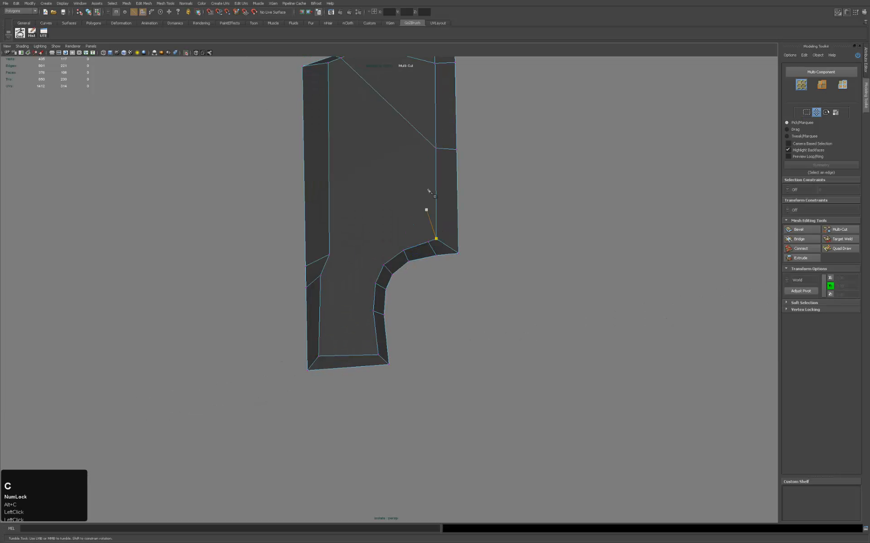
alt+middle_drag(402, 149, 402, 202)
alt+right_drag(402, 202, 389, 202)
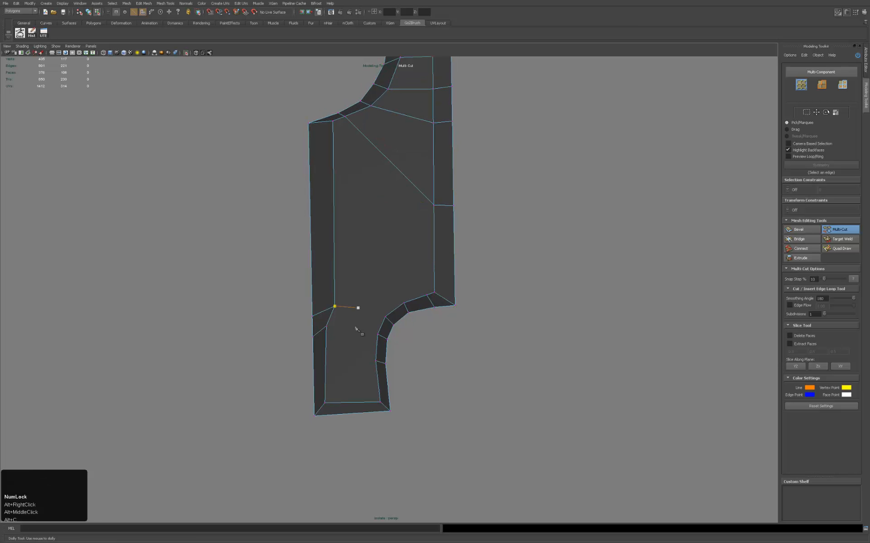
click(325, 364)
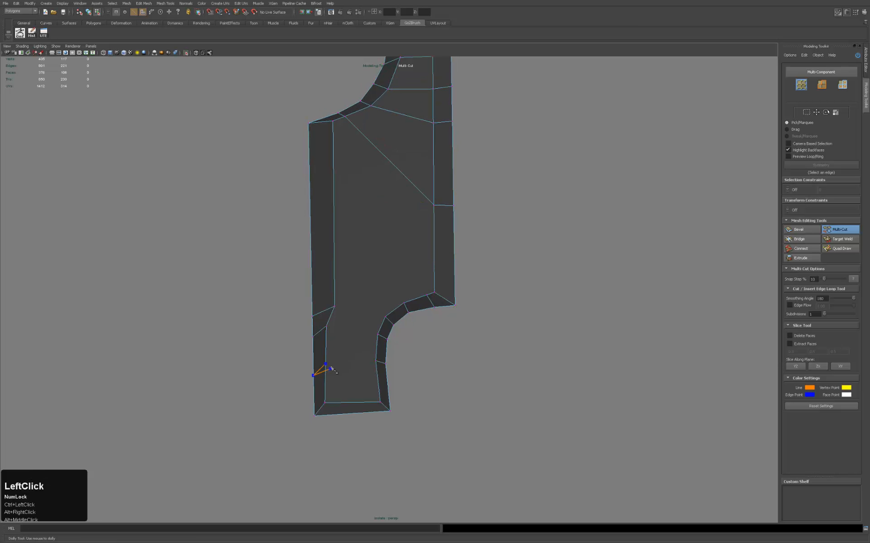
click(376, 362)
key(Return)
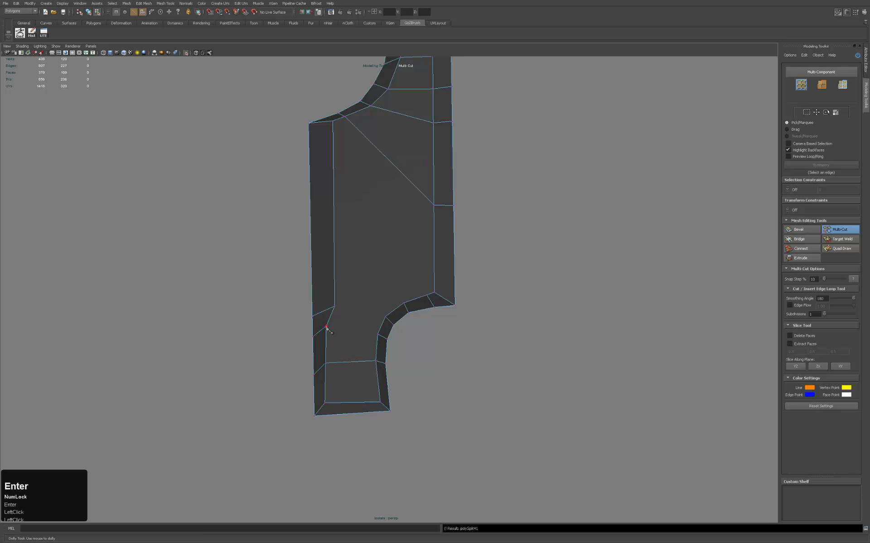
Cut two edges from the lower notch's next two arc vertices to the bend vertices on the opposite border.
click(326, 326)
click(386, 320)
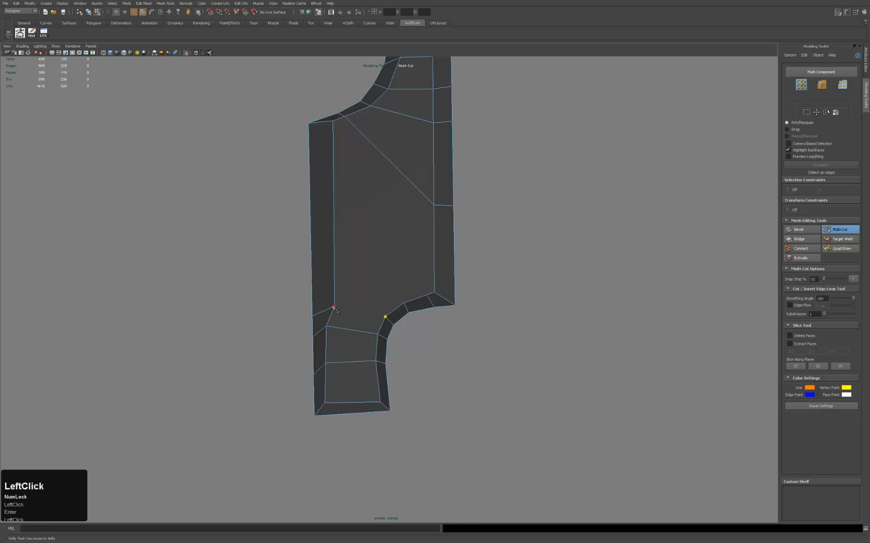
key(Return)
Cut the three matching cross edges between the notch and the outer border on the reverse side of the lower leg.
alt+drag(362, 297, 410, 331)
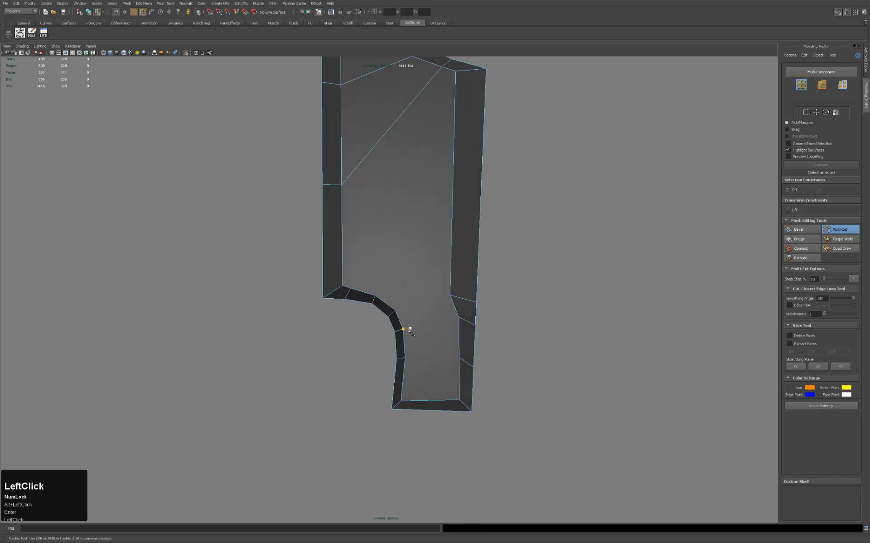
click(459, 318)
key(Return)
click(458, 358)
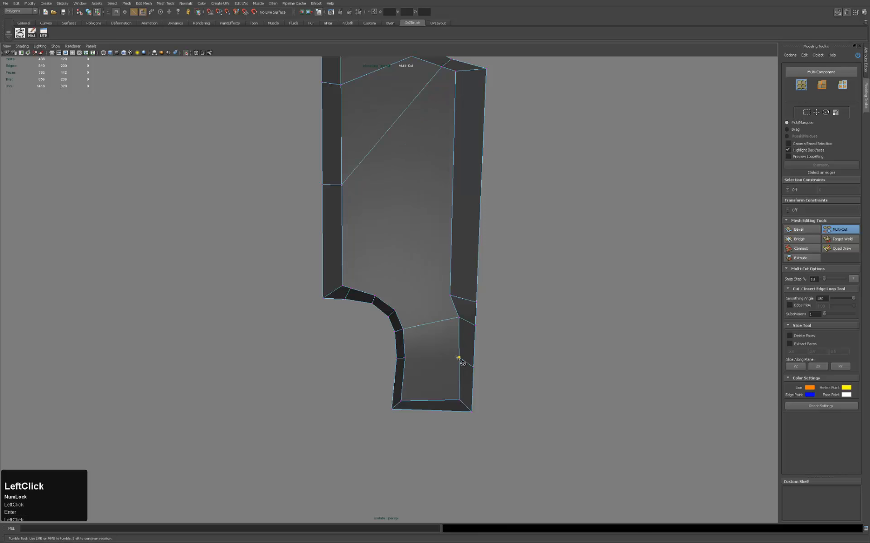
click(404, 359)
key(Return)
click(395, 310)
click(451, 296)
key(Return)
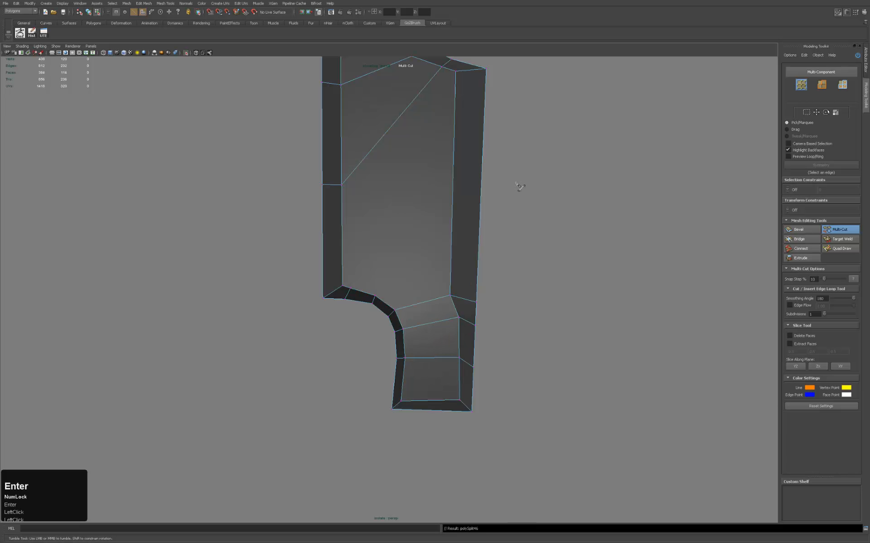
Move the long straight border's vertices at the end of the diagonal edge up toward the upper arc.
alt+right_drag(553, 208, 413, 190)
alt+middle_drag(413, 191, 436, 235)
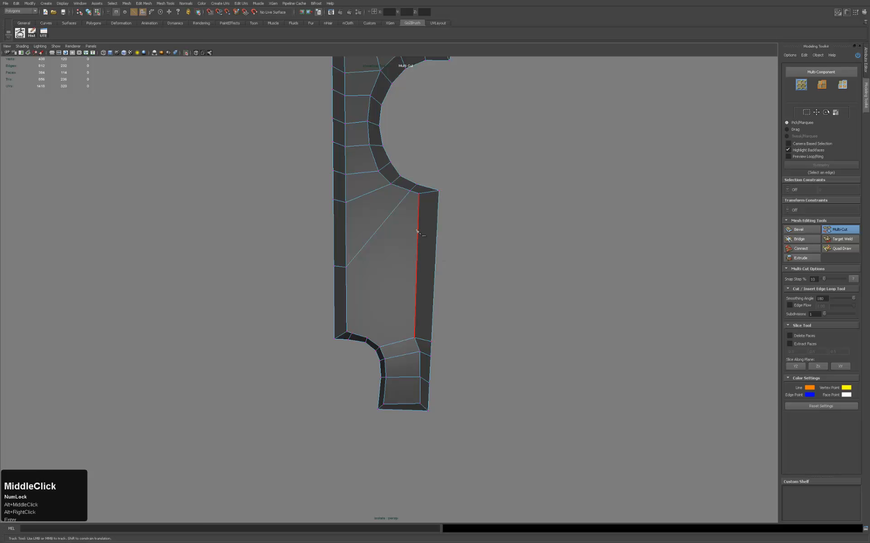
key(1)
key(q)
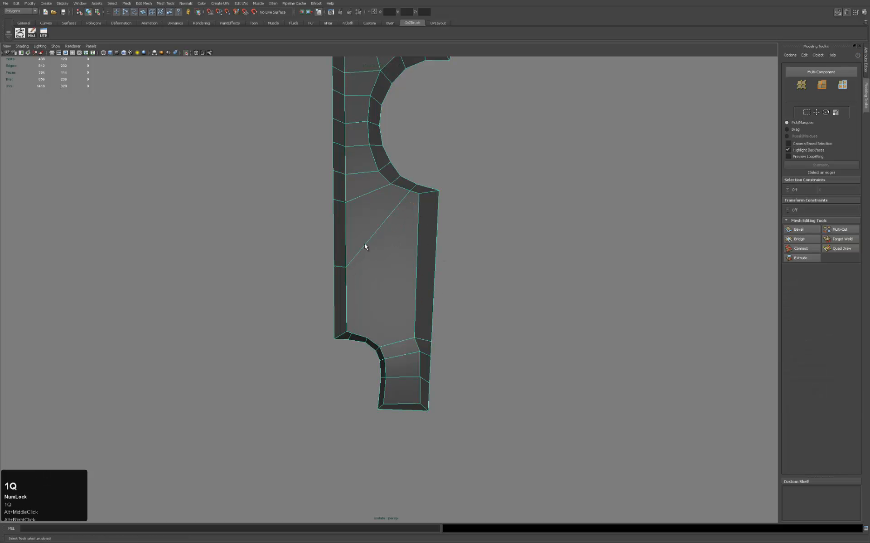
key(1)
drag(360, 277, 335, 201)
key(w)
click(340, 246)
Try inserting edge loops midway down both side borders of the large panel, and undo the cuts.
key(alt+c)
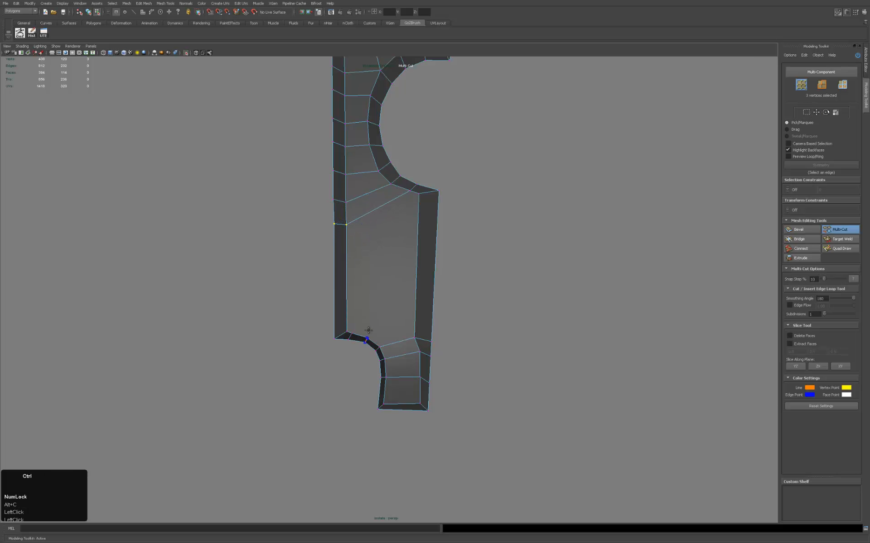
alt+drag(358, 307, 363, 258)
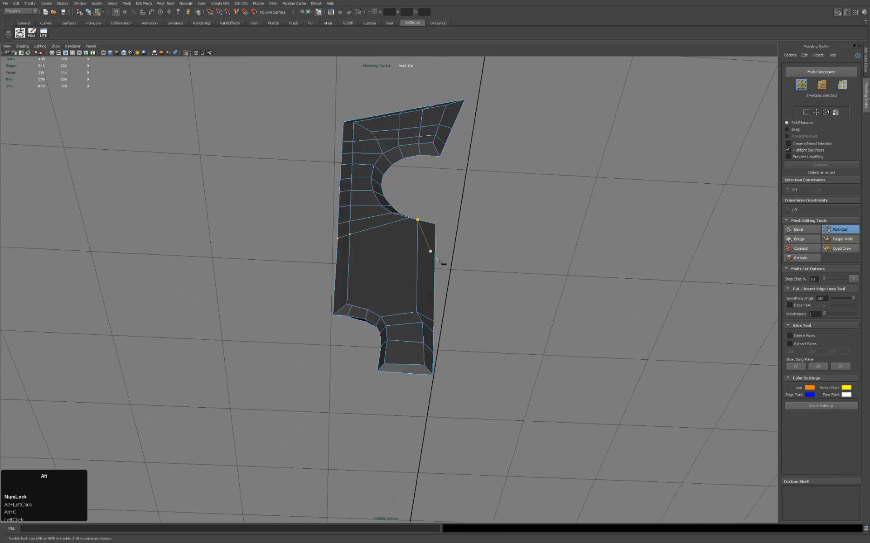
alt+drag(433, 256, 384, 316)
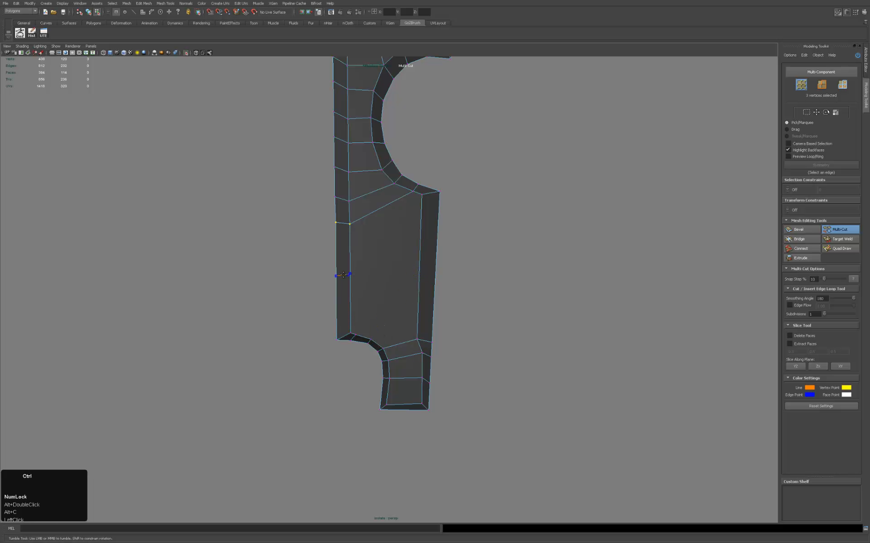
ctrl+click(343, 275)
ctrl+click(425, 266)
click(350, 274)
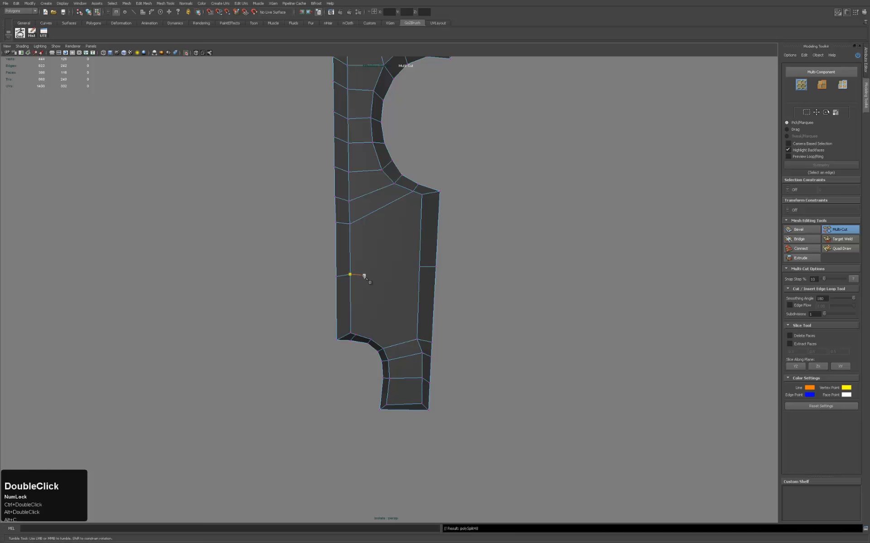
key(ctrl+z)
key(ctrl+z)
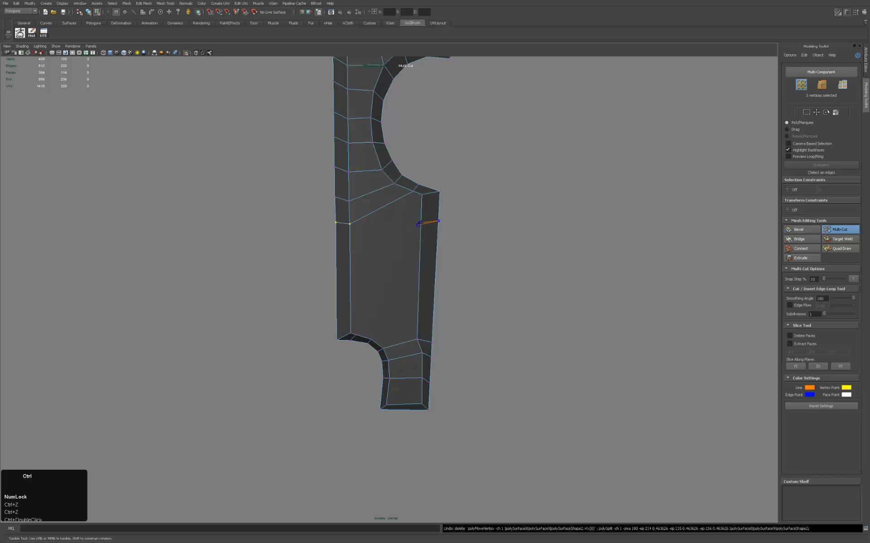
Cut a horizontal edge across the panel on both sides, level with the raised border vertices below the upper arc.
ctrl+click(419, 226)
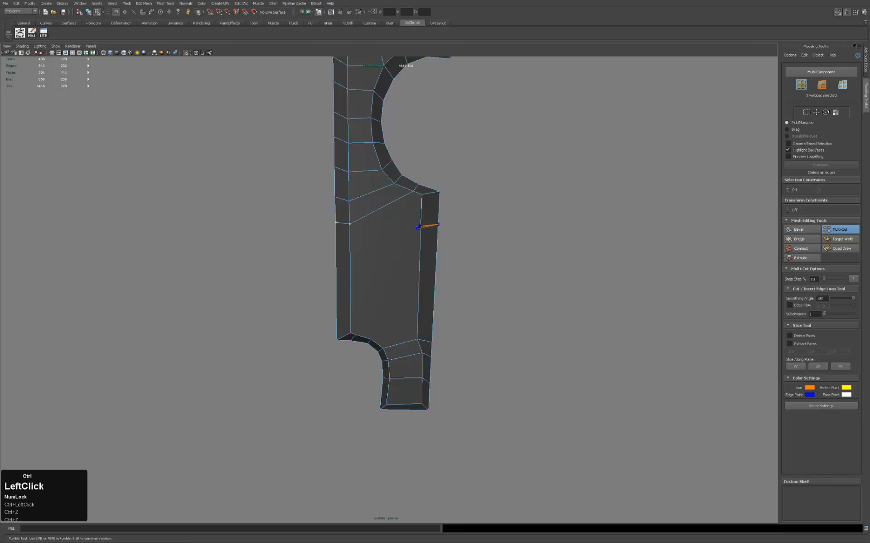
click(351, 224)
click(422, 226)
key(Return)
alt+drag(506, 249, 351, 241)
click(361, 230)
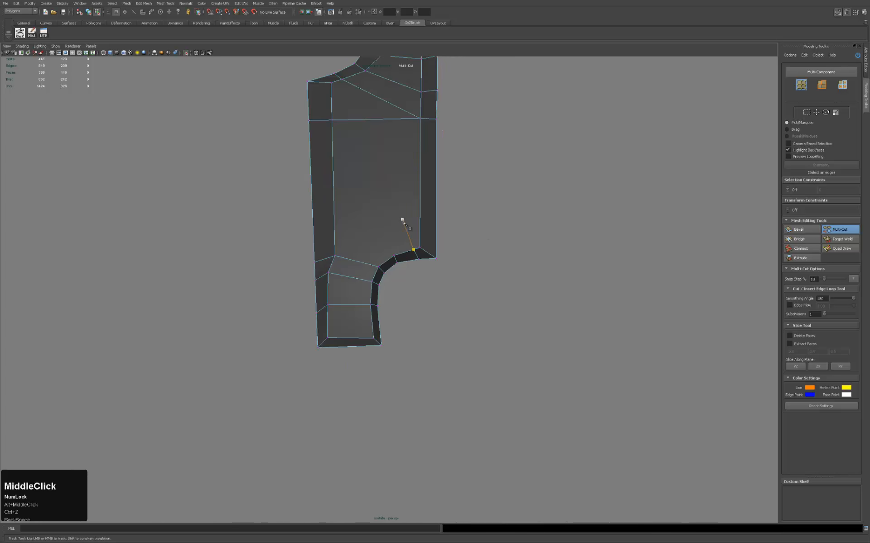
Insert an edge loop across each side border a little above the lower notch.
click(394, 256)
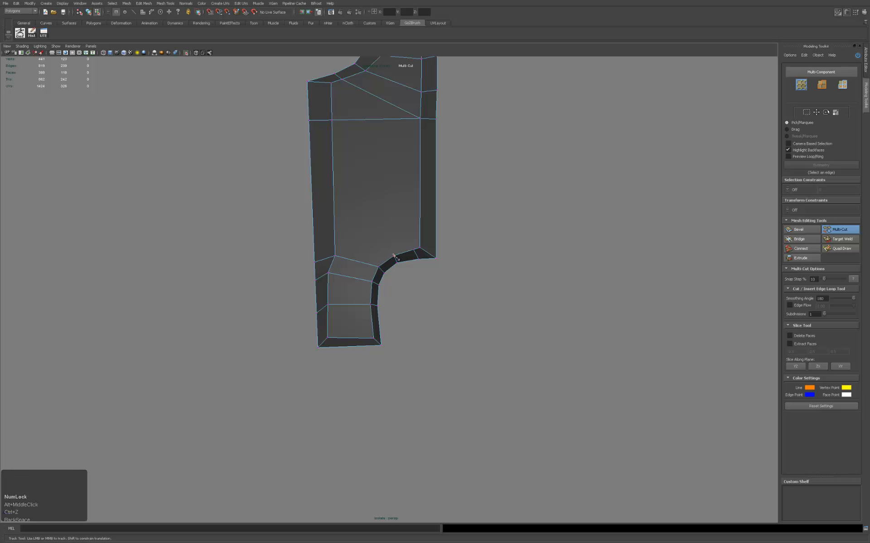
ctrl+click(421, 213)
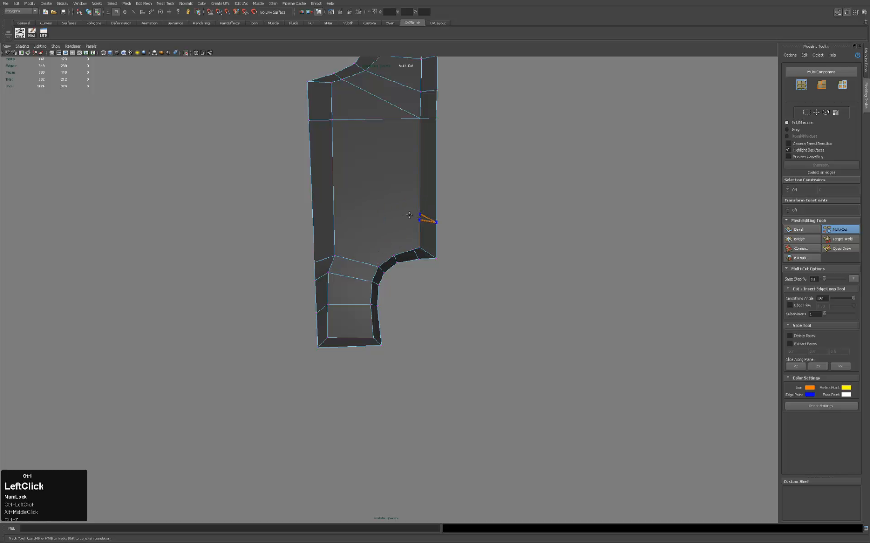
double_click(333, 213)
Cut edges around the lower notch from its arc vertices through the panel face, joining them to both side borders.
click(393, 255)
click(372, 234)
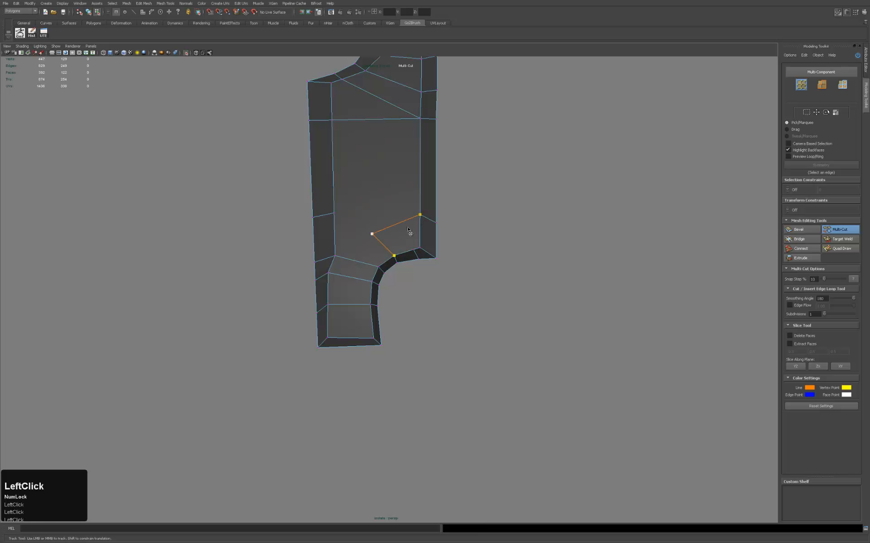
key(Return)
click(414, 250)
click(400, 223)
key(Return)
click(366, 236)
click(335, 256)
key(Return)
Move the new inner vertex beside the lower notch down closer to the arc.
key(1)
key(1)
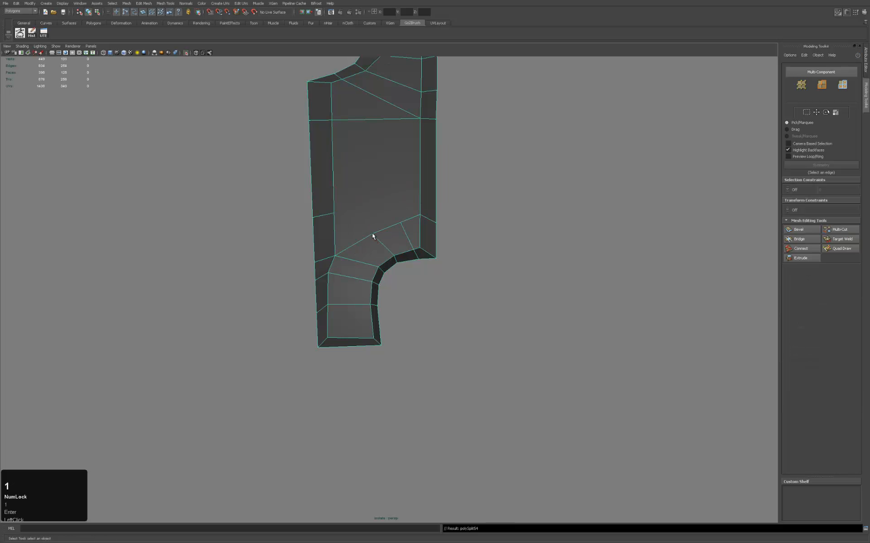
click(373, 235)
key(w)
drag(372, 213, 372, 225)
Cut an edge from the remaining inner vertex above the notch to the loop vertex on the opposite border.
key(alt+c)
click(333, 213)
key(Return)
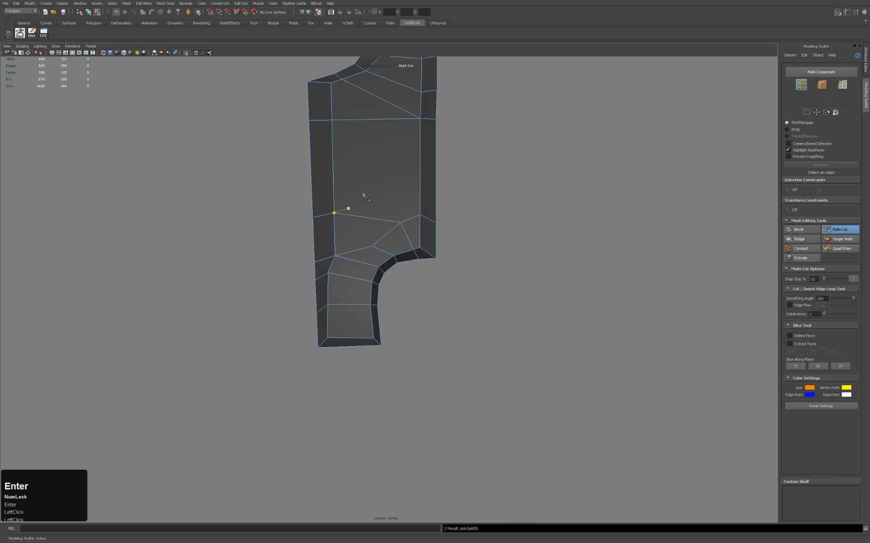
Delete the diagonal edge between the upper arc and the long straight border.
alt+right_drag(506, 185, 394, 192)
mouse_move(379, 194)
alt+mouse_down()
mouse_move(370, 208)
mouse_move(393, 208)
mouse_move(390, 199)
alt+mouse_up()
alt+middle_drag(386, 164, 375, 211)
alt+drag(375, 210, 375, 204)
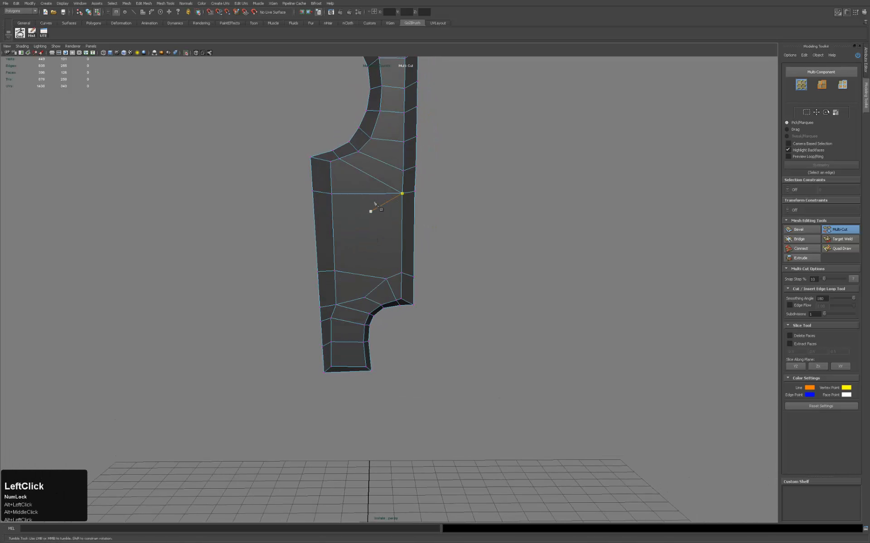
key(q)
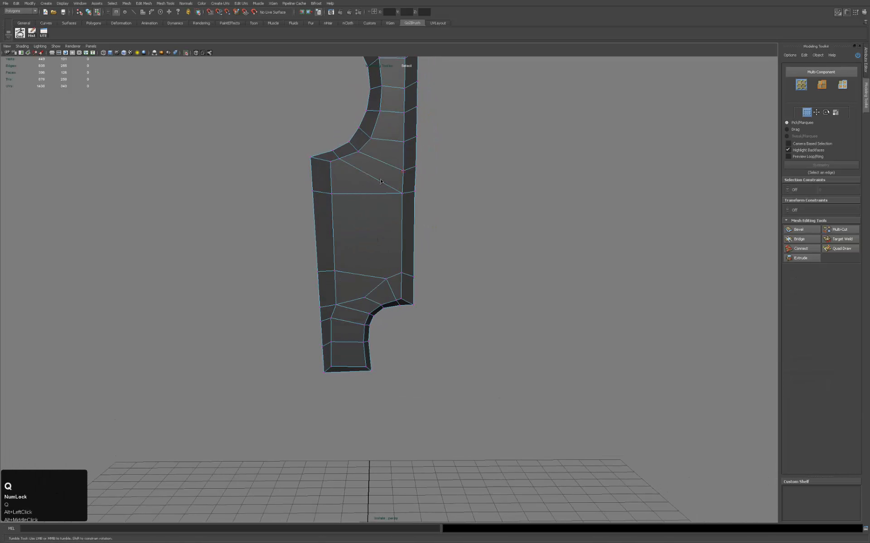
key(2)
click(380, 185)
key(Delete)
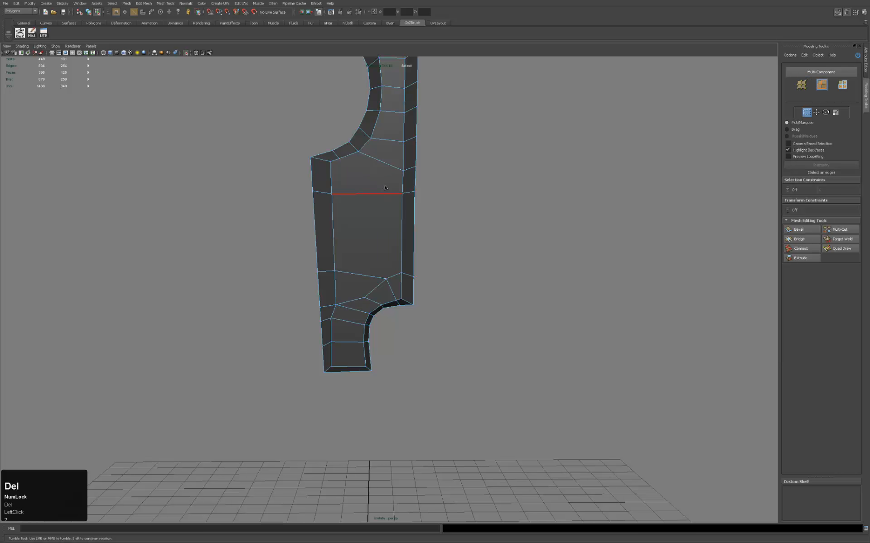
Cut an edge from the upper arc's vertex through the horizontal edge to the inner vertex above the lower notch.
key(alt+c)
click(339, 159)
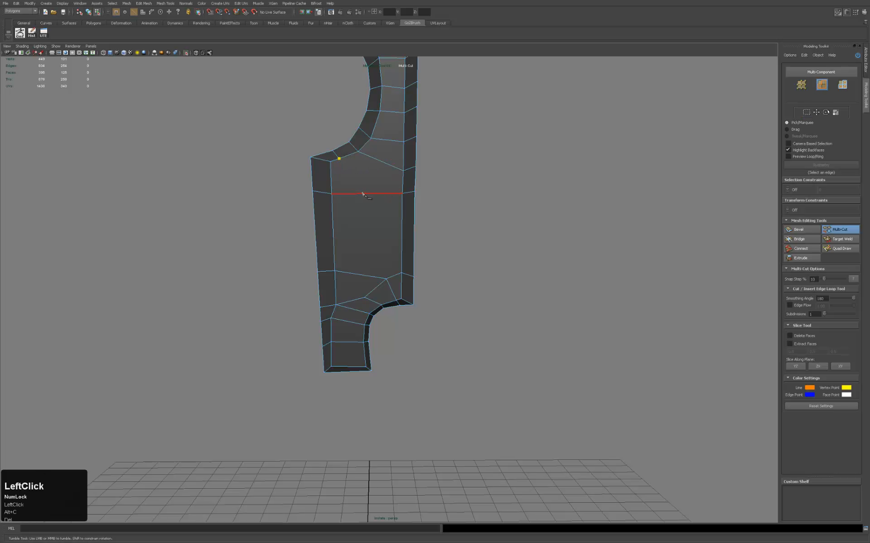
click(386, 279)
key(Return)
alt+drag(504, 238, 475, 222)
alt+middle_drag(476, 222, 468, 203)
alt+right_drag(468, 203, 460, 194)
alt+drag(460, 194, 332, 190)
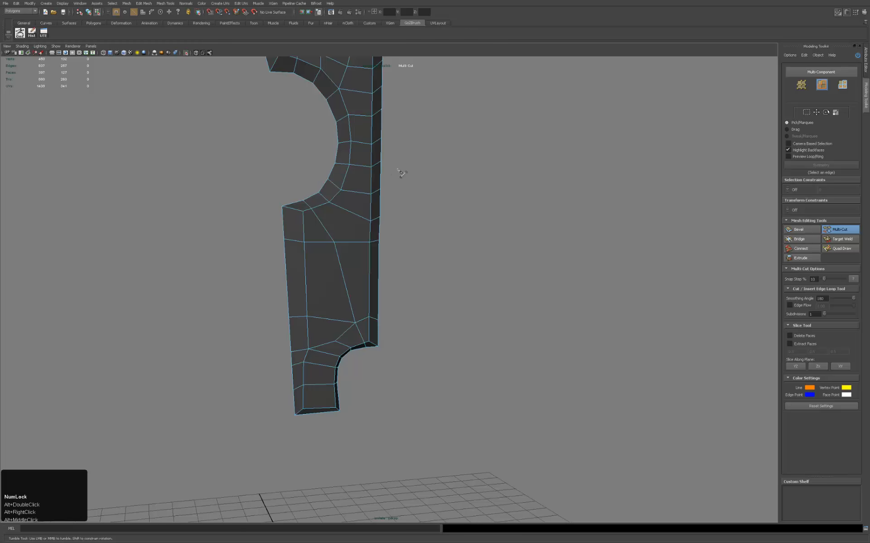
alt+middle_drag(402, 174, 445, 184)
alt+drag(445, 184, 375, 227)
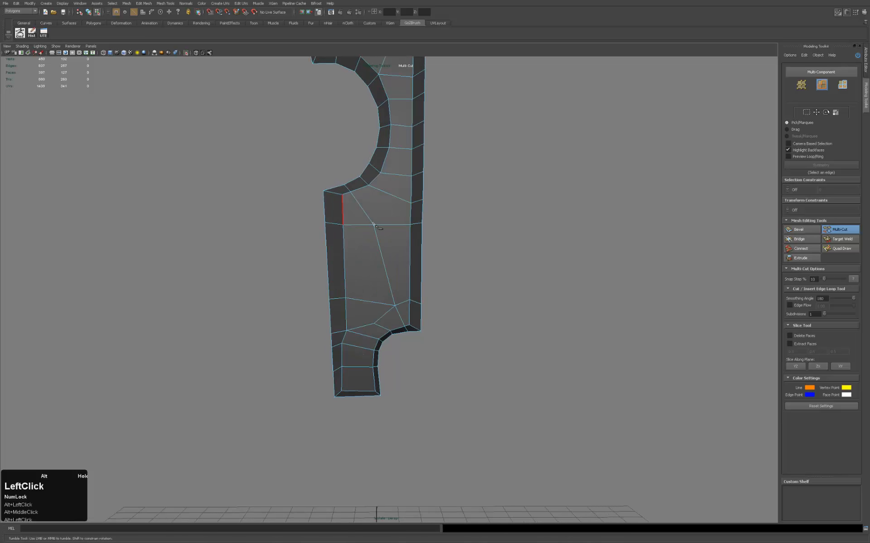
Flatten the vertex row above the lower notch into a level line and move it slightly down.
key(q)
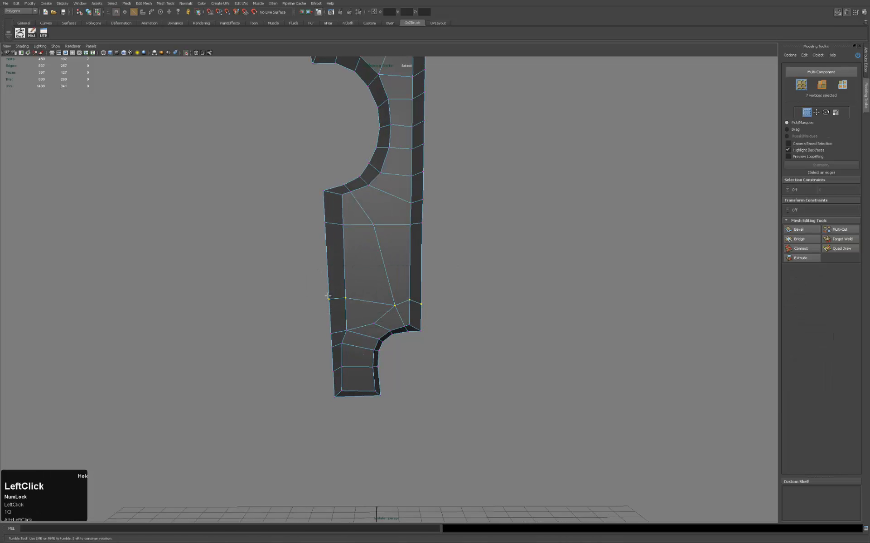
key(r)
drag(377, 277, 360, 415)
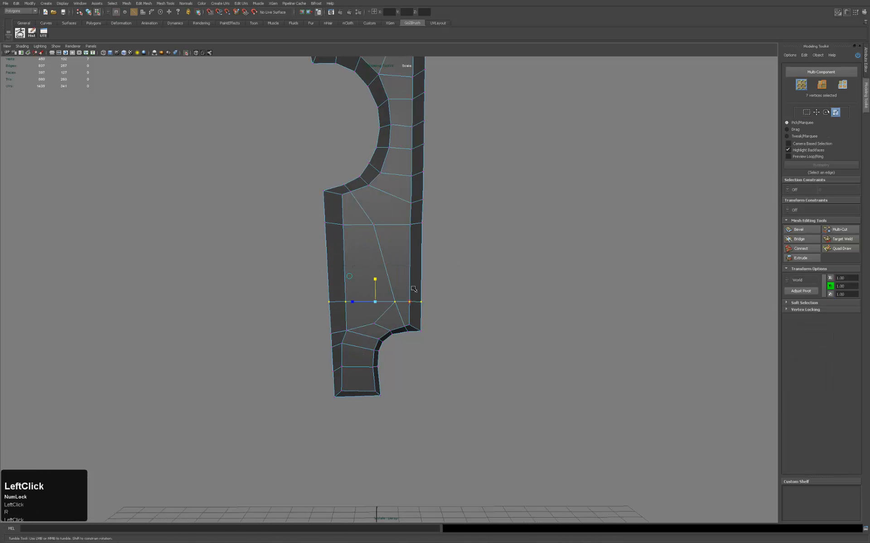
key(w)
drag(376, 280, 376, 289)
Try to align the two extra vertices on the lower notch's arc by scaling them together.
alt+middle_drag(417, 267, 377, 192)
alt+right_drag(376, 191, 374, 243)
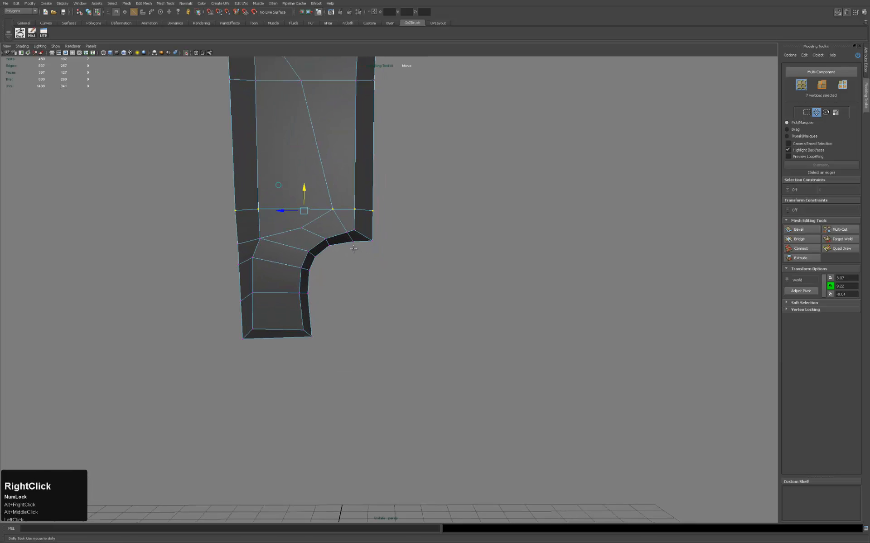
key(F2)
click(344, 238)
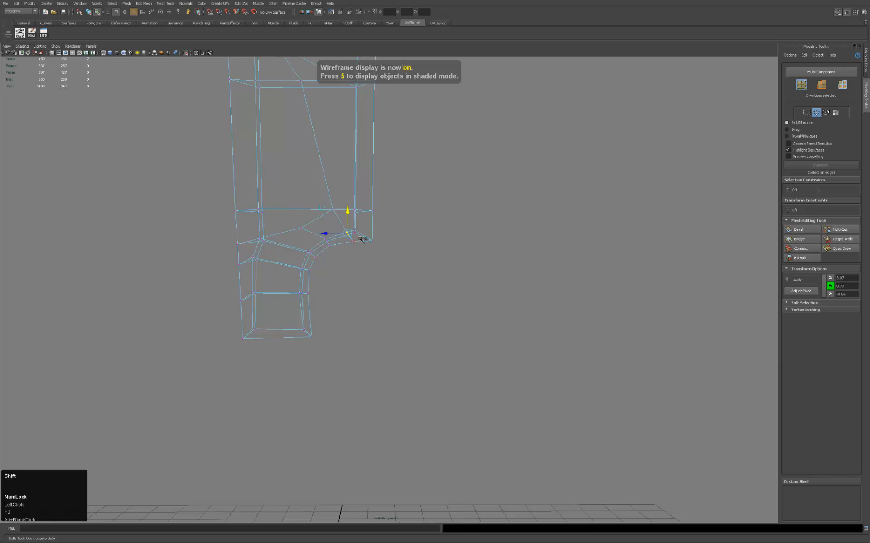
shift+click(360, 240)
key(r)
click(329, 237)
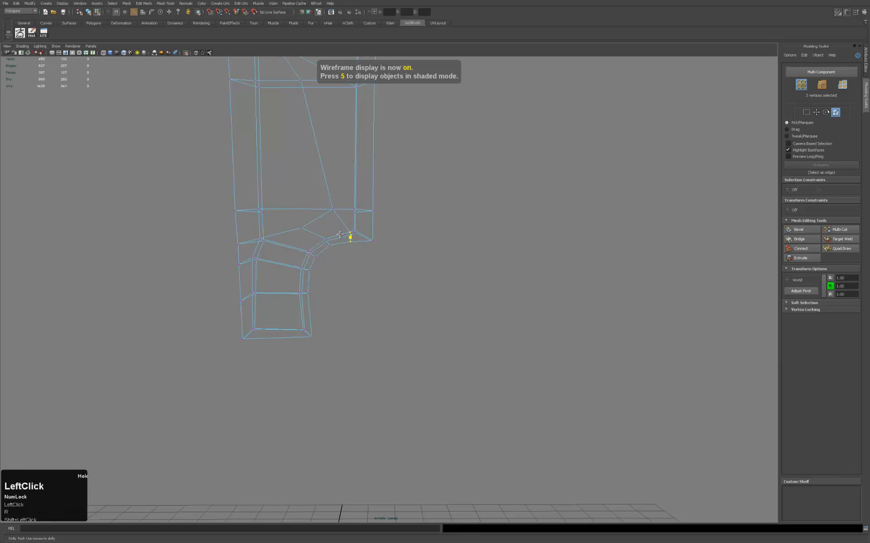
key(ctrl+z)
key(F2)
key(5)
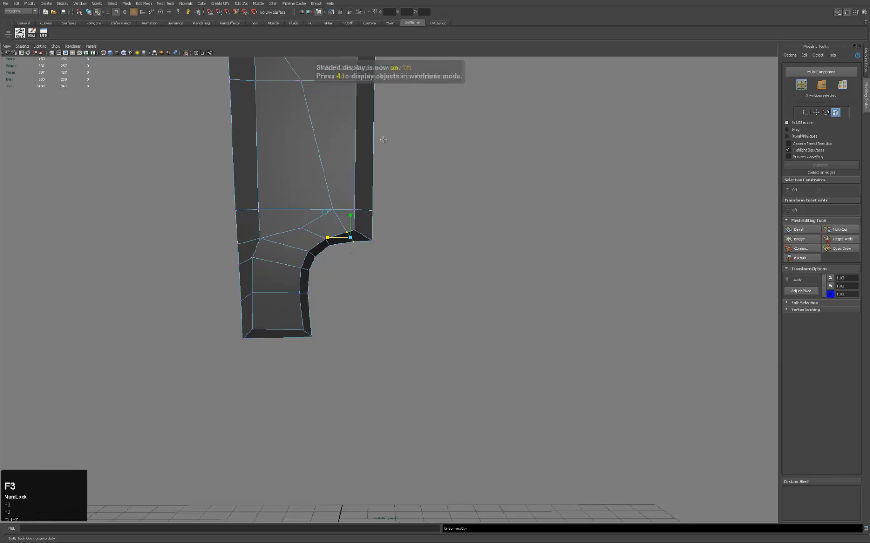
Merge the paired vertices on the straight side opposite the lower notch, collapsing the levelled row into the edge row below it.
alt+right_drag(350, 180, 333, 181)
mouse_move(333, 181)
alt+middle_down()
mouse_move(358, 167)
mouse_move(379, 135)
alt+middle_up()
alt+right_drag(439, 188, 480, 193)
alt+middle_drag(366, 182, 381, 161)
alt+drag(317, 249, 269, 281)
key(c)
drag(313, 224, 305, 270)
key(4)
key(c)
key(c)
alt+drag(365, 252, 346, 246)
key(5)
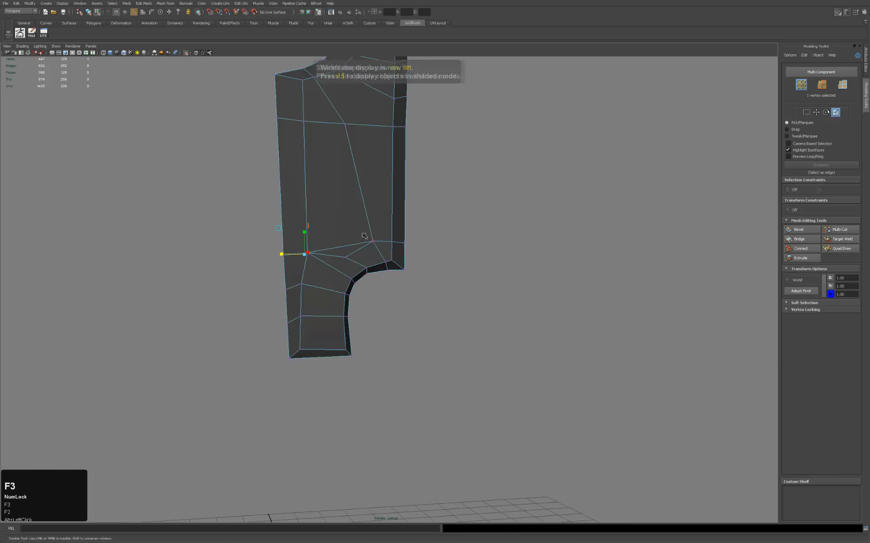
Target-weld the inner vertex above the lower notch into the vertex at the lower end of the long diagonal edge.
click(347, 263)
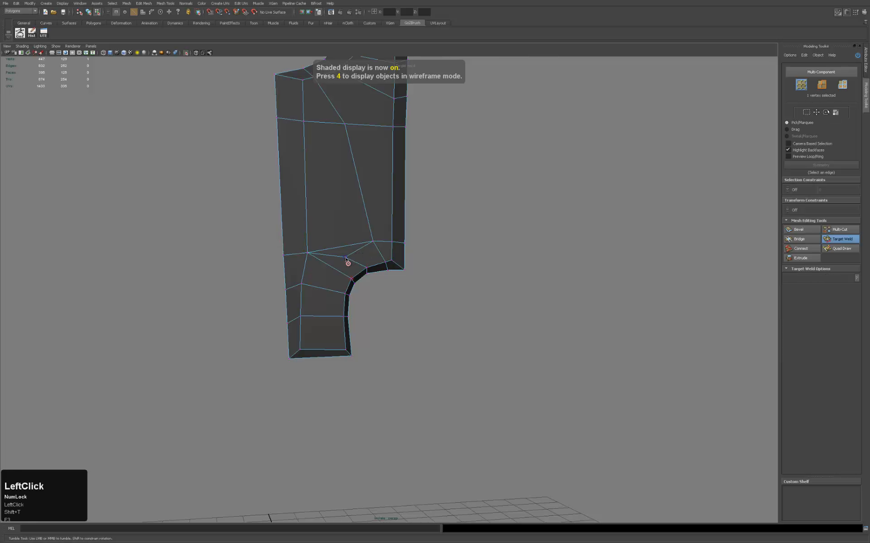
key(ctrl+z)
drag(346, 257, 367, 243)
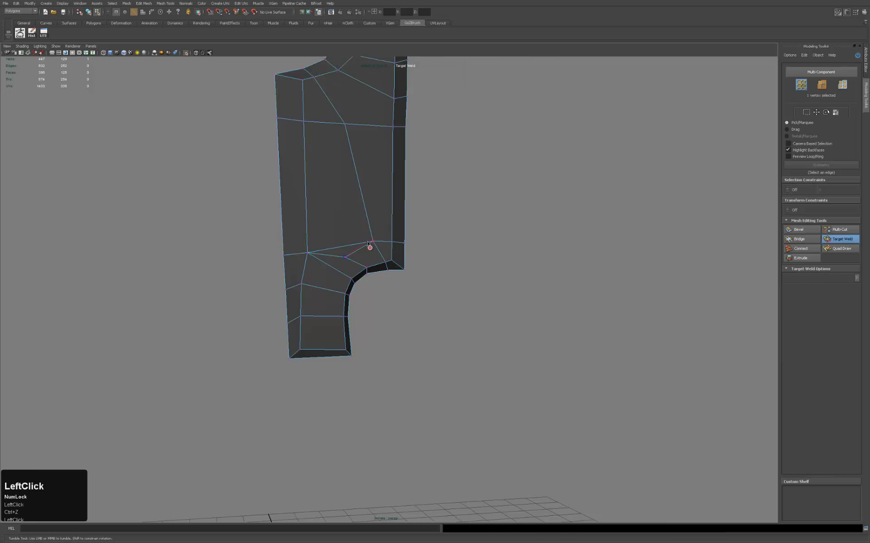
Try to target-weld the extra vertex on the lower notch's arc into its neighbouring arc vertex.
alt+right_drag(454, 216, 386, 231)
alt+drag(386, 231, 380, 206)
alt+middle_drag(380, 206, 376, 175)
drag(384, 237, 375, 240)
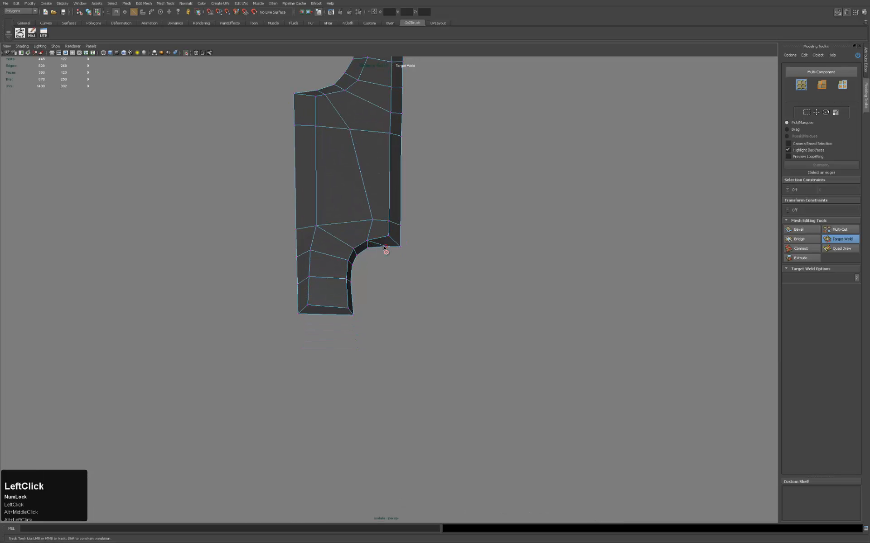
key(ctrl+z)
click(376, 243)
key(ctrl+z)
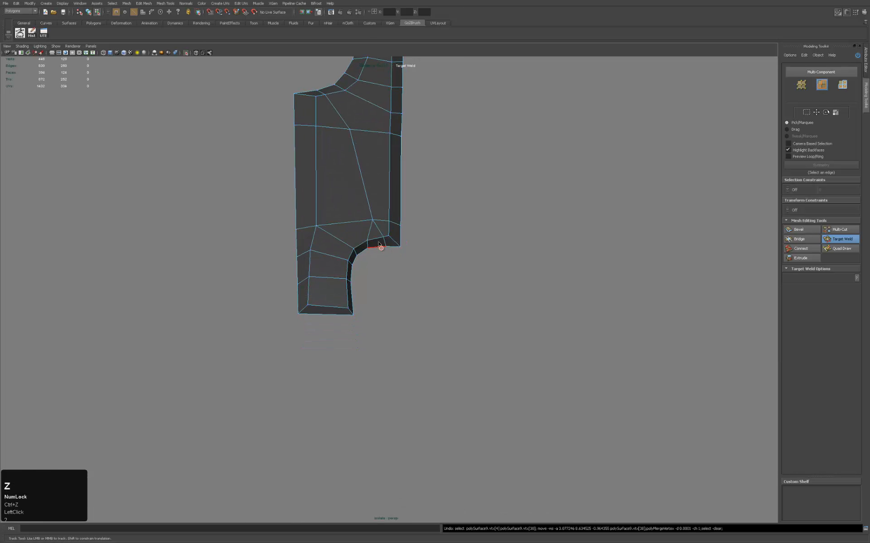
Merge the extra vertices on the lower notch's arc with their neighbours, on both the front face and the rim.
key(q)
click(378, 241)
key(c)
click(368, 241)
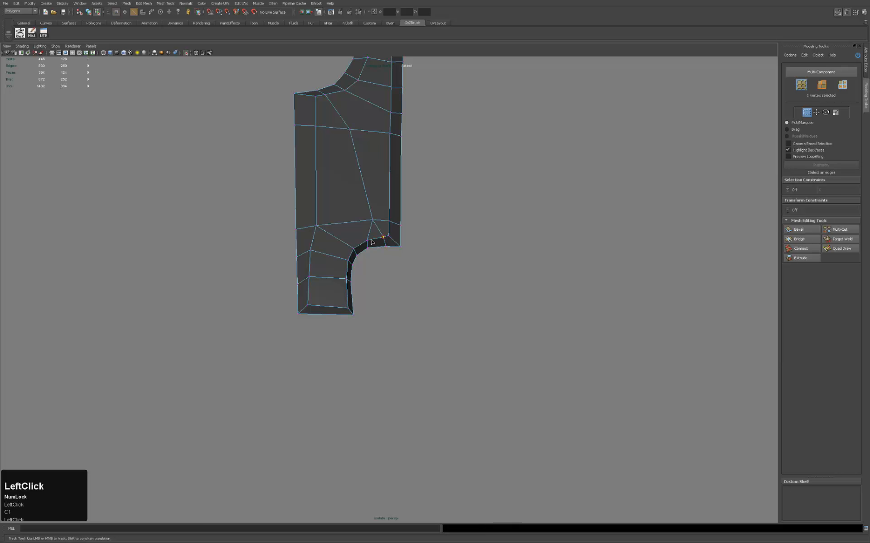
shift+click(383, 238)
key(c)
click(369, 247)
shift+click(385, 248)
key(c)
Merge the matching pair of arc vertices at the lower notch on the back face.
alt+drag(379, 250, 315, 262)
click(402, 241)
shift+click(419, 245)
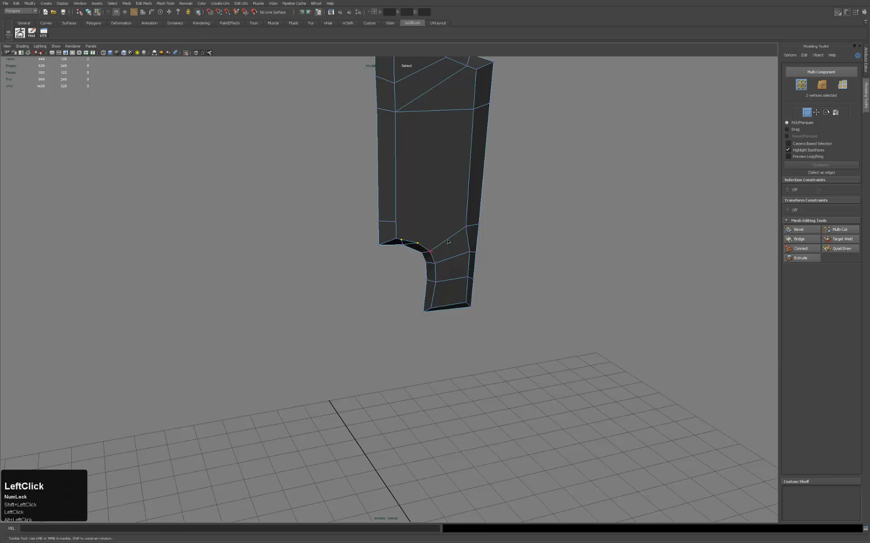
key(c)
Select all faces on one side of the mesh's thickness centre line in the top view.
alt+right_drag(393, 232, 339, 216)
alt+drag(339, 216, 467, 203)
alt+middle_drag(400, 173, 411, 226)
alt+drag(407, 234, 465, 198)
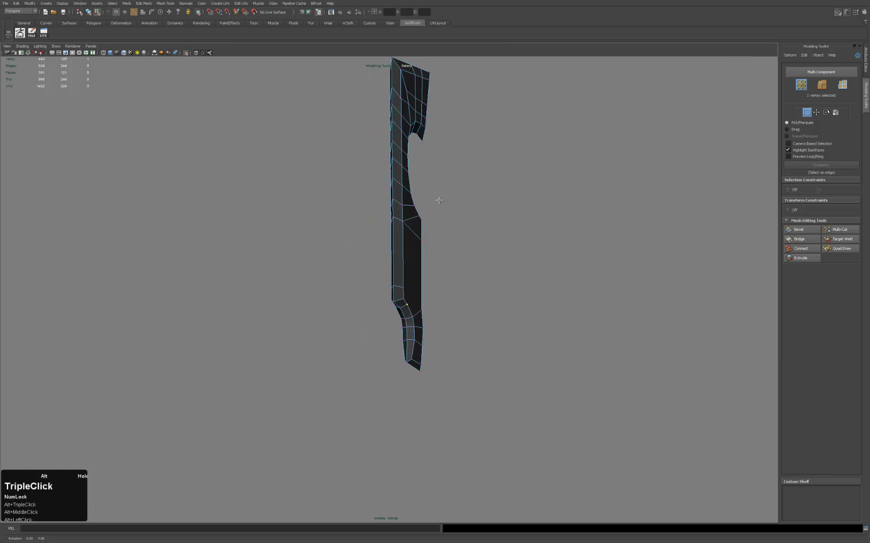
alt+right_drag(465, 197, 335, 208)
alt+drag(336, 208, 343, 192)
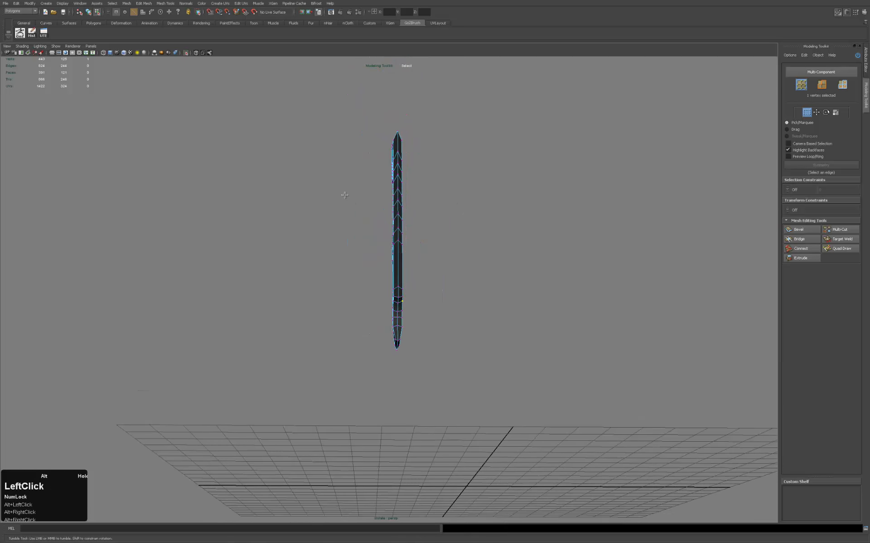
key(space)
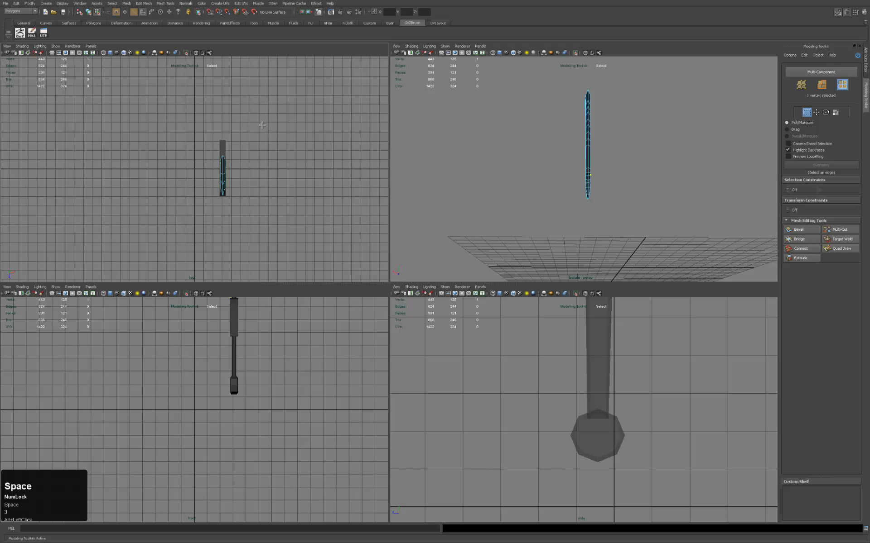
key(3)
key(3)
drag(251, 126, 223, 252)
Try deleting the selected half of the mesh and check the remaining side in perspective.
key(Delete)
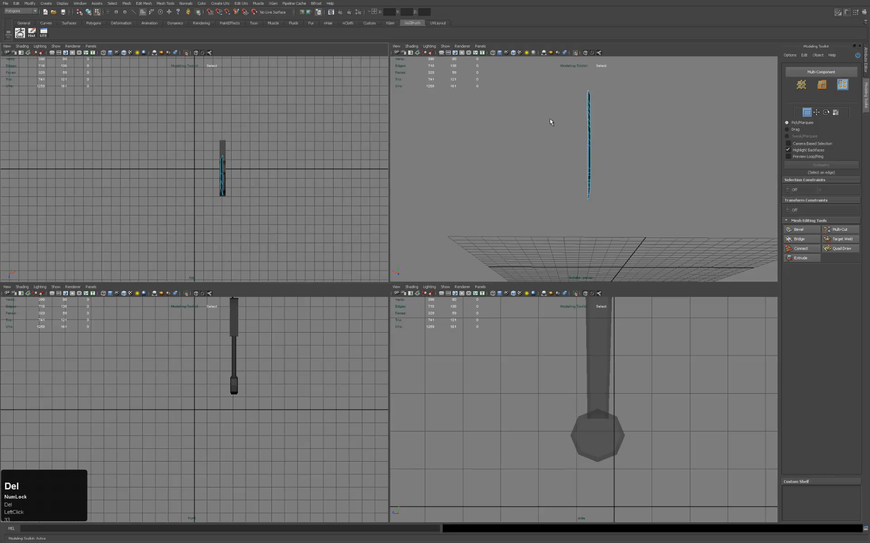
key(space)
alt+drag(556, 129, 485, 185)
key(ctrl+z)
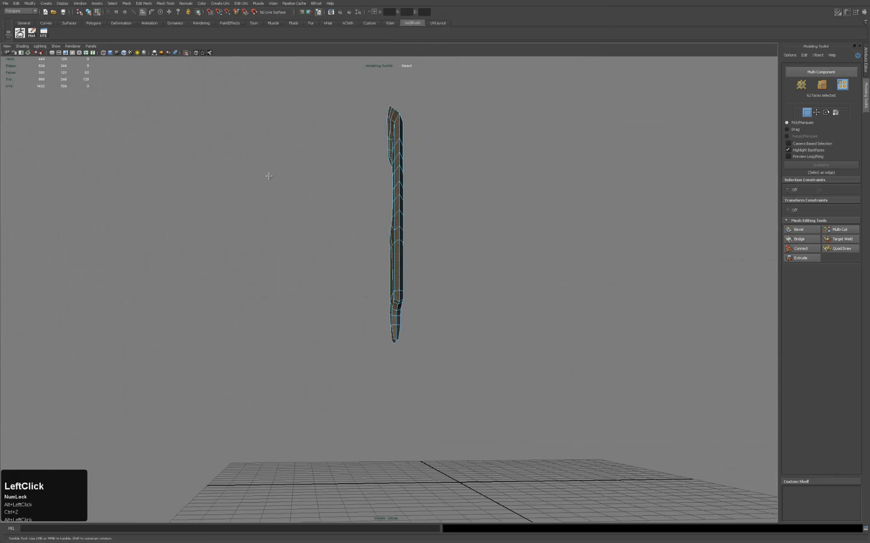
Invert the face selection and delete the opposite half of the mesh.
click(16, 3)
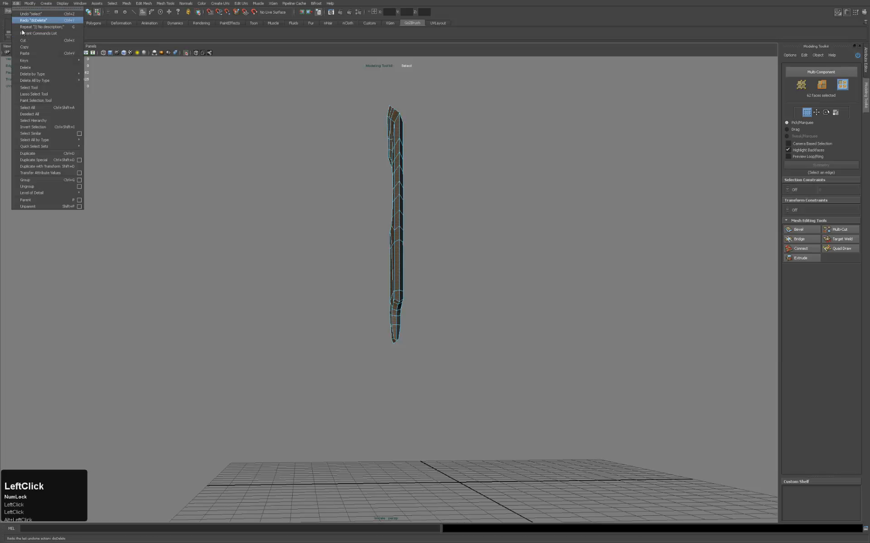
click(54, 127)
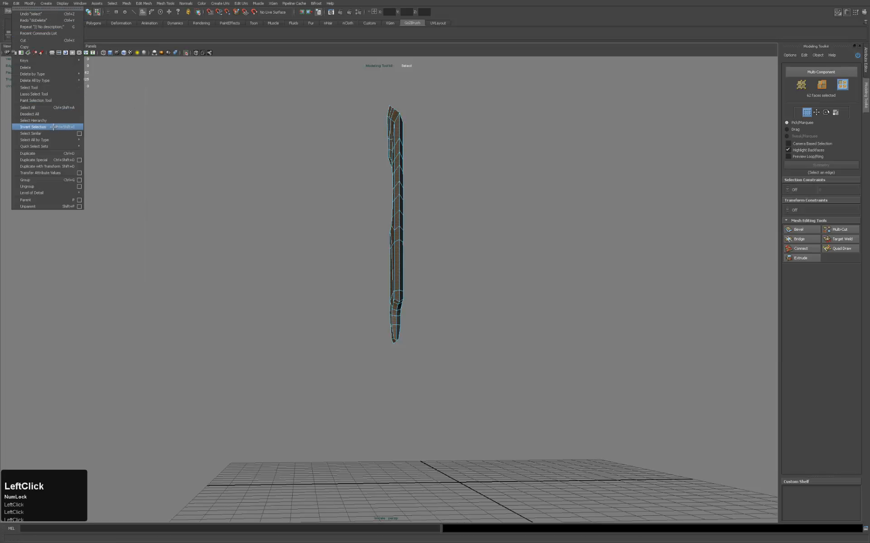
alt+drag(431, 208, 355, 165)
Select the open border vertices along the centre line in the top view and scale them flat along X.
key(space)
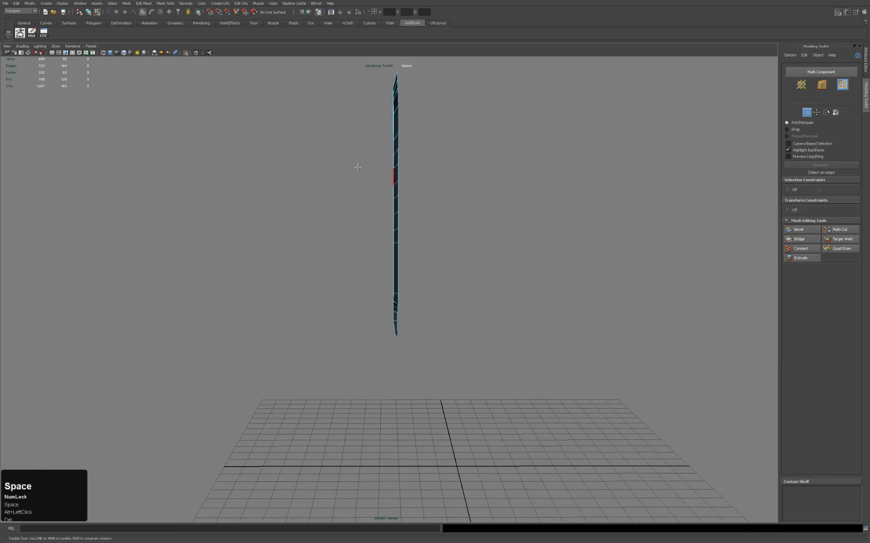
key(space)
key(1)
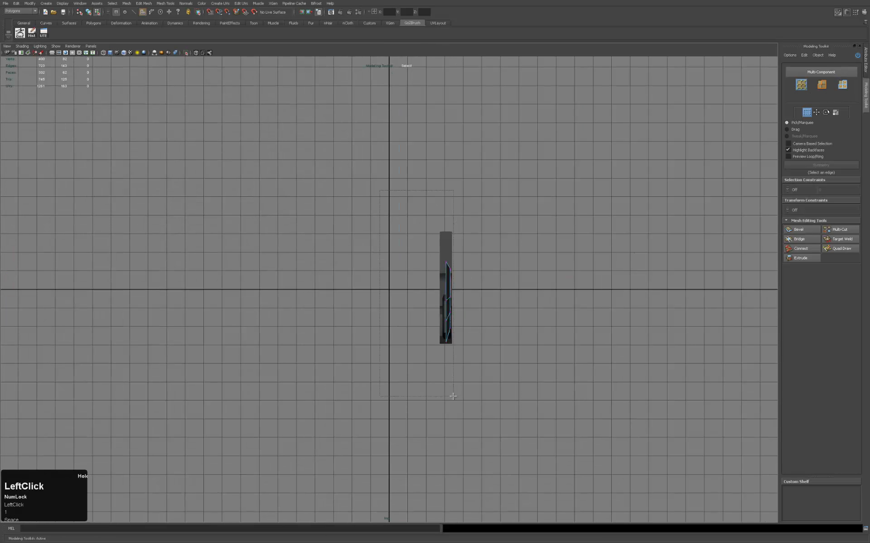
key(f)
key(r)
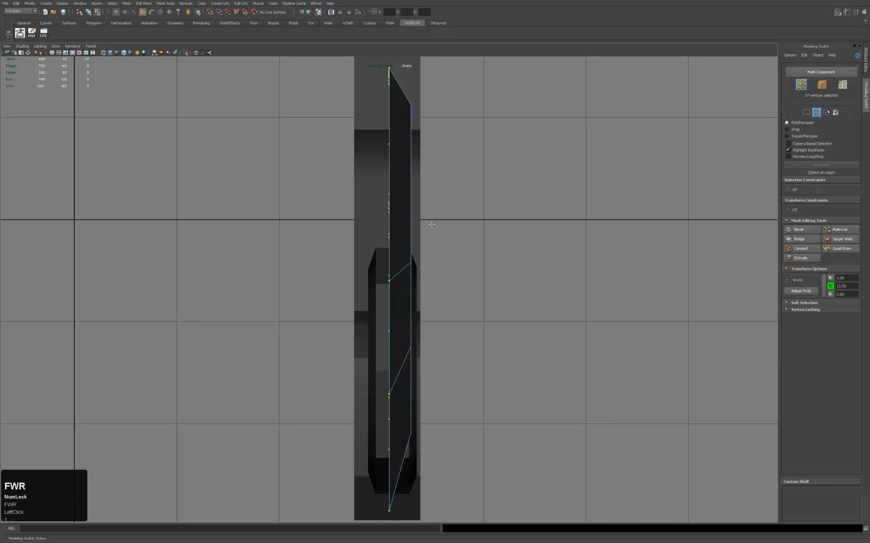
alt+middle_drag(407, 238, 405, 232)
click(409, 219)
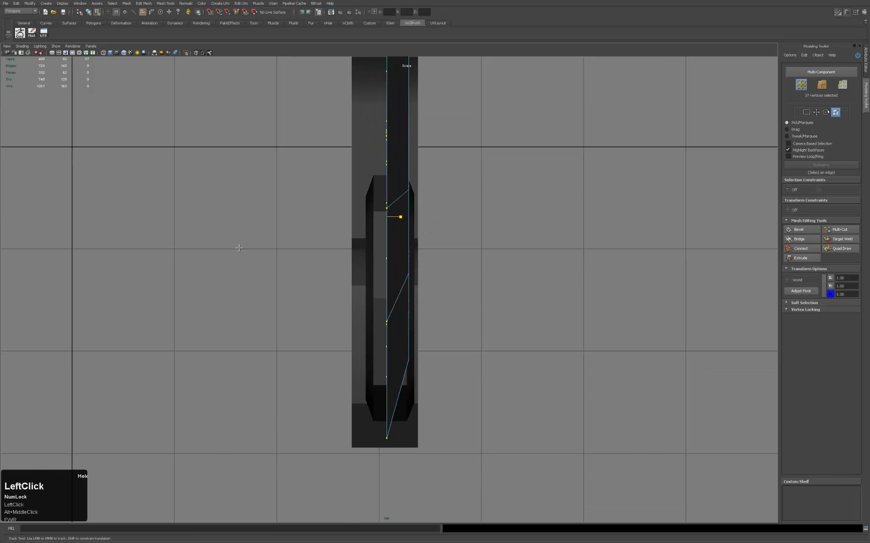
Return to the perspective view and switch the half mesh to object mode with the Move tool active.
key(space)
key(space)
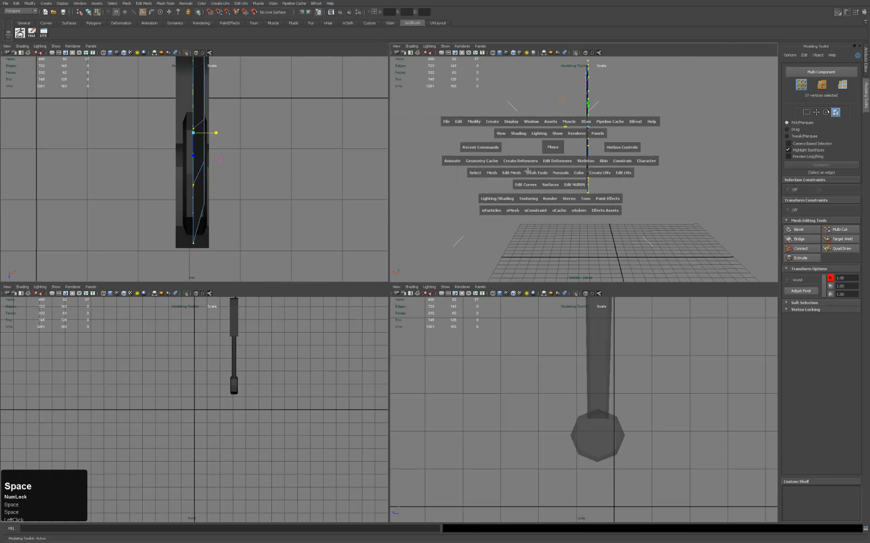
alt+drag(448, 202, 433, 220)
alt+middle_drag(434, 220, 441, 229)
alt+drag(440, 230, 437, 204)
right_drag(437, 204, 422, 190)
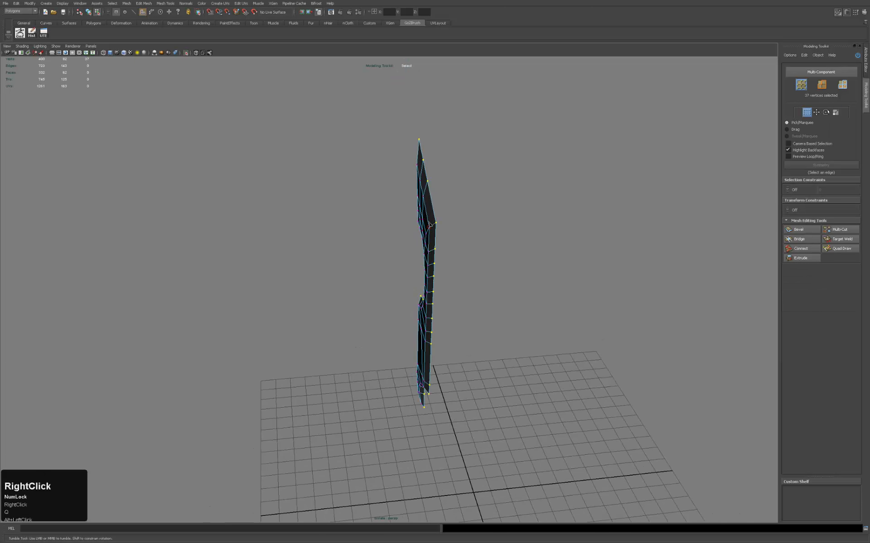
click(437, 197)
key(w)
alt+drag(437, 197, 419, 214)
Snap the half mesh's pivot to a vertex on its flattened open border.
key(d+v)
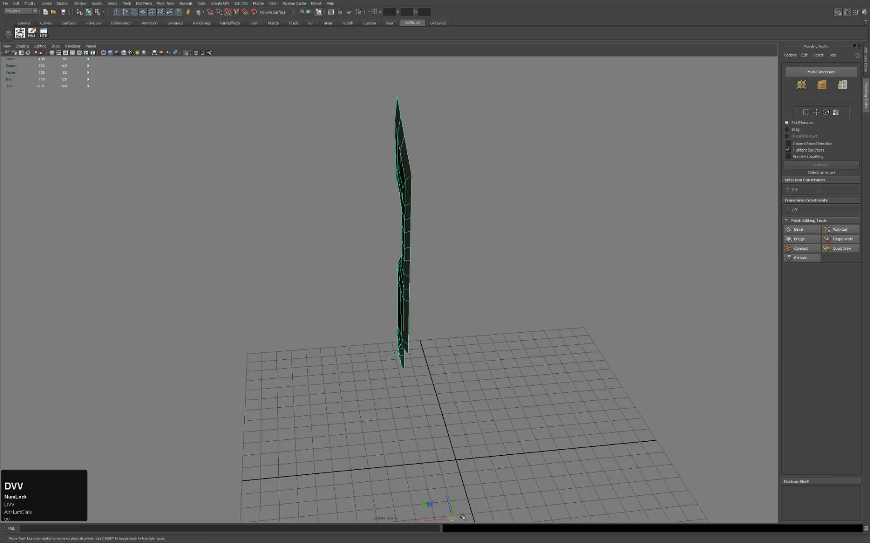
drag(454, 519, 444, 458)
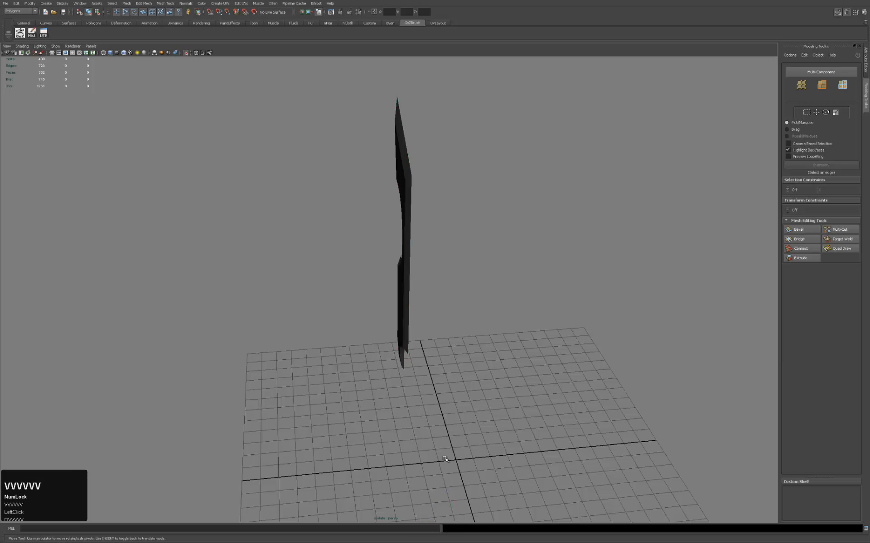
click(400, 313)
key(d)
key(v)
drag(453, 517, 418, 379)
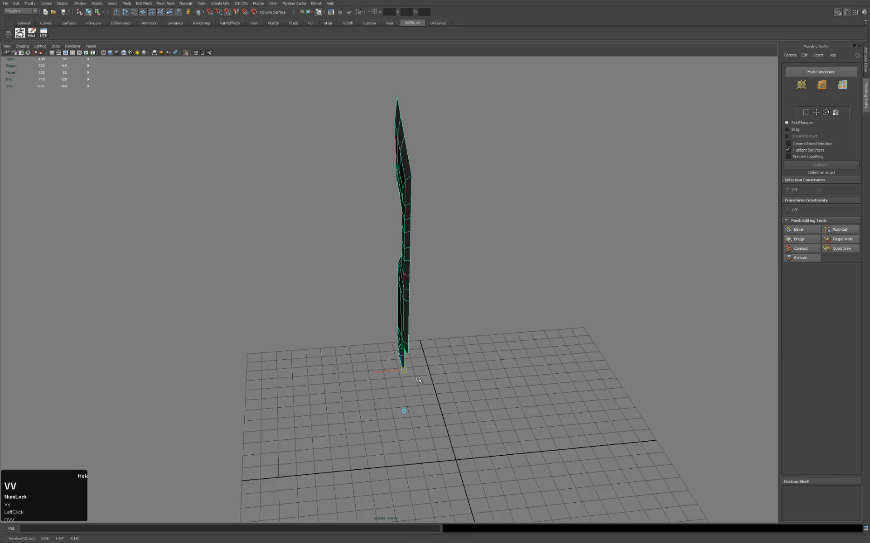
drag(410, 260, 410, 260)
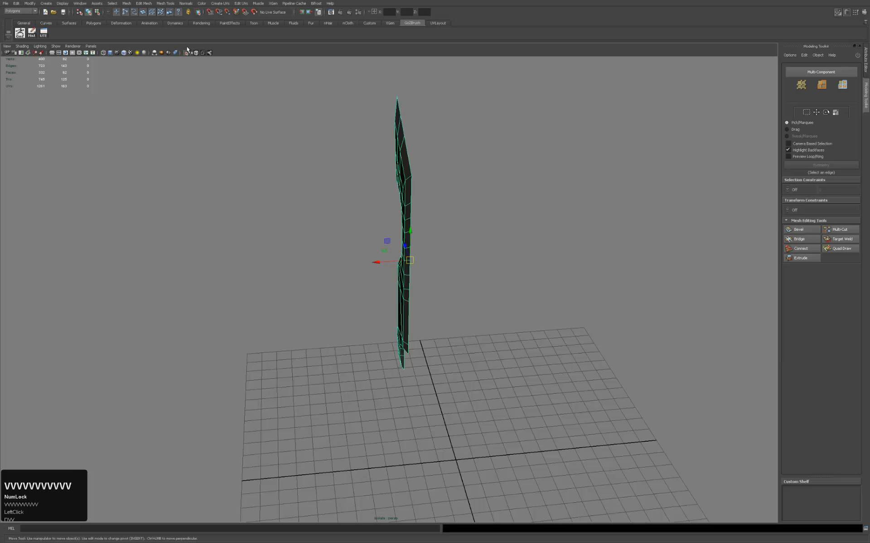
Mirror the half mesh in the -X direction with Merge with the original and Merge vertices enabled, and reselect the complete mesh.
click(127, 4)
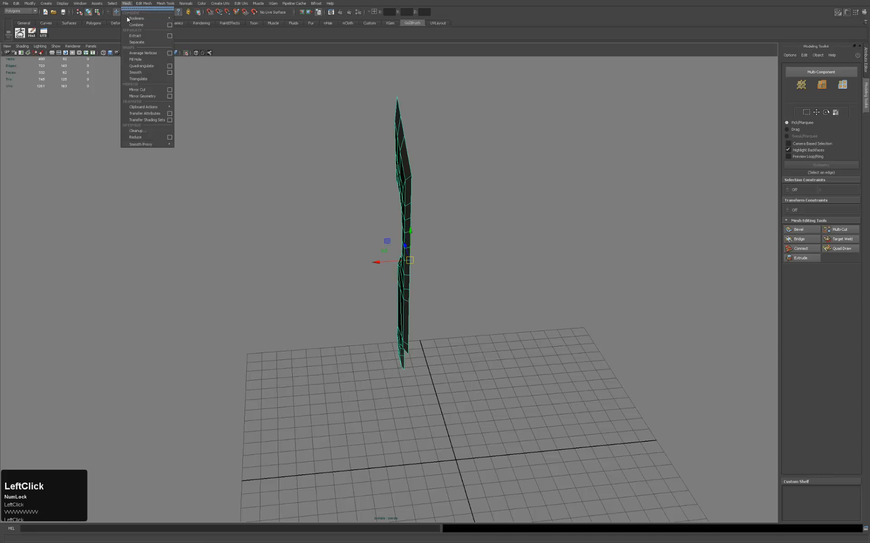
click(170, 97)
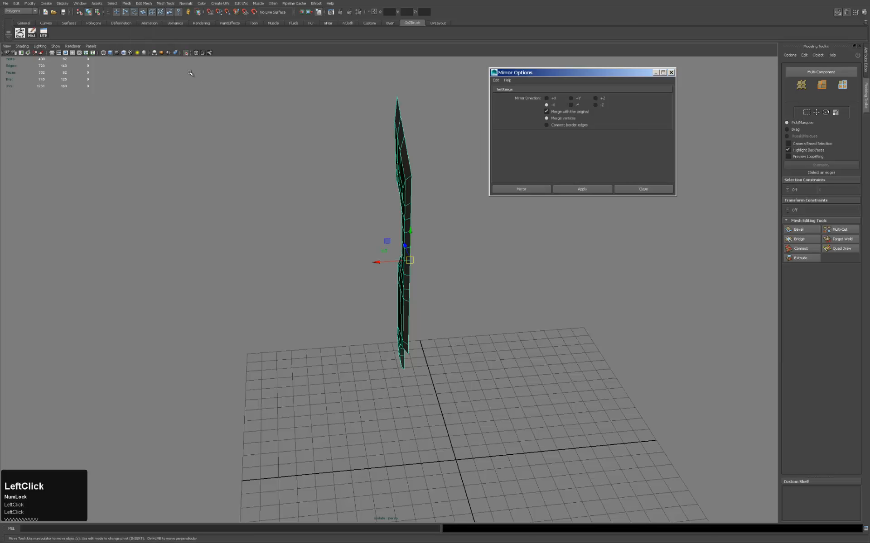
click(565, 189)
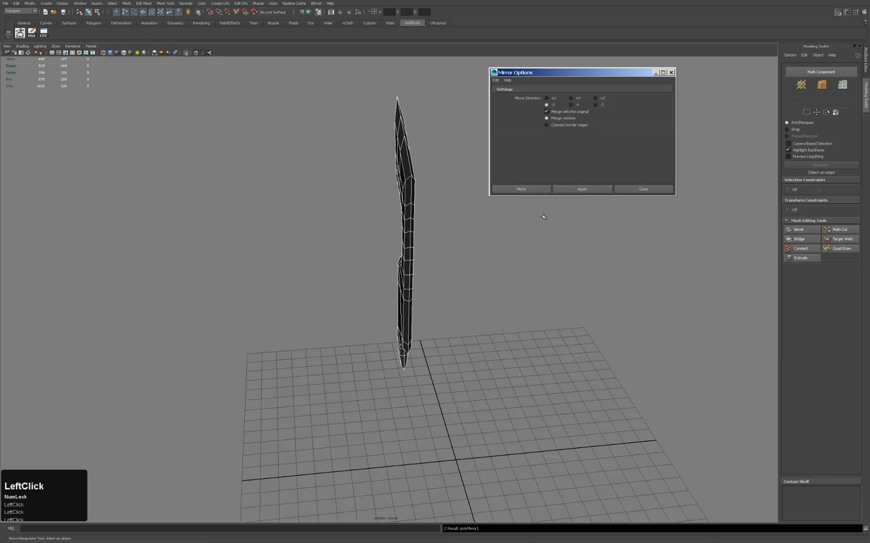
click(634, 192)
alt+drag(437, 206, 535, 224)
click(530, 226)
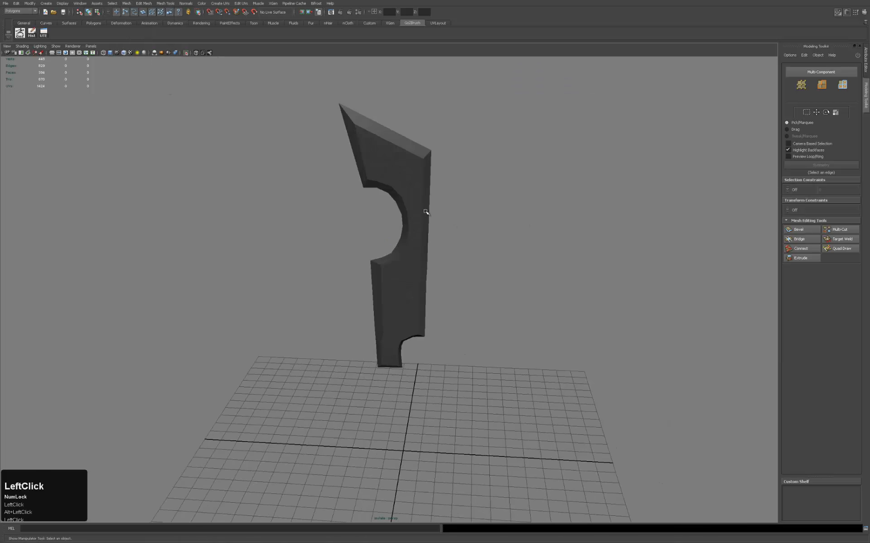
click(413, 219)
alt+drag(460, 222, 384, 210)
alt+middle_drag(384, 210, 390, 280)
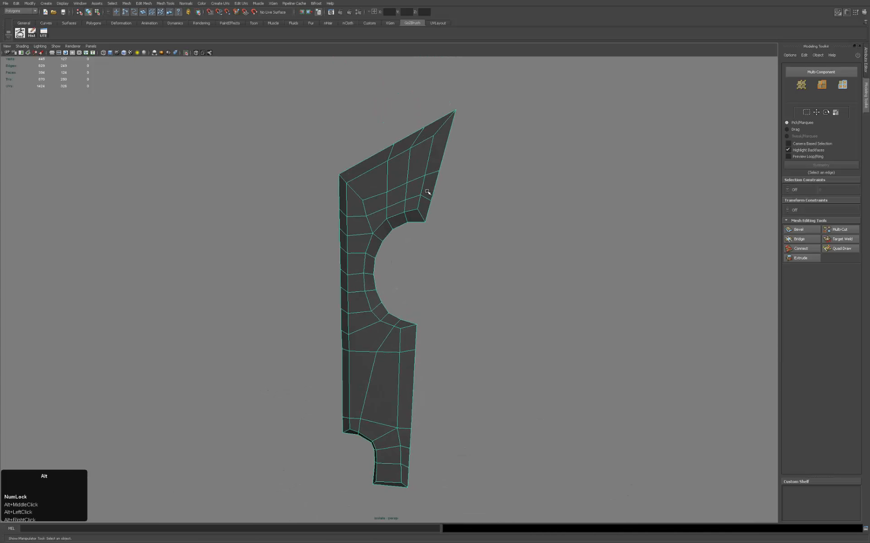
Preview the mirrored mesh with smoothing and examine its shape from the front and back.
alt+middle_drag(427, 192, 460, 166)
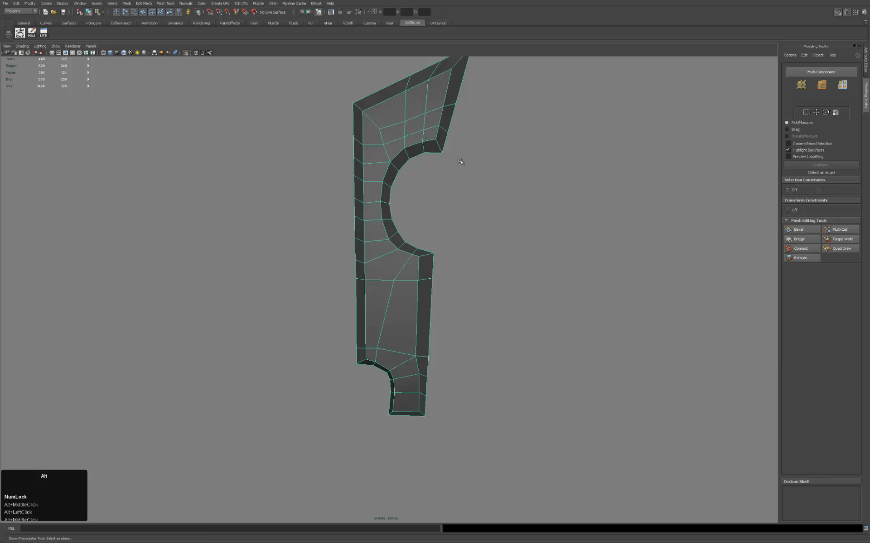
alt+middle_drag(465, 112, 460, 146)
key(3)
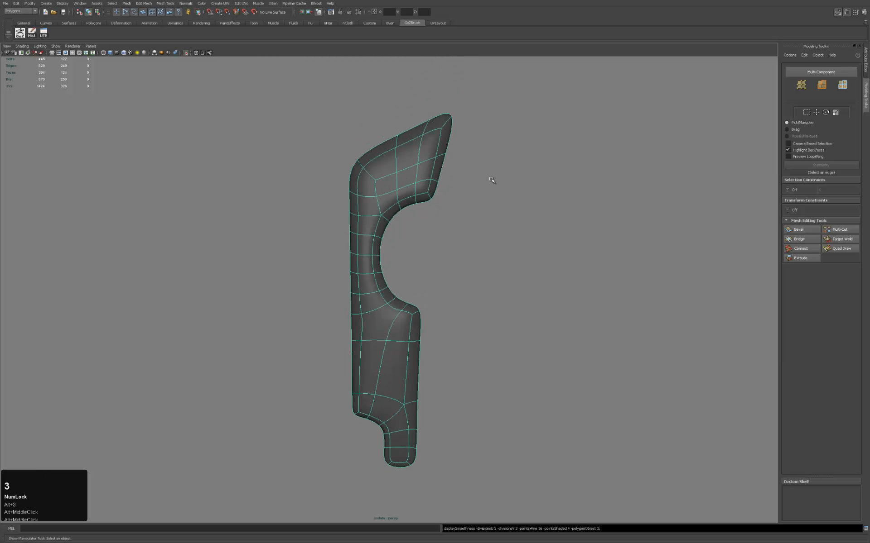
click(487, 223)
alt+drag(486, 223, 405, 200)
alt+middle_drag(405, 200, 358, 247)
alt+right_drag(553, 207, 592, 177)
click(376, 178)
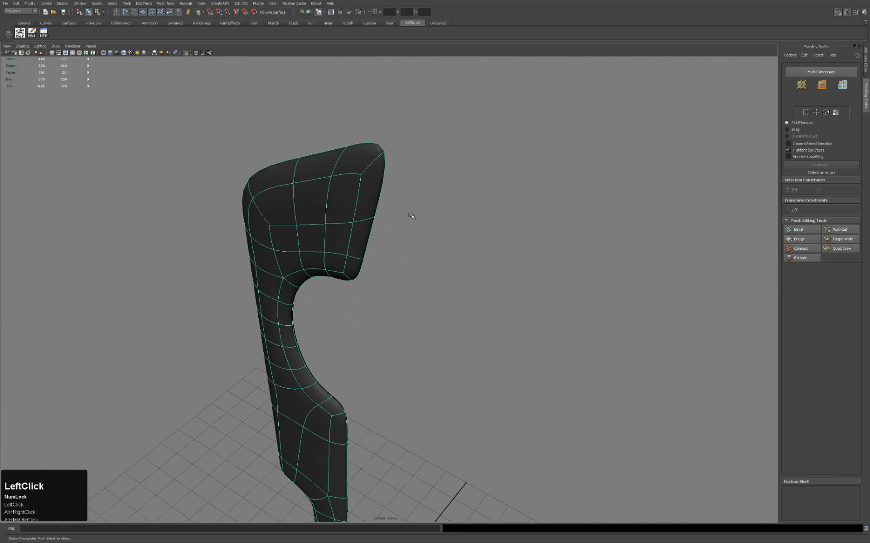
alt+middle_drag(412, 216, 443, 164)
alt+right_drag(423, 185, 429, 185)
Turn off the smooth preview and examine the unsmoothed mesh from several angles.
key(alt+1)
alt+drag(380, 221, 420, 232)
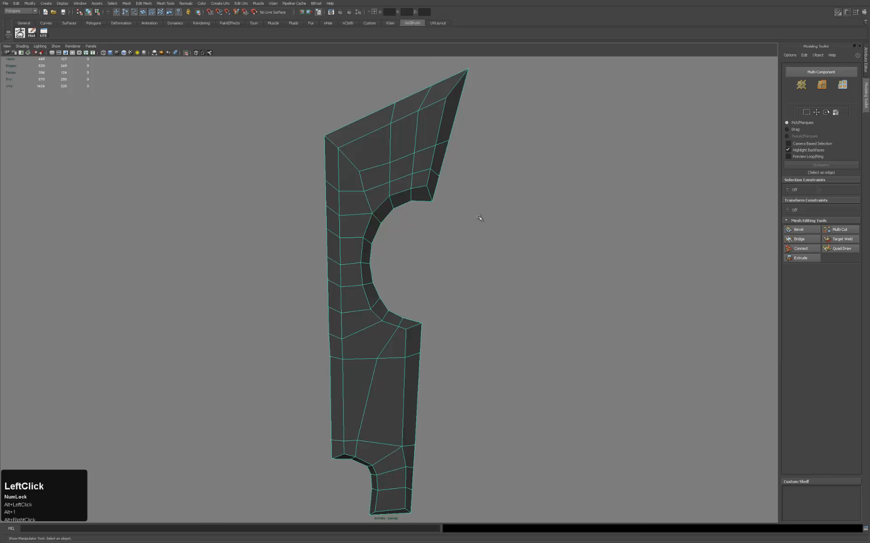
alt+middle_drag(420, 213, 466, 175)
alt+right_drag(466, 175, 363, 140)
alt+middle_drag(363, 140, 364, 190)
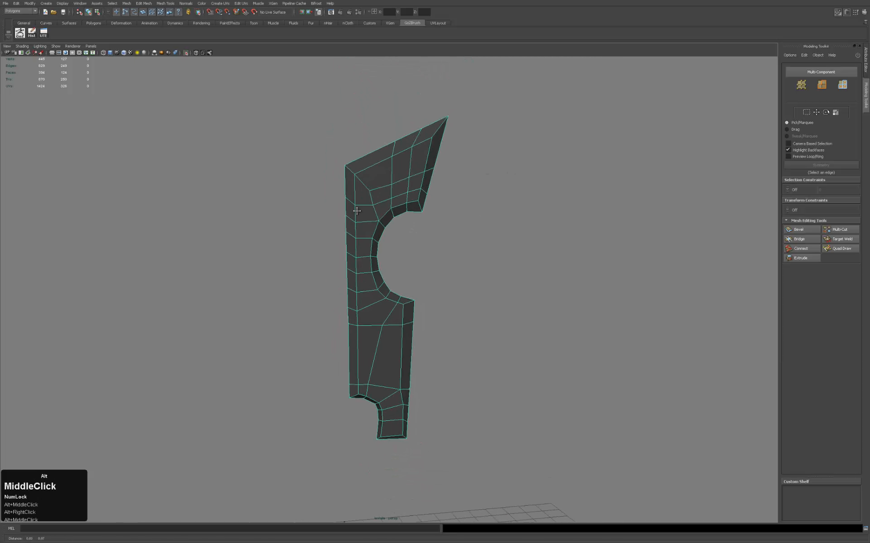
alt+drag(365, 190, 415, 226)
alt+middle_drag(388, 221, 345, 177)
alt+drag(392, 221, 341, 210)
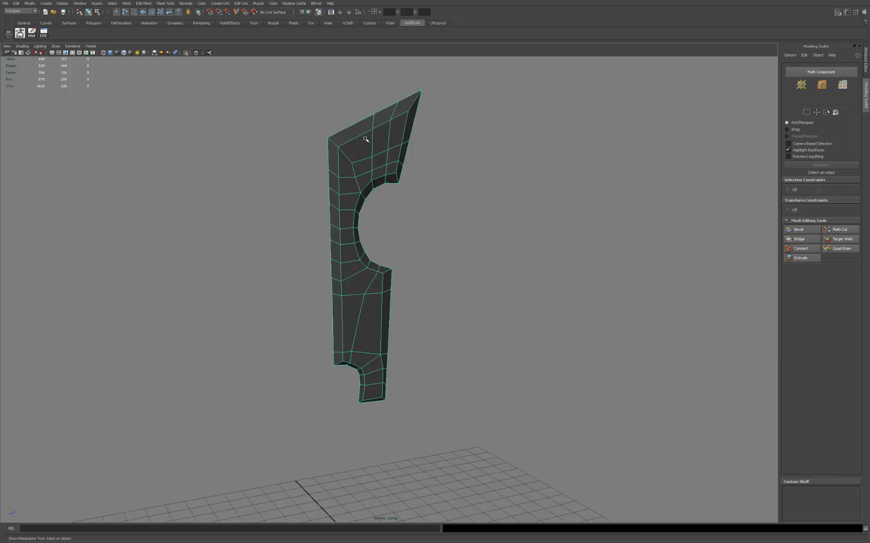
Select the patch of faces between the mesh's upper corner and the large notch and reverse their normals.
alt+middle_drag(363, 137, 360, 194)
alt+drag(360, 195, 365, 198)
key(3)
key(q)
click(364, 200)
shift+click(355, 218)
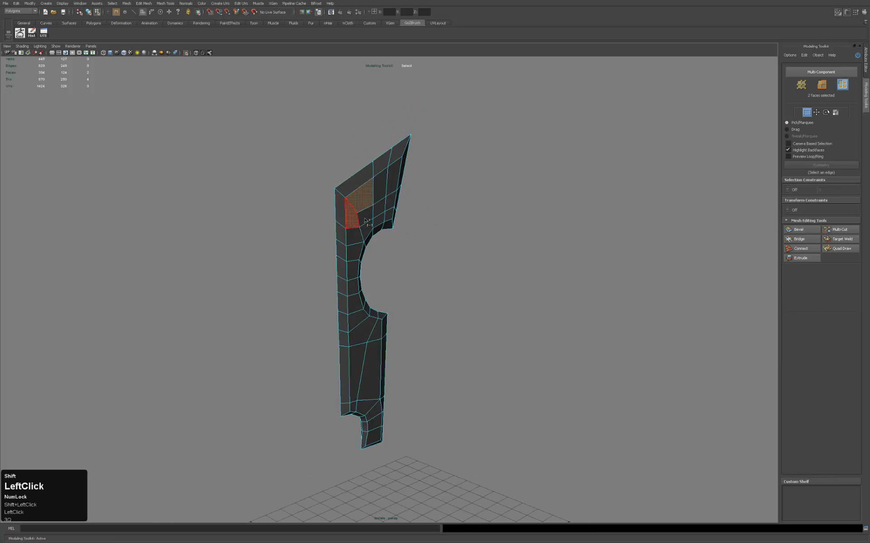
shift+double_click(357, 235)
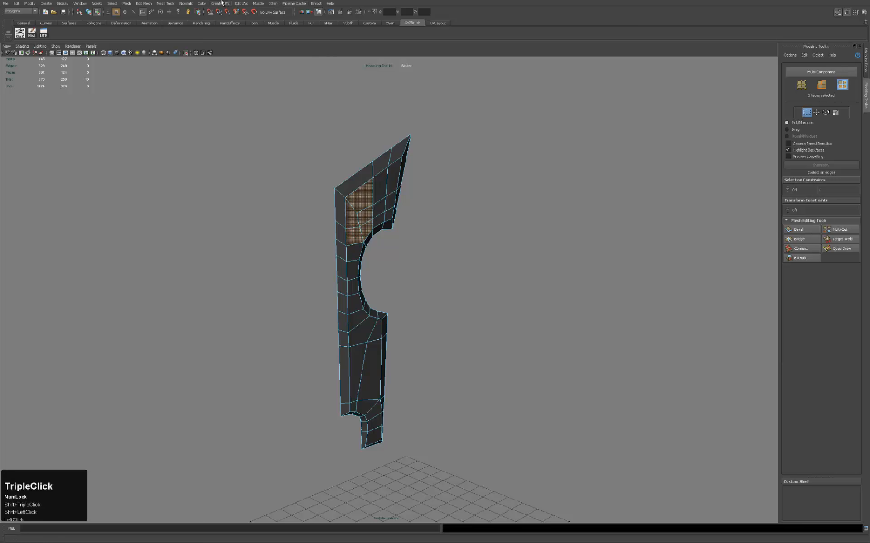
click(186, 3)
click(197, 55)
key(q)
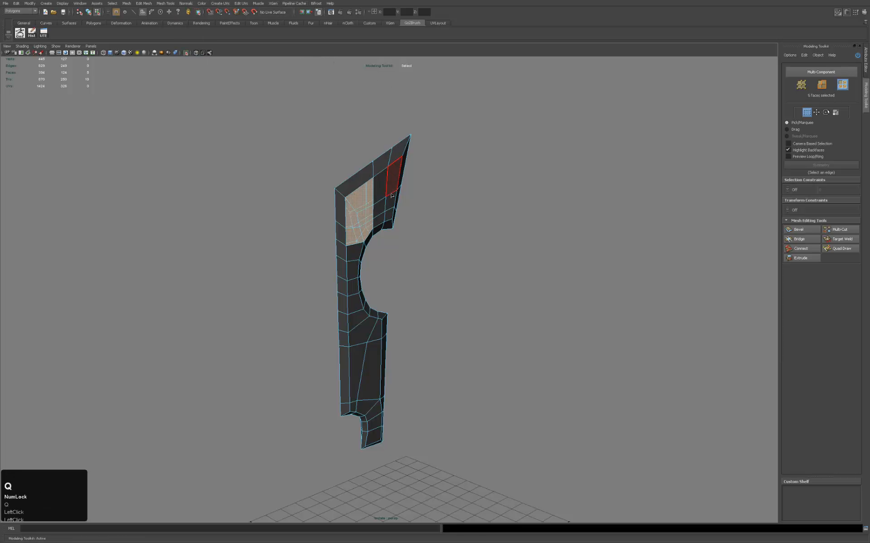
Return the mesh to object mode and examine how the faces with reversed normals are shaded.
right_drag(392, 192, 423, 184)
click(487, 209)
alt+drag(487, 209, 450, 205)
click(379, 206)
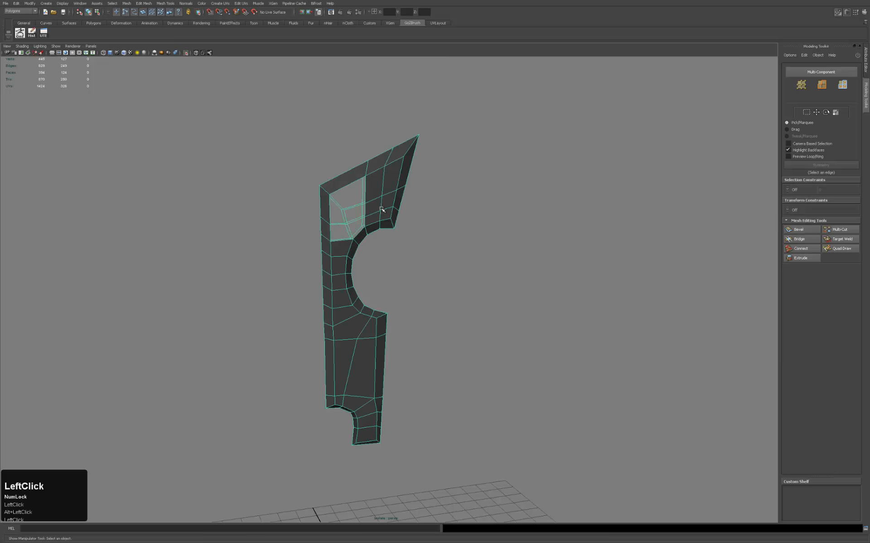
click(429, 207)
click(387, 202)
Reselect the reversed patch of faces between the upper corner and the large notch and reverse their normals back.
right_drag(359, 199, 359, 214)
key(q)
click(352, 194)
shift+click(336, 217)
shift+click(355, 214)
shift+click(342, 232)
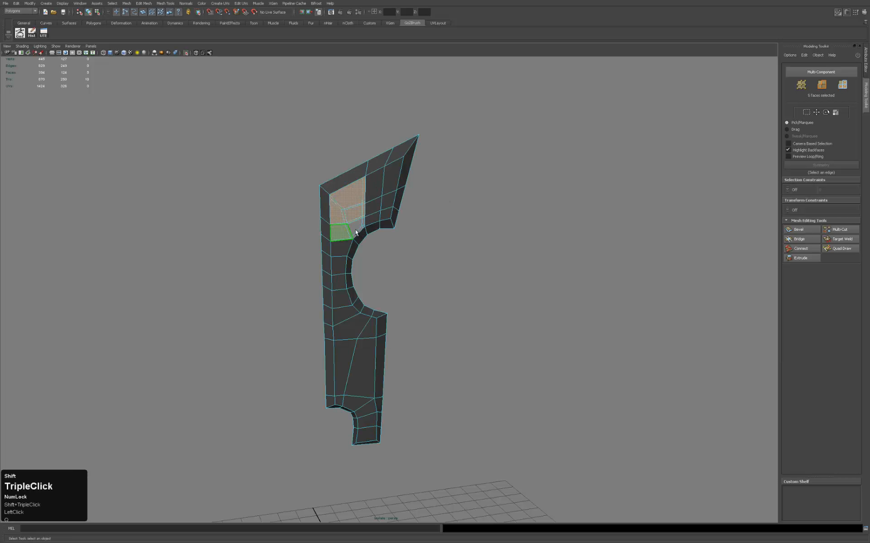
shift+click(357, 227)
click(227, 3)
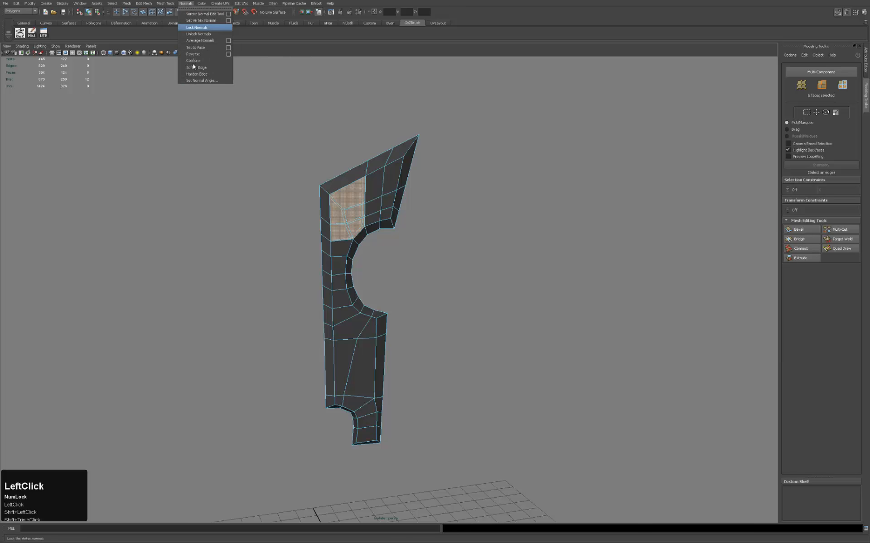
click(206, 52)
Return to object mode and check the shading of the corrected mesh, both selected and deselected.
key(q)
right_drag(387, 178, 413, 171)
click(416, 181)
alt+middle_drag(367, 221, 357, 191)
click(358, 191)
click(365, 190)
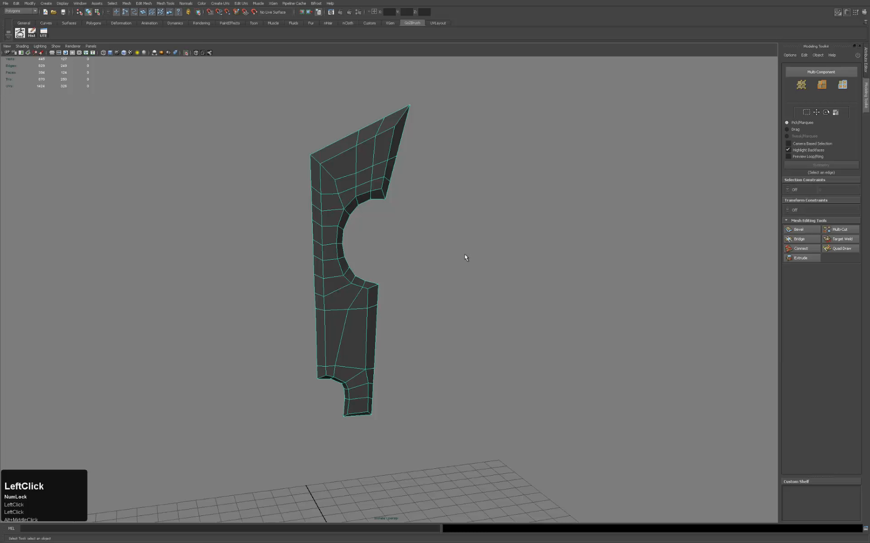
click(431, 252)
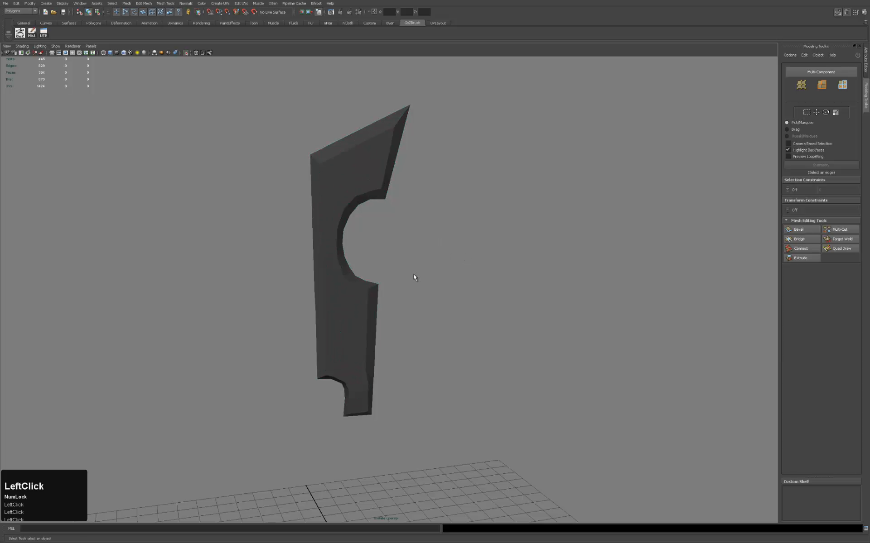
click(377, 294)
Create a polygon cube interactively on the grid below the notched mesh.
alt+middle_drag(425, 229, 425, 221)
alt+drag(425, 221, 431, 268)
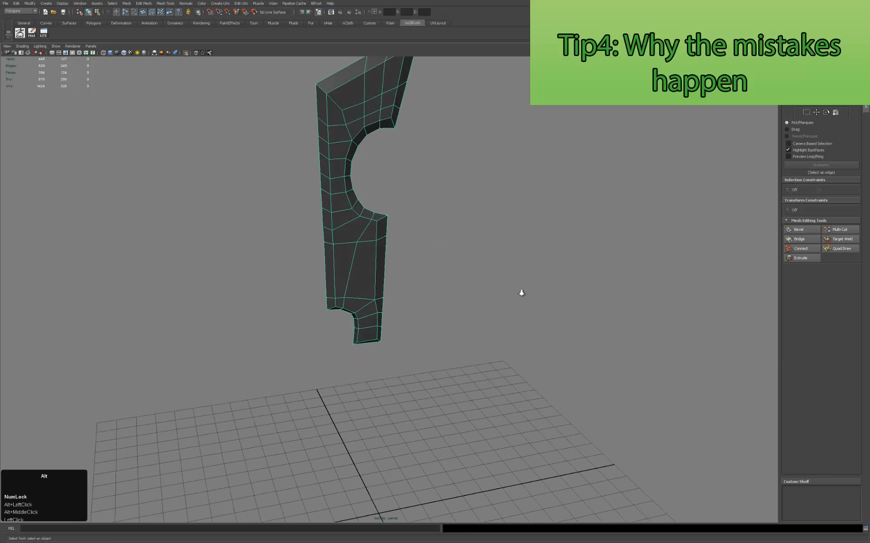
alt+right_drag(521, 292, 427, 268)
click(446, 264)
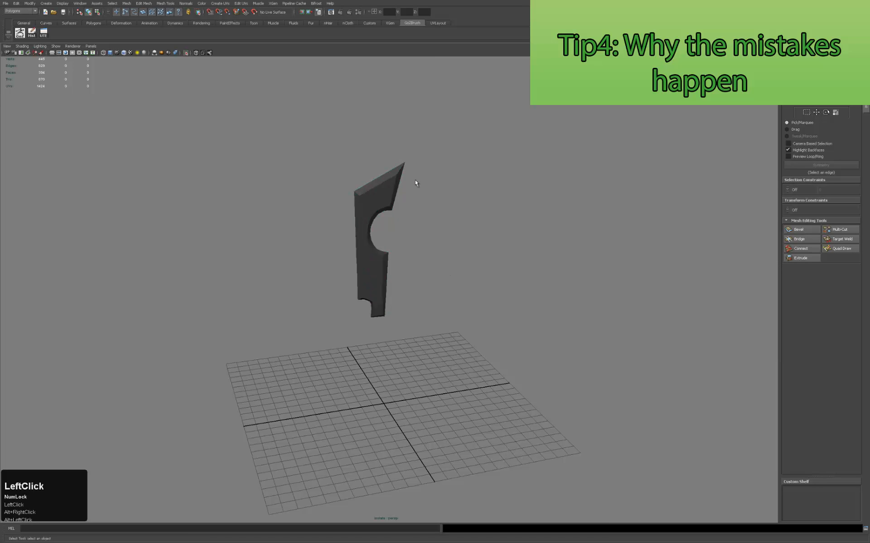
drag(414, 190, 368, 221)
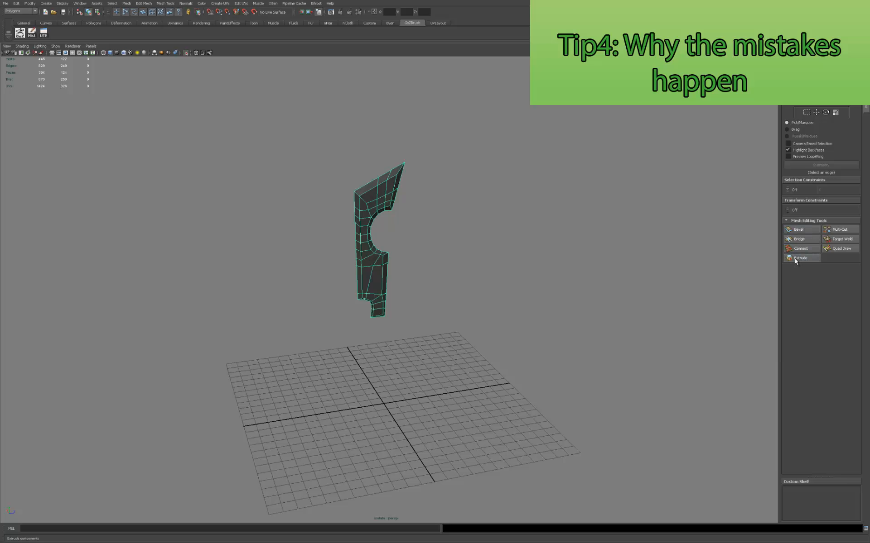
click(437, 377)
key(space)
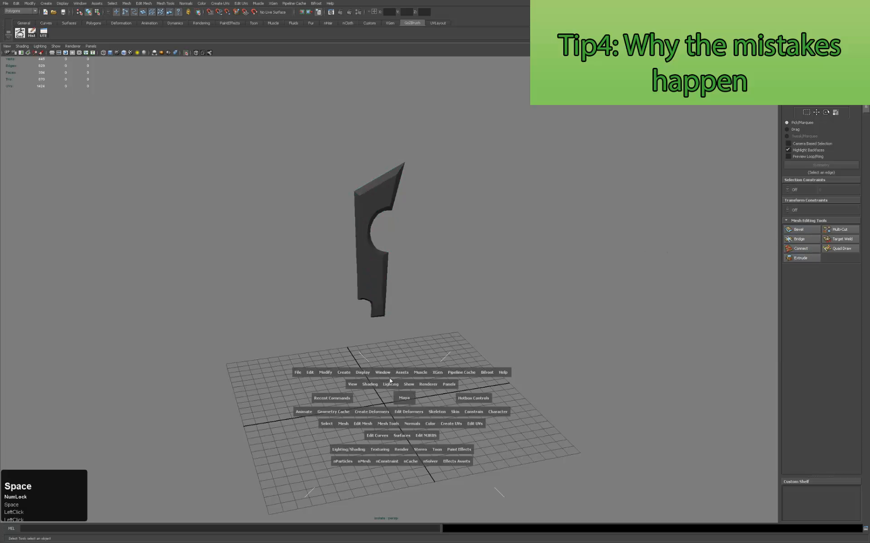
click(346, 374)
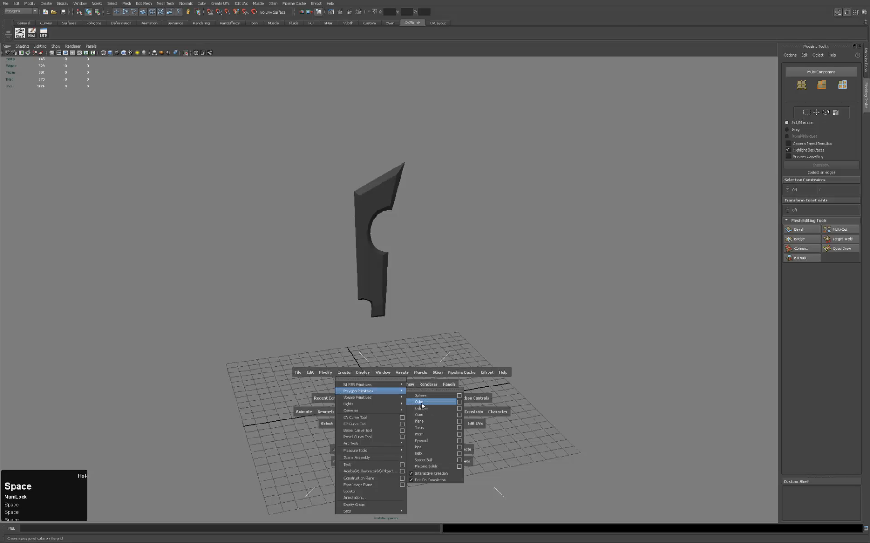
click(421, 397)
click(392, 400)
shift+click(375, 285)
key(alt+q)
click(475, 284)
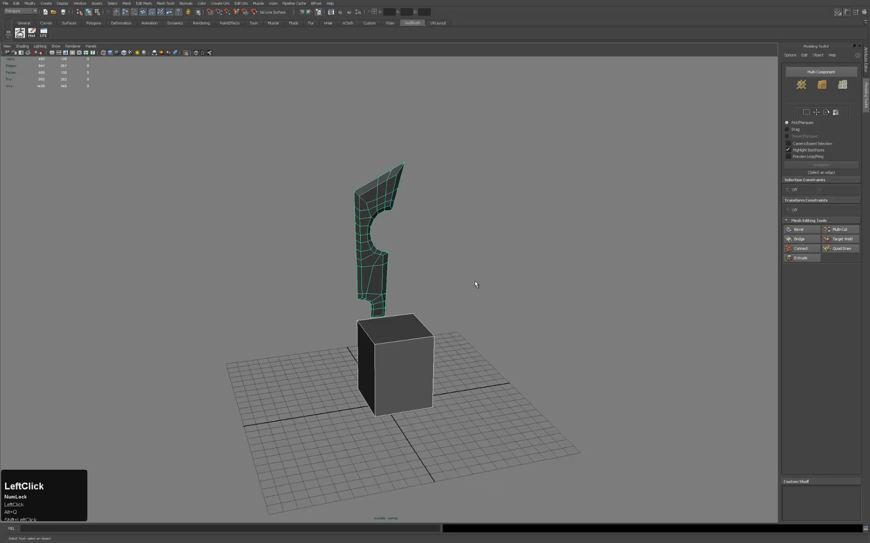
Extrude the cube's top face and an adjacent side face together inward with a Local Z of about -0.92.
click(425, 364)
alt+drag(425, 364, 439, 331)
alt+right_drag(501, 194, 519, 186)
alt+middle_drag(520, 186, 510, 178)
alt+right_drag(488, 254, 523, 175)
alt+middle_drag(523, 174, 502, 142)
alt+drag(502, 146, 477, 260)
key(2)
alt+middle_drag(443, 311, 422, 246)
key(3)
click(417, 287)
shift+click(398, 254)
alt+drag(490, 283, 555, 254)
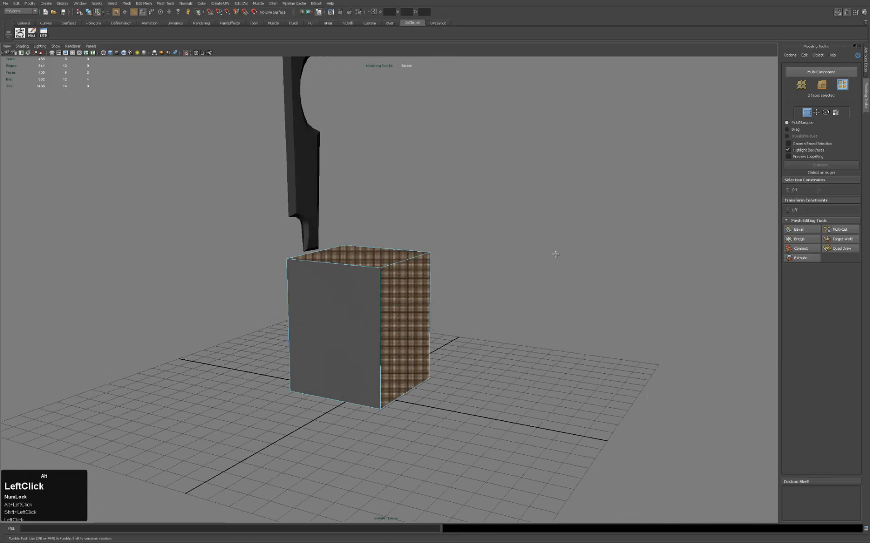
click(797, 261)
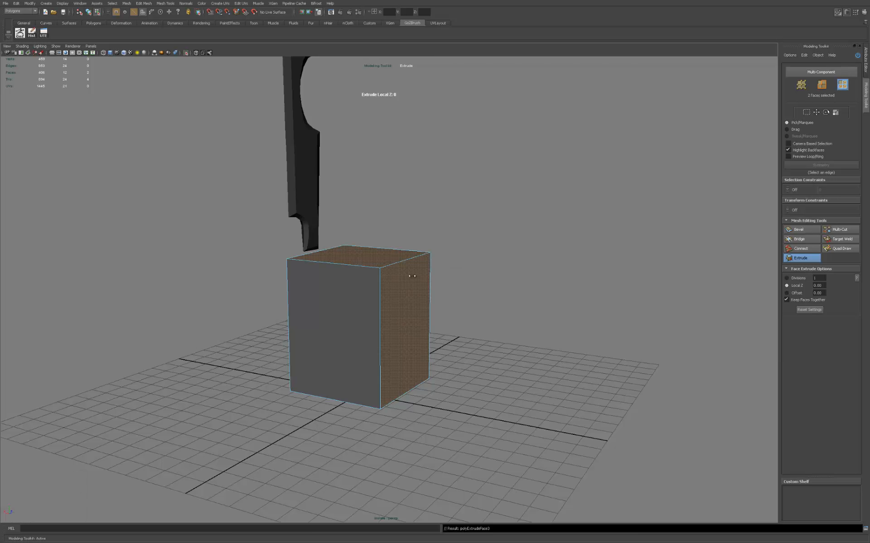
drag(412, 276, 424, 239)
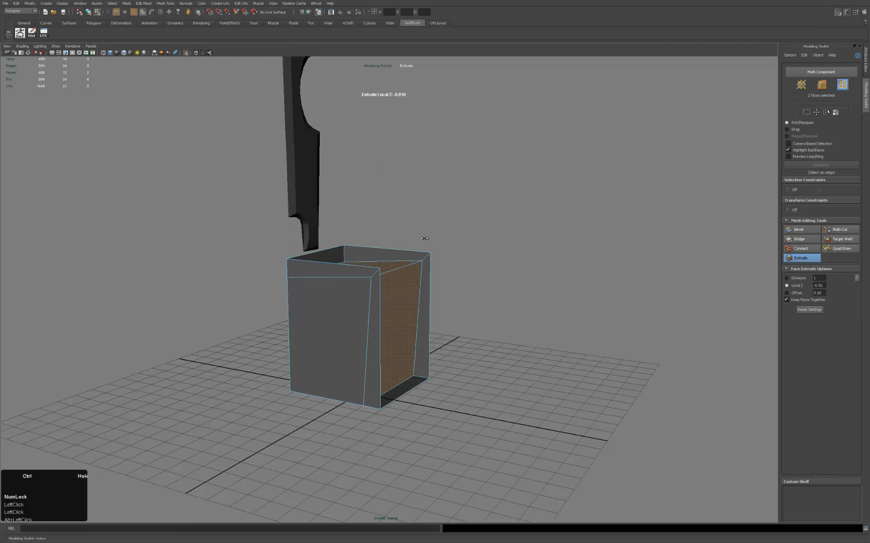
Undo the inward offset and the extrusion of the cube's two faces.
key(ctrl+z)
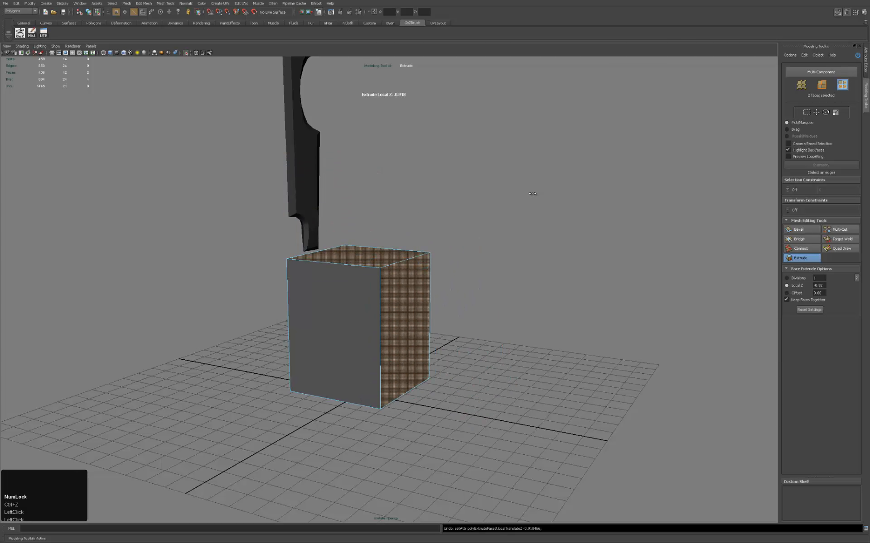
key(Return)
alt+middle_drag(435, 226, 455, 248)
key(q)
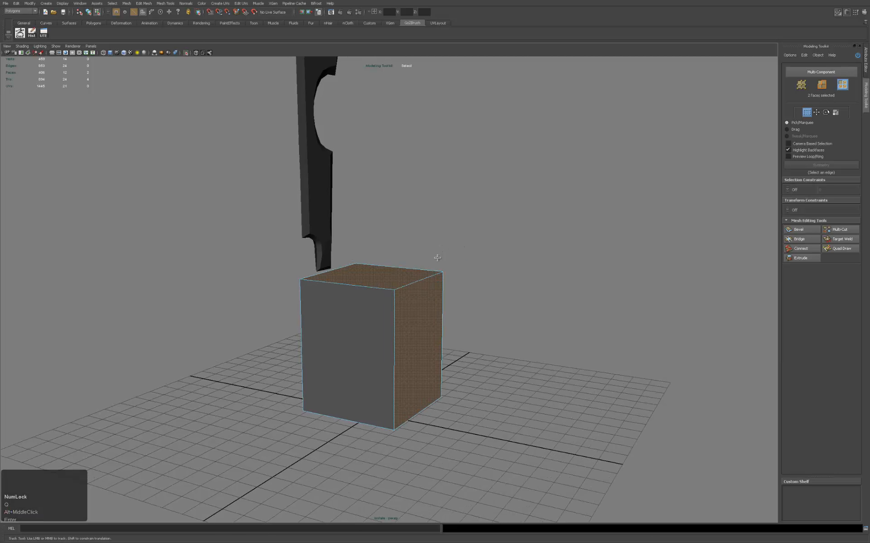
key(ctrl+z)
key(ctrl+z)
key(ctrl+z)
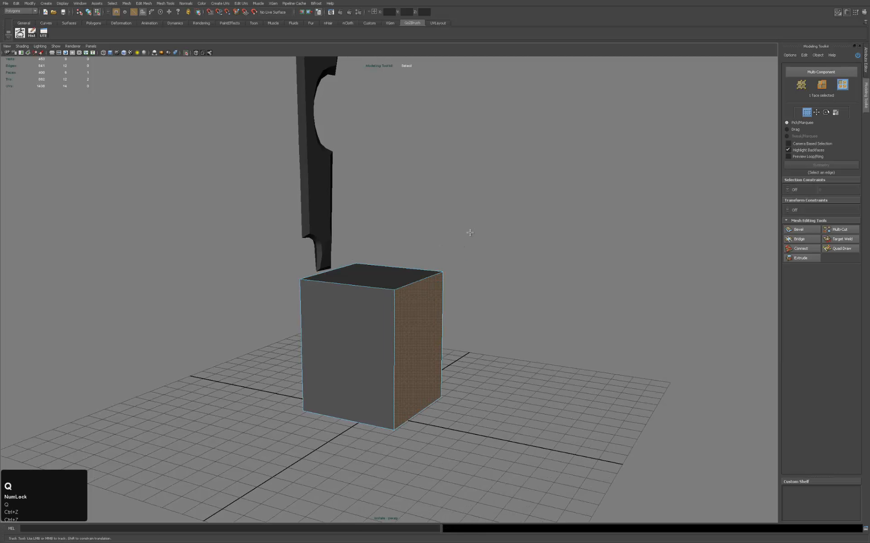
Put the cube in object mode, examine its smooth preview, and switch back to the unsmoothed display.
right_drag(419, 295, 444, 277)
click(428, 282)
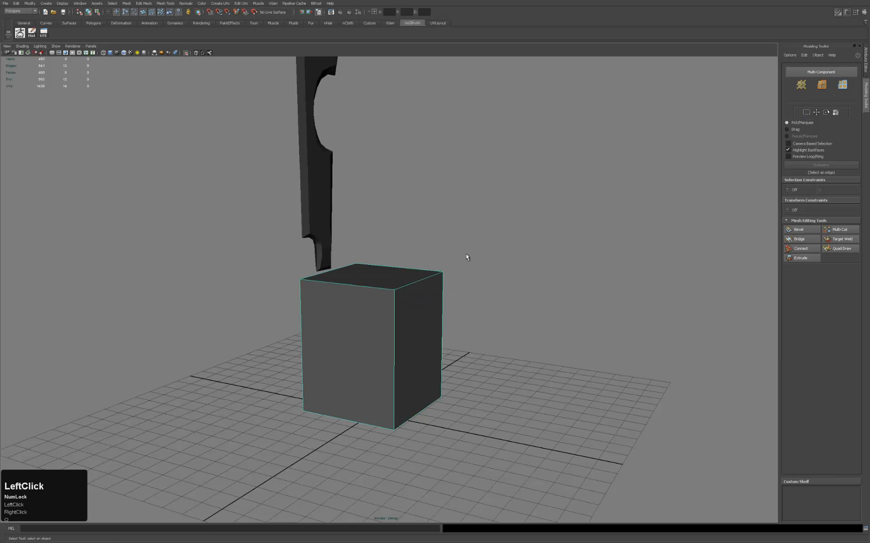
key(3)
click(517, 293)
alt+drag(517, 293, 449, 312)
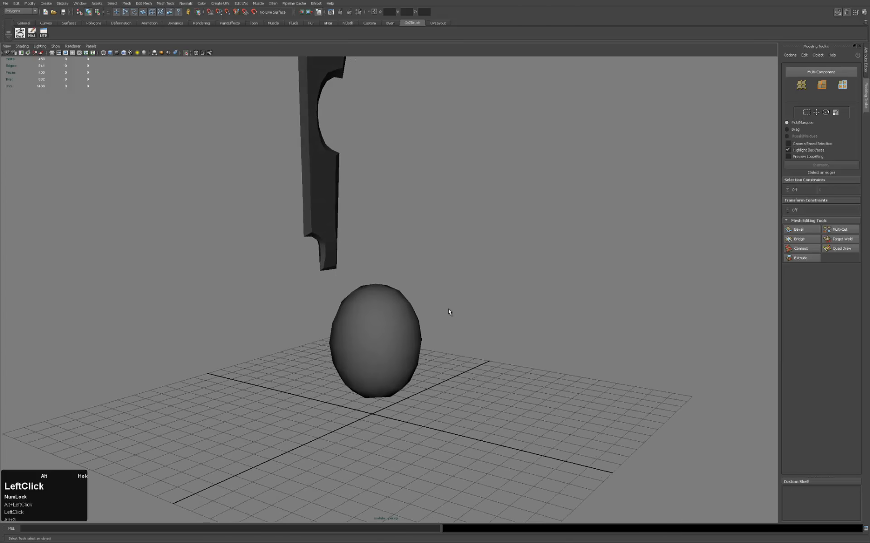
click(413, 315)
key(1)
Select the cube's top face and adjacent side face and extrude them together inward, Local Z about -0.92.
key(3)
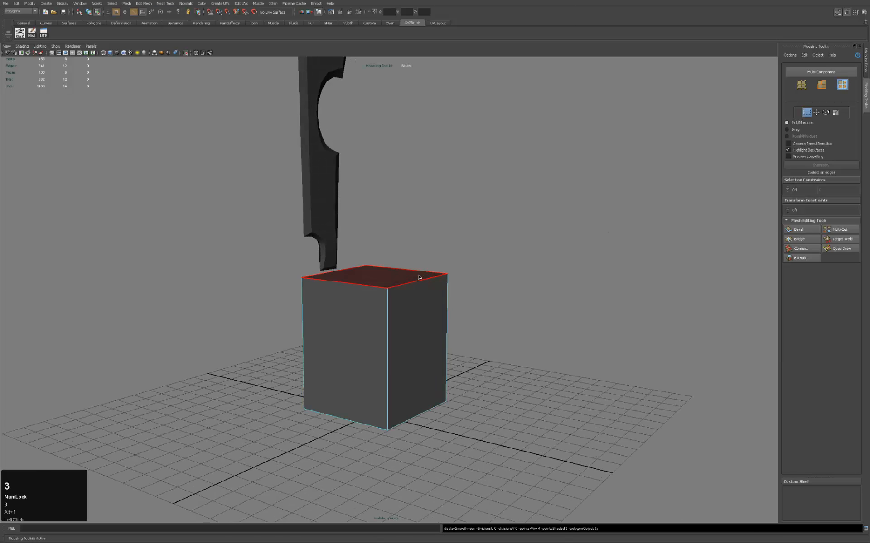
click(418, 278)
shift+click(417, 344)
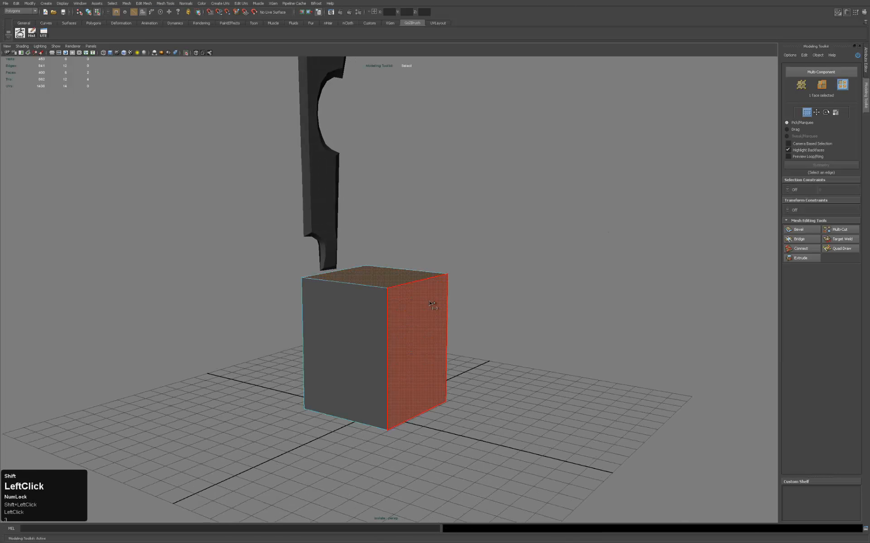
click(800, 258)
drag(535, 312, 510, 312)
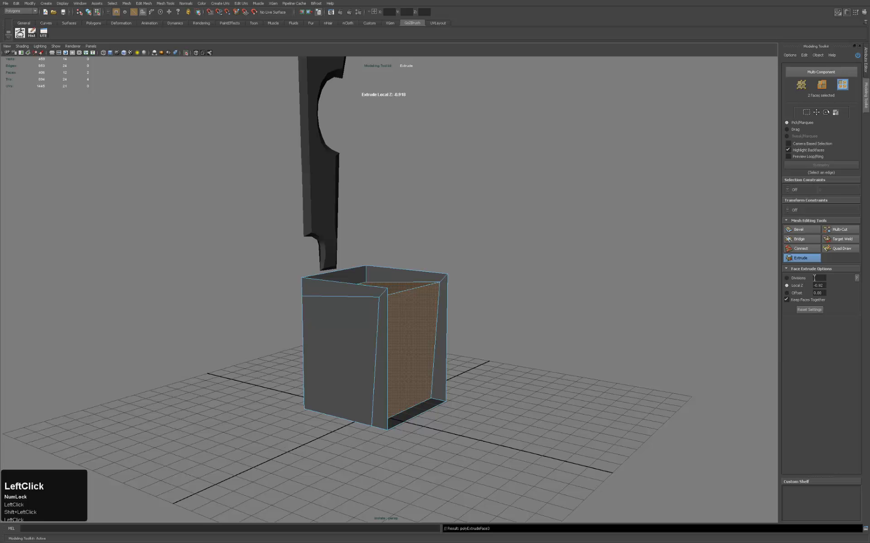
Set the extrusion's Local Z to 0, exit the Extrude tool and deselect the faces.
drag(821, 285, 784, 288)
key(BackSpace)
key(Right)
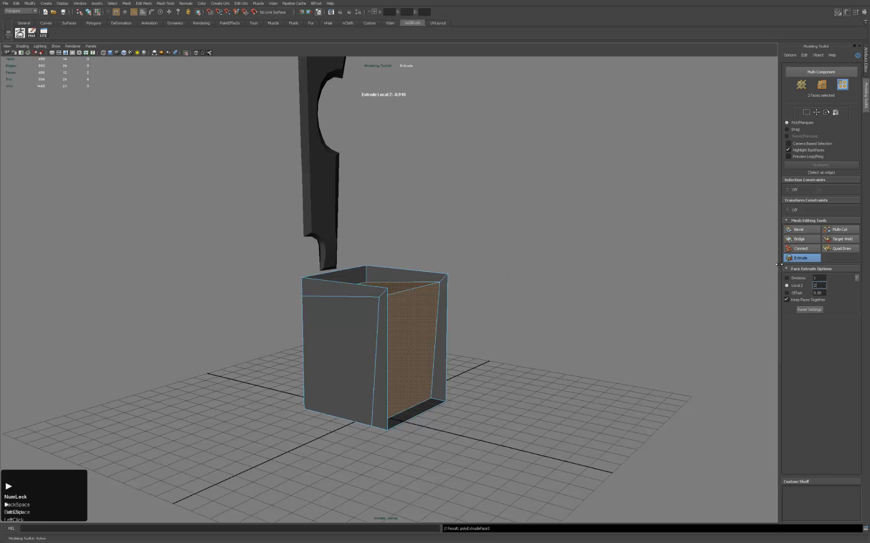
key(BackSpace)
text(0)
key(Return)
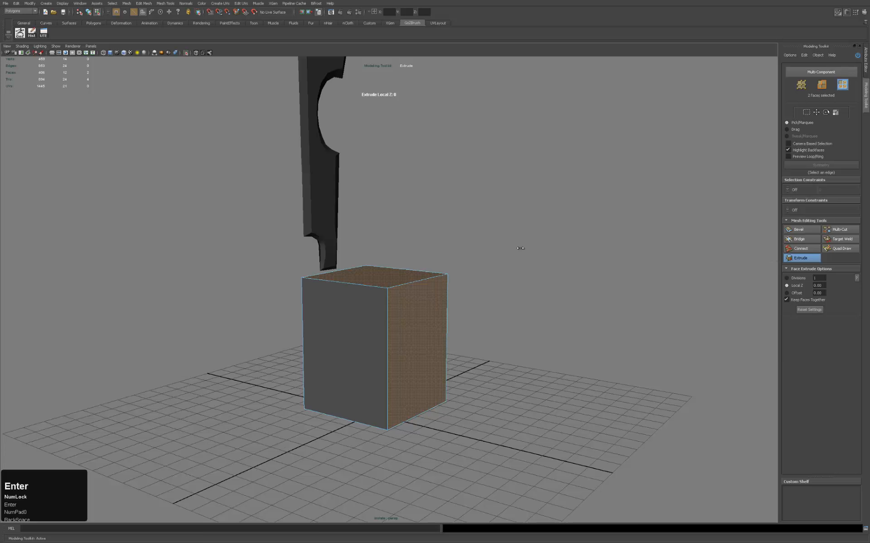
key(q)
click(507, 249)
Return the cube to object mode and examine how the zero-depth extrusion affects its smooth preview.
right_drag(428, 290, 443, 286)
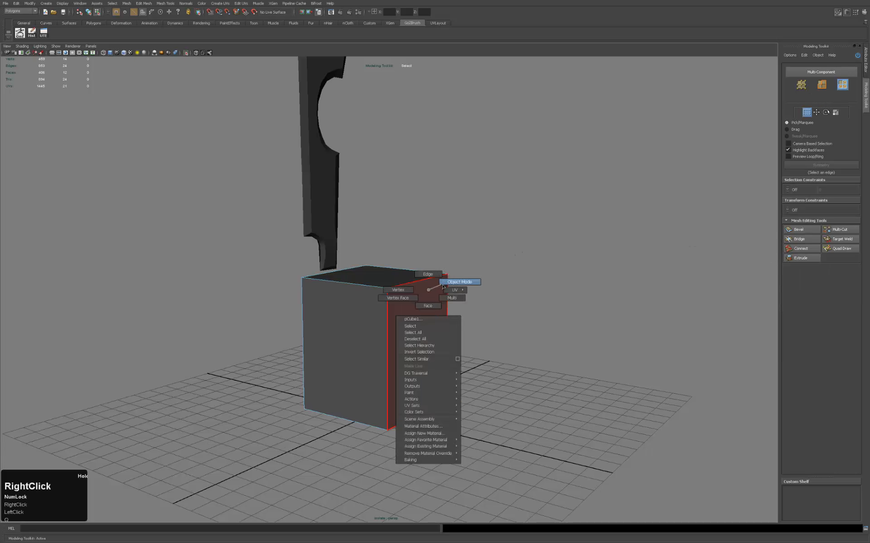
click(441, 300)
key(3)
click(551, 273)
alt+drag(551, 272, 495, 293)
Switch the cube back to its unsmoothed display in component selection mode.
click(398, 293)
key(1)
click(539, 251)
alt+right_drag(580, 251, 482, 287)
Move the cube's top face upward and the adjacent side face outward to expose the hidden zero-depth extrusion.
click(479, 259)
click(475, 269)
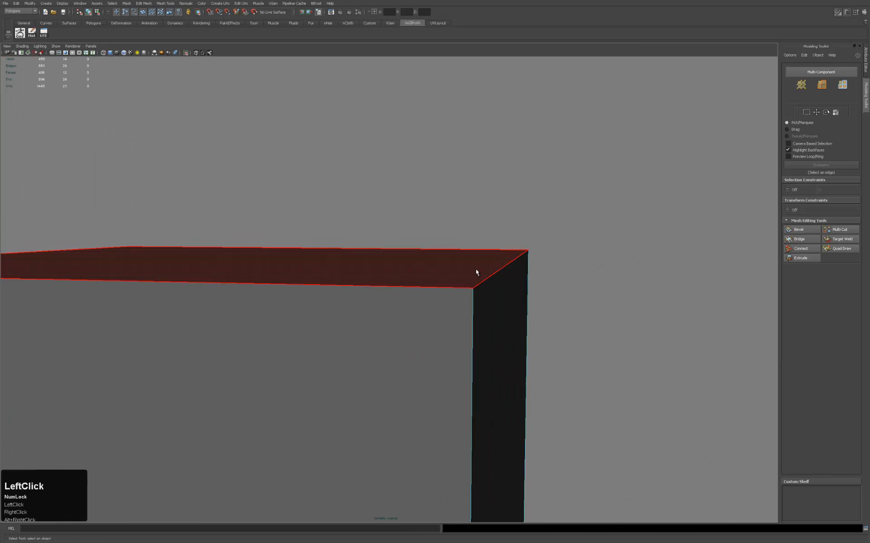
key(w)
alt+right_drag(441, 254, 254, 235)
drag(261, 233, 262, 207)
click(451, 264)
alt+middle_drag(408, 318, 434, 224)
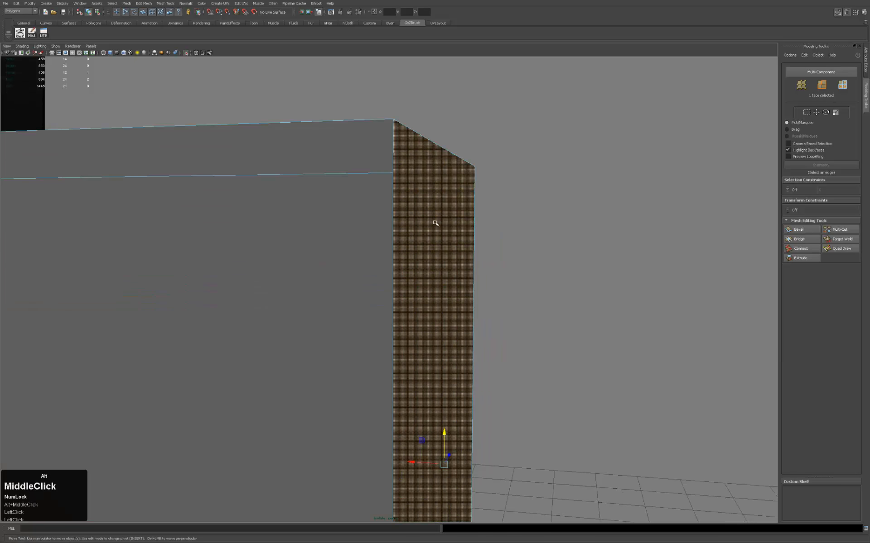
alt+right_drag(435, 223, 419, 412)
drag(408, 428, 427, 423)
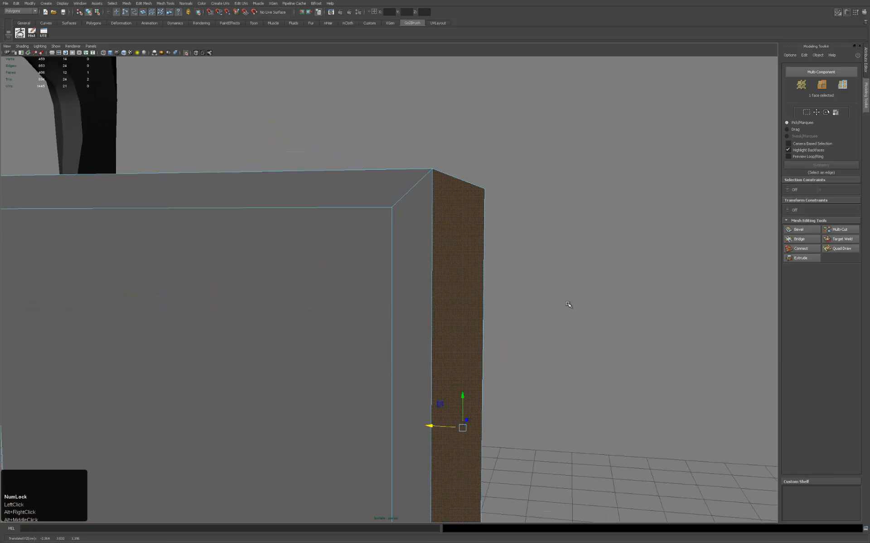
Undo the moves of the cube's top and side faces.
key(ctrl+z)
key(ctrl+z)
key(ctrl+z)
key(ctrl+z)
Extrude only the cube's top face with Local Z left at 0, exit the Extrude tool and deselect the face.
alt+right_drag(547, 293, 452, 270)
mouse_move(452, 270)
alt+mouse_down()
mouse_move(411, 289)
mouse_move(441, 274)
mouse_move(443, 258)
alt+mouse_up()
alt+right_drag(443, 258, 363, 252)
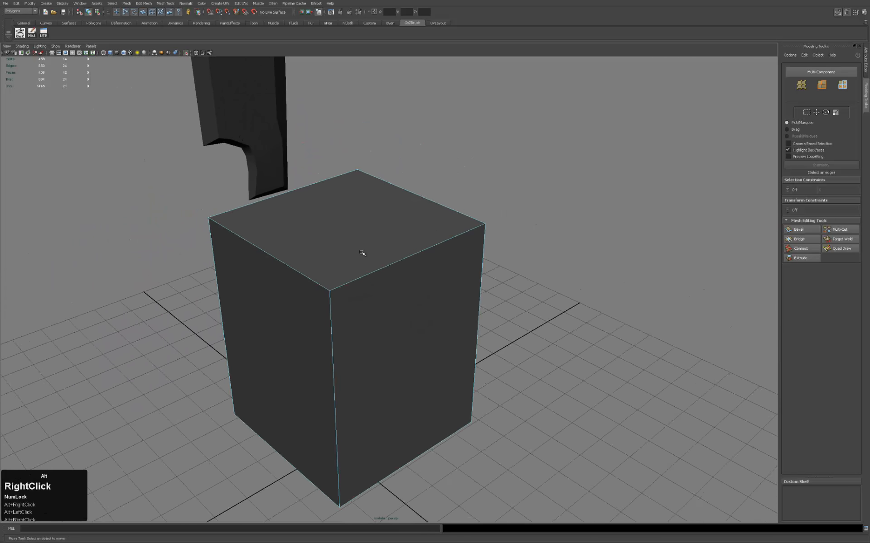
alt+middle_drag(362, 252, 400, 154)
alt+middle_drag(426, 216, 451, 276)
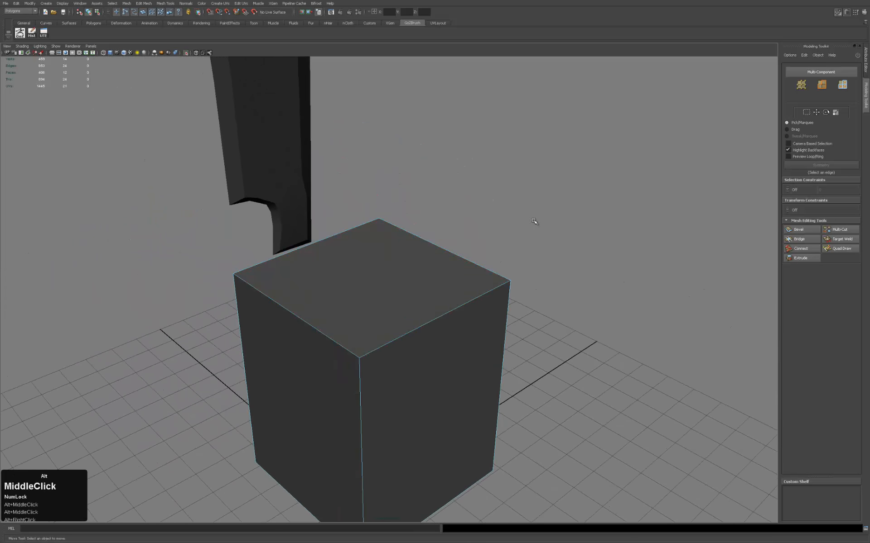
alt+right_drag(451, 277, 402, 284)
key(q)
click(409, 279)
click(409, 281)
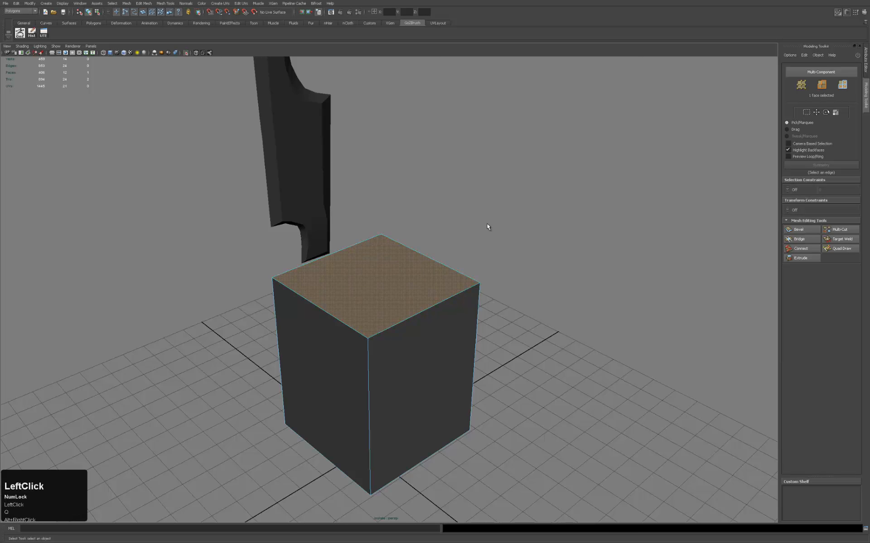
click(798, 259)
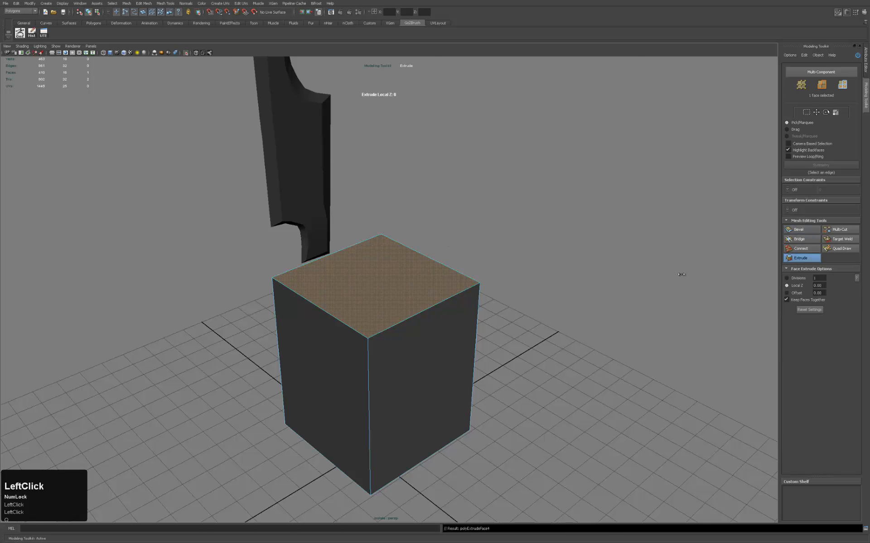
key(q)
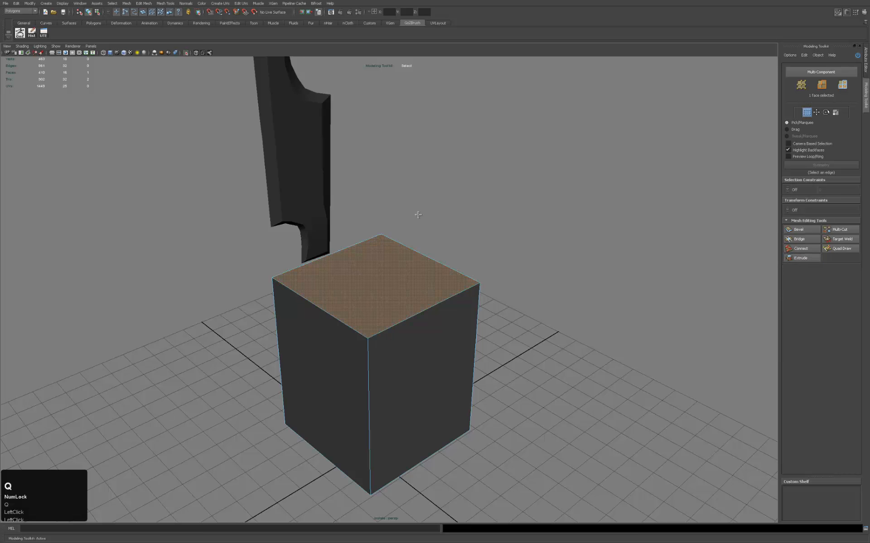
click(460, 232)
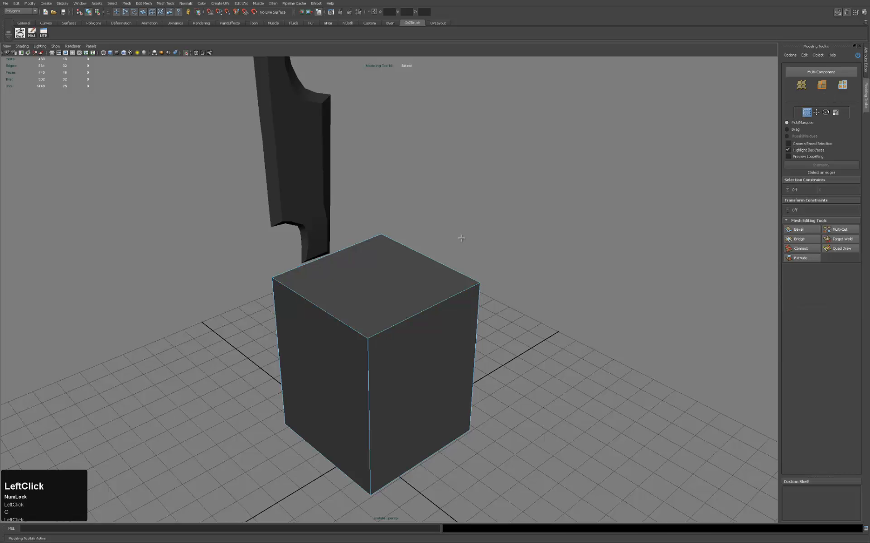
Extrude the cube's top face again, upward by about half the cube's height, and return the cube to object mode.
click(412, 267)
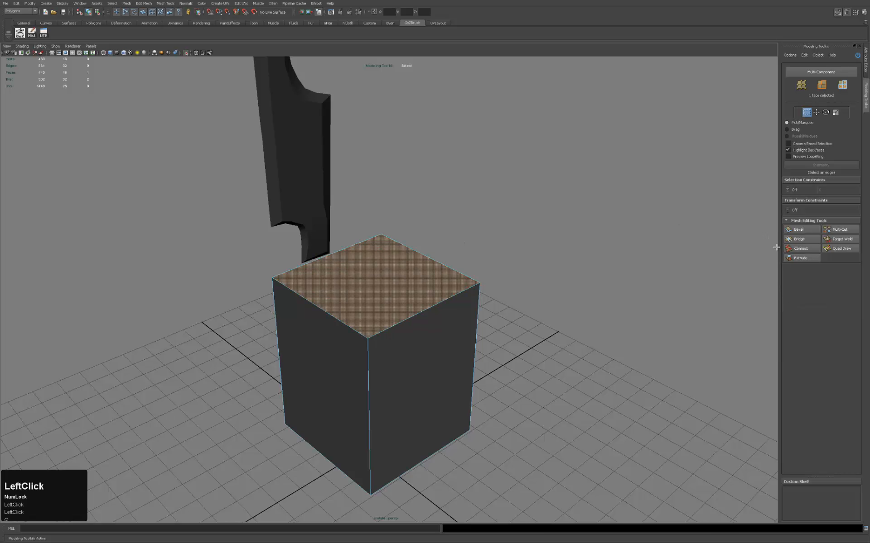
click(801, 258)
drag(403, 280, 474, 238)
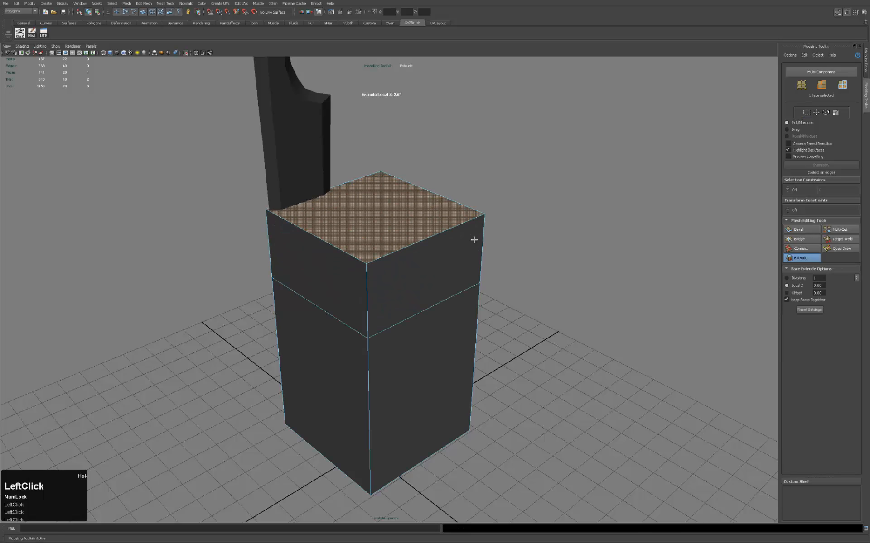
key(q)
right_drag(435, 255, 453, 242)
click(459, 241)
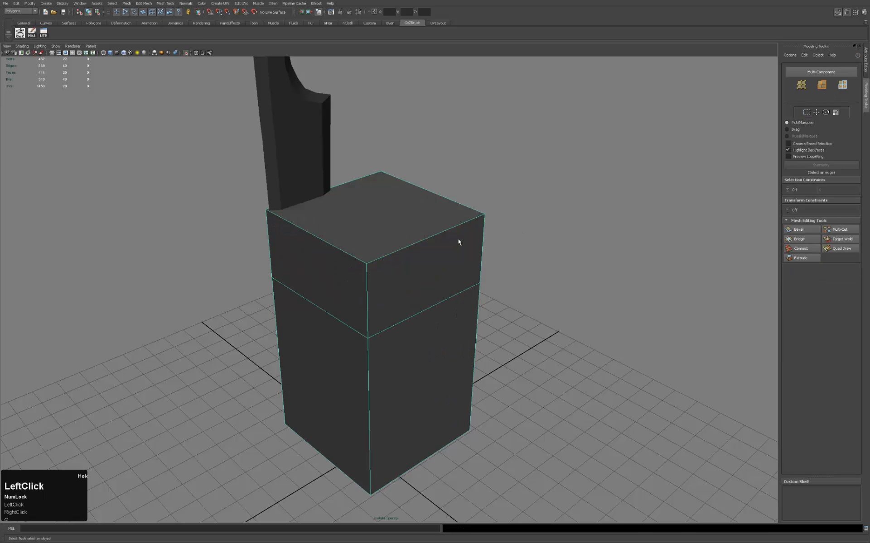
Turn on the extruded cube's smooth preview and examine its shading from several sides.
key(3)
click(538, 235)
alt+drag(442, 270, 466, 249)
alt+right_drag(466, 249, 520, 255)
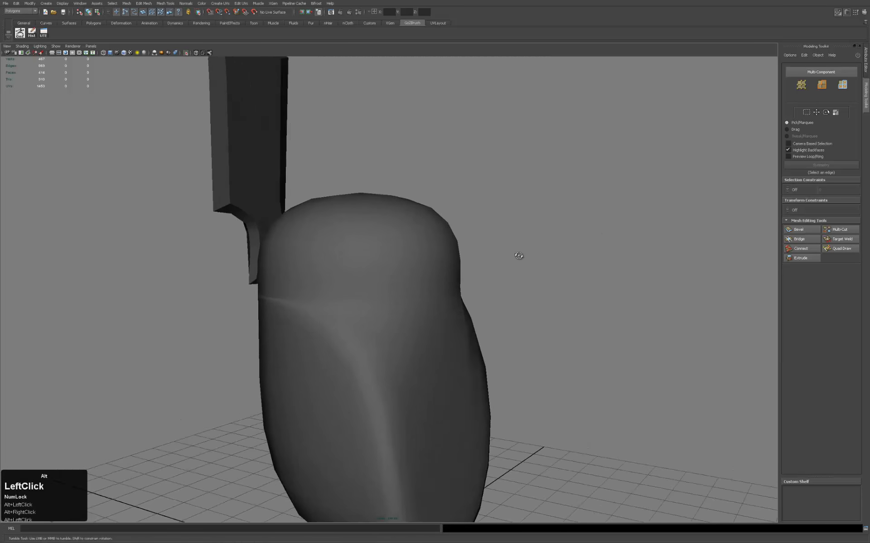
alt+drag(520, 255, 406, 270)
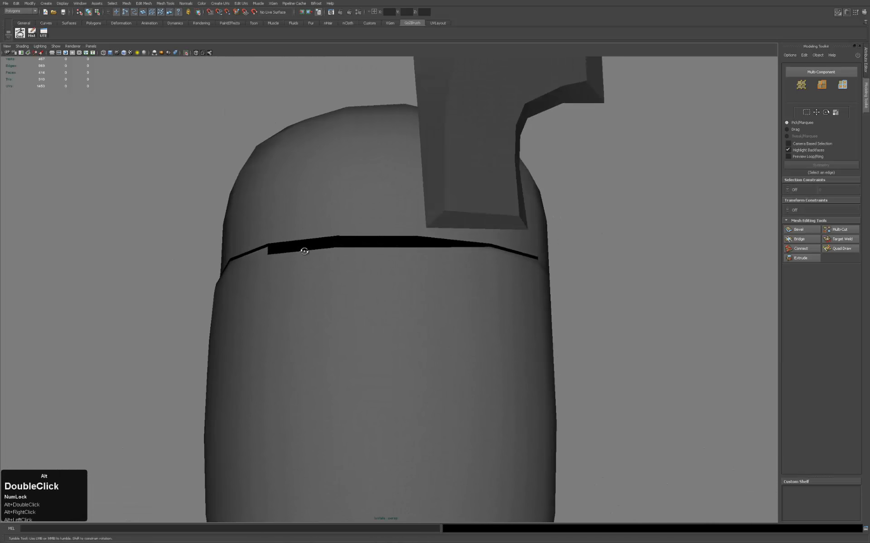
alt+drag(303, 249, 518, 204)
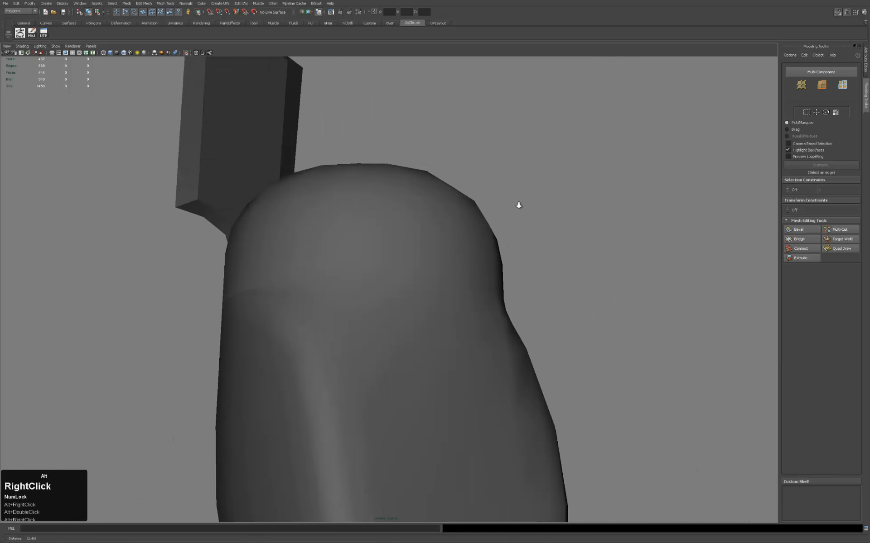
alt+right_drag(518, 204, 447, 250)
alt+drag(448, 250, 397, 296)
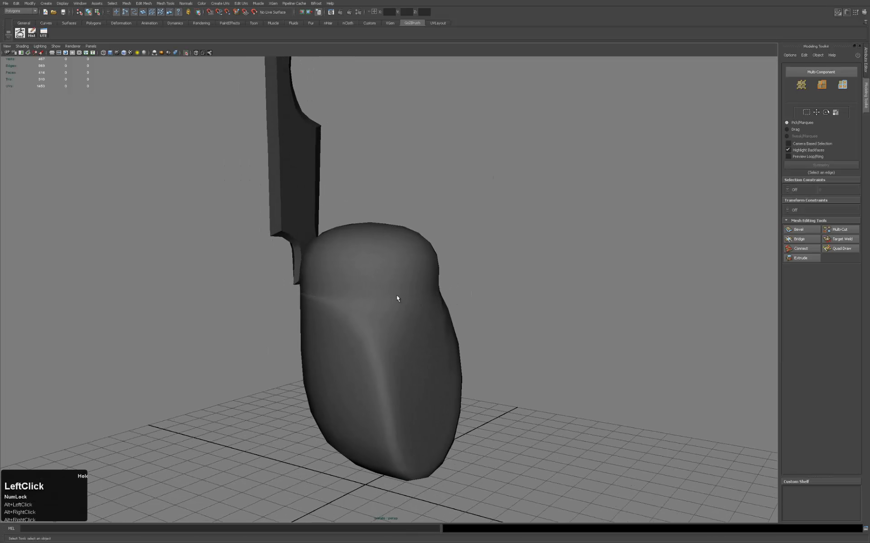
Switch the extruded cube back to the unsmoothed display and return it to object mode.
click(397, 272)
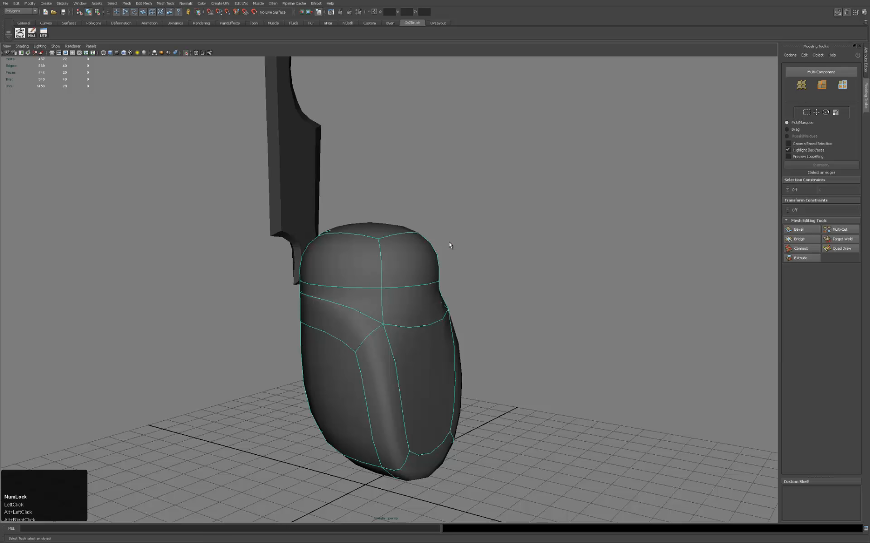
key(1)
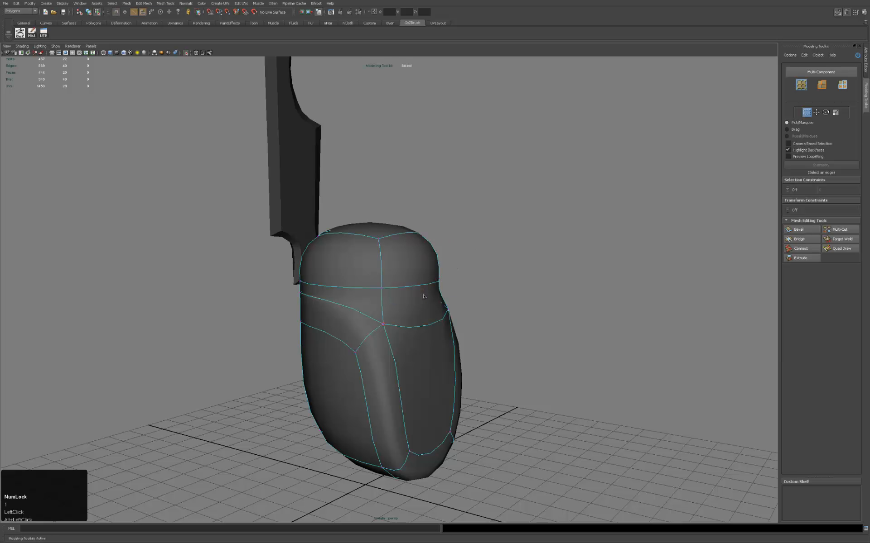
key(1)
right_drag(423, 295, 449, 288)
click(449, 287)
alt+right_drag(506, 275, 415, 294)
mouse_move(415, 294)
alt+mouse_down()
mouse_move(386, 311)
mouse_move(400, 288)
alt+mouse_up()
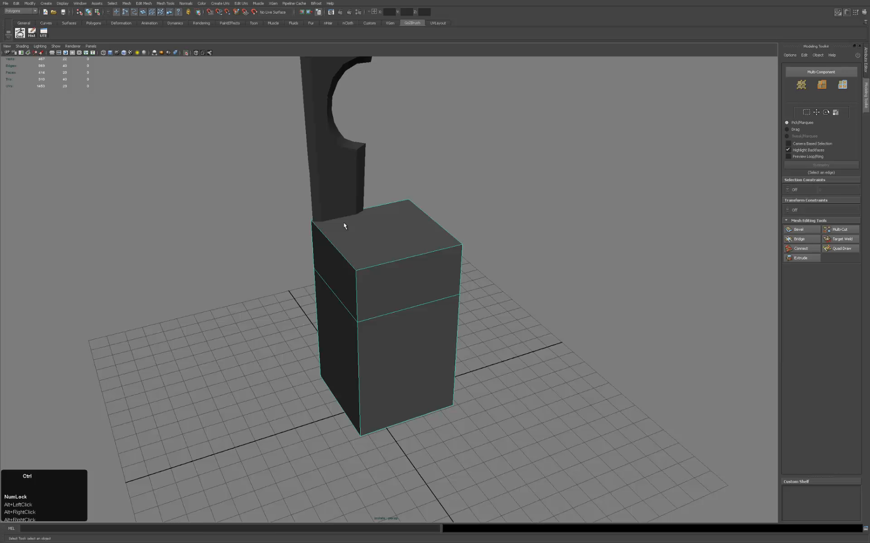
Duplicate the extruded cube in place, slide the copy aside to check it and undo that move.
key(ctrl+d)
click(491, 204)
click(413, 279)
key(w)
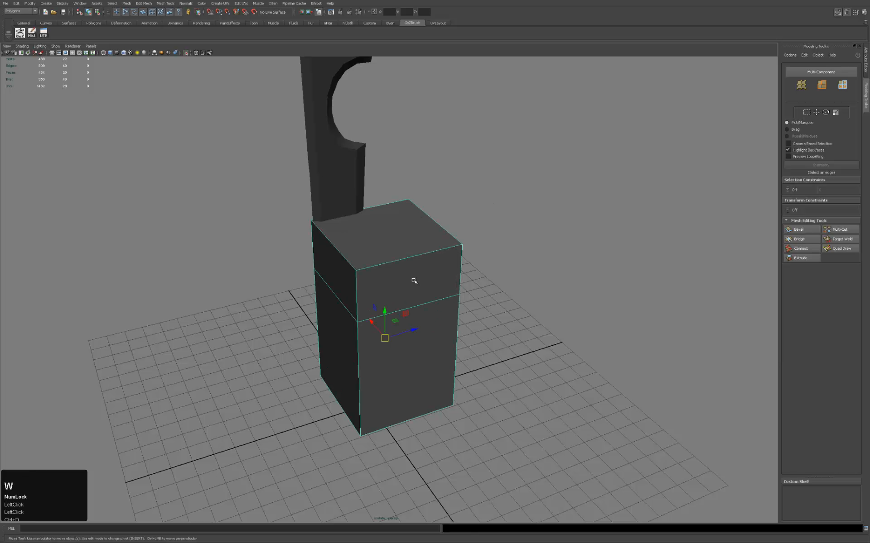
drag(417, 323, 584, 260)
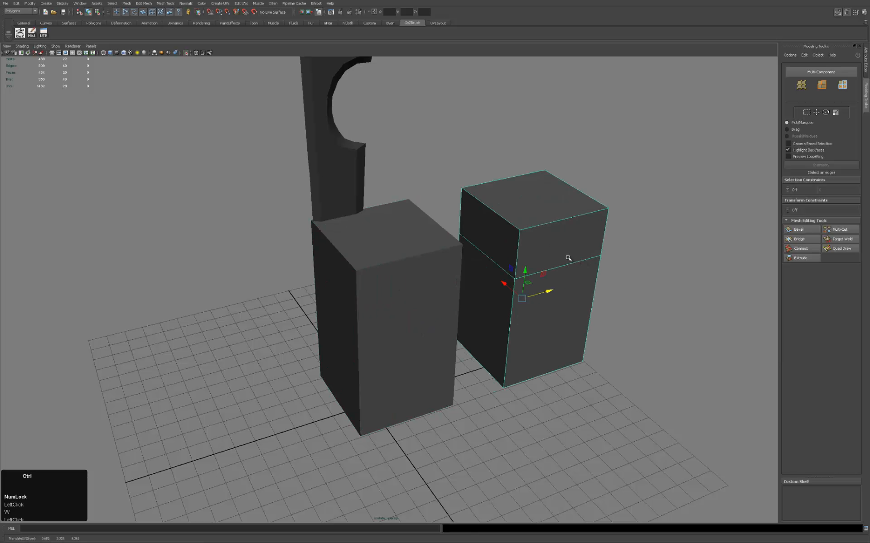
key(ctrl+z)
Select both overlapping cubes and combine them into one mesh.
click(521, 175)
alt+drag(458, 254, 442, 279)
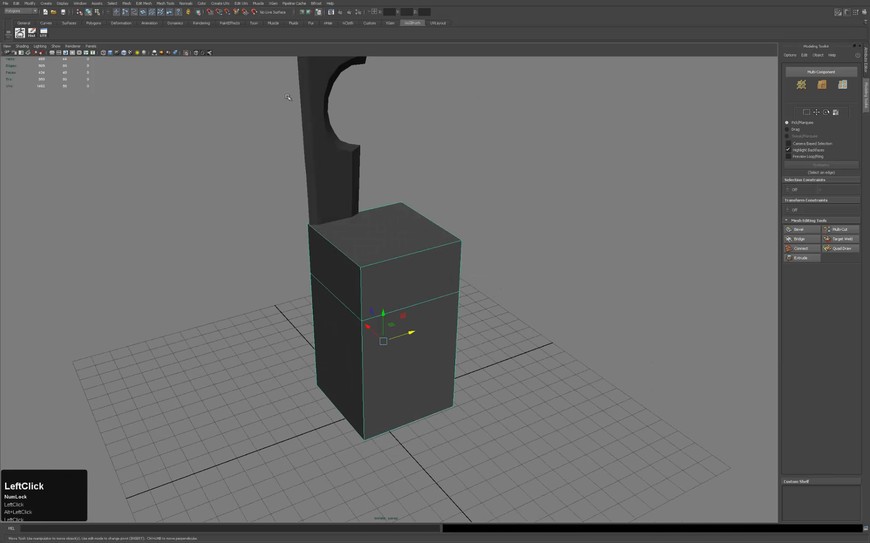
click(101, 23)
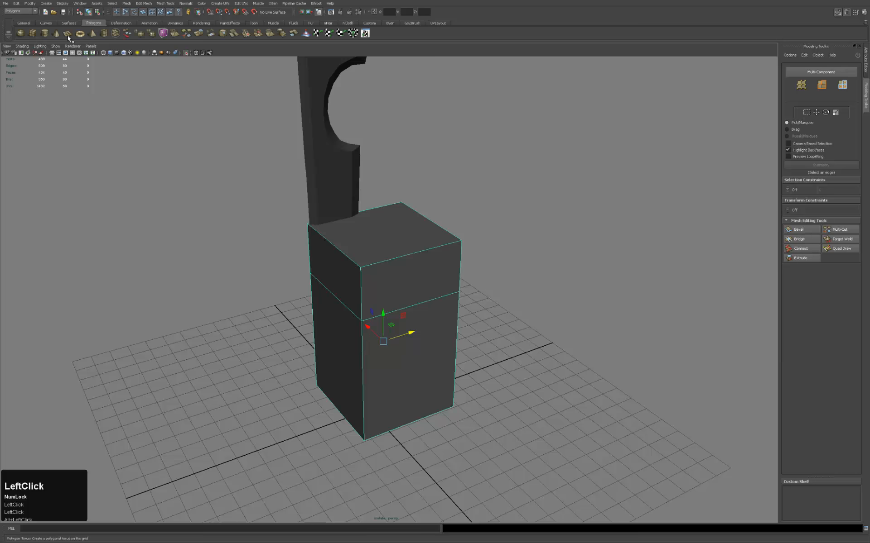
click(115, 34)
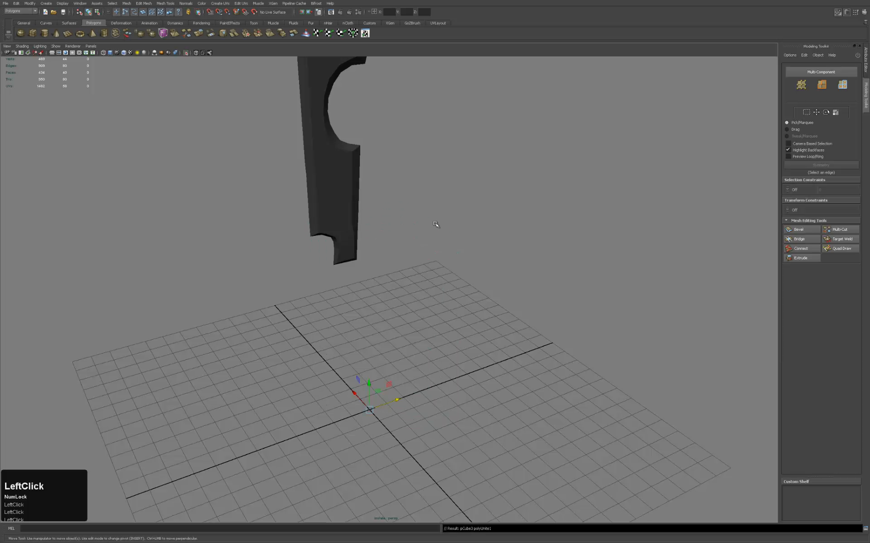
Delete two adjacent lower side faces of the combined block and the duplicate pair hidden behind them.
alt+middle_drag(460, 162, 460, 156)
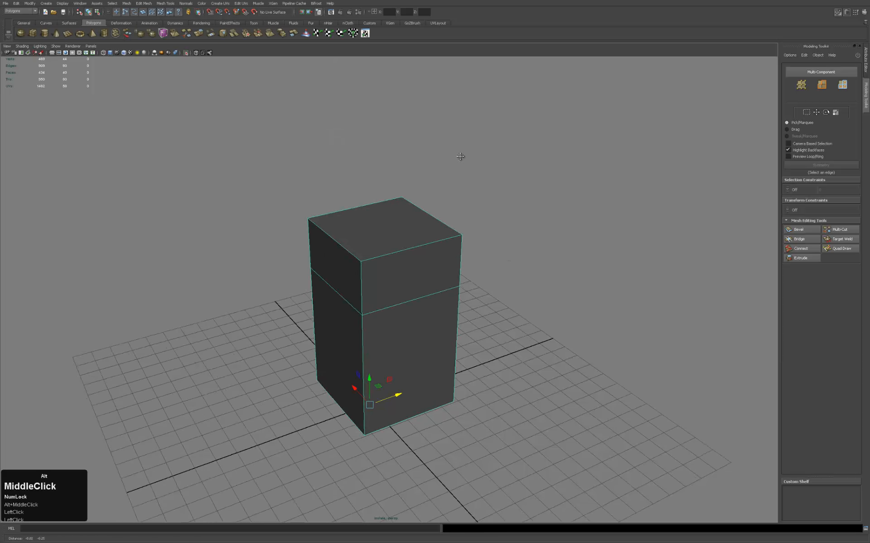
right_drag(385, 290, 400, 305)
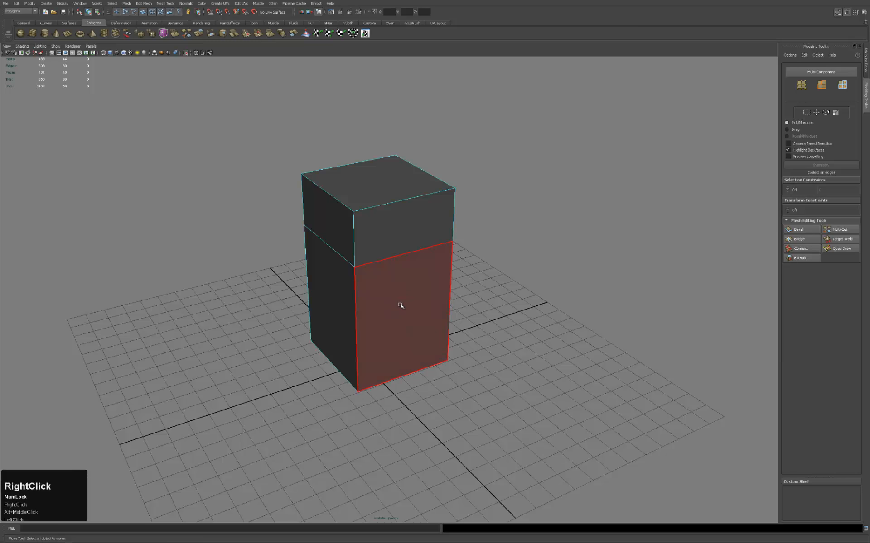
click(400, 305)
shift+click(345, 301)
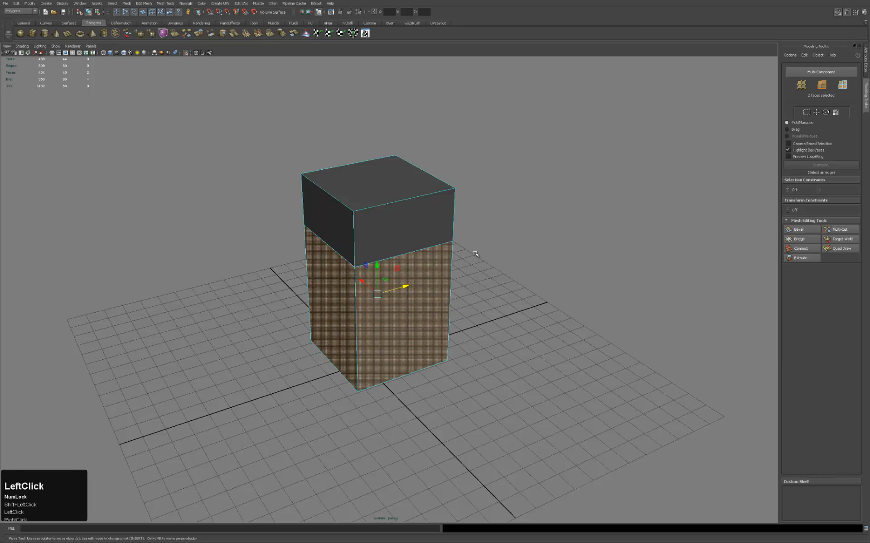
key(Delete)
click(413, 281)
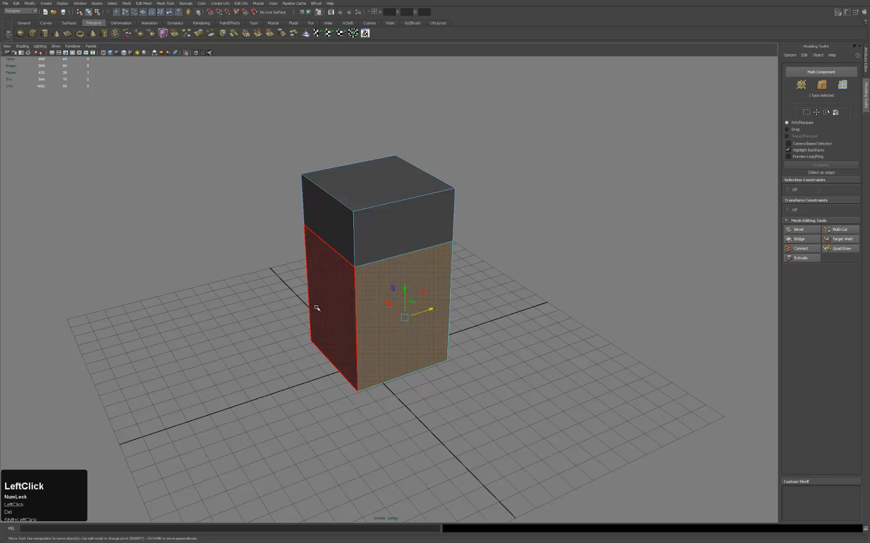
shift+click(329, 304)
key(Delete)
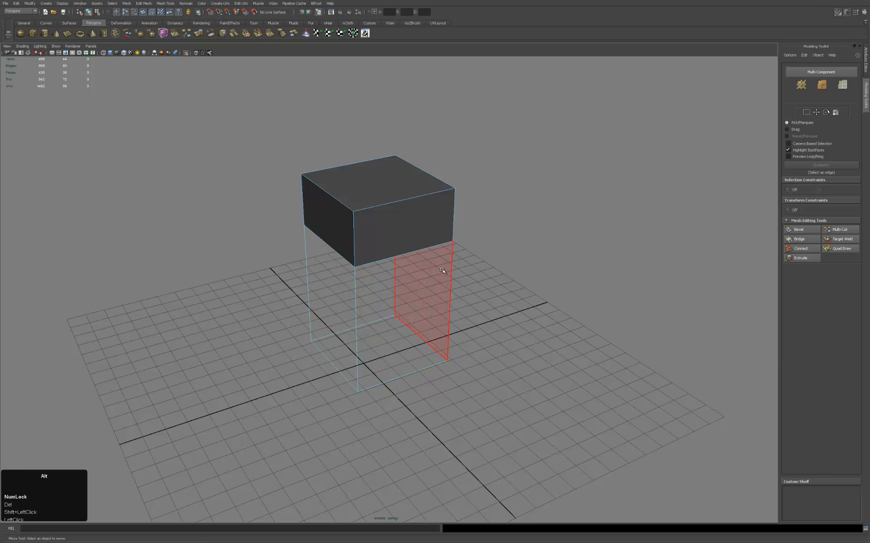
Undo the face deletions and return the combined block to object mode.
alt+drag(415, 259, 433, 257)
key(ctrl+z)
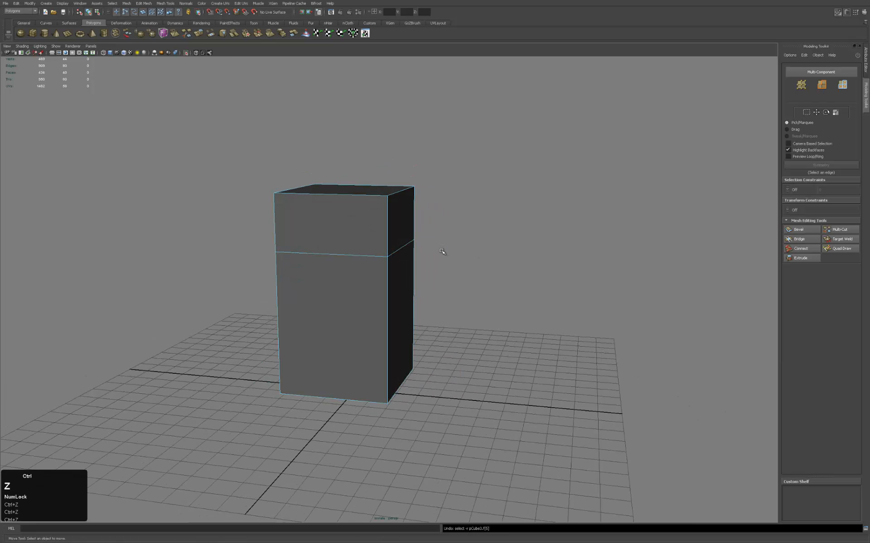
key(q)
right_drag(398, 256, 412, 247)
click(398, 243)
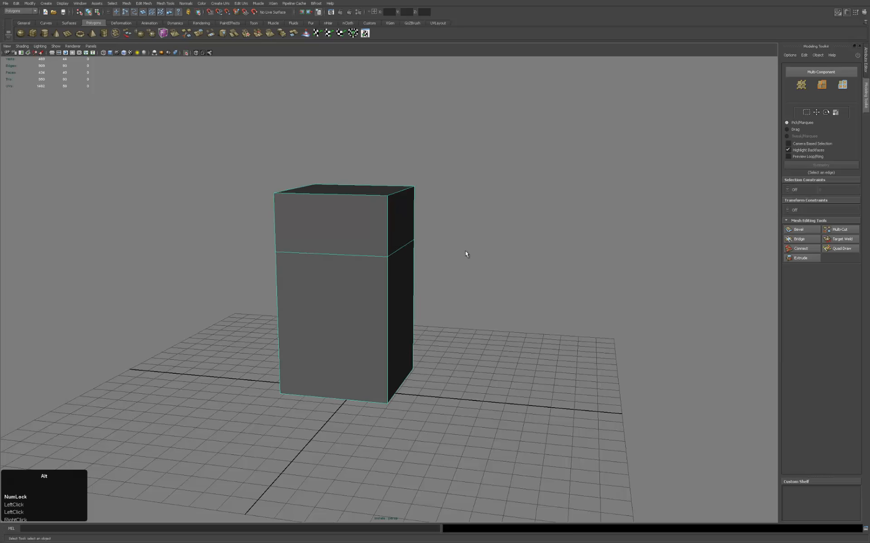
Examine the combined block's smooth preview for the effects of its overlapping geometry.
mouse_move(466, 253)
alt+mouse_down()
mouse_move(443, 253)
mouse_move(546, 230)
mouse_move(464, 243)
alt+mouse_up()
key(3)
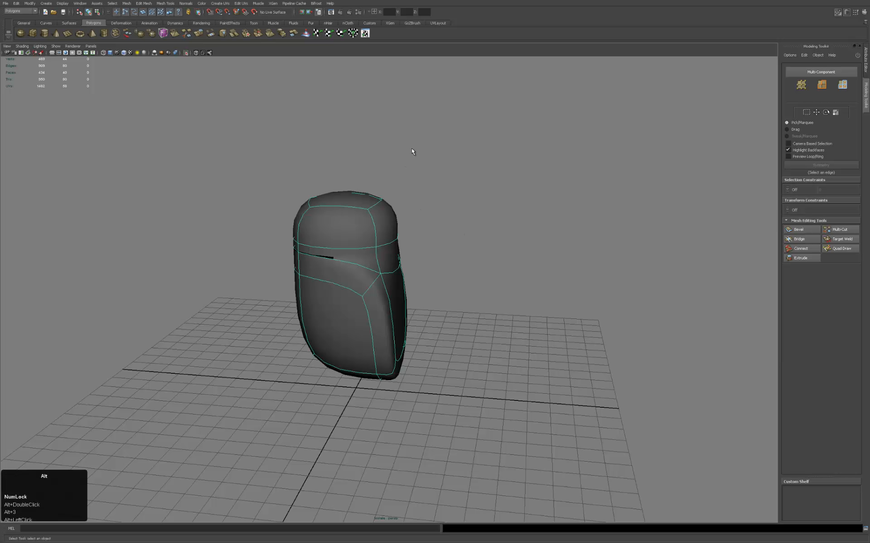
alt+drag(411, 148, 414, 207)
Return the combined block to unsmoothed display, select all its vertices and merge the overlapping ones.
key(1)
right_drag(412, 212, 386, 212)
drag(494, 104, 182, 512)
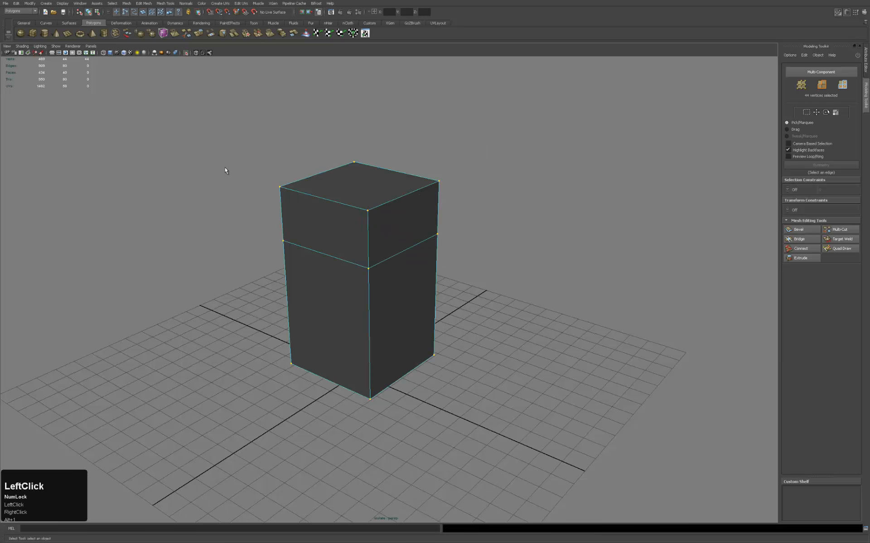
click(144, 4)
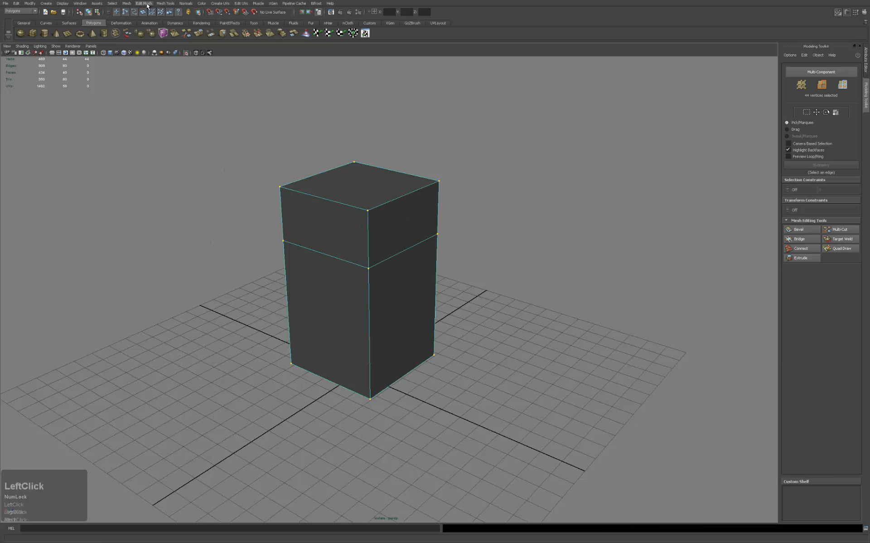
click(207, 22)
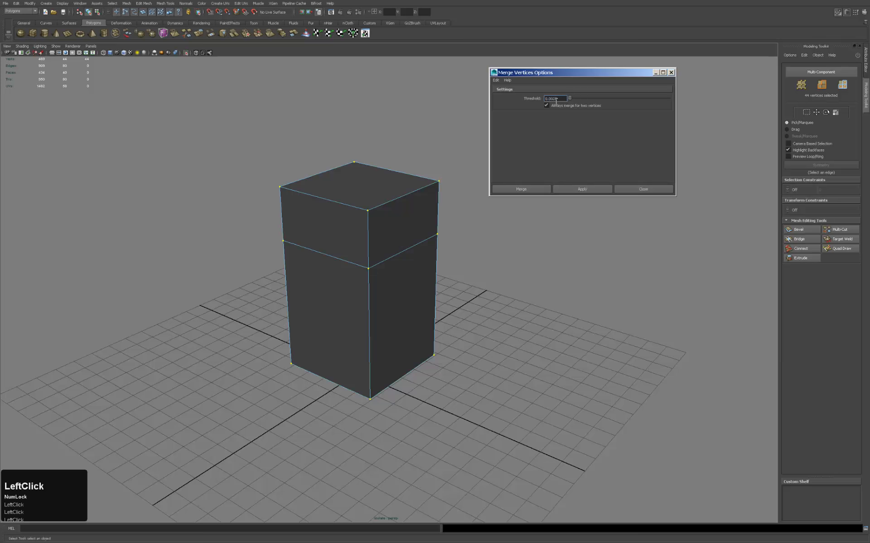
click(528, 189)
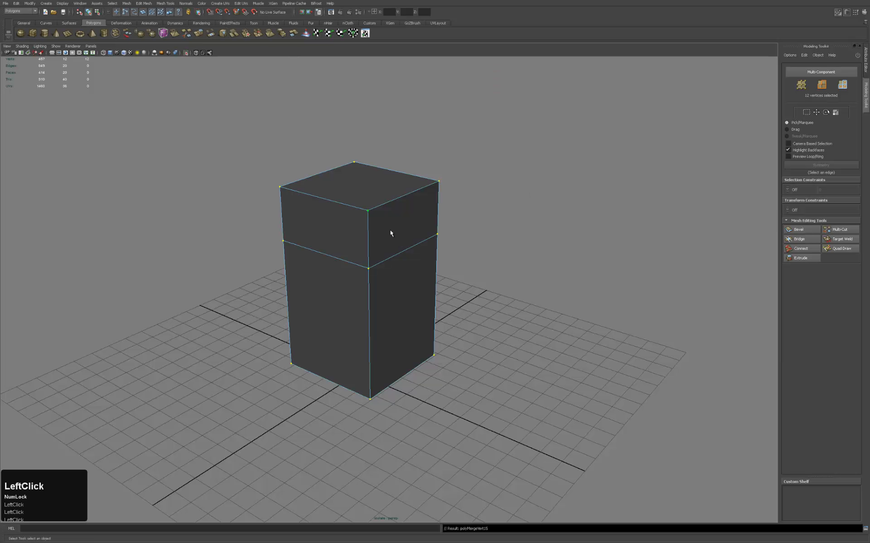
Select all faces of the merged block and run Cleanup on matching polygons to remove lamina faces.
key(3)
click(515, 98)
drag(180, 489, 179, 488)
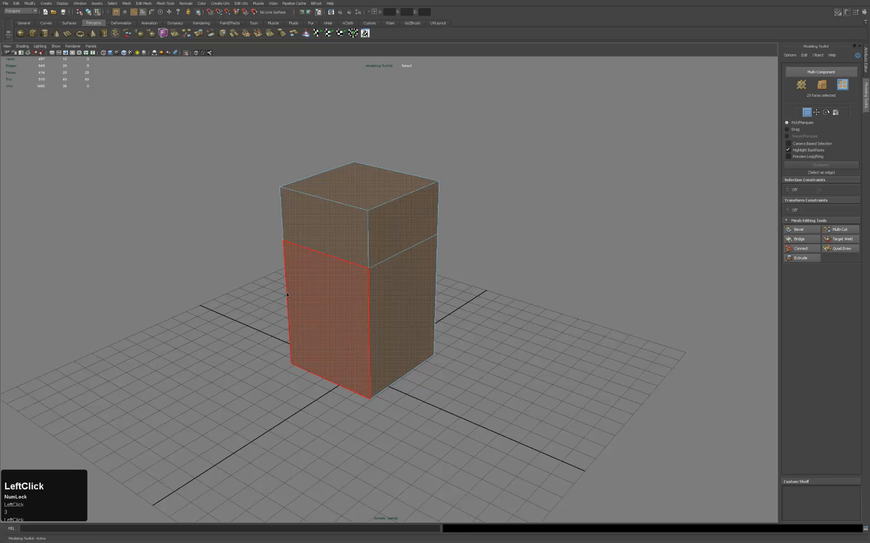
click(128, 3)
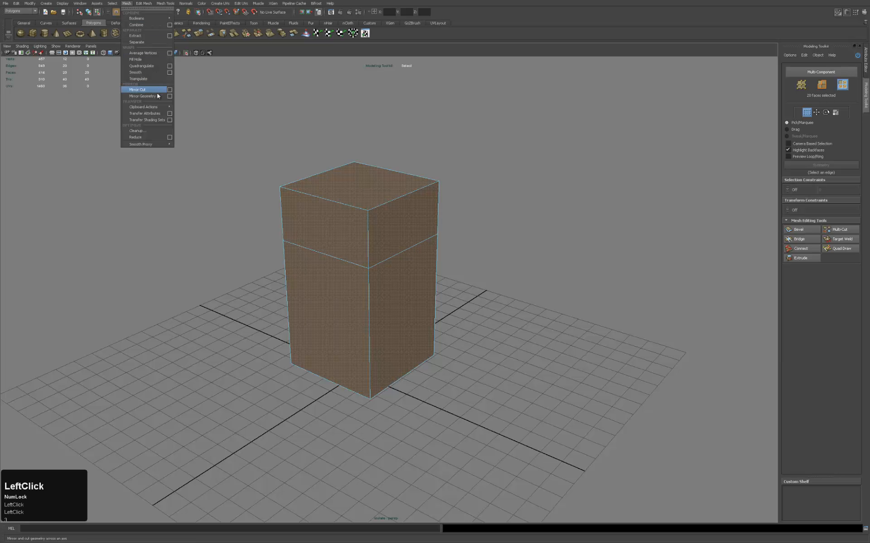
click(156, 131)
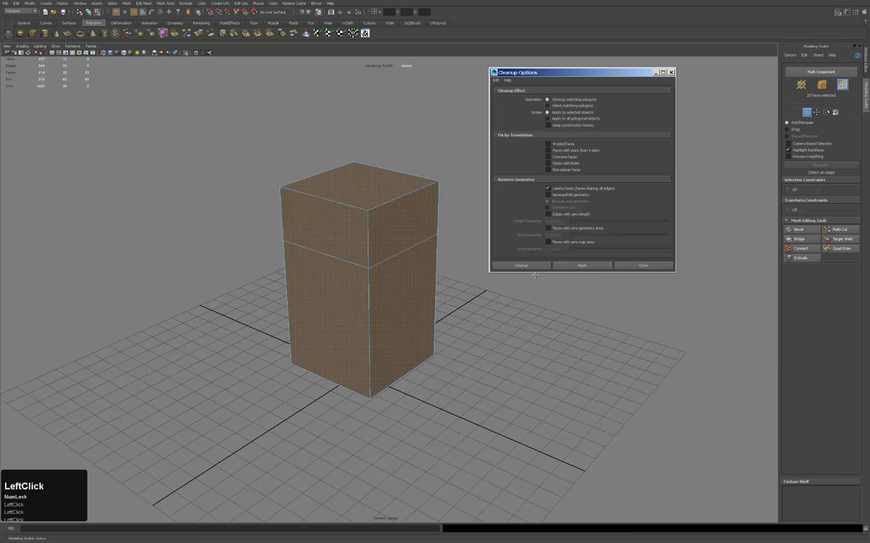
click(521, 266)
Check the cleaned block in smooth preview and return it to the unsmoothed display.
key(3)
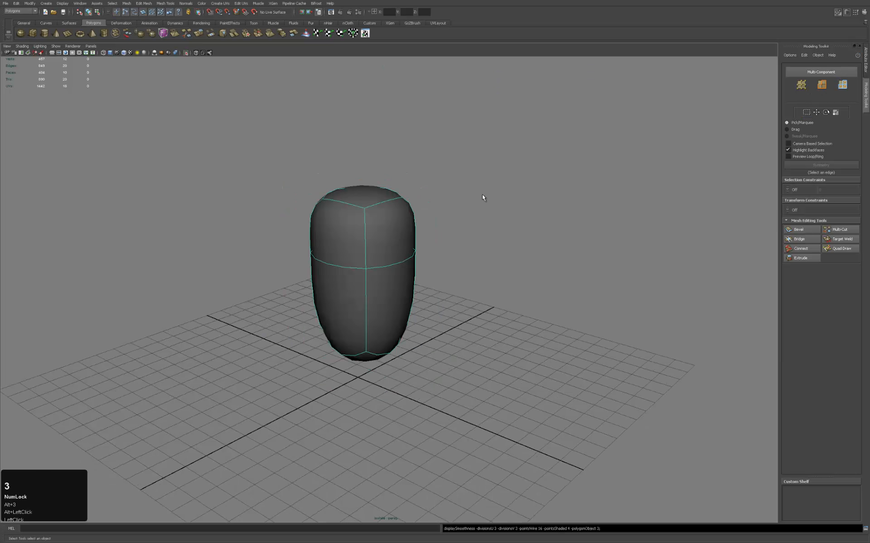
mouse_move(462, 242)
alt+mouse_down()
mouse_move(507, 239)
mouse_move(501, 213)
mouse_move(385, 267)
mouse_move(430, 225)
mouse_move(431, 252)
mouse_move(419, 256)
mouse_move(434, 272)
mouse_move(458, 237)
alt+mouse_up()
click(394, 268)
key(1)
key(3)
key(alt+1)
Try moving the block's top face and undo the move.
key(3)
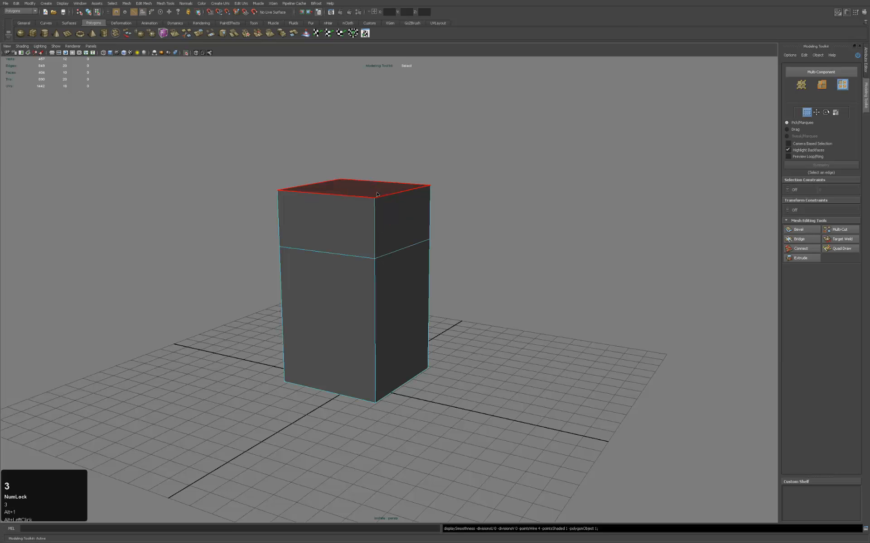
click(377, 190)
key(w)
drag(356, 168, 355, 212)
key(ctrl+z)
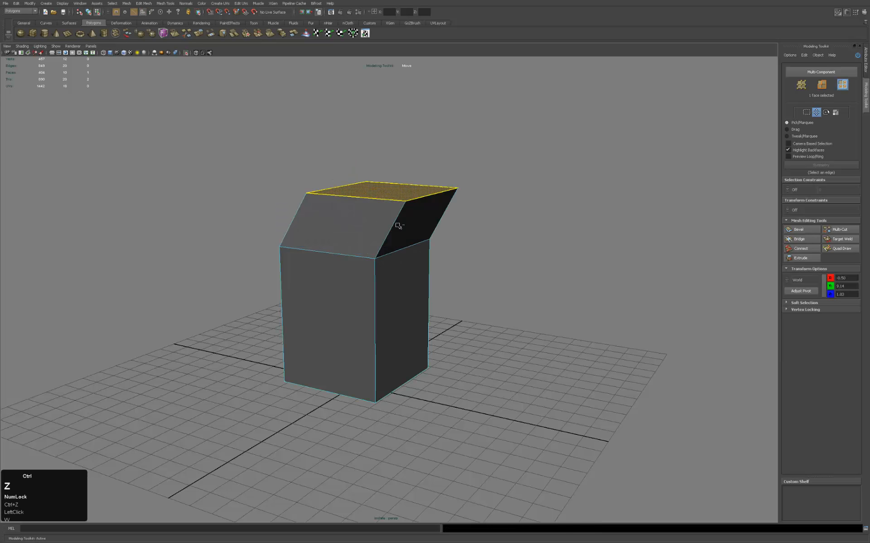
shift+click(399, 239)
drag(363, 288, 489, 202)
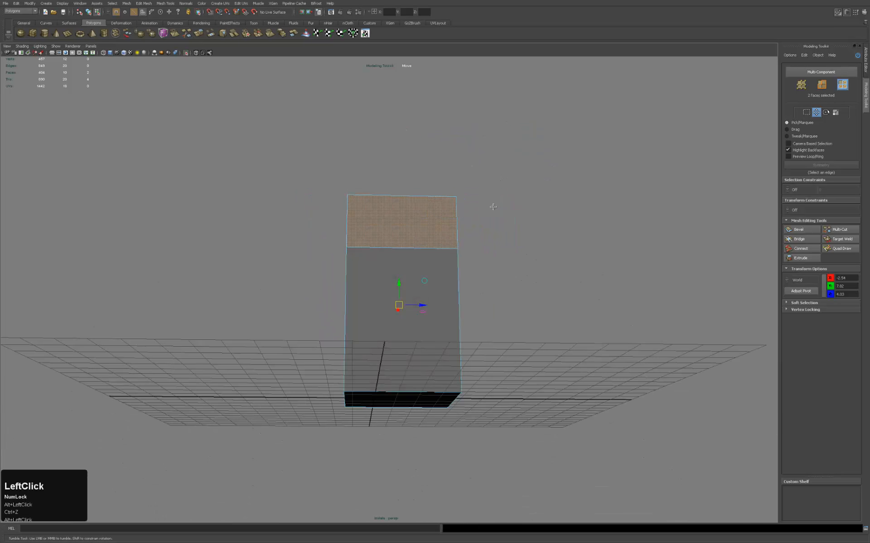
Raise the block's bottom face so its two sections are about equally tall, and check the smooth preview.
click(509, 248)
alt+drag(508, 248, 421, 280)
click(423, 396)
key(w)
key(q)
right_drag(456, 260, 470, 237)
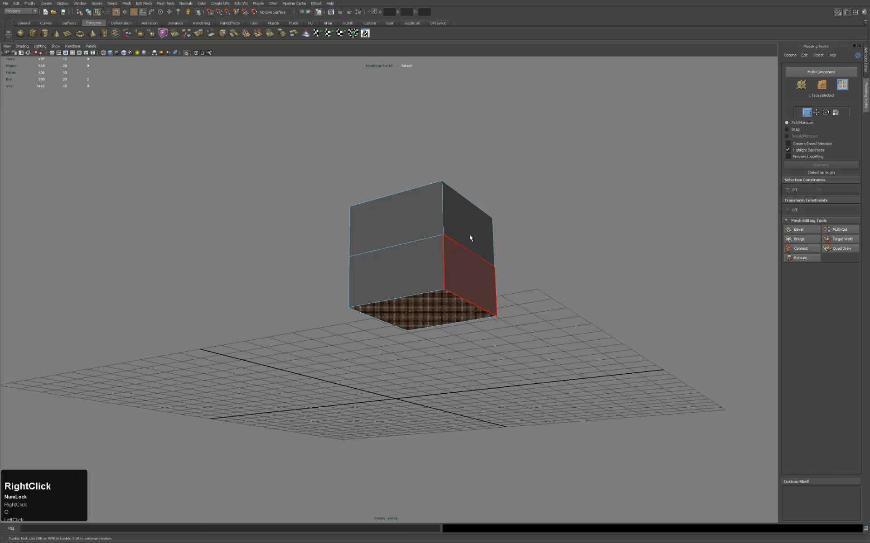
click(471, 236)
key(3)
alt+drag(528, 237, 587, 282)
key(1)
Scale the block's top and bottom faces inward so both ends taper from the middle edge loop.
key(3)
click(378, 188)
key(r)
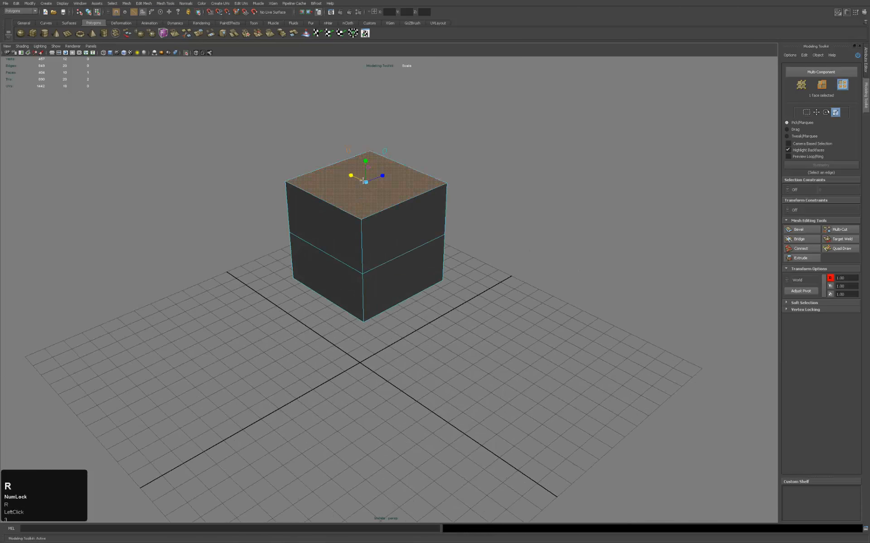
drag(366, 182, 332, 237)
alt+drag(376, 299, 373, 236)
click(368, 340)
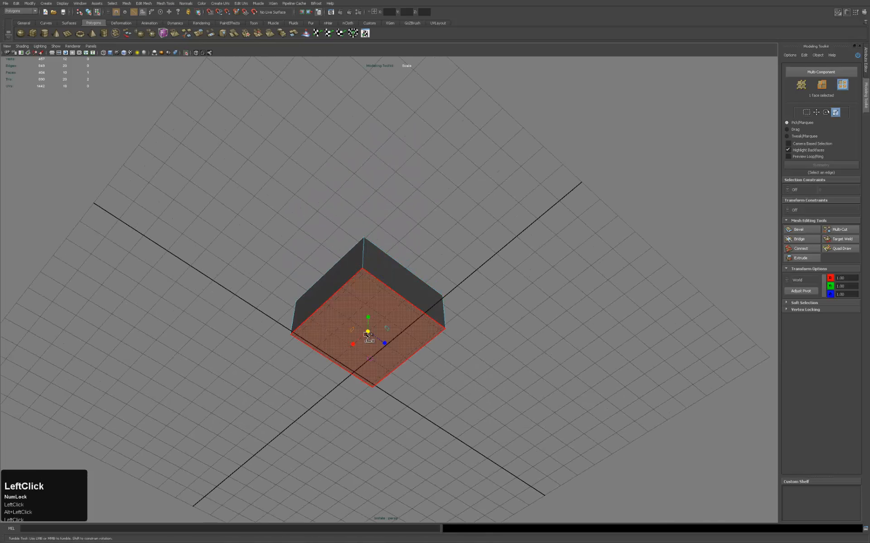
mouse_move(367, 332)
mouse_down()
mouse_move(359, 292)
mouse_move(383, 336)
mouse_up()
Check the tapered block in smooth preview from object mode and return to the unsmoothed display.
right_drag(391, 250, 461, 213)
alt+drag(463, 211, 395, 214)
click(395, 214)
key(3)
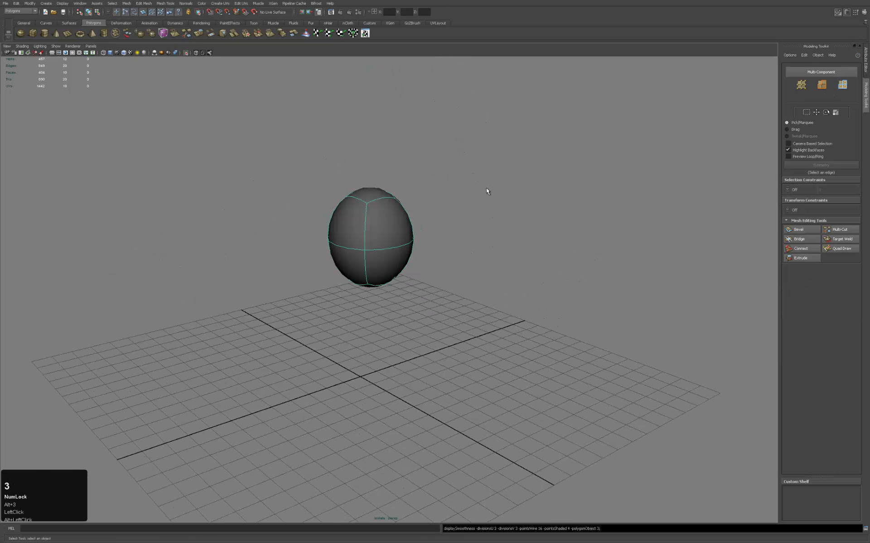
key(1)
Leave isolated view and delete the tapered practice block.
click(471, 170)
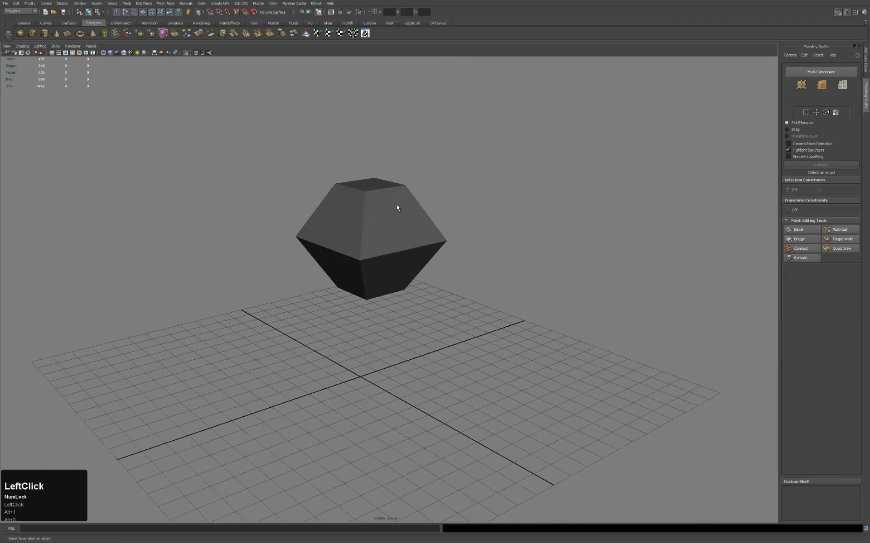
click(379, 206)
key(q)
click(444, 191)
key(alt+q)
click(415, 219)
key(Delete)
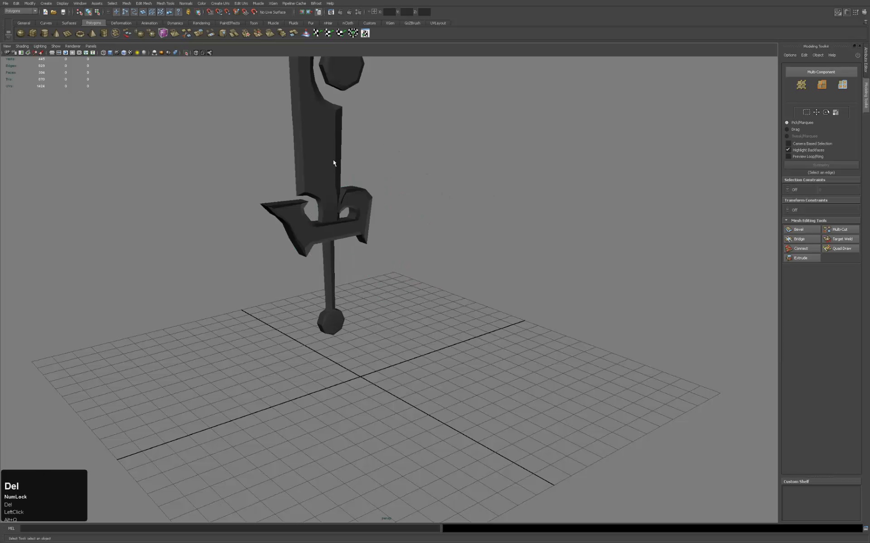
Isolate the sword's notched blade mesh, frame it and bring the side with the missing face into view.
click(333, 159)
key(f)
alt+drag(460, 199, 448, 196)
key(alt+q)
key(q)
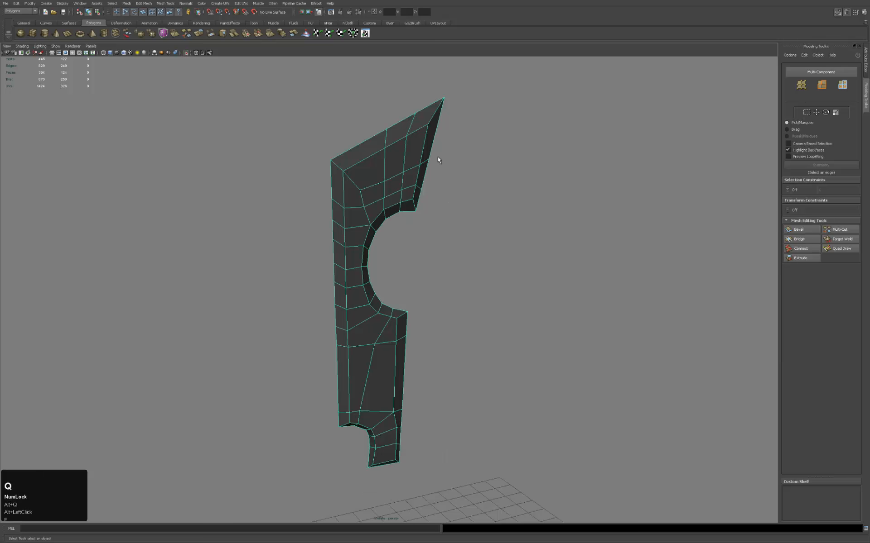
alt+drag(334, 260, 430, 292)
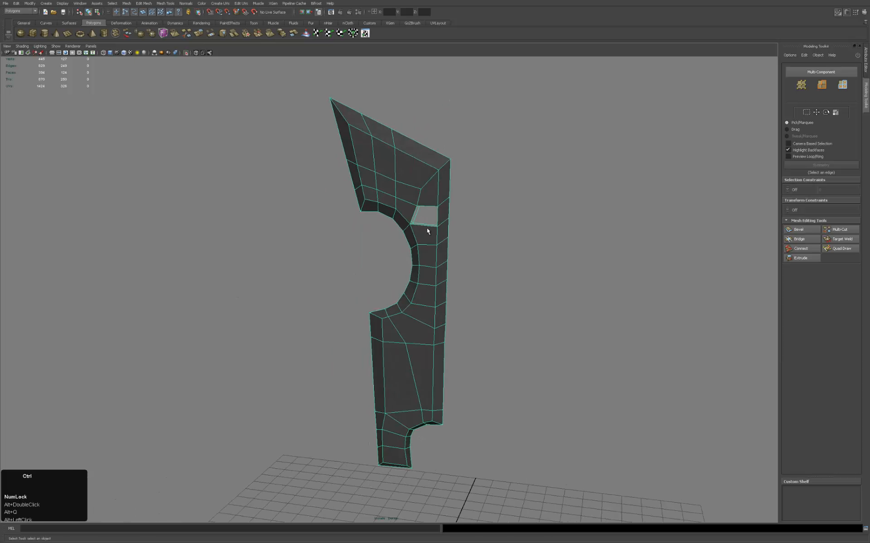
Fill the four-sided hole beside the blade's round notch using the Append to Polygon Tool.
key(ctrl+c)
click(427, 227)
click(426, 207)
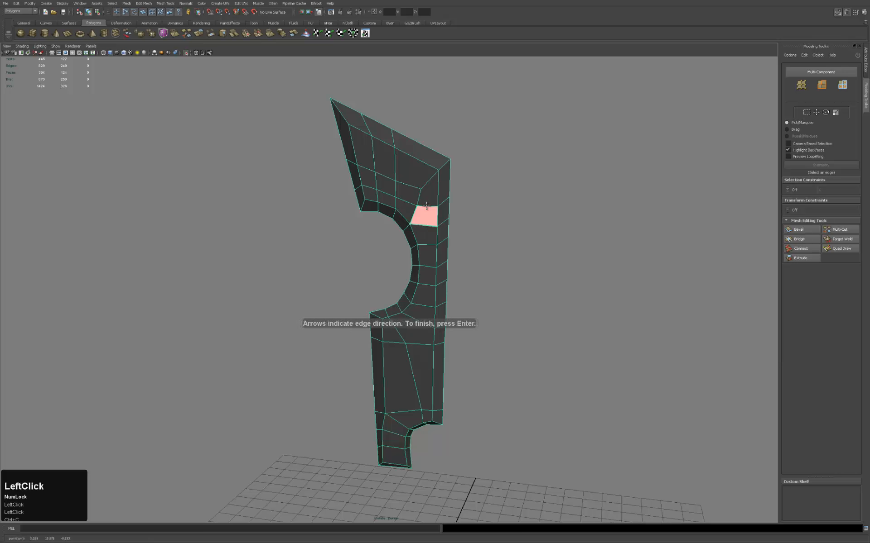
key(q)
click(480, 198)
alt+drag(480, 198, 438, 227)
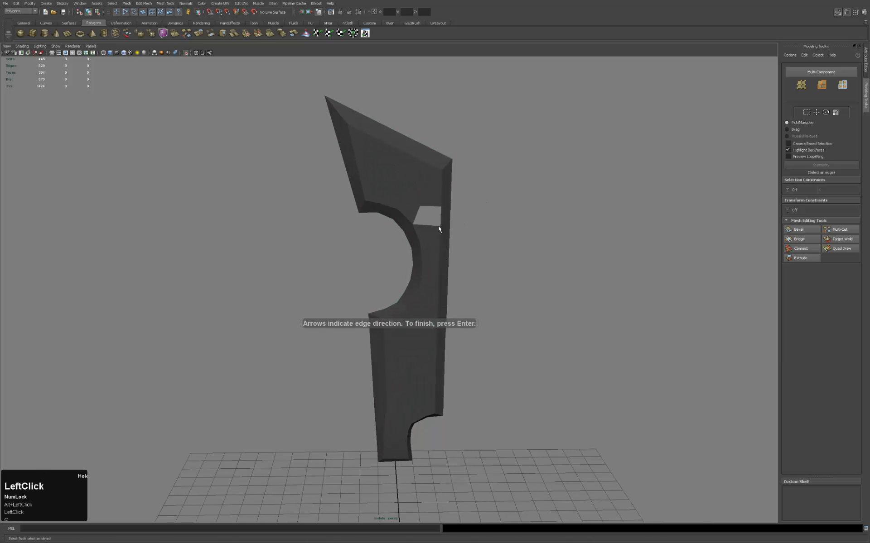
Inspect the appended face beside the round notch in face mode and undo the fill.
click(447, 224)
alt+middle_drag(447, 225, 460, 235)
alt+right_drag(460, 235, 461, 224)
key(3)
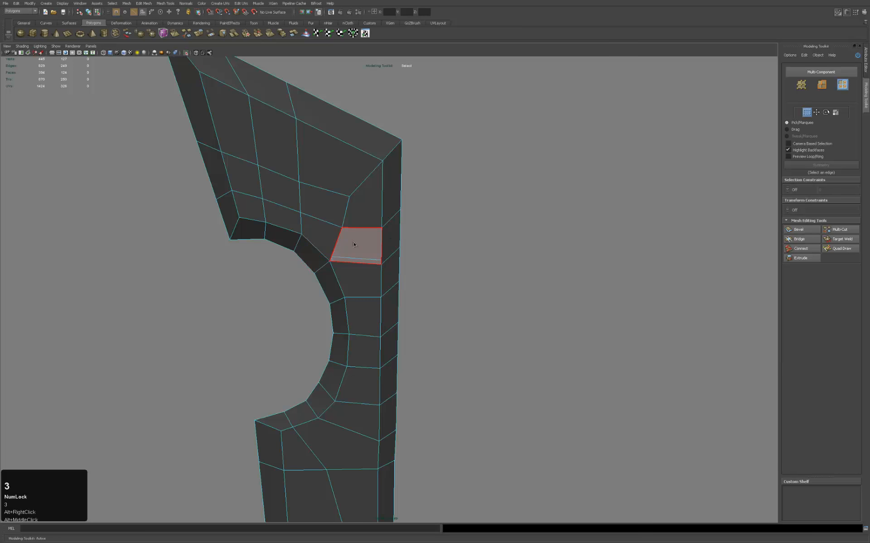
click(365, 245)
key(ctrl+z)
key(ctrl+z)
key(ctrl+z)
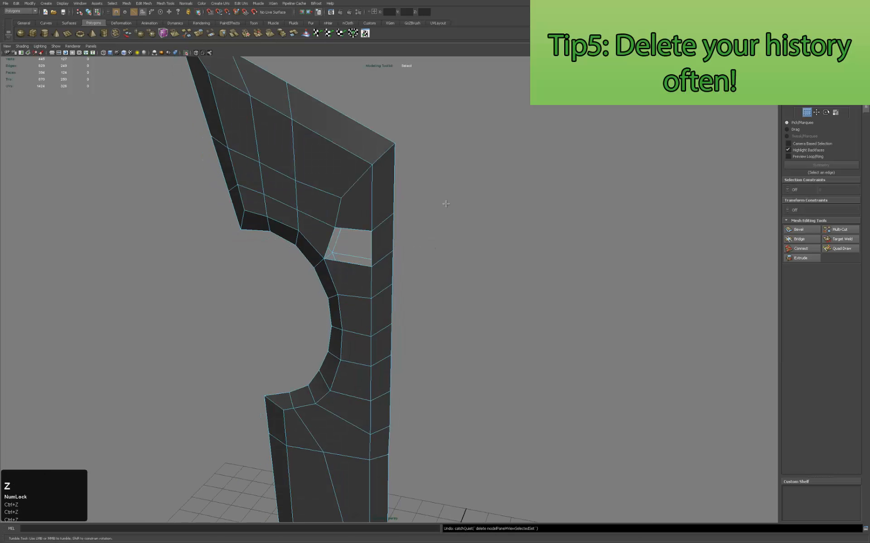
Append a polygon again between the lower and upper boundary edges of the blade's hole.
click(169, 6)
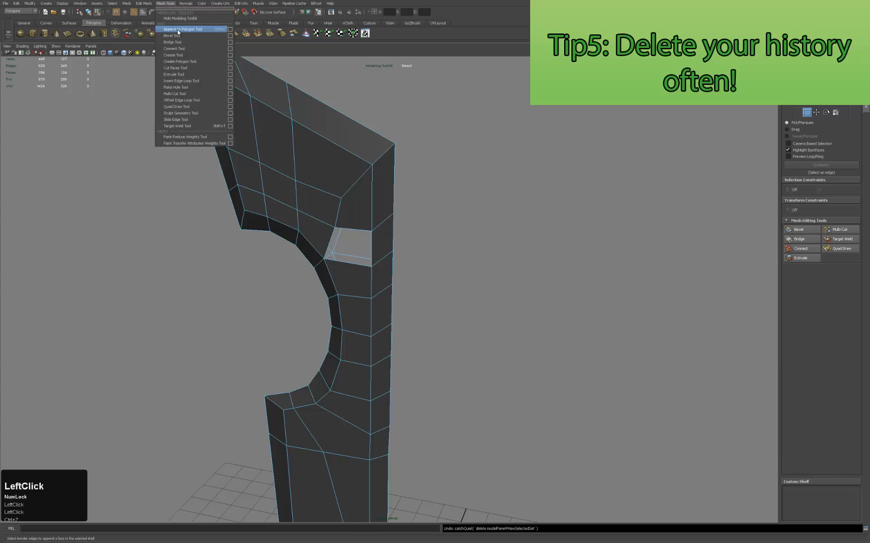
click(172, 30)
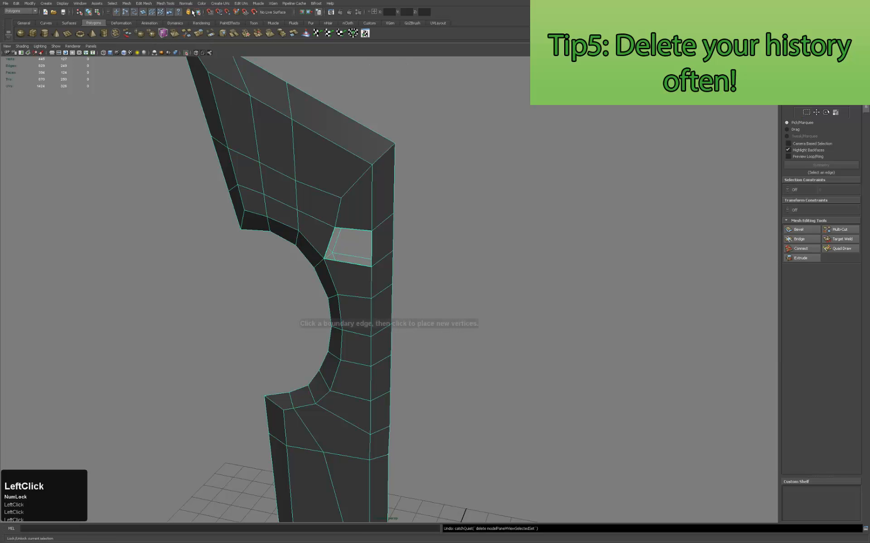
click(350, 263)
click(354, 229)
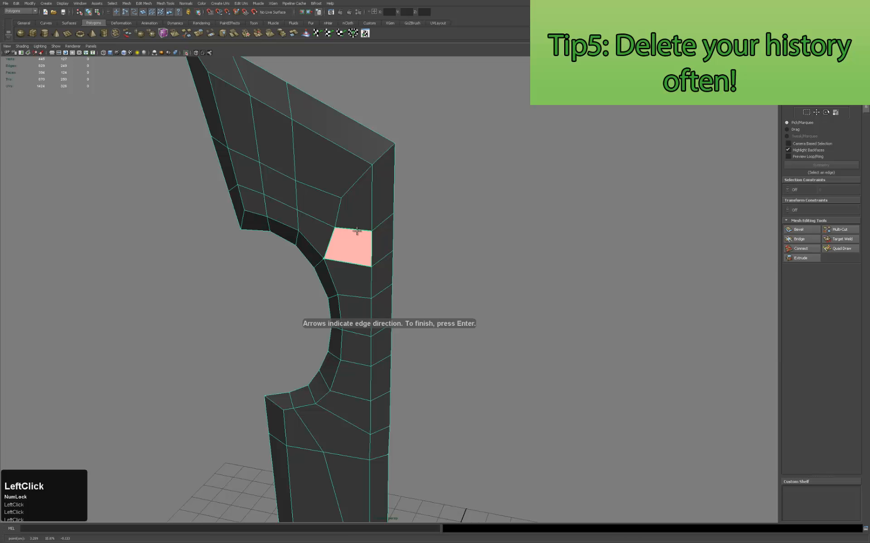
key(Return)
Select the newly appended face on the blade and reverse its normal.
click(447, 218)
alt+drag(385, 252, 377, 248)
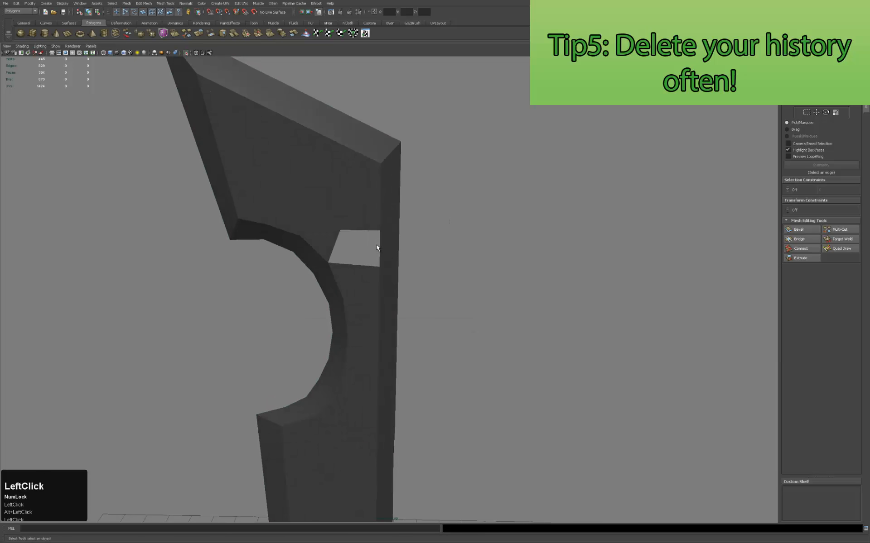
click(380, 243)
key(3)
click(360, 248)
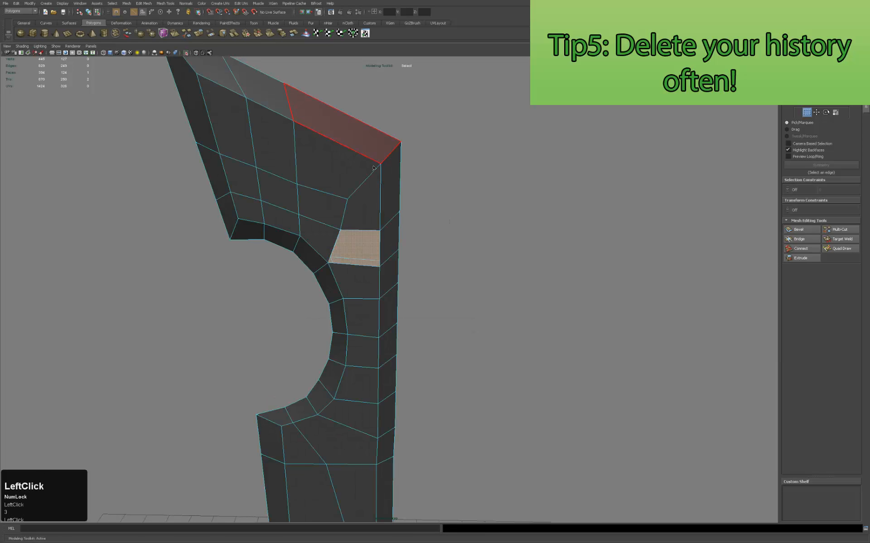
click(188, 3)
click(209, 55)
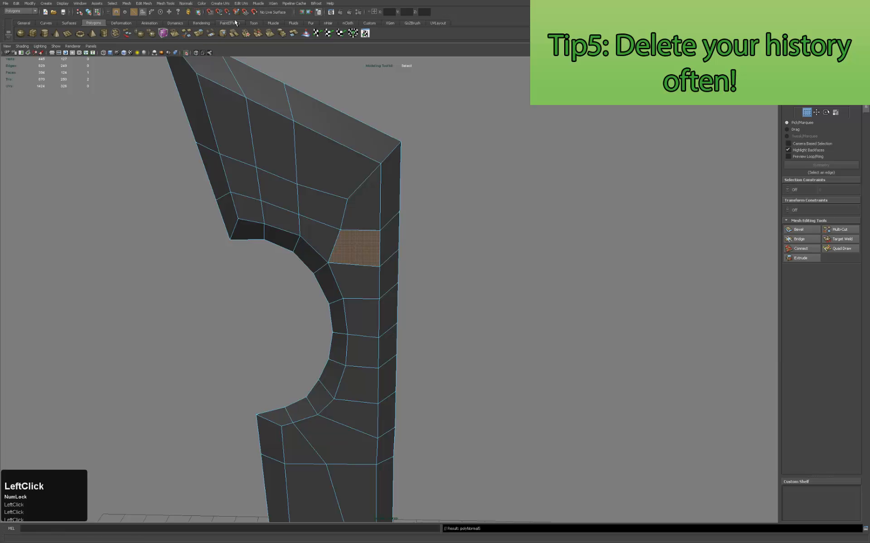
Undo the normal reversal and the selection of the appended face.
click(527, 244)
key(ctrl+z)
key(ctrl+z)
key(ctrl+z)
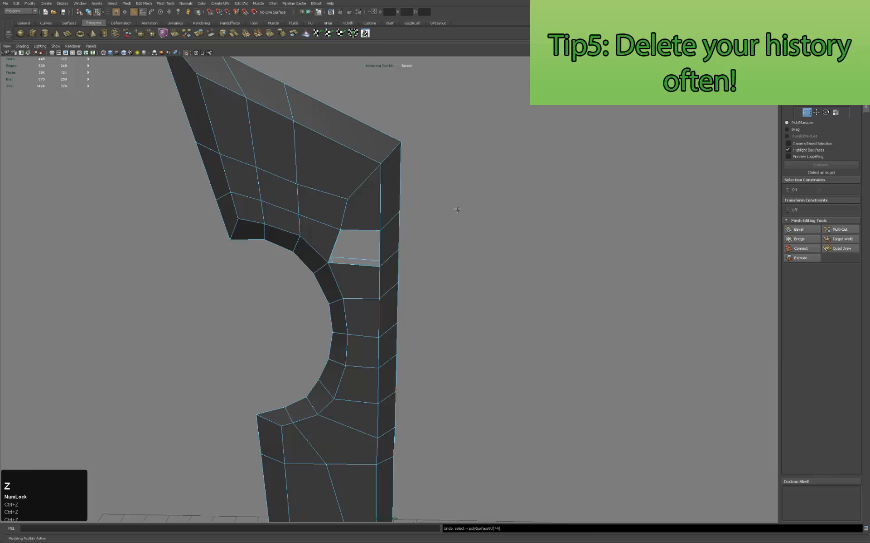
Start the Append to Polygon Tool with its settings shown and enable Keep new faces planar.
alt+drag(457, 209, 431, 204)
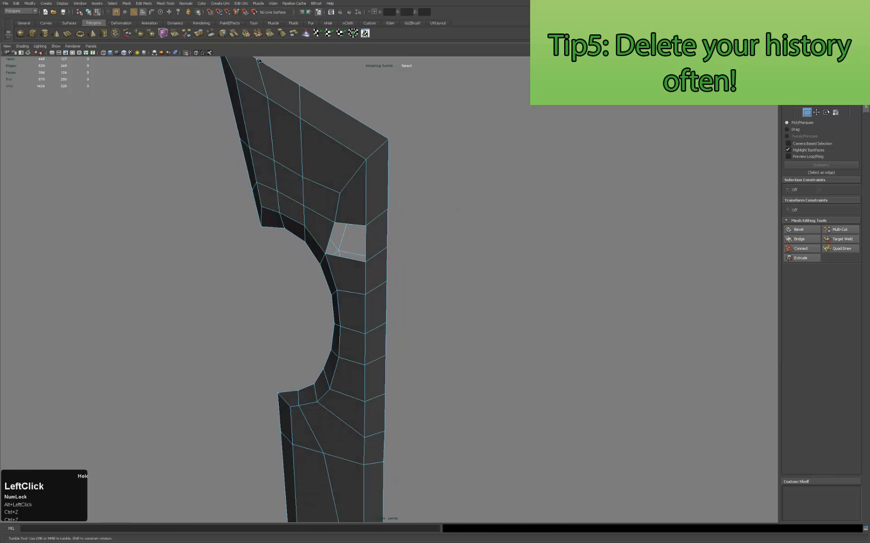
click(164, 4)
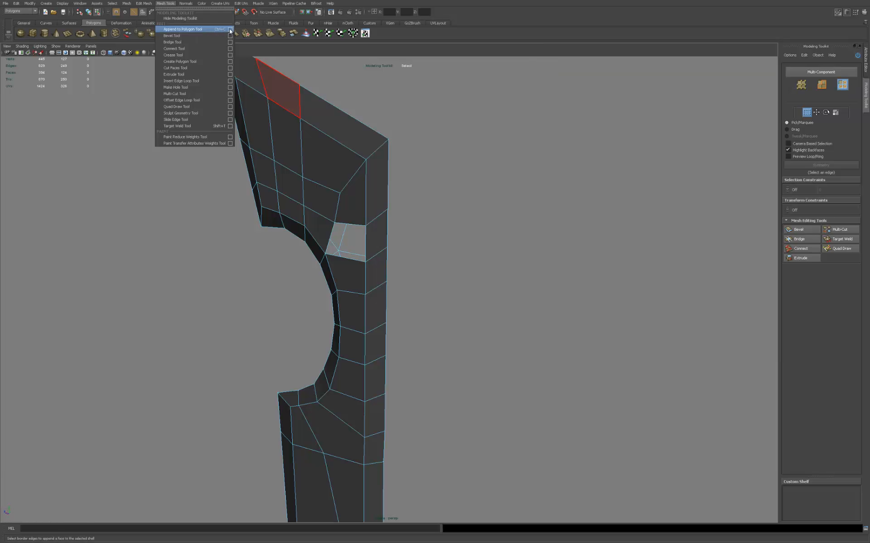
click(230, 30)
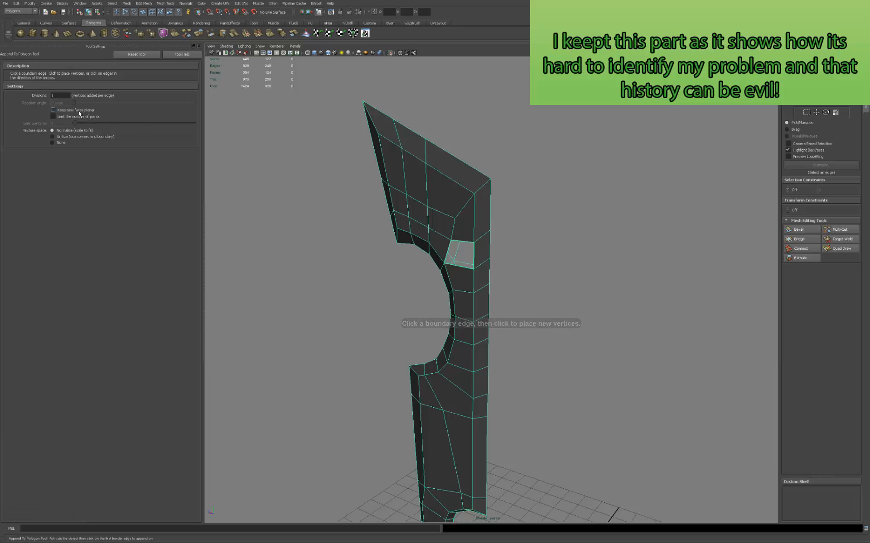
click(82, 111)
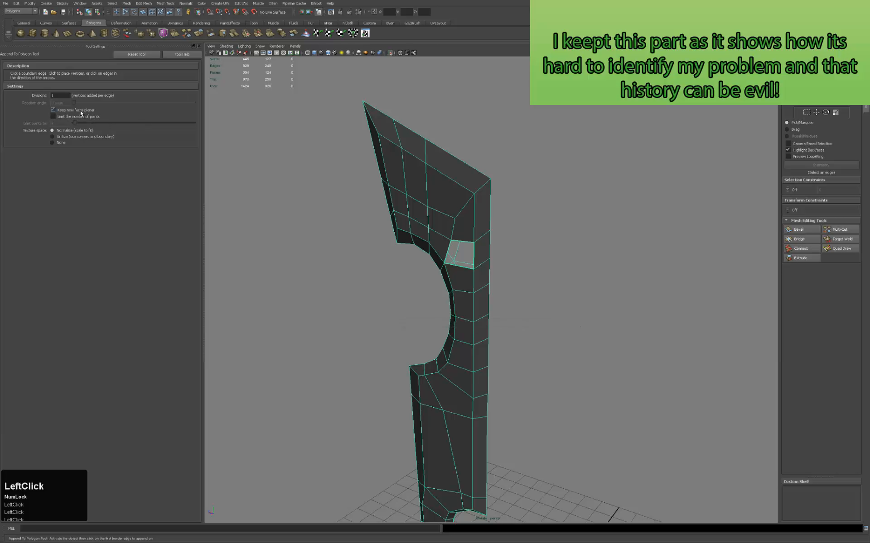
alt+middle_drag(460, 245, 449, 236)
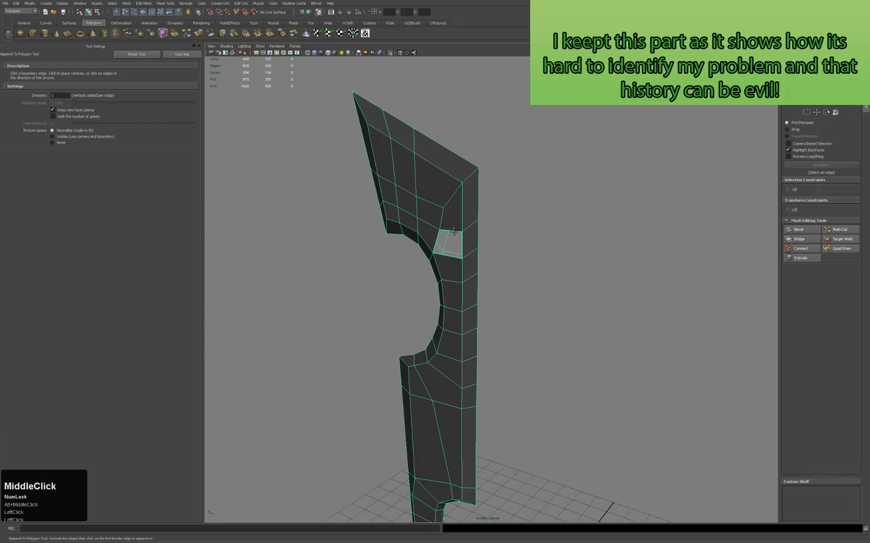
Try to append a polygon across the blade's hole with planar faces enabled, and undo the attempt.
click(453, 232)
key(Return)
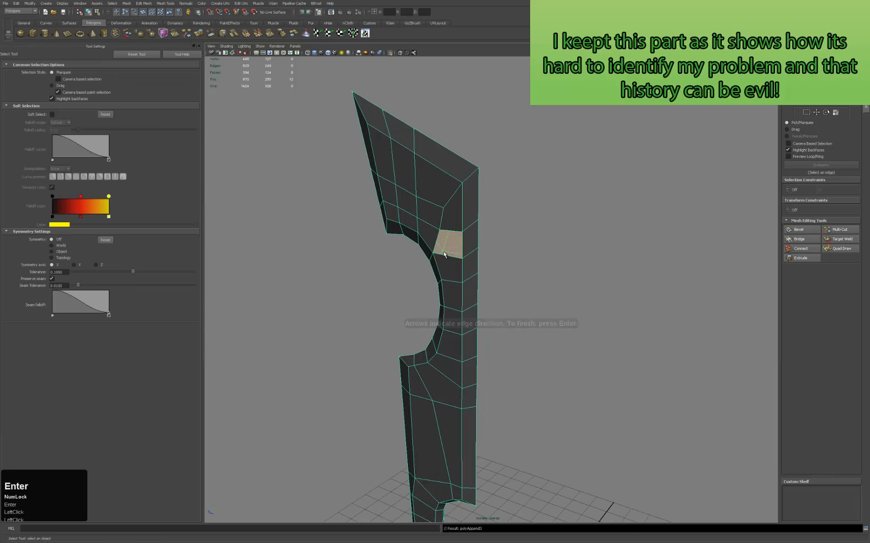
key(ctrl+z)
key(ctrl+z)
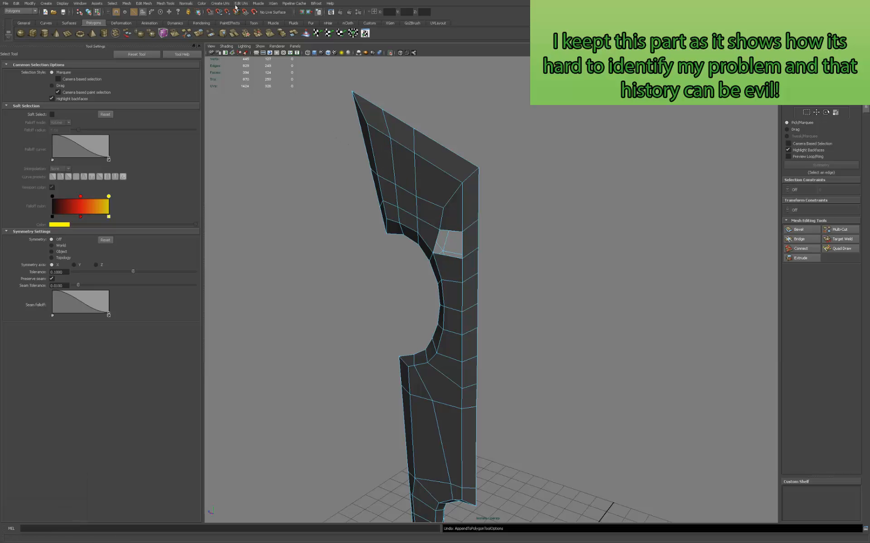
Reopen the Append to Polygon Tool settings to check the options, and close them.
click(173, 4)
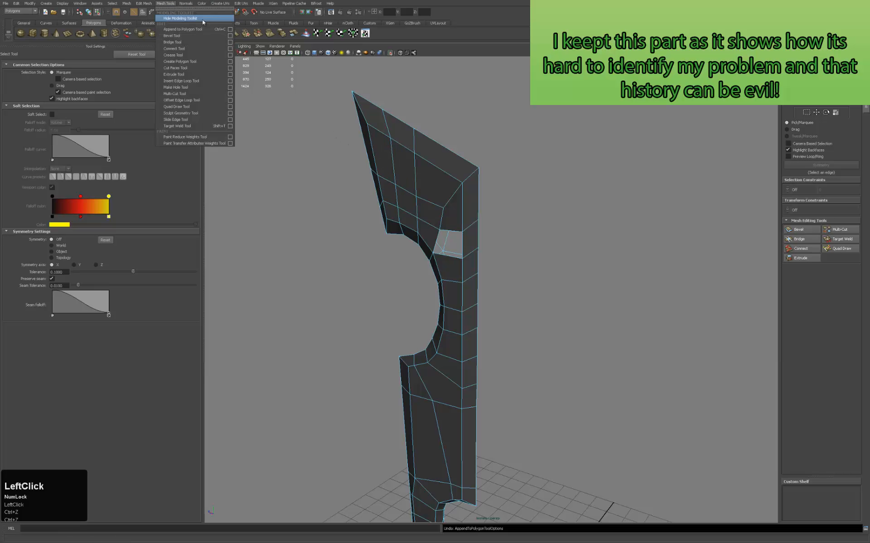
click(227, 28)
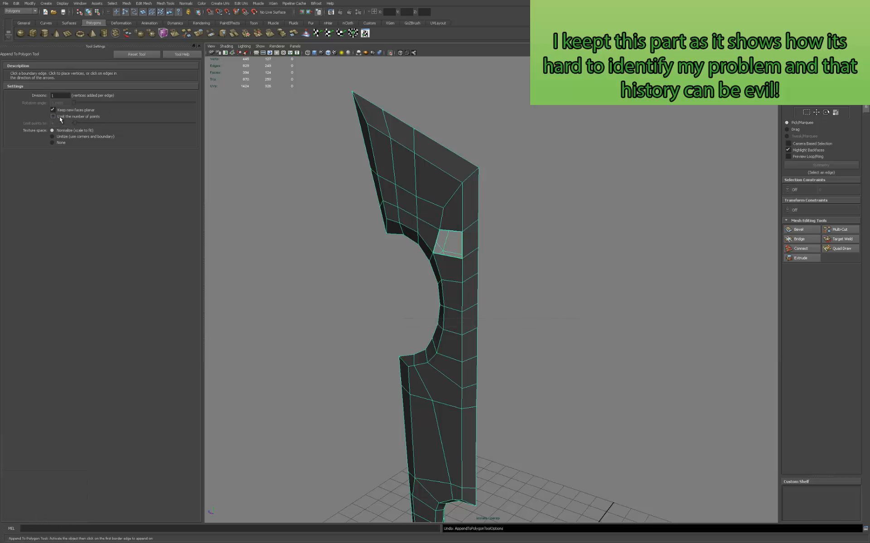
key(Escape)
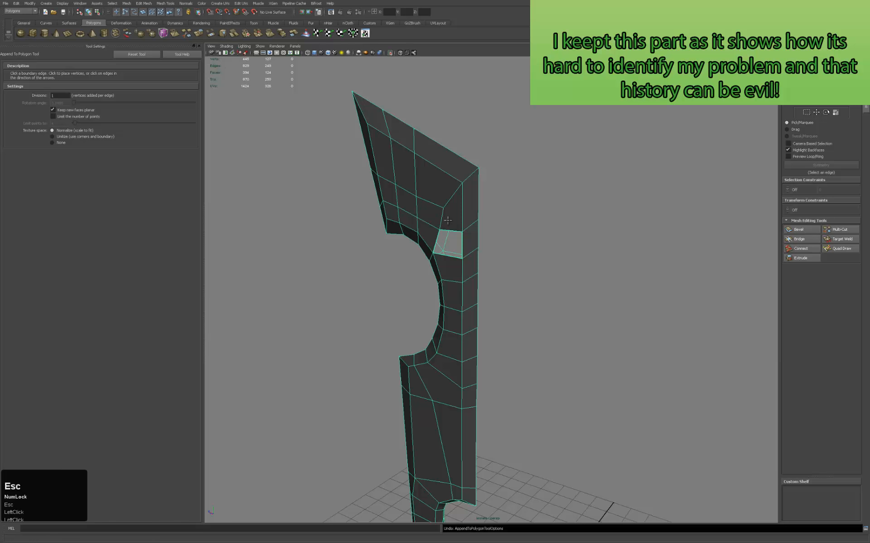
click(199, 46)
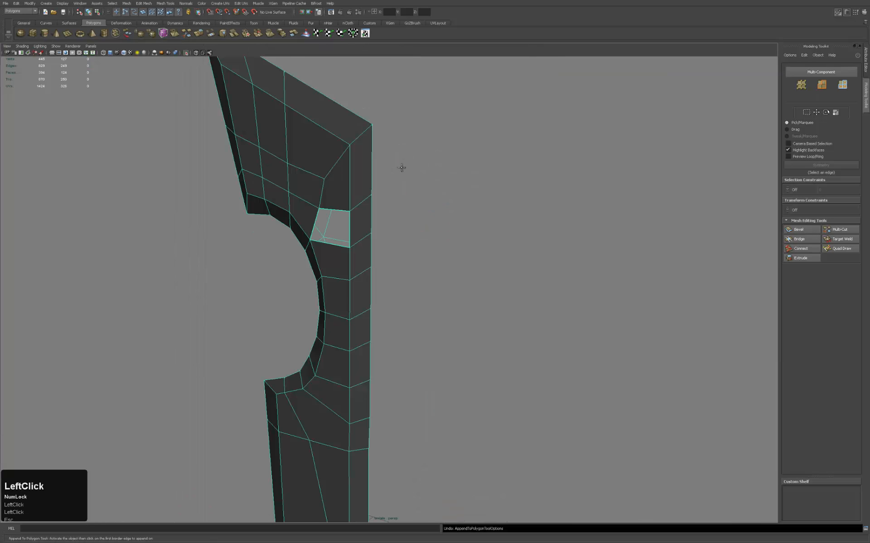
alt+middle_drag(386, 164, 388, 185)
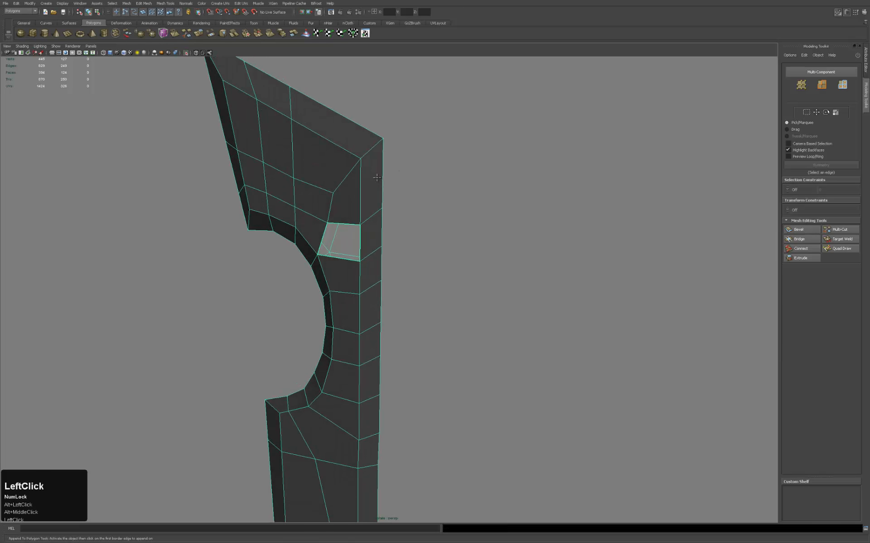
key(ctrl)
key(ctrl+c)
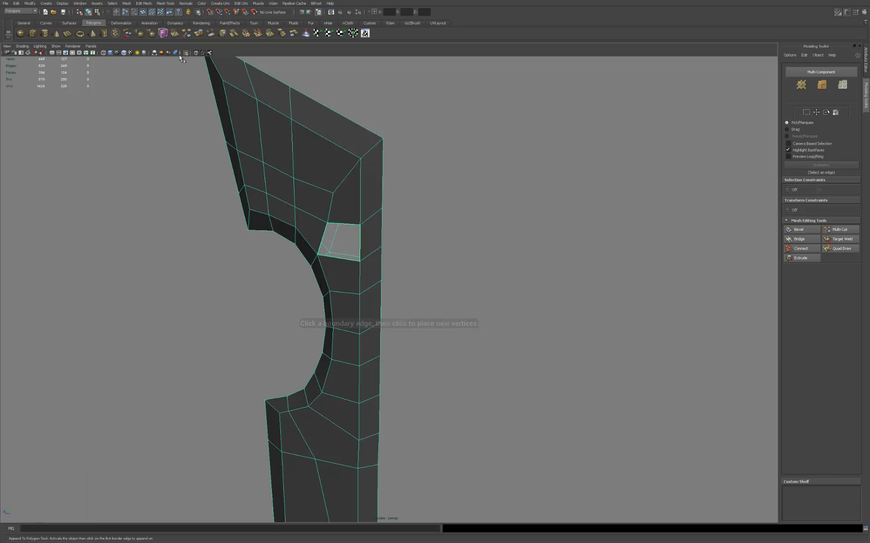
click(129, 4)
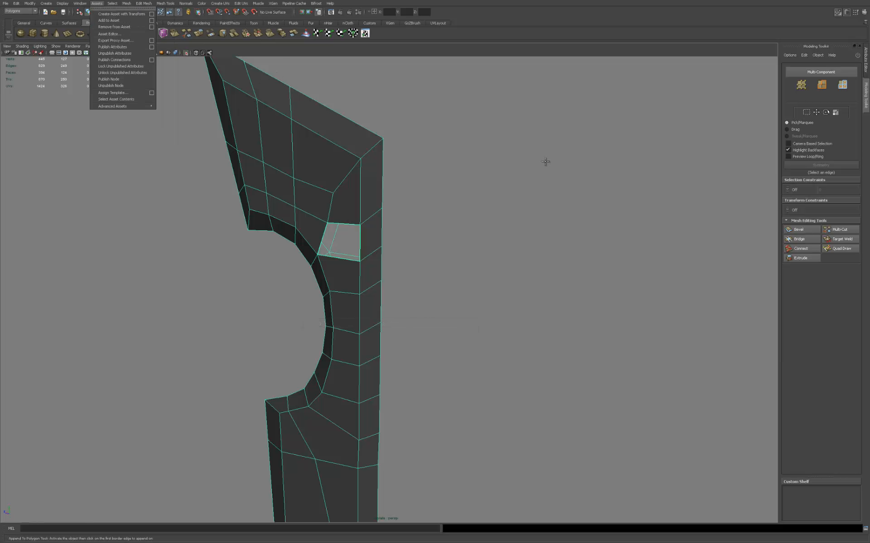
right_click(393, 178)
key(q)
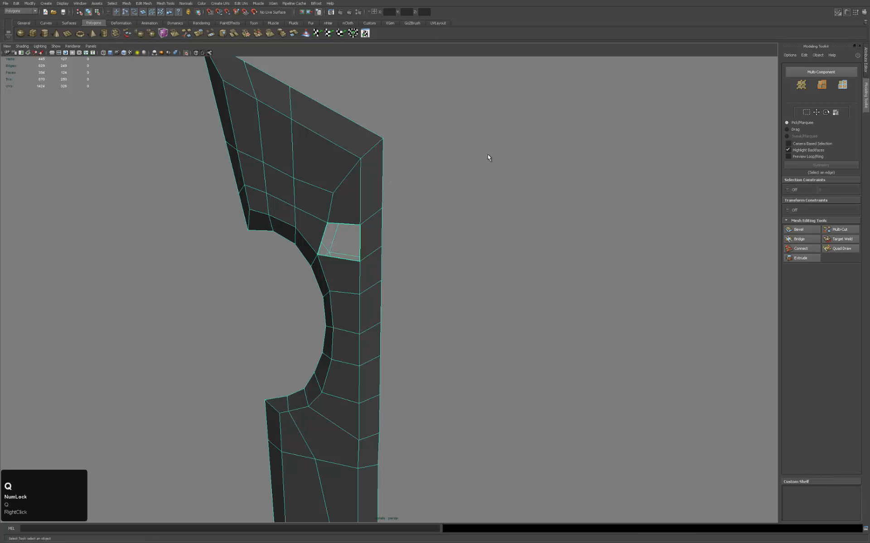
Reselect the blade mesh and check its smooth preview before restoring the unsmoothed display.
click(420, 164)
click(374, 191)
key(alt+3)
key(alt+1)
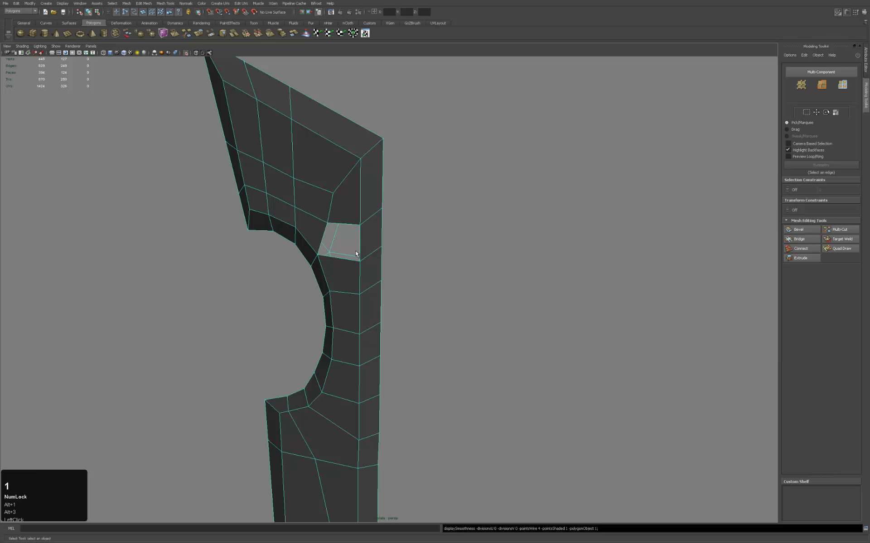
Append a polygon across the blade's hole, starting from its boundary edge beside the outer side strip.
key(ctrl+c)
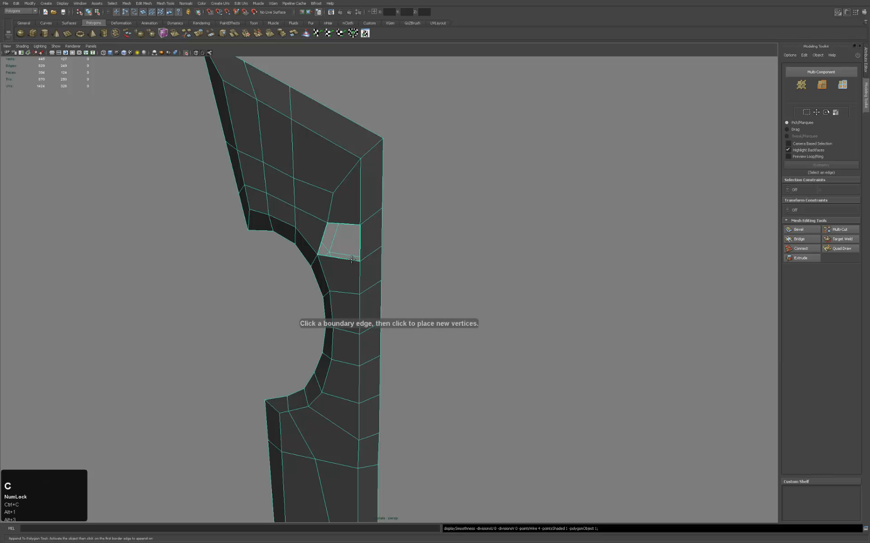
click(361, 233)
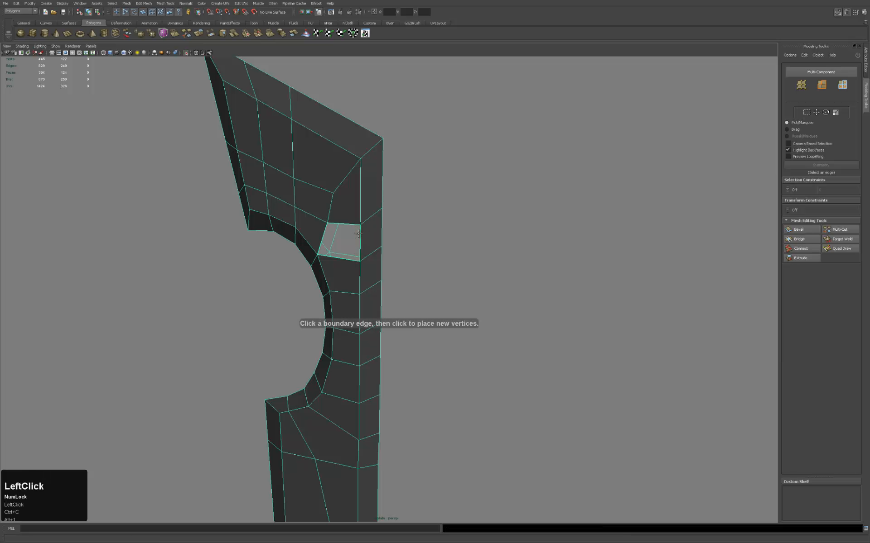
click(324, 230)
key(q)
alt+drag(389, 213, 395, 221)
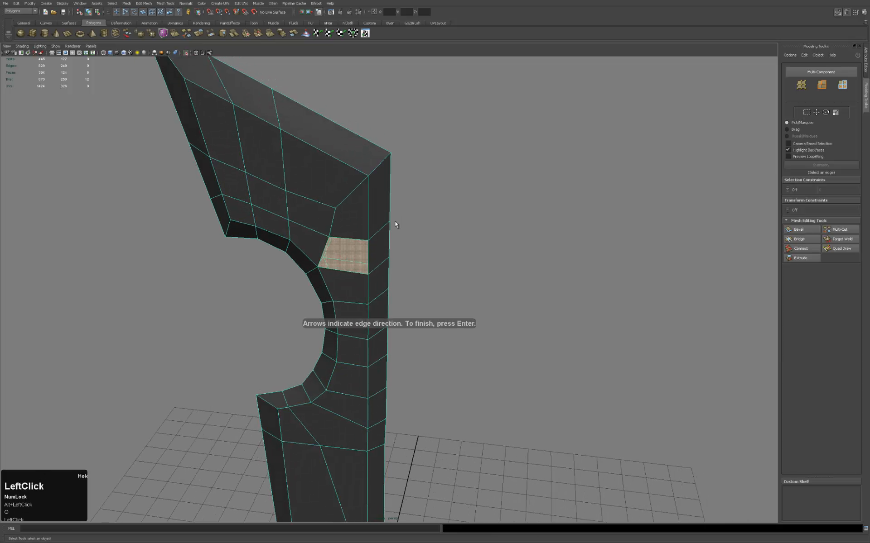
Delete the appended face along with the larger quad face above it on the blade.
key(s)
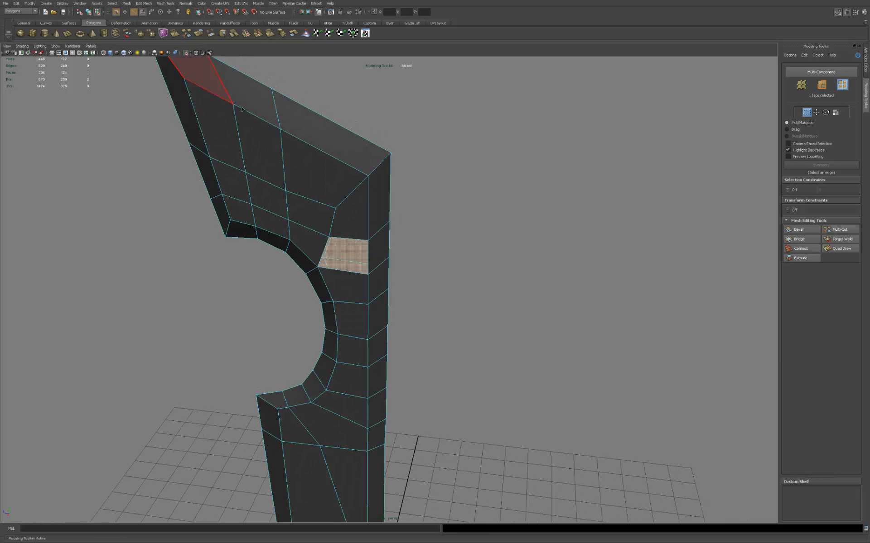
click(319, 172)
key(Delete)
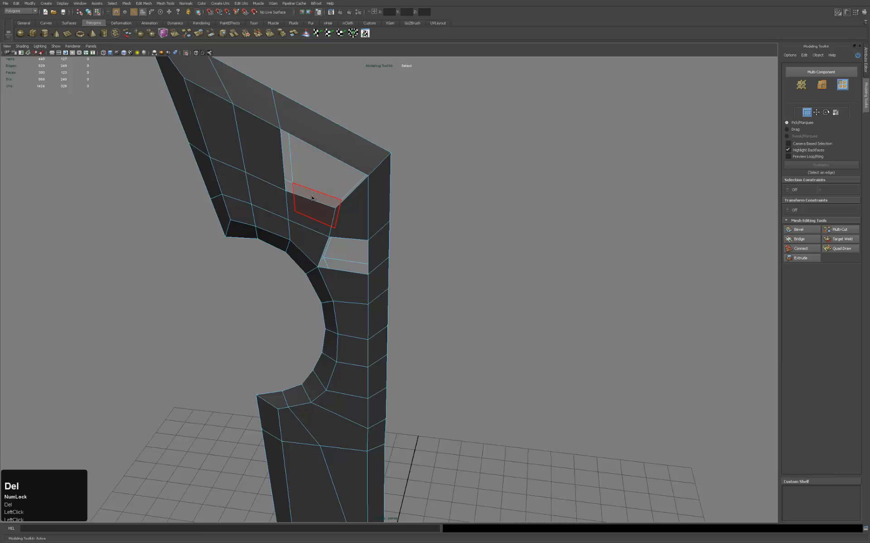
Append a polygon between the lower and upper boundary edges of the large upper opening to refill it.
key(g)
click(312, 198)
click(321, 155)
key(q)
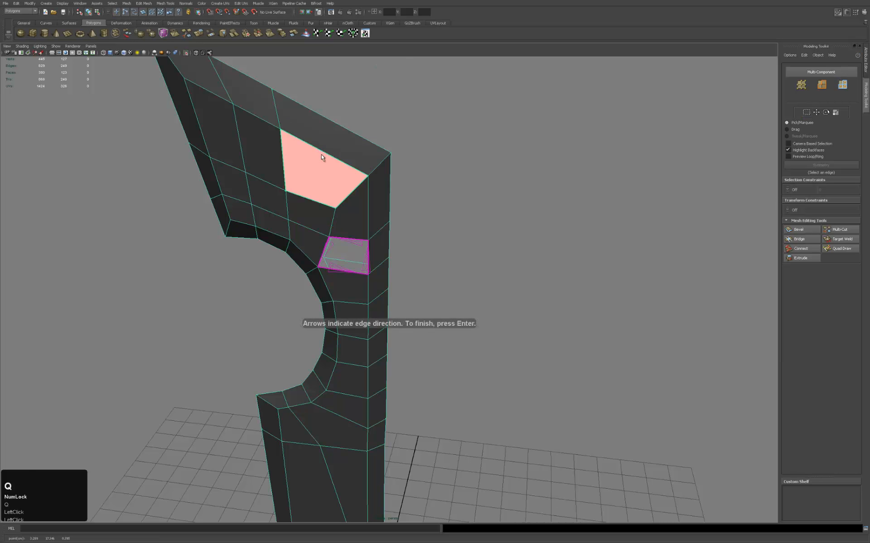
Append a polygon across the remaining small hole, starting from its lower boundary edge.
alt+middle_drag(297, 164, 300, 153)
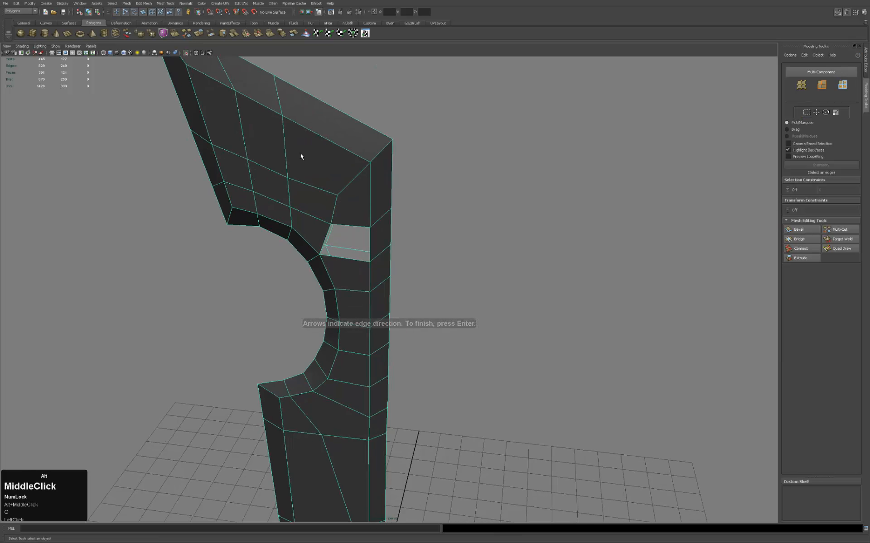
alt+right_drag(300, 154, 276, 168)
alt+drag(276, 169, 267, 165)
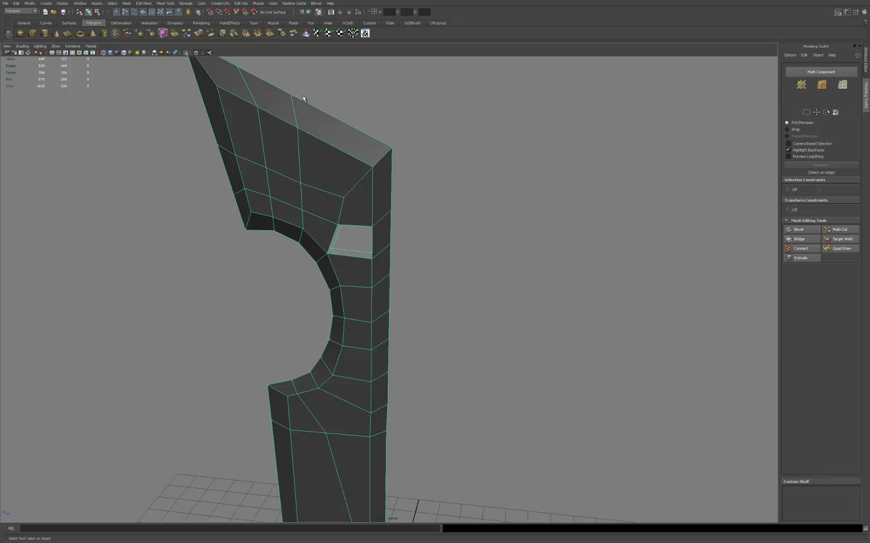
key(c)
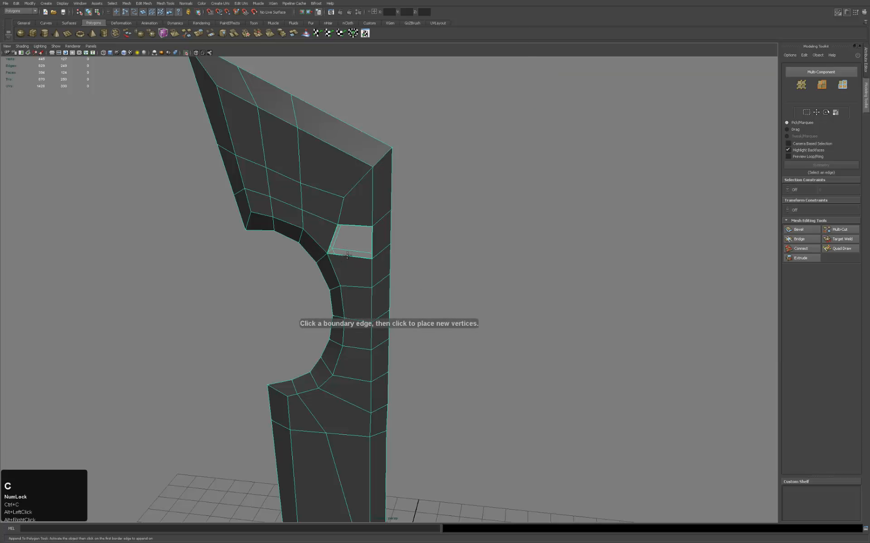
click(347, 256)
key(q)
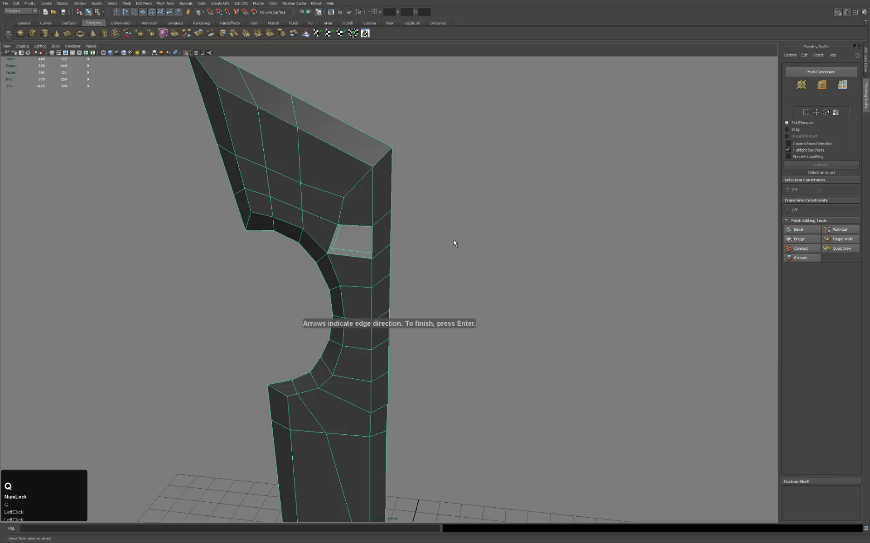
Delete the face just appended over the small hole and return to object selection on the blade.
alt+drag(453, 243, 435, 253)
key(3)
click(356, 242)
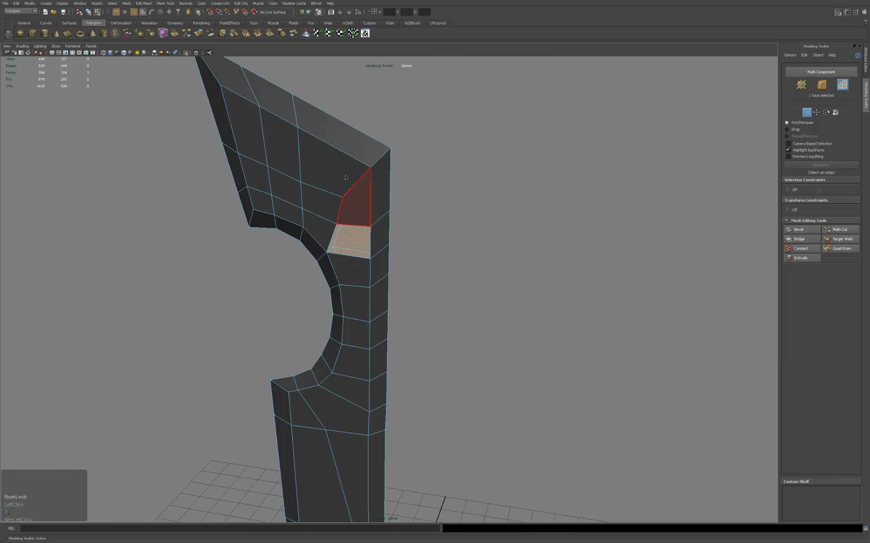
key(Delete)
key(q)
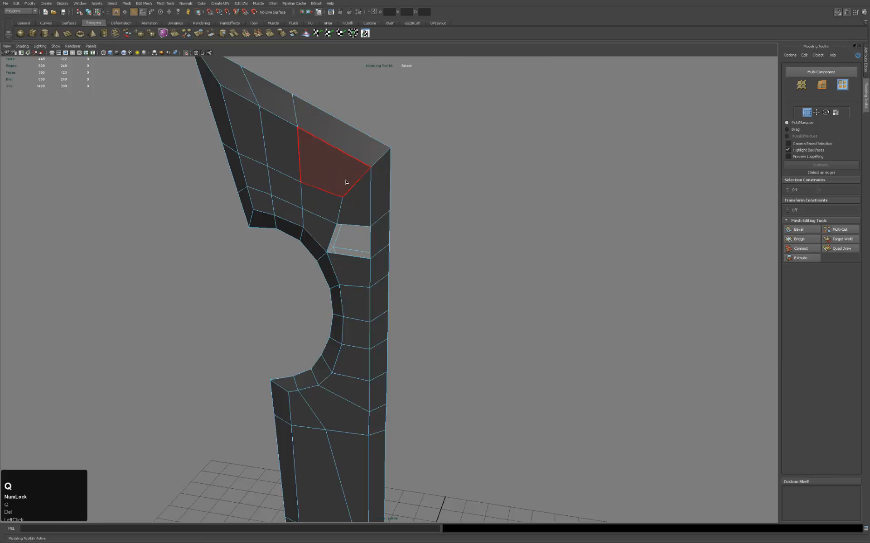
right_drag(364, 182, 363, 171)
click(358, 153)
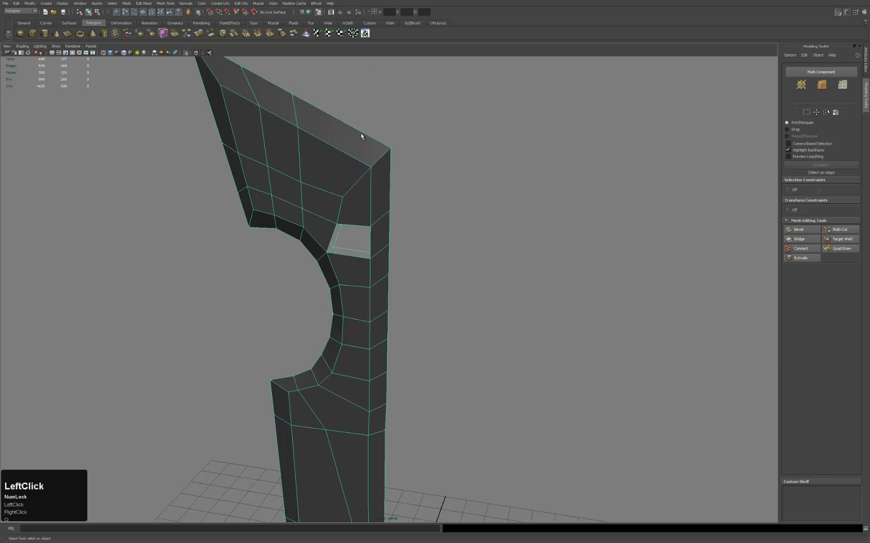
Go through the blade's construction history nodes and display the attributes of polySplit56.
key(ctrl+a)
double_click(857, 67)
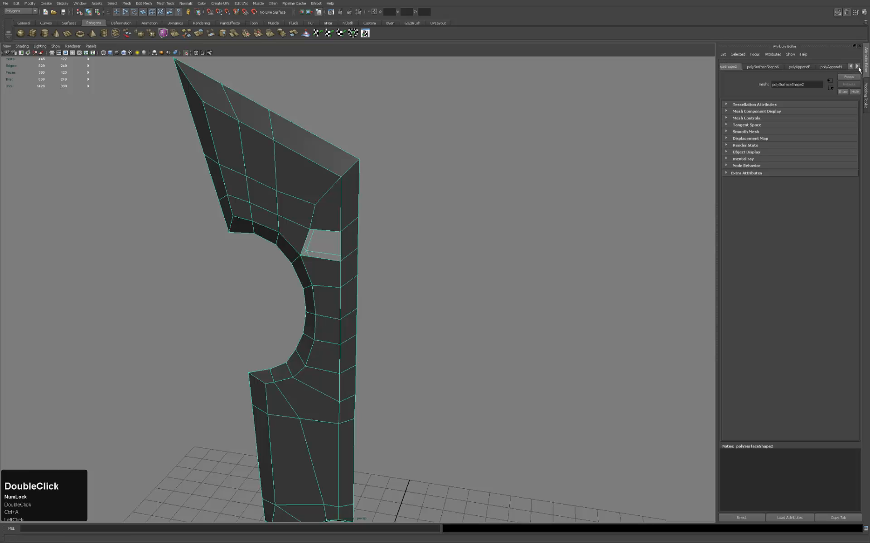
double_click(857, 67)
double_click(856, 67)
double_click(857, 66)
click(857, 67)
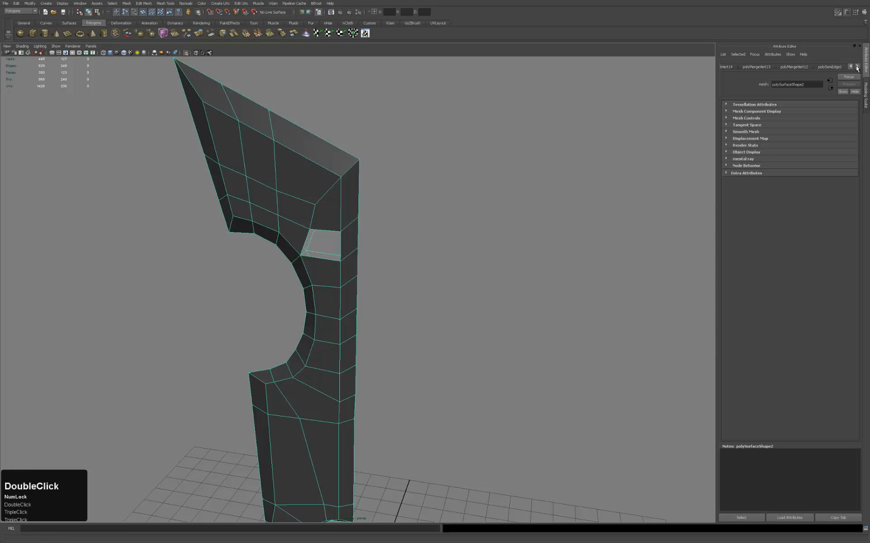
click(798, 67)
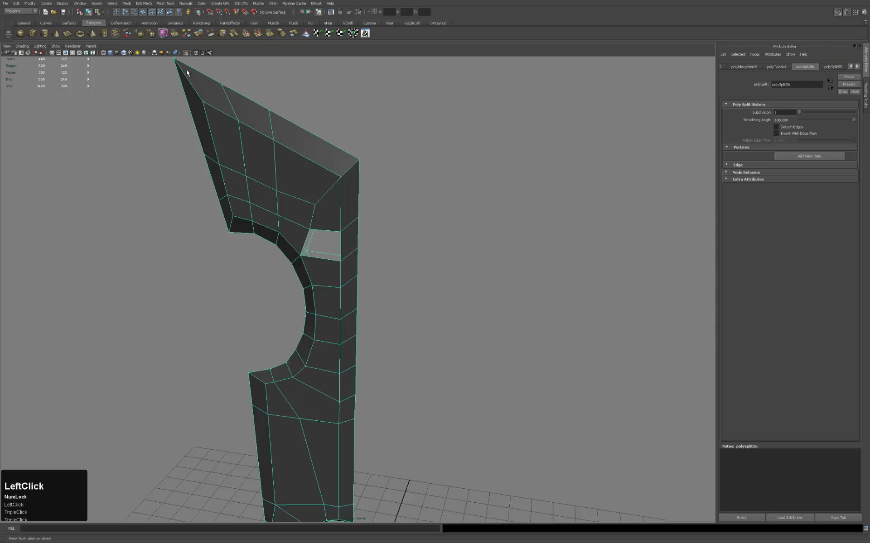
Graph the blade's input and output connections in a maximized Hypershade.
click(83, 5)
mouse_move(113, 20)
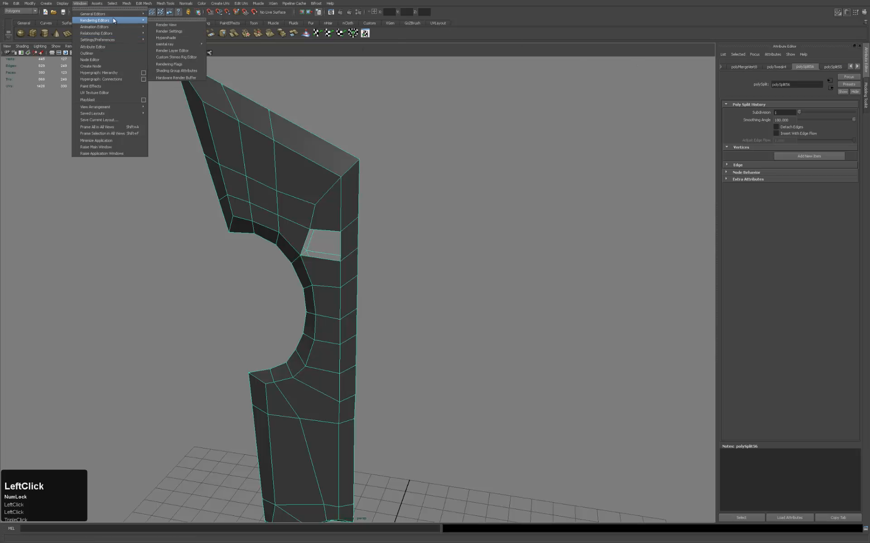
click(176, 37)
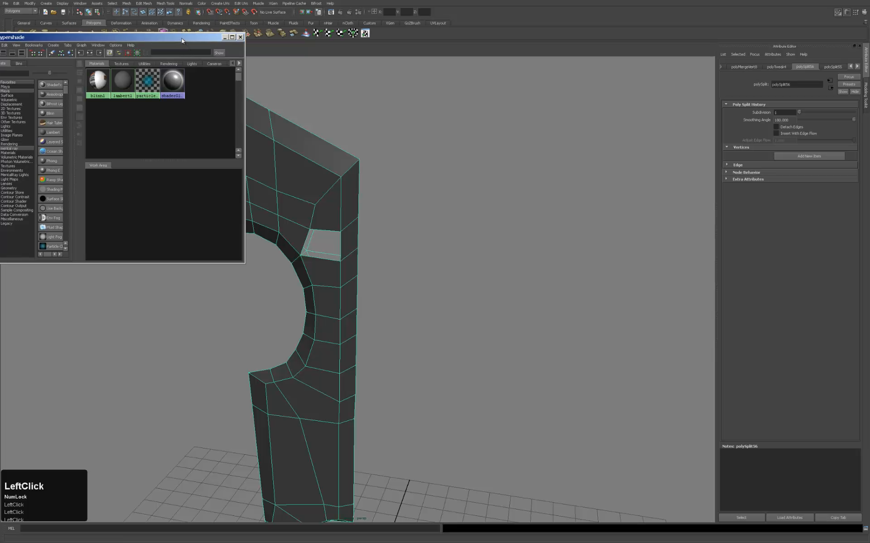
drag(182, 41, 628, 48)
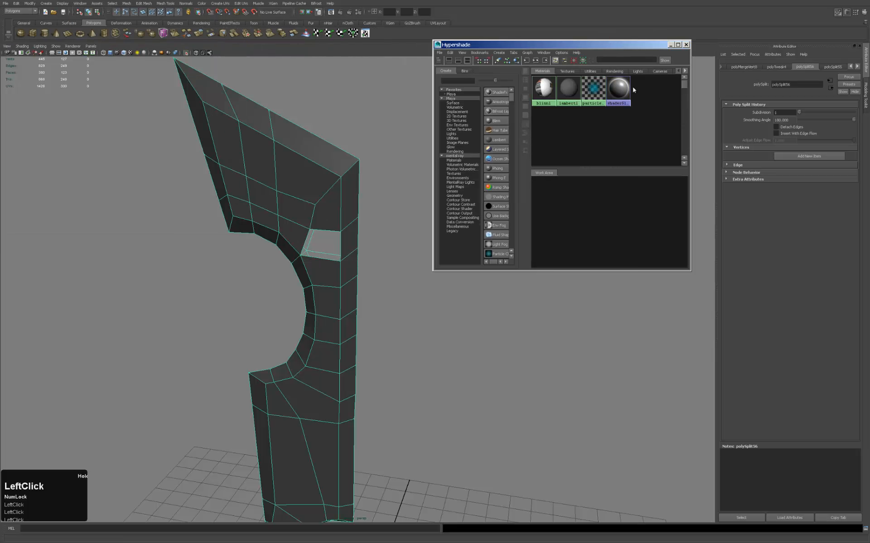
click(535, 60)
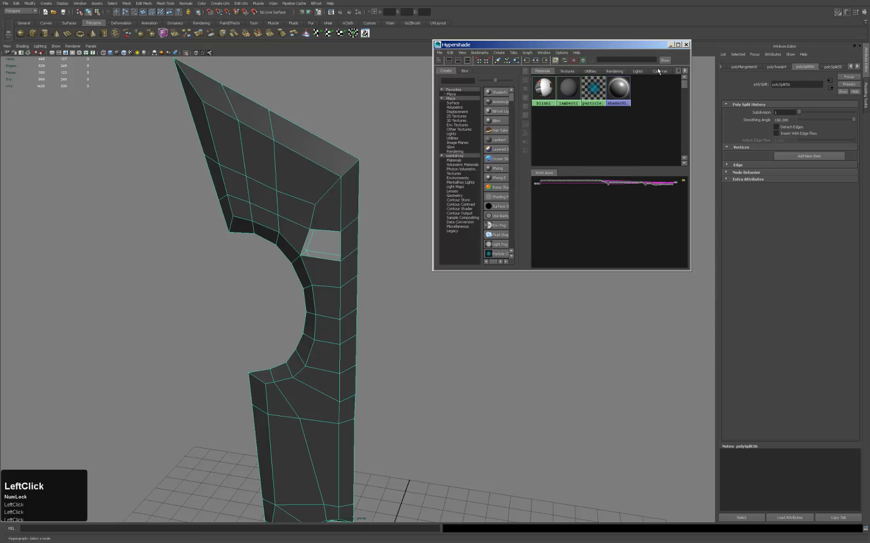
click(678, 45)
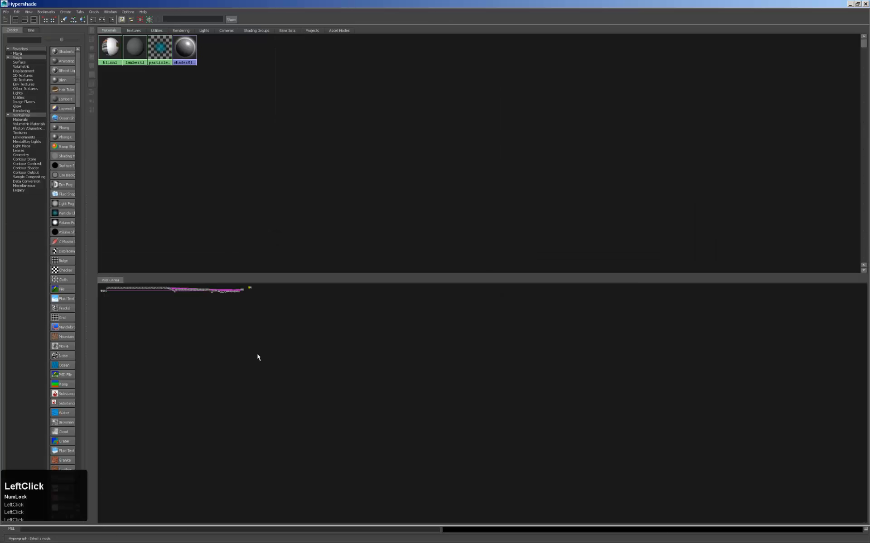
Examine the blade's graphed history, following the chain of nodes to its final connections.
alt+middle_drag(207, 353, 329, 386)
alt+right_drag(331, 386, 612, 327)
alt+middle_drag(322, 357, 453, 408)
alt+middle_drag(357, 362, 560, 458)
alt+right_drag(526, 346, 527, 345)
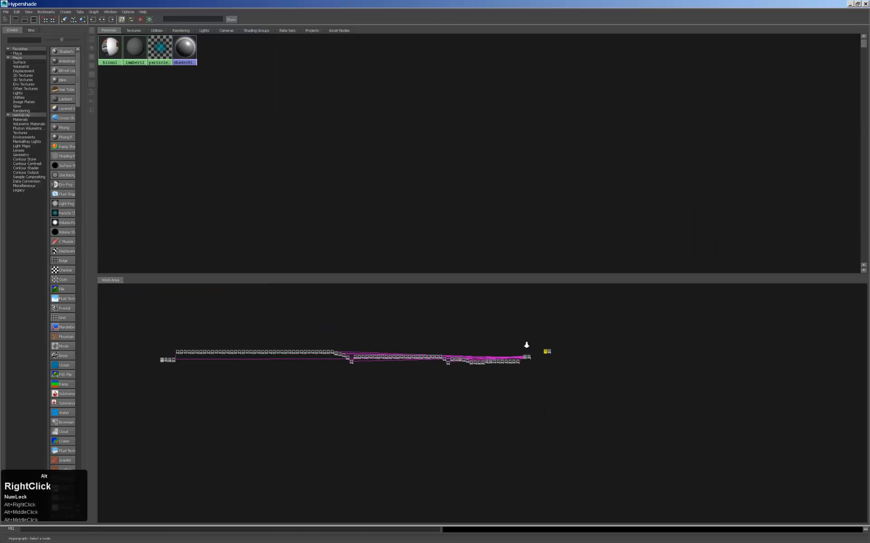
drag(582, 314, 186, 476)
key(f)
click(429, 335)
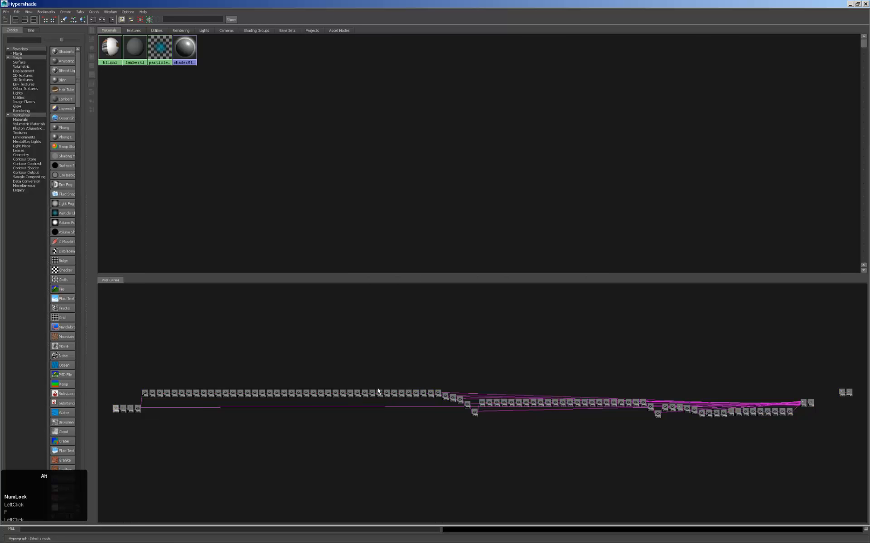
alt+middle_drag(378, 393, 412, 361)
alt+right_drag(411, 361, 641, 321)
alt+middle_drag(640, 320, 417, 334)
alt+right_drag(597, 346, 684, 321)
alt+middle_drag(683, 320, 510, 361)
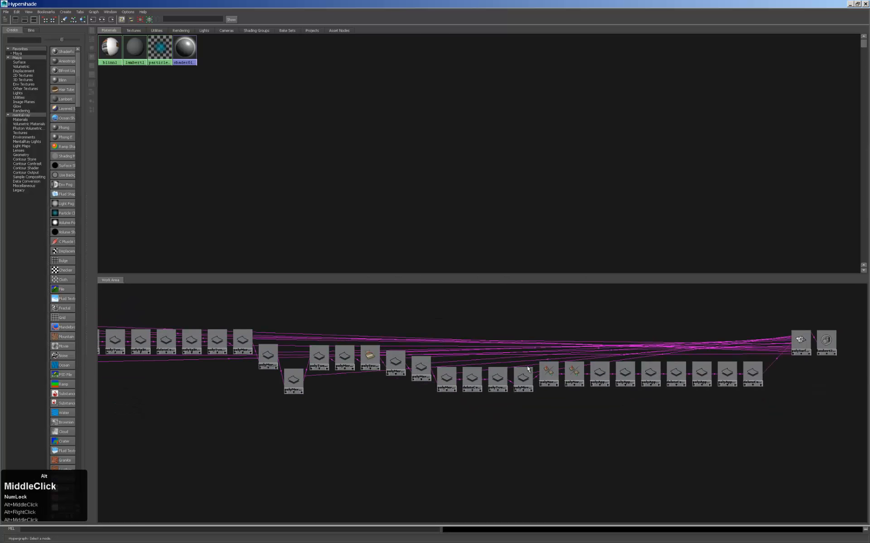
Trace the blade's graphed history back to its earliest nodes and close the Hypershade.
alt+right_drag(444, 377, 495, 373)
alt+middle_drag(364, 366, 648, 334)
alt+right_drag(634, 336, 453, 361)
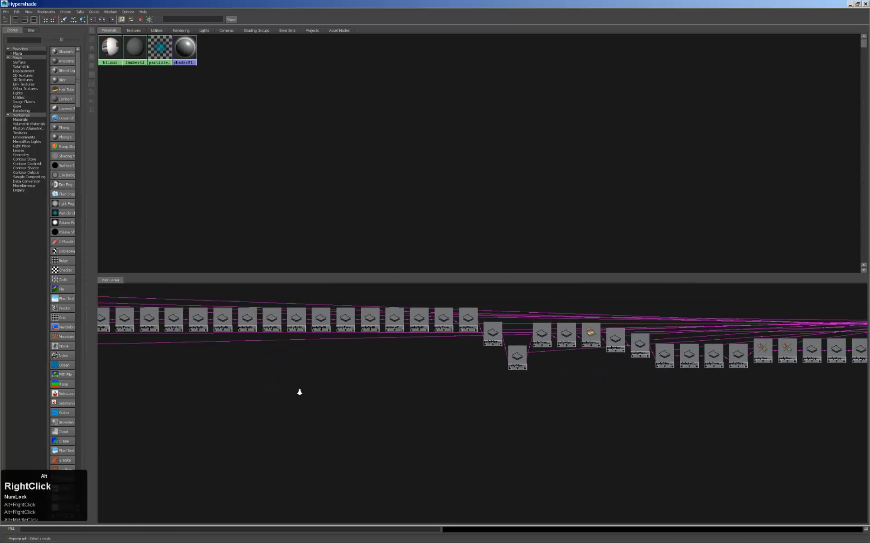
alt+right_drag(299, 392, 396, 361)
alt+middle_drag(396, 361, 592, 312)
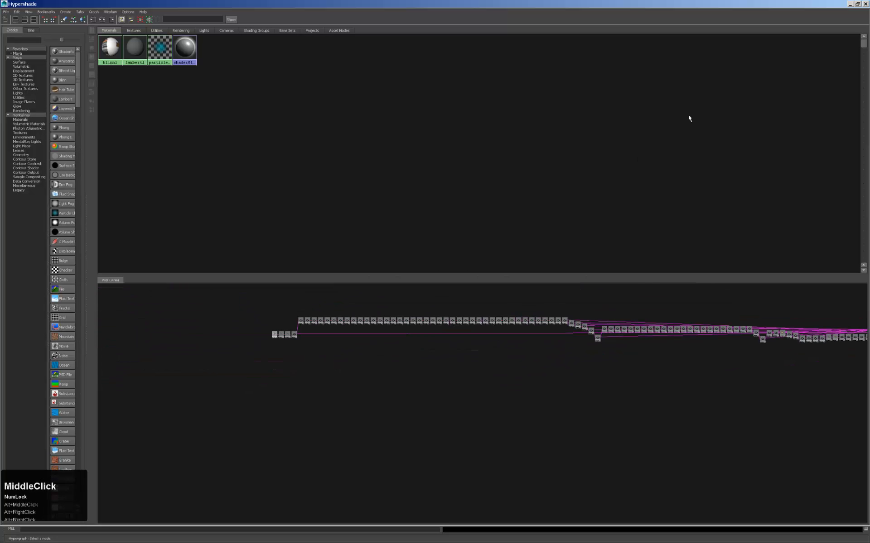
click(865, 4)
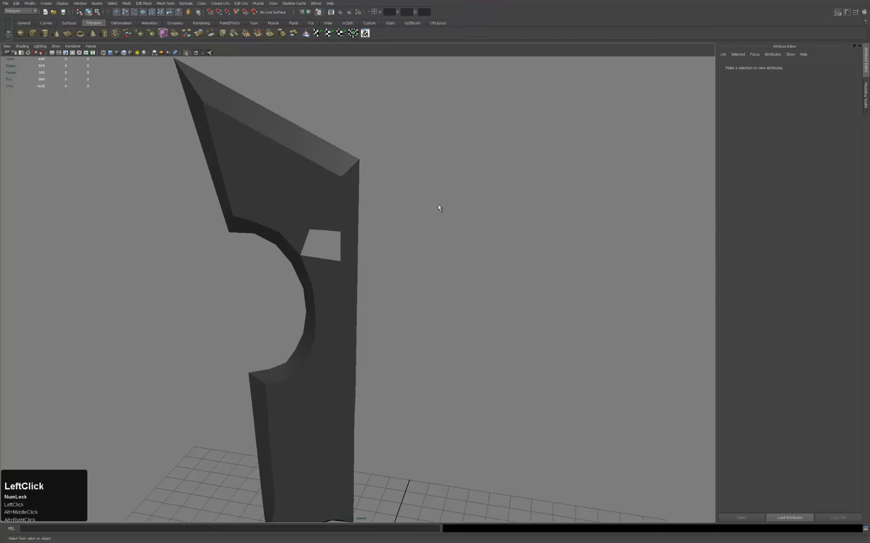
Select the blade mesh and delete its construction history.
click(341, 226)
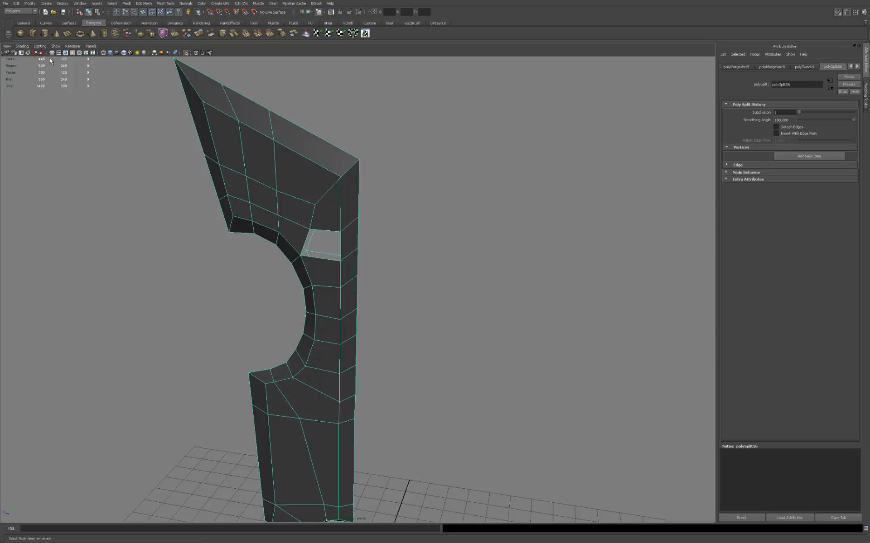
click(16, 3)
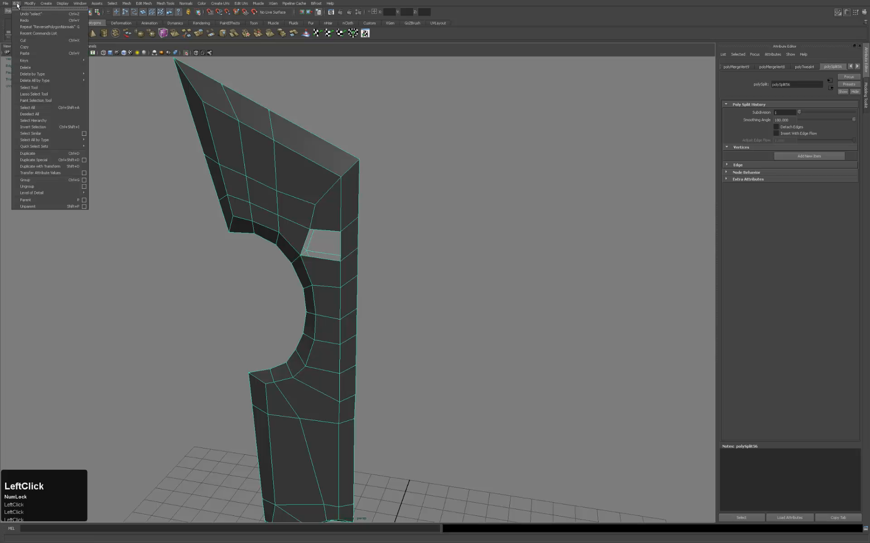
mouse_move(46, 144)
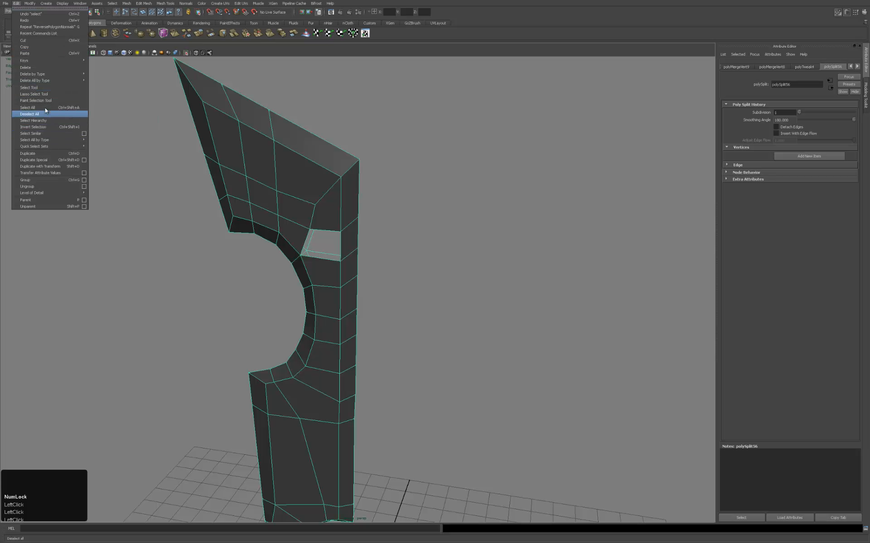
mouse_move(48, 73)
click(104, 78)
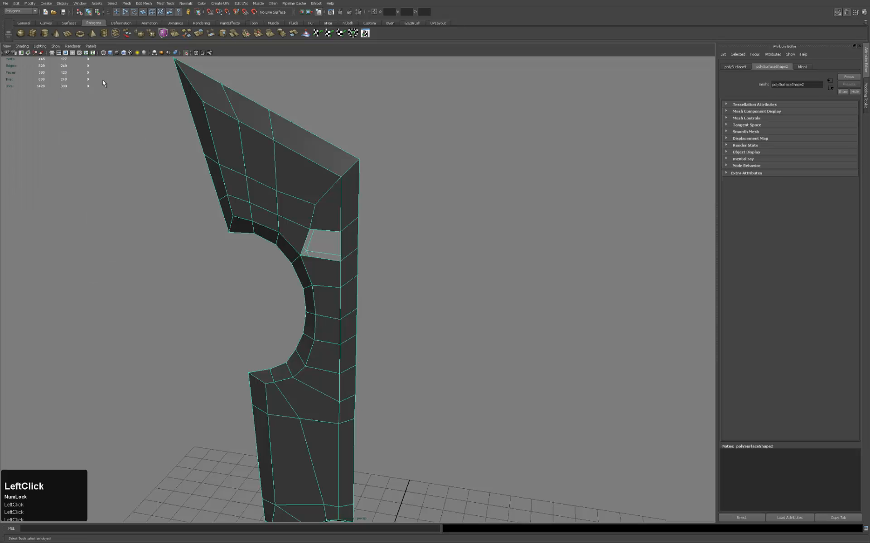
Fill the blade's small hole with Append to Polygon, bridging its upper and lower border edges, and return to selection.
key(c)
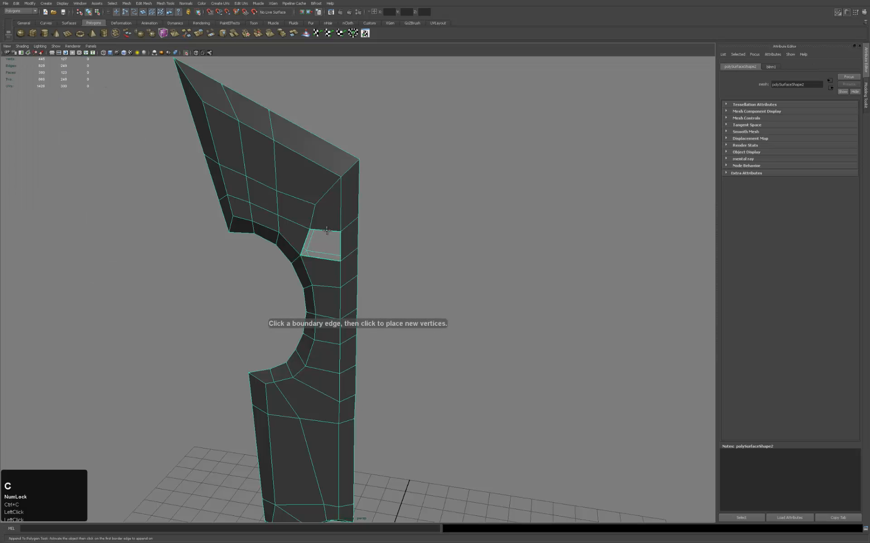
click(326, 229)
click(322, 259)
key(q)
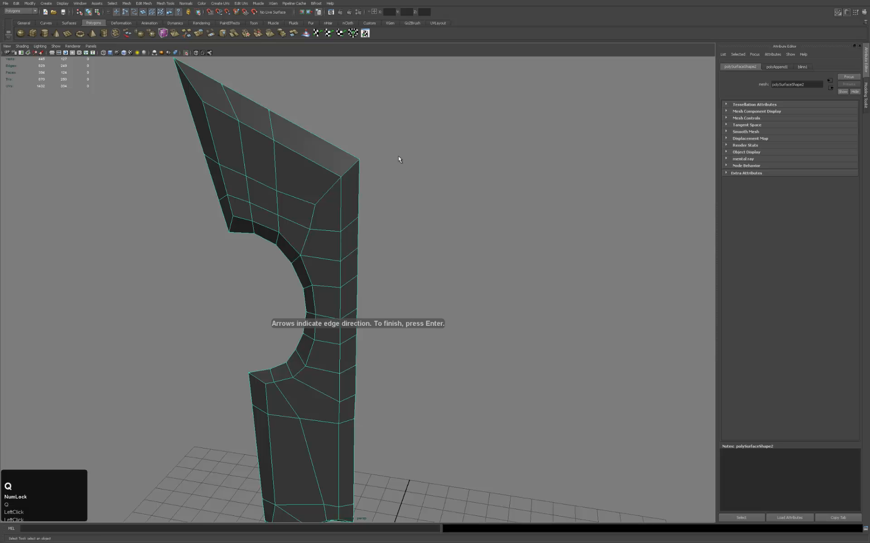